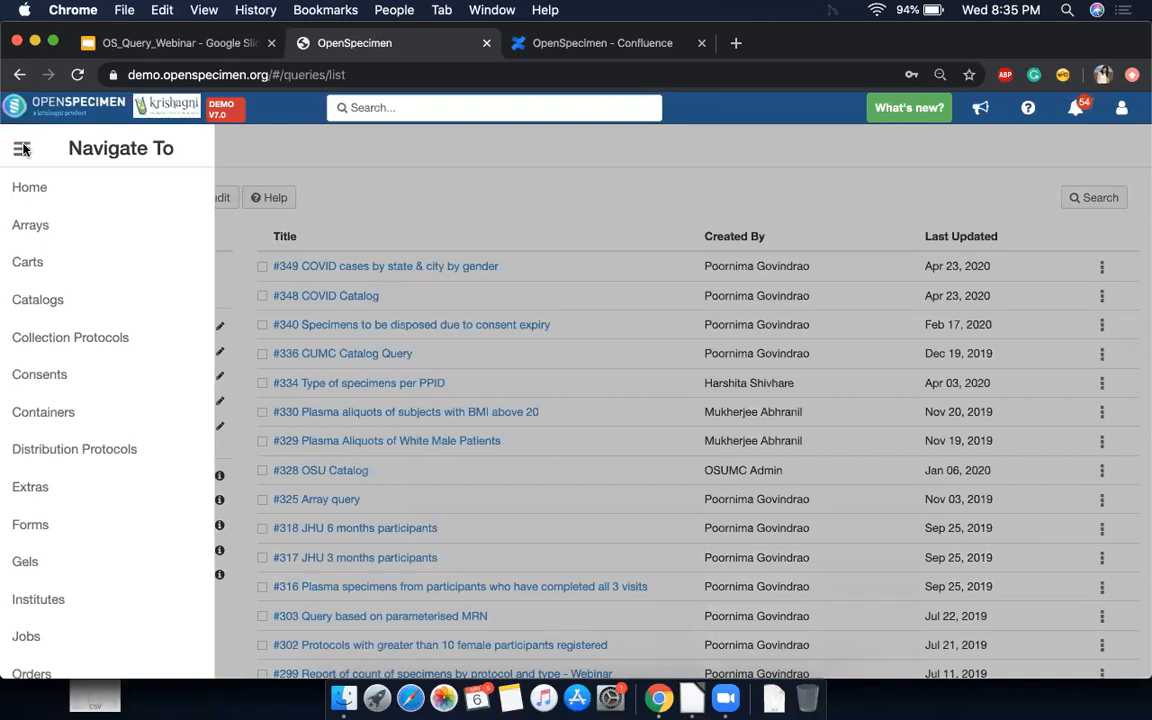
Step: Go to the home page and open the Roles list
click(20, 188)
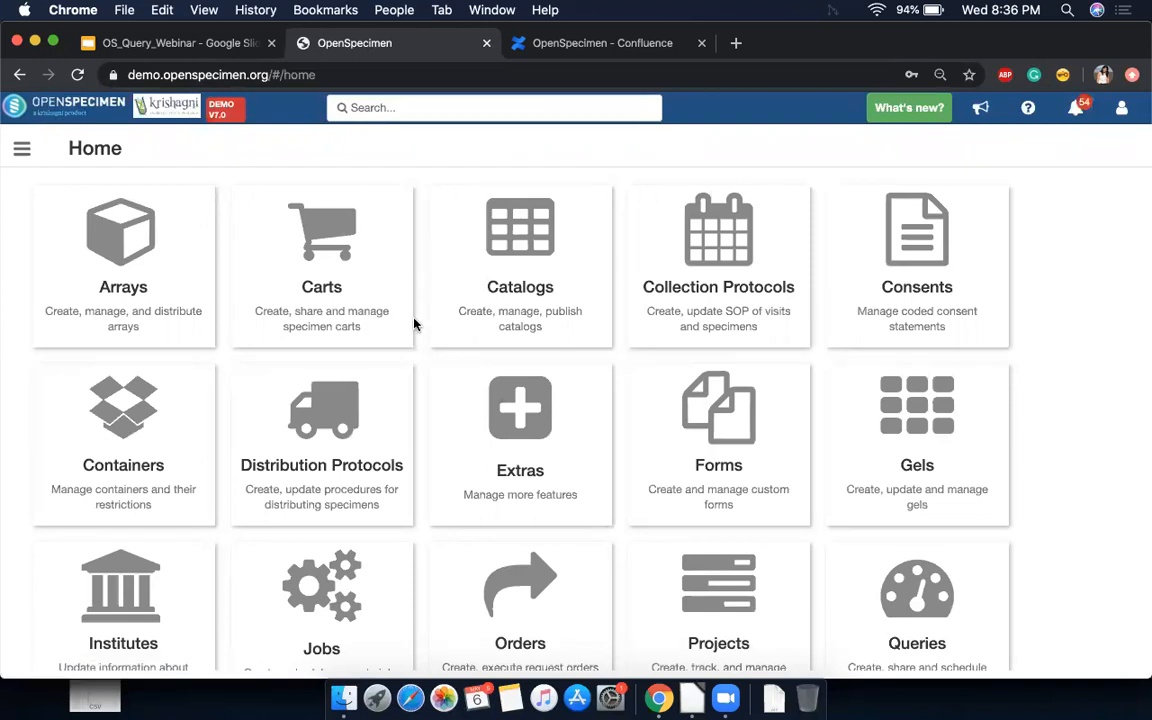
scroll(418, 330, down, 5)
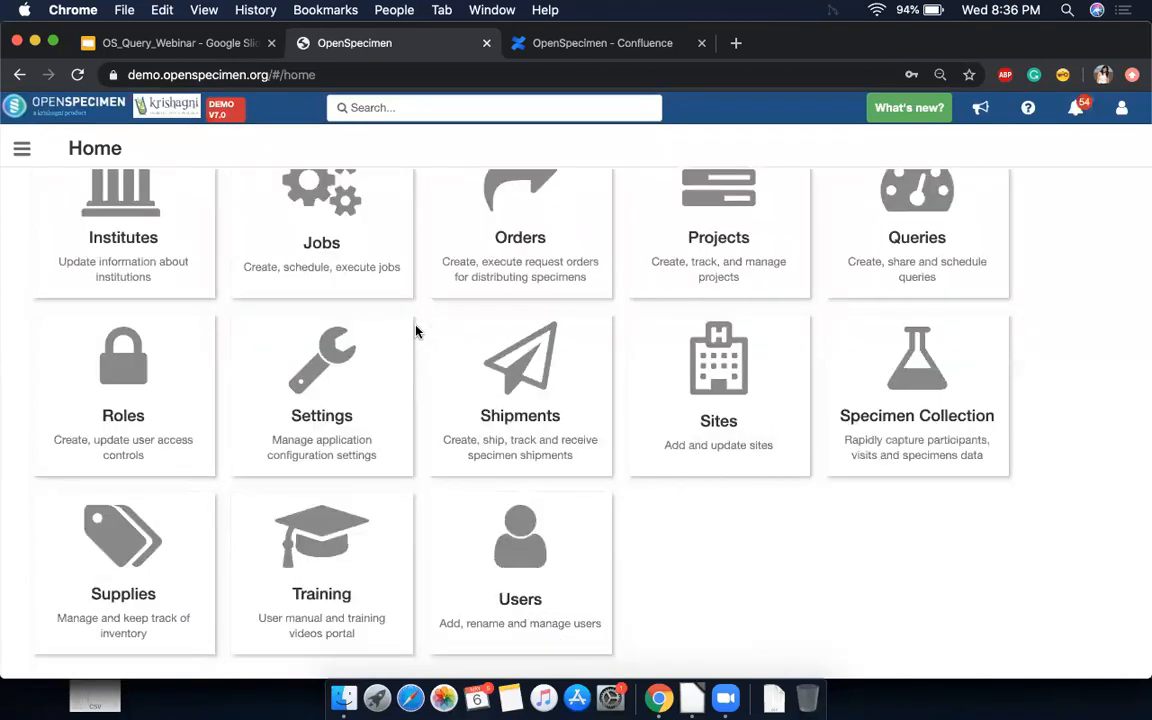
click(127, 390)
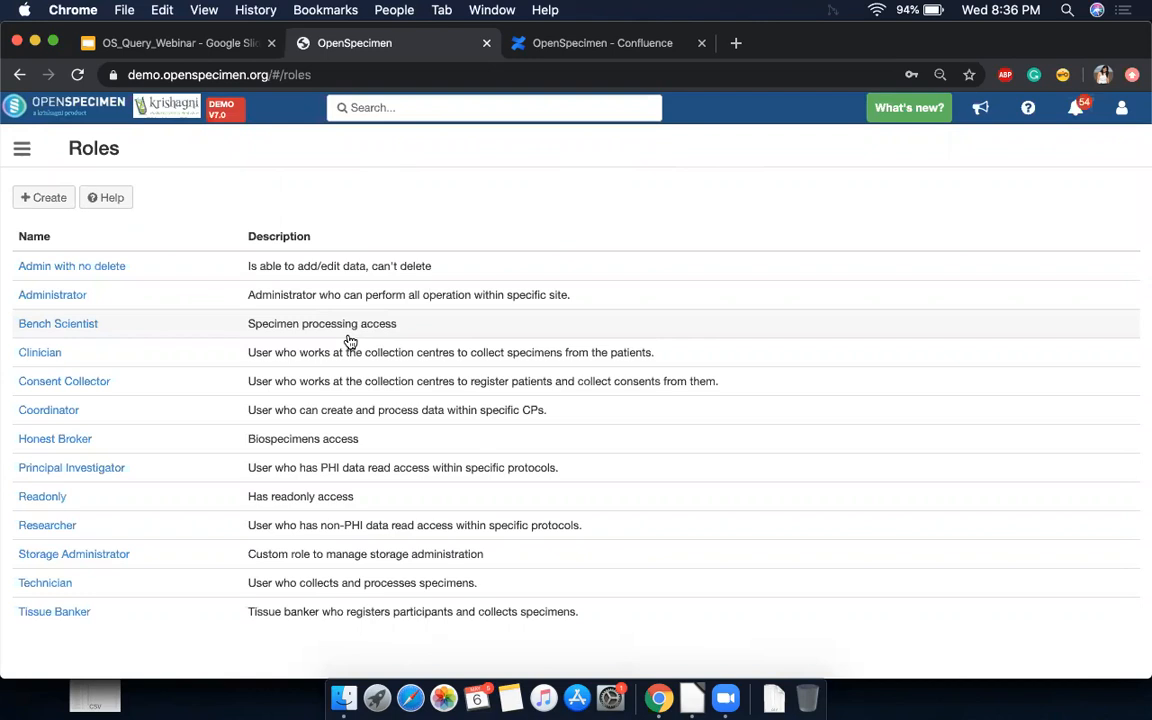
Step: Review the resource permissions of the Administrator role and return to the roles list
click(330, 302)
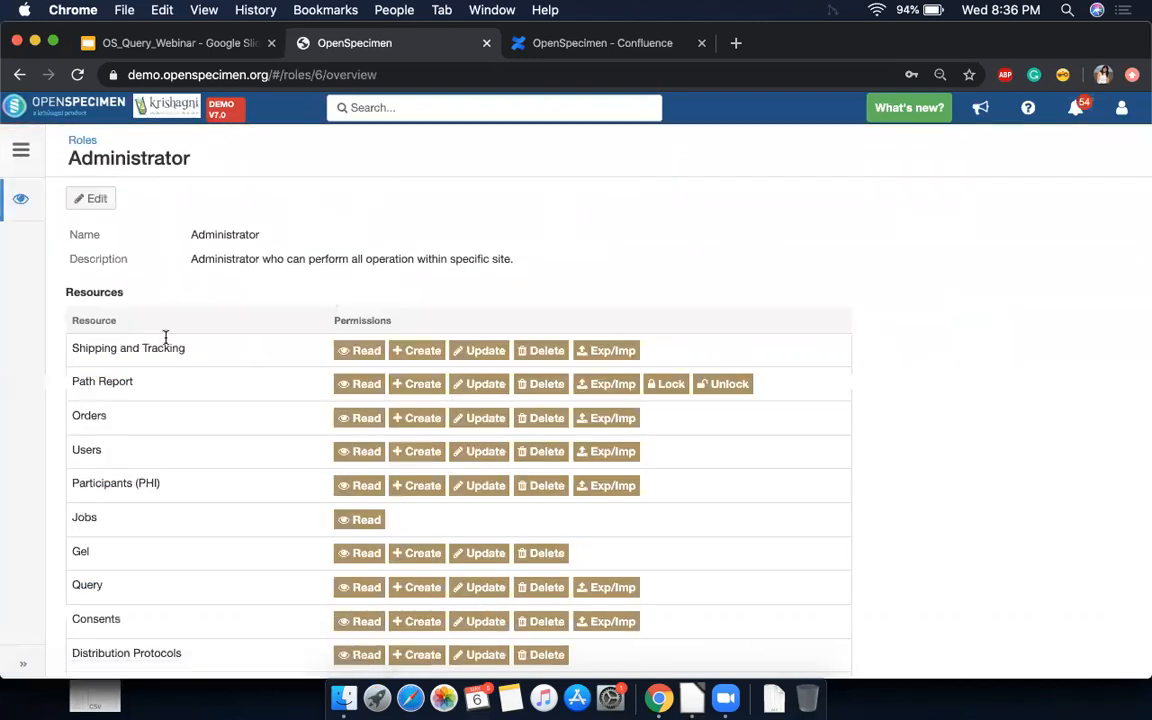
scroll(306, 463, down, 3)
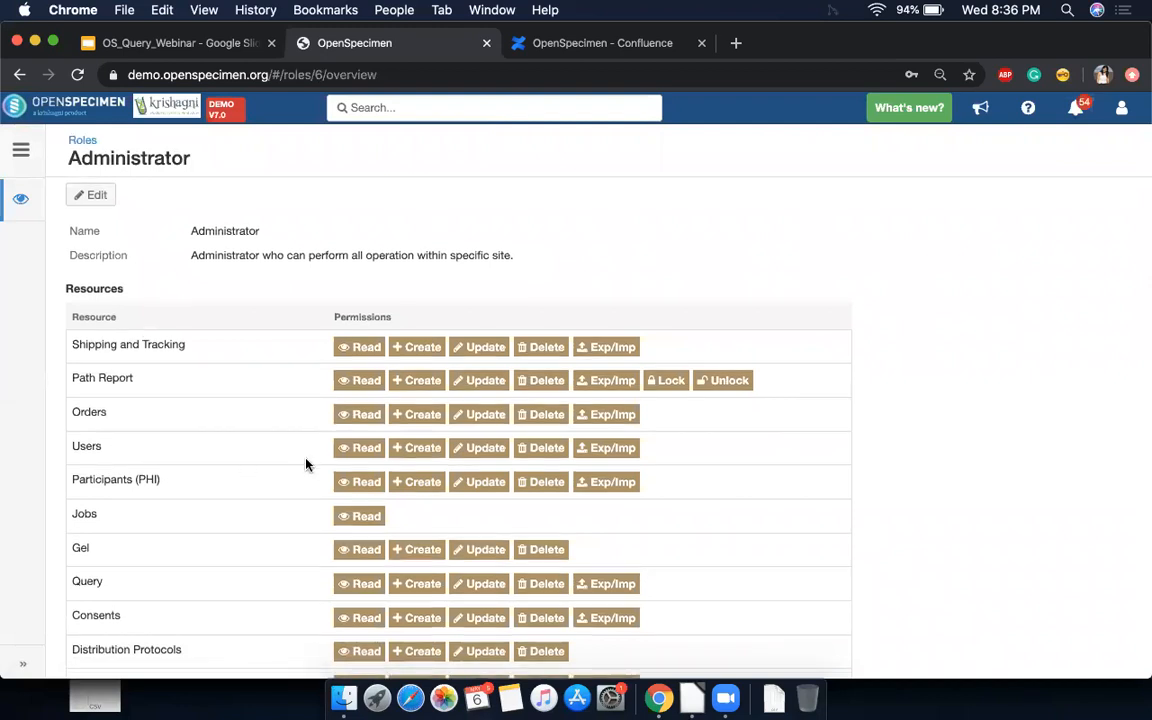
scroll(306, 463, down, 2)
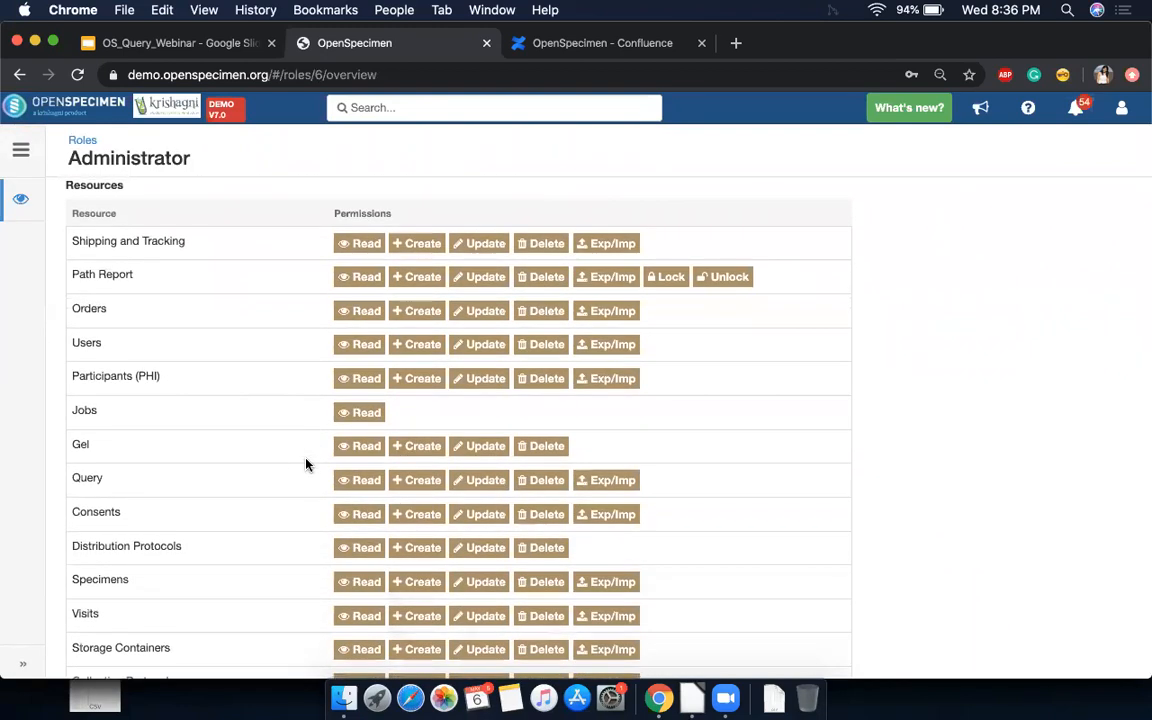
scroll(202, 245, up, 5)
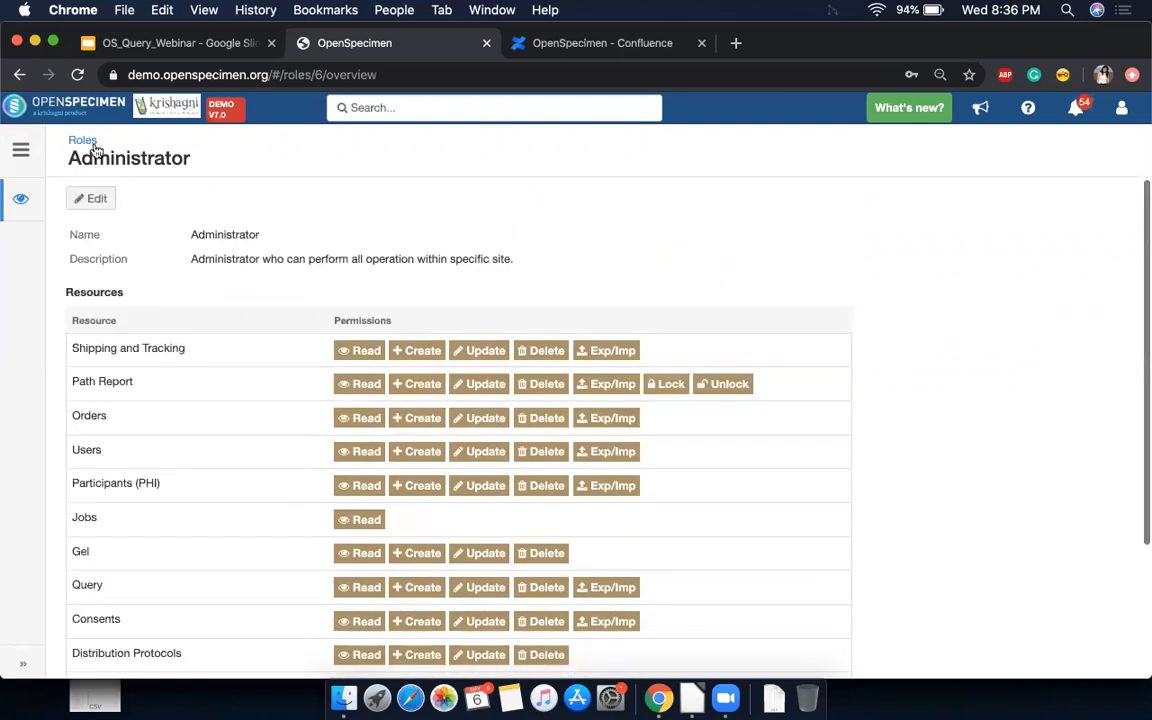
click(84, 140)
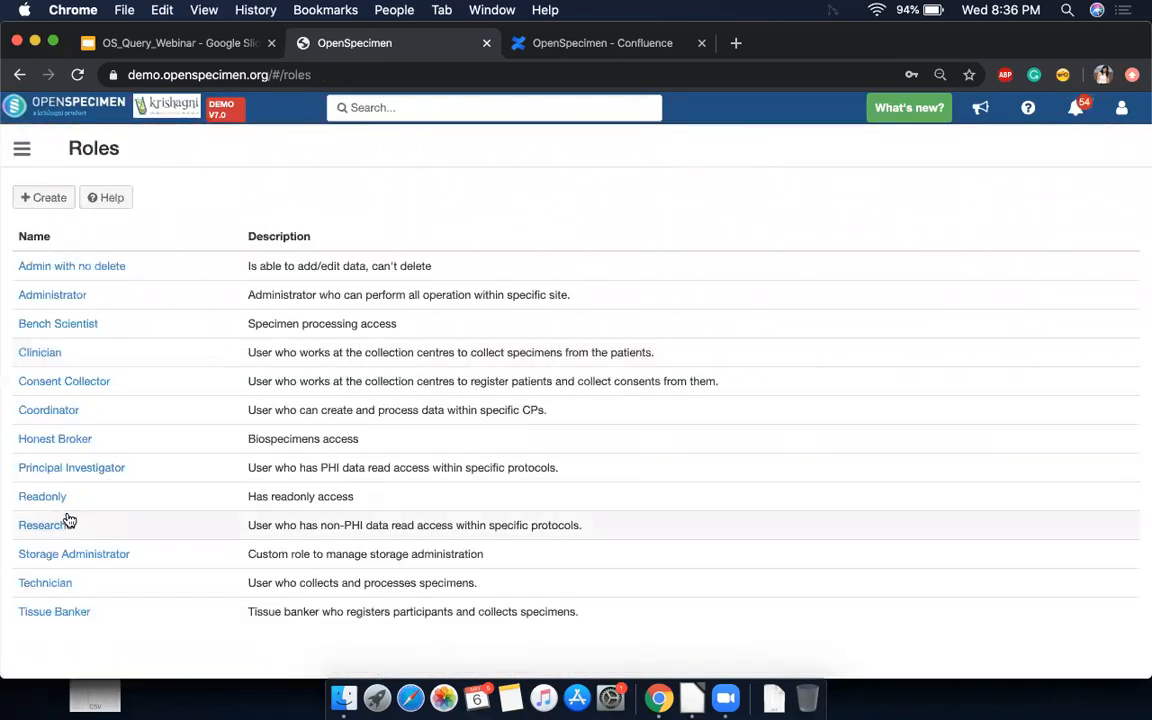
Step: Return to the home page and open the Queries list
click(22, 150)
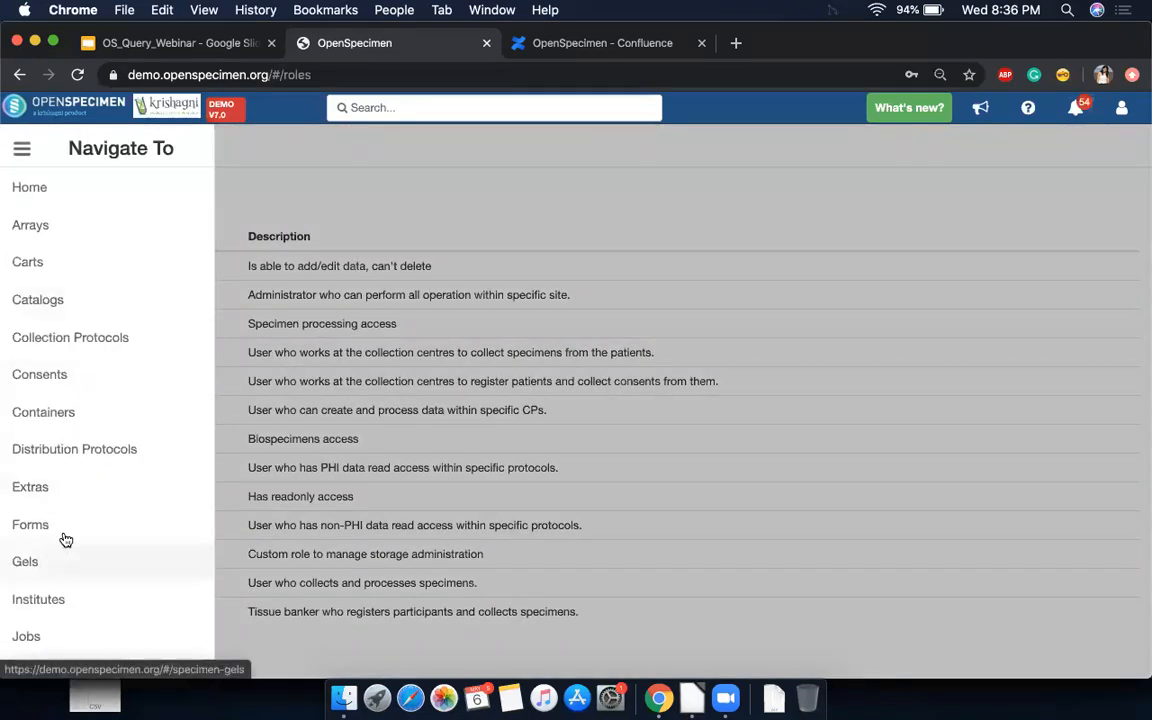
scroll(66, 489, down, 5)
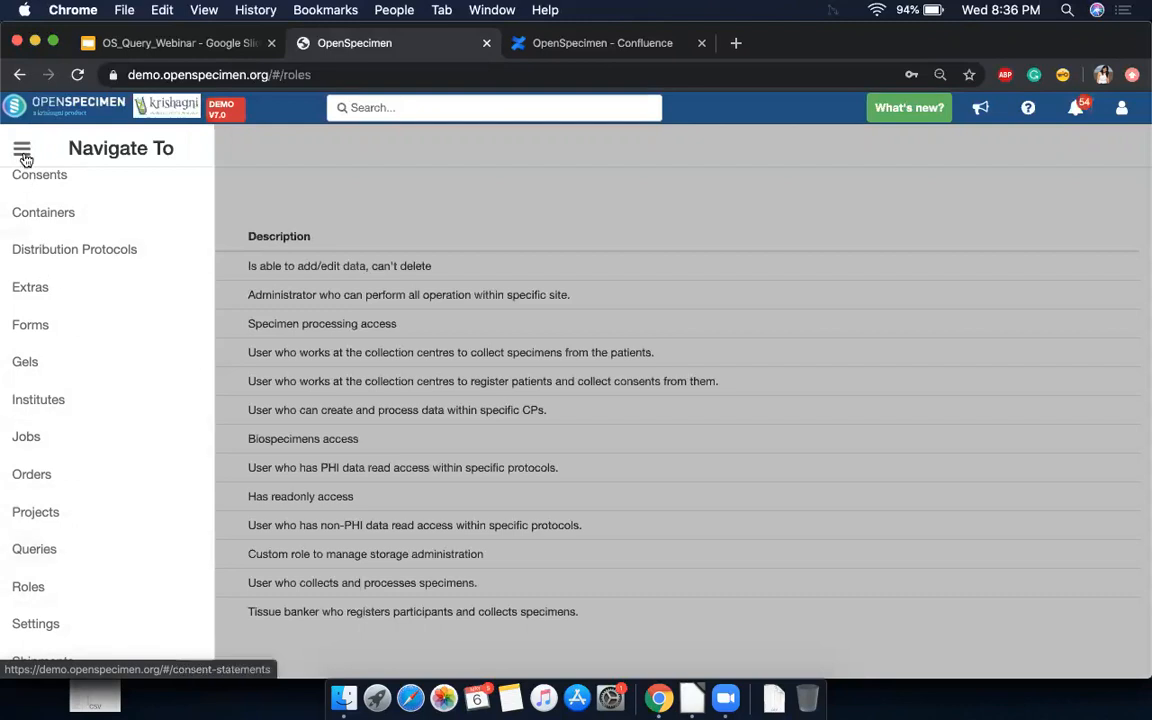
scroll(46, 236, up, 5)
click(36, 188)
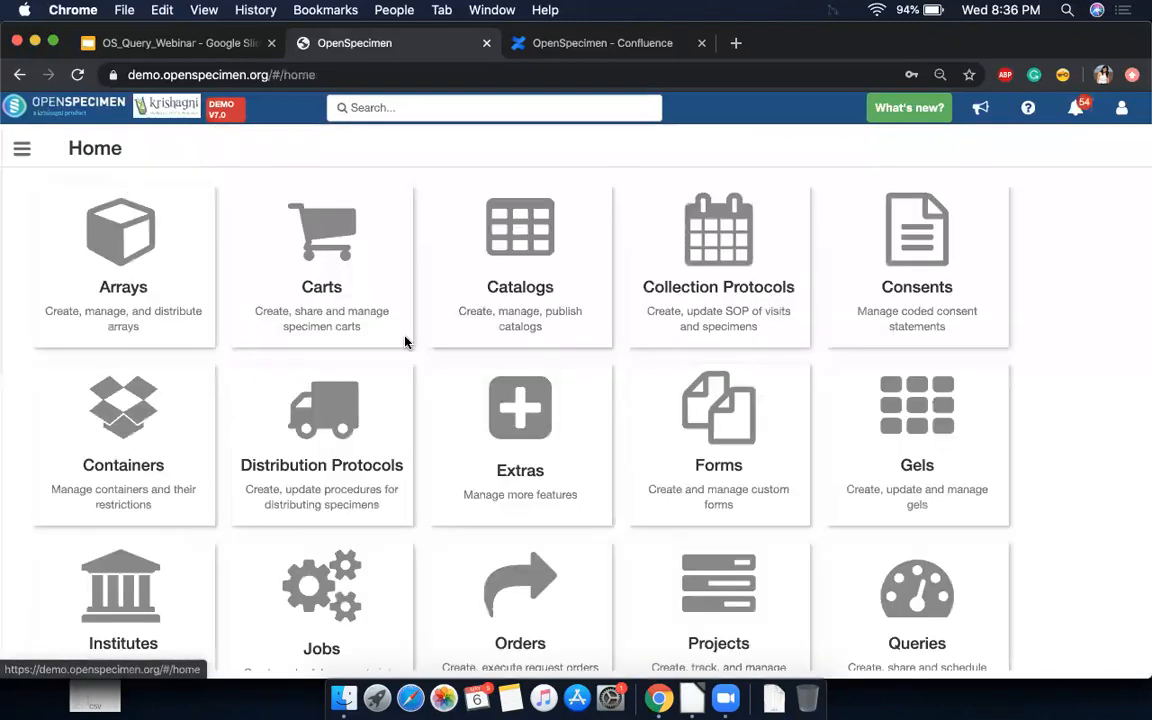
scroll(410, 343, down, 2)
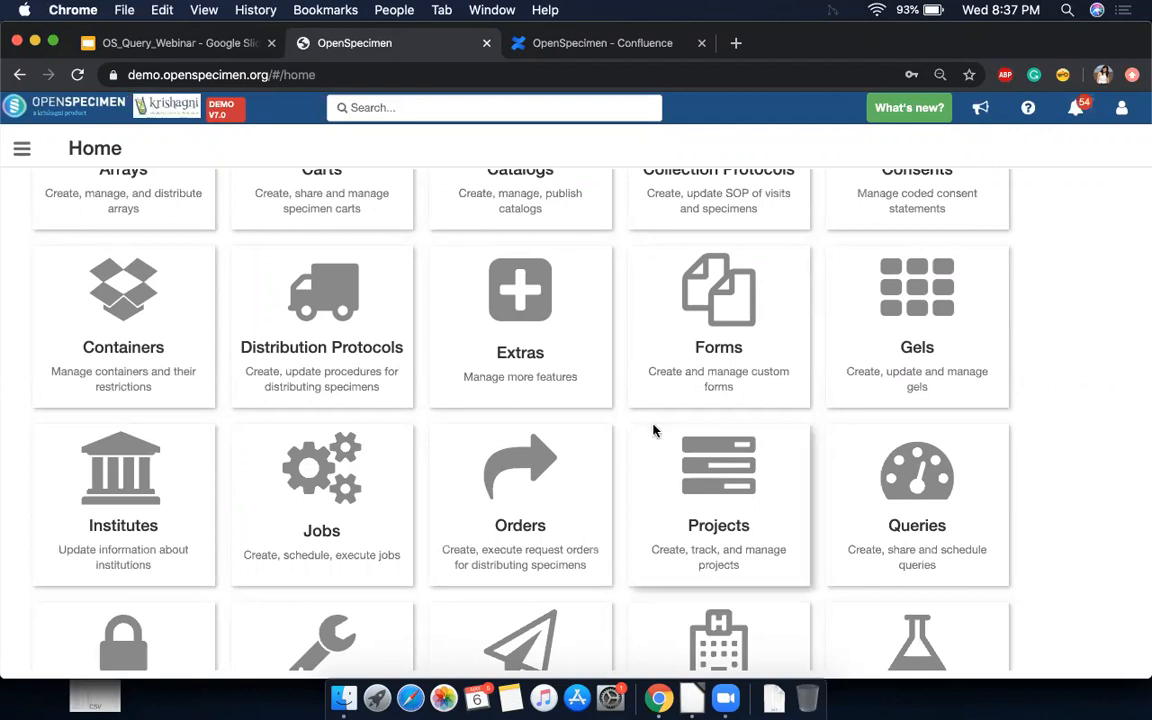
click(904, 498)
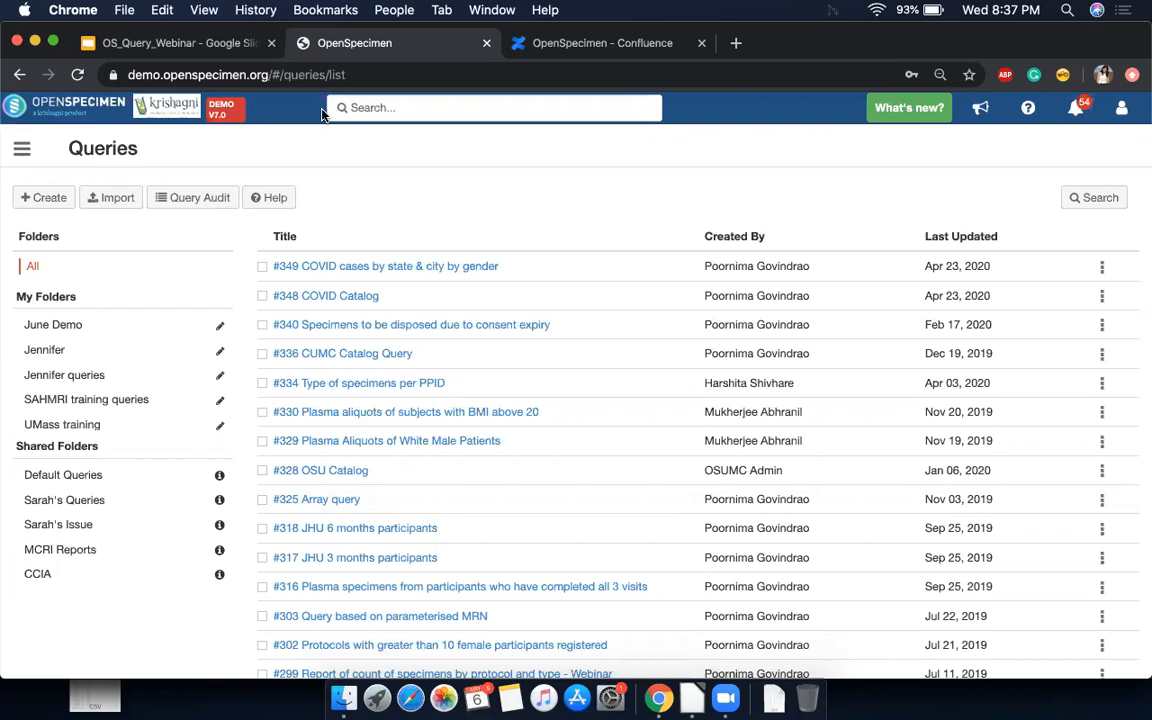
Step: Open the shared Default Queries folder and look through its saved queries
click(103, 478)
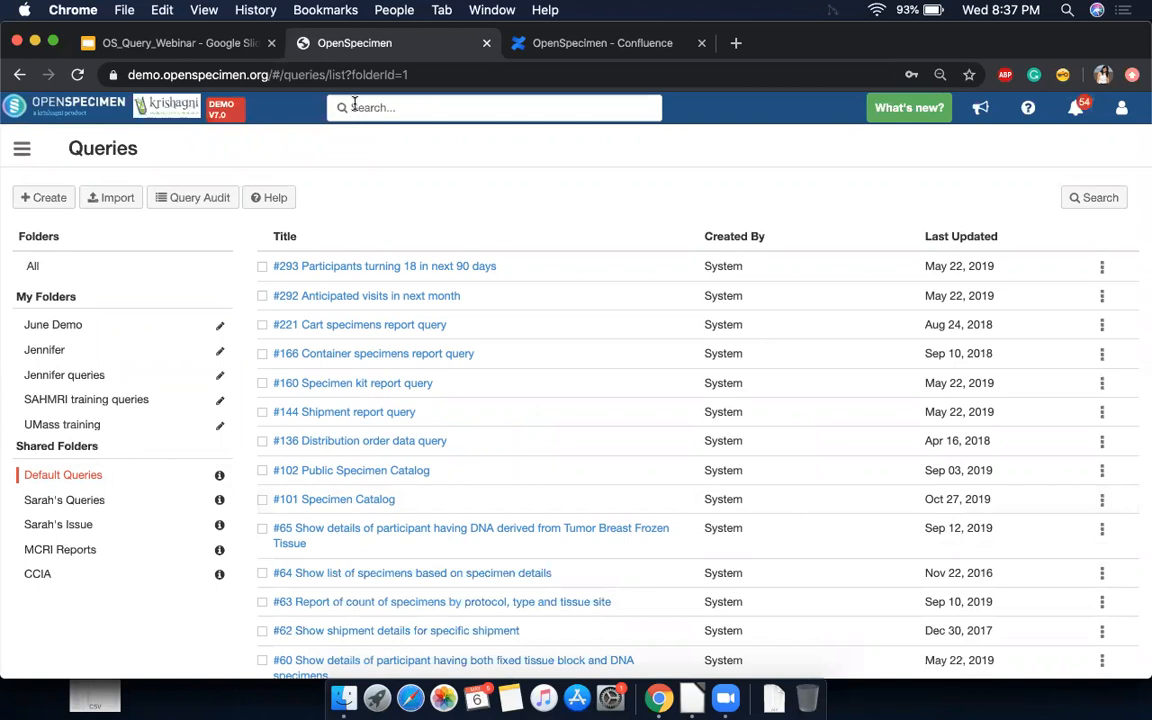
scroll(571, 473, down, 5)
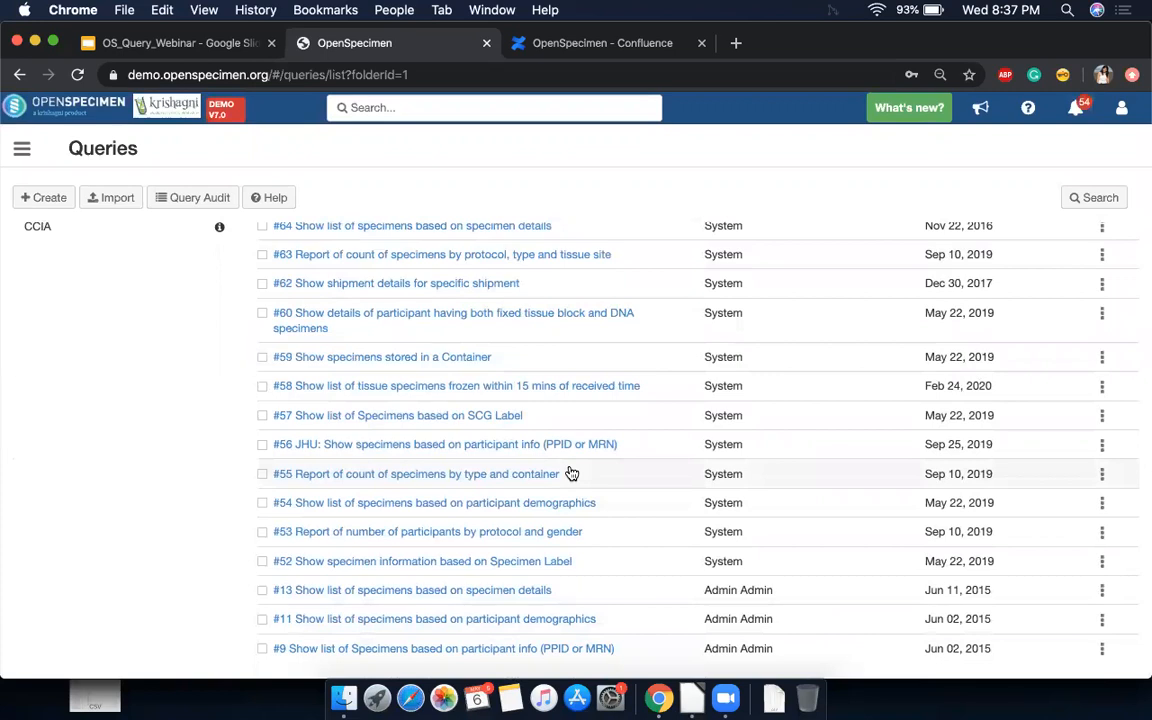
scroll(571, 473, up, 5)
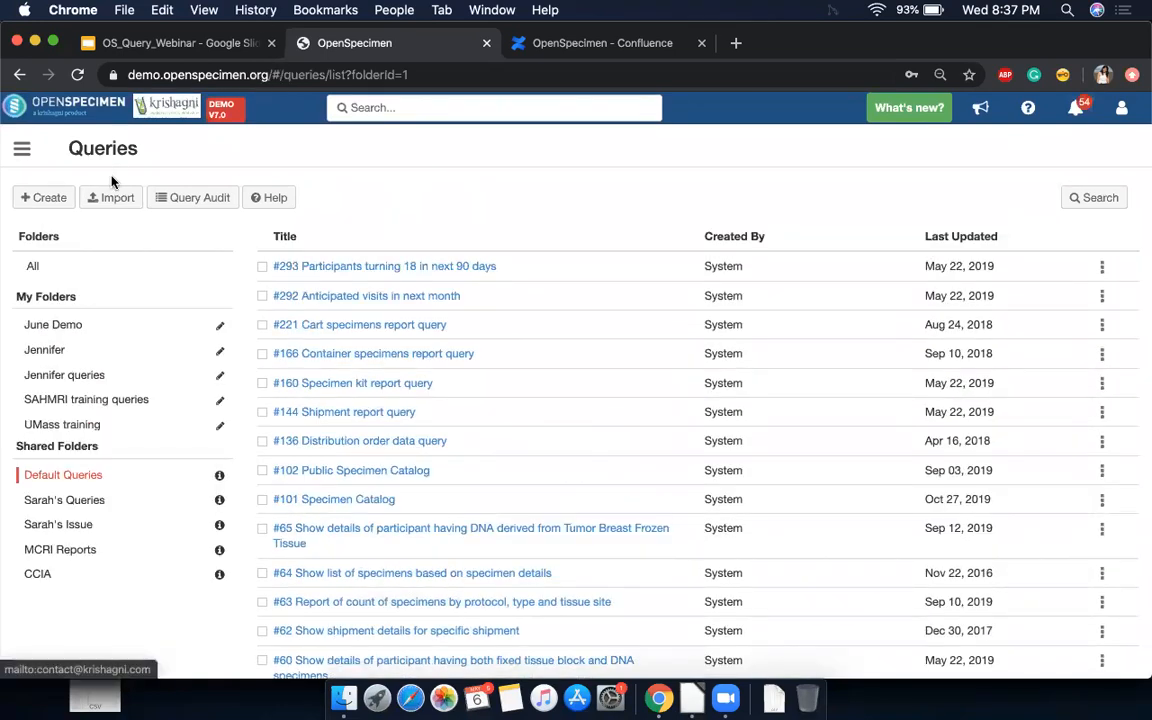
Step: Start a new query and check the Example slide in the OS_Query_Webinar presentation for the search criteria
click(44, 208)
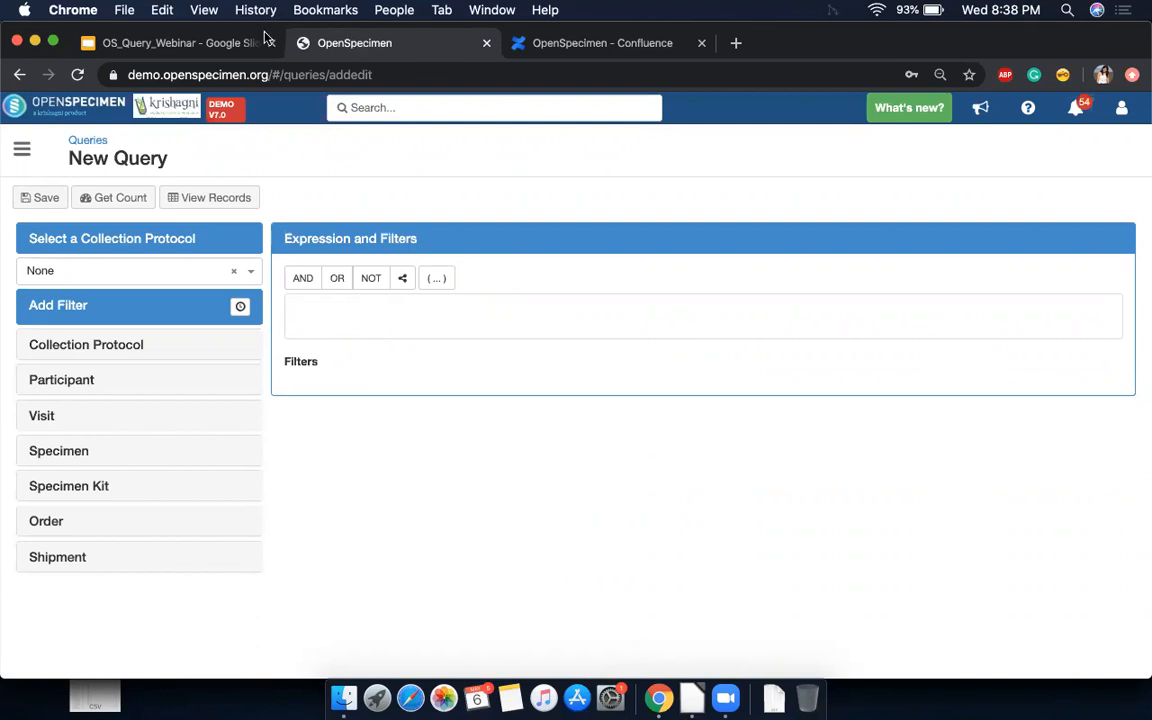
click(232, 43)
key(Right)
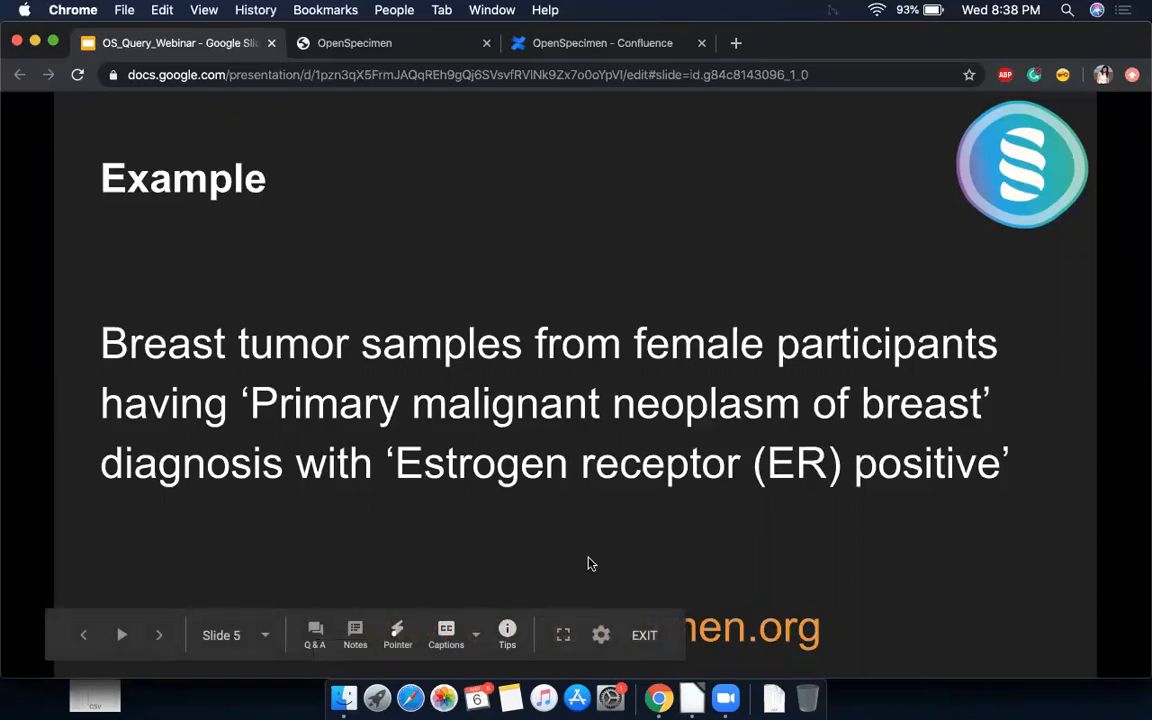
click(383, 43)
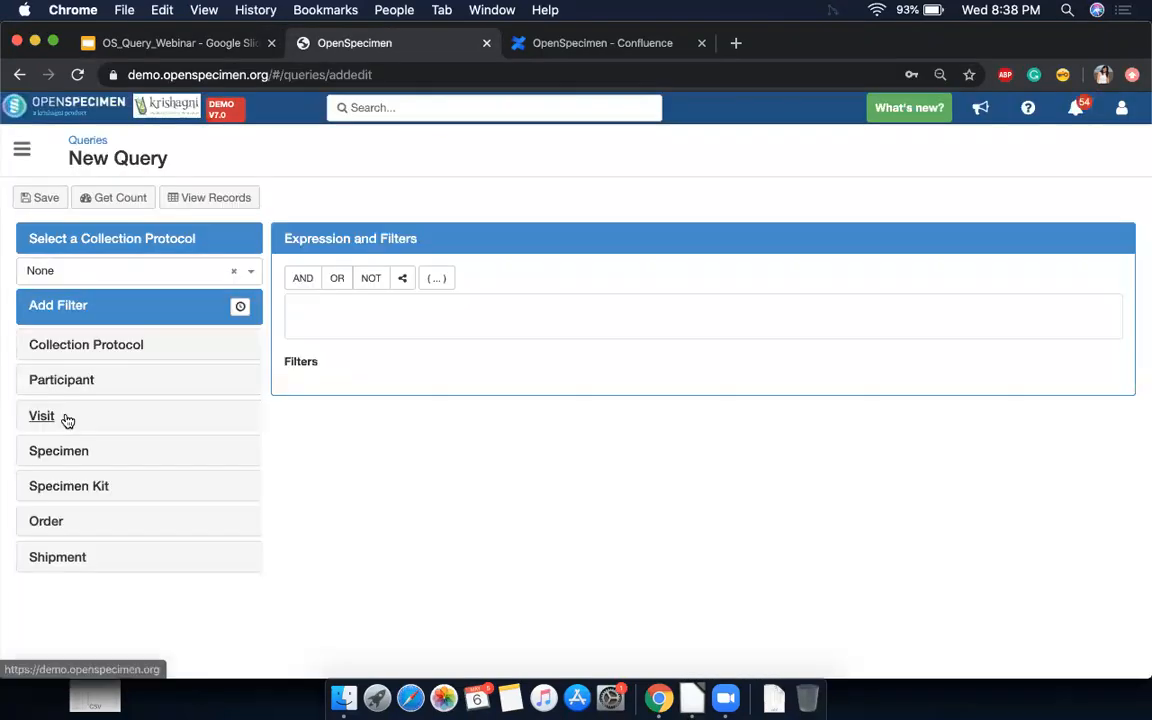
Step: Look through the Participant fields available for filtering and collapse the category again
click(62, 382)
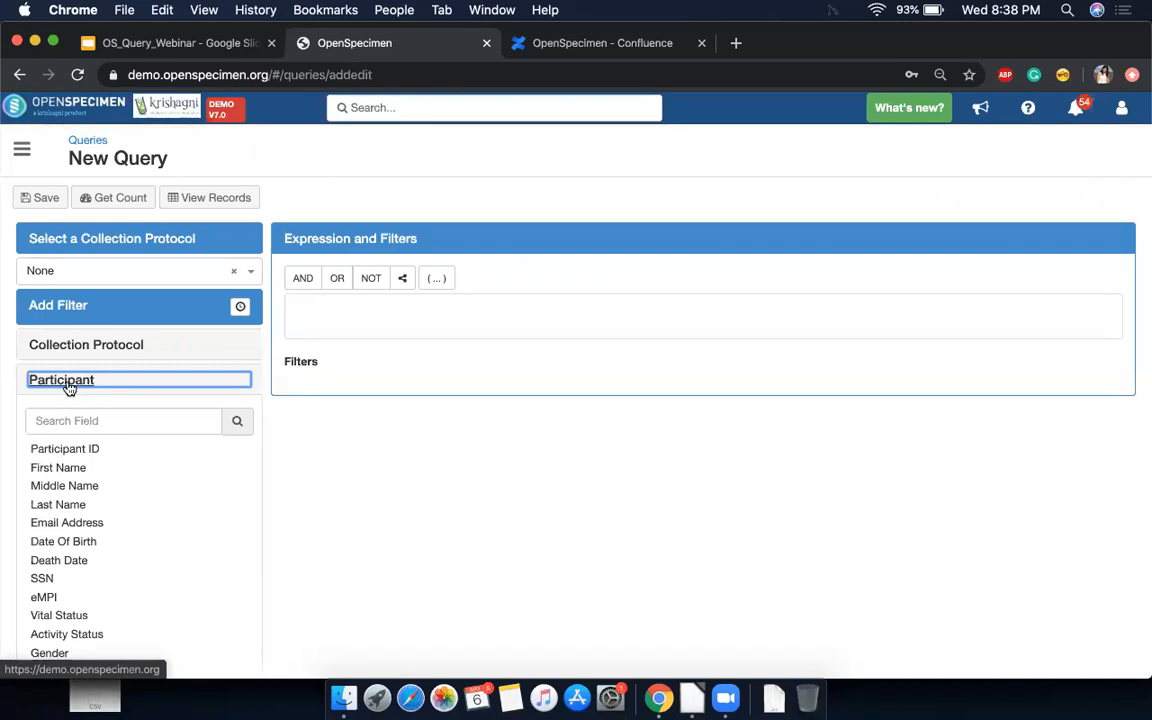
scroll(51, 577, down, 3)
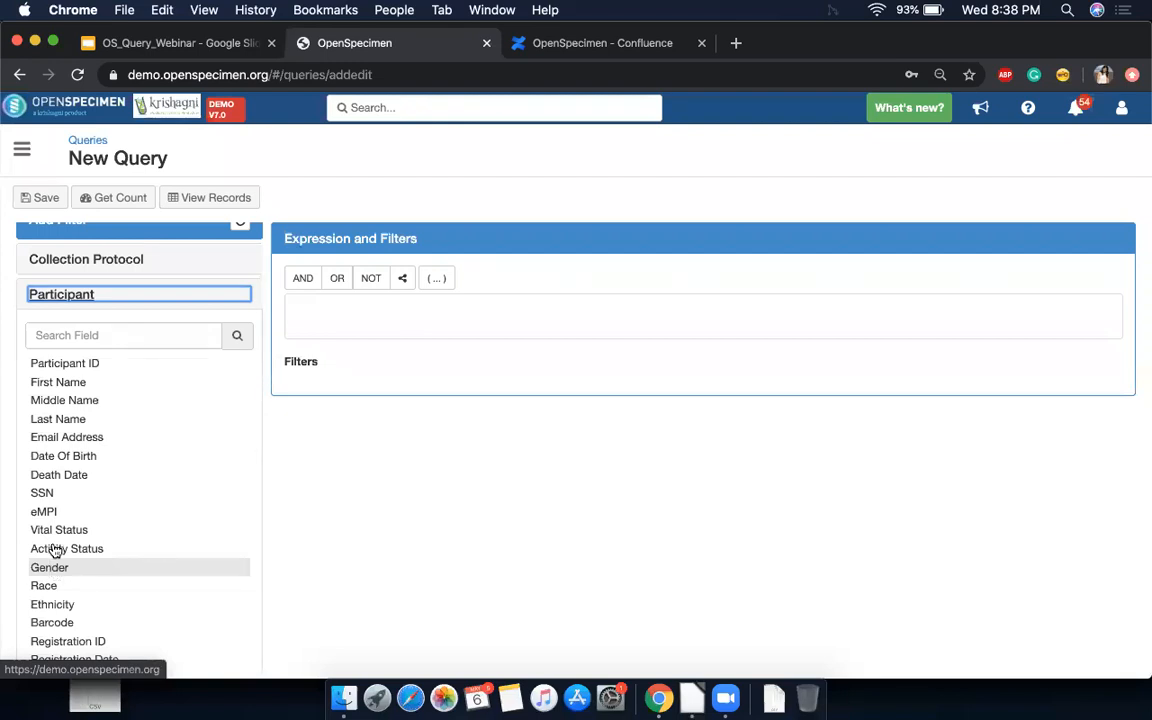
click(66, 300)
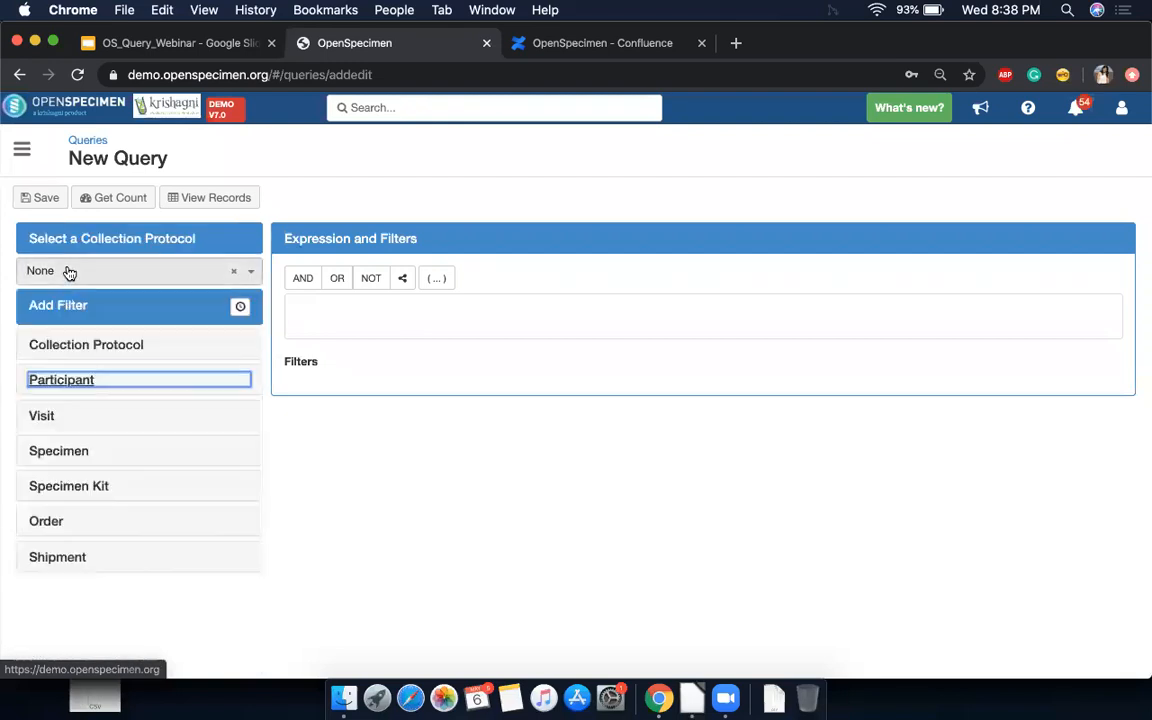
Step: Add a filter on the Participant Gender field with the operator Equals and the value Female
click(72, 382)
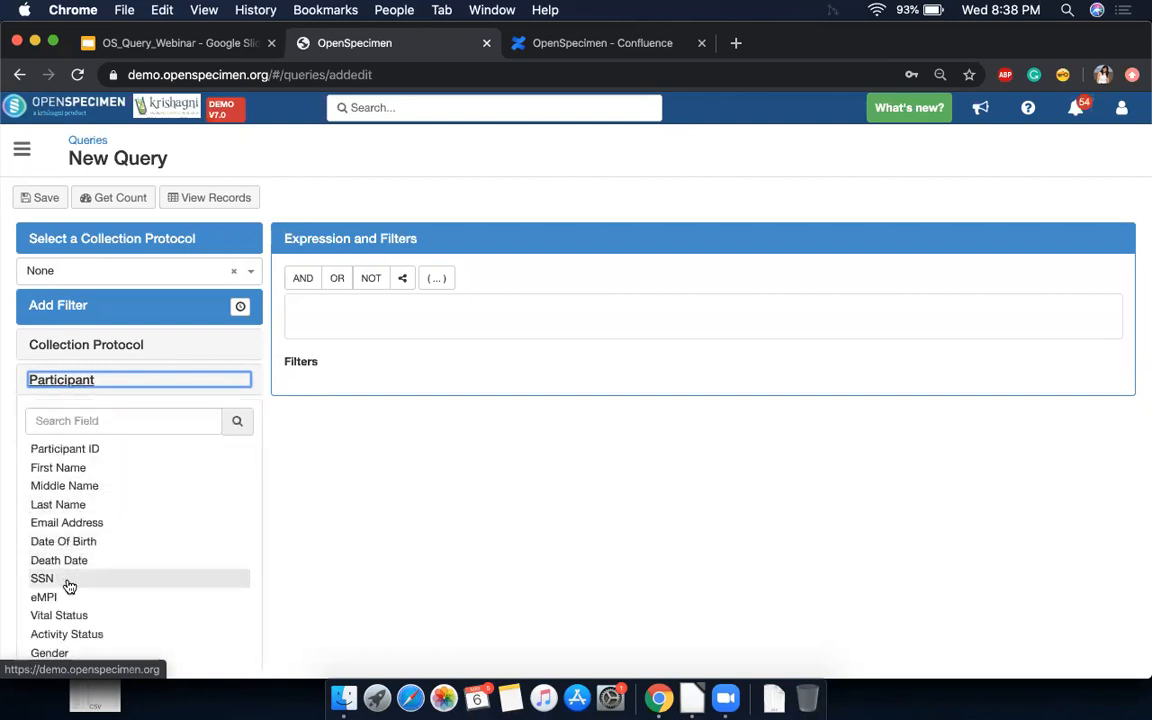
scroll(68, 587, down, 2)
scroll(68, 587, up, 5)
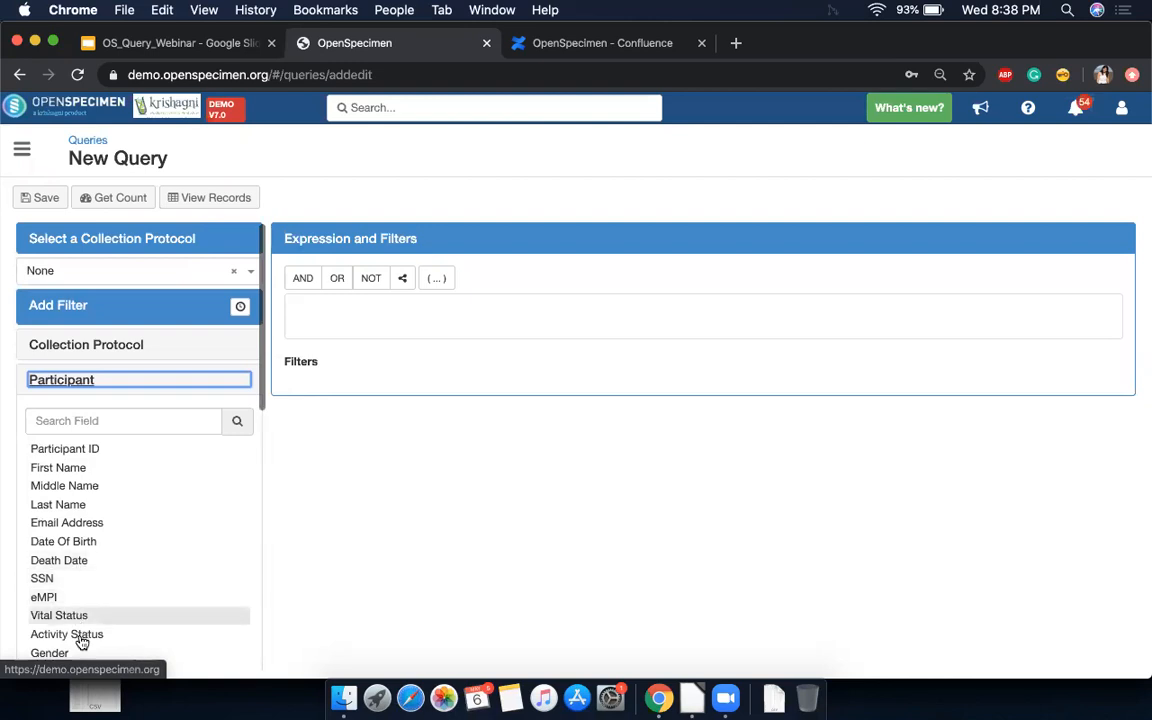
click(80, 655)
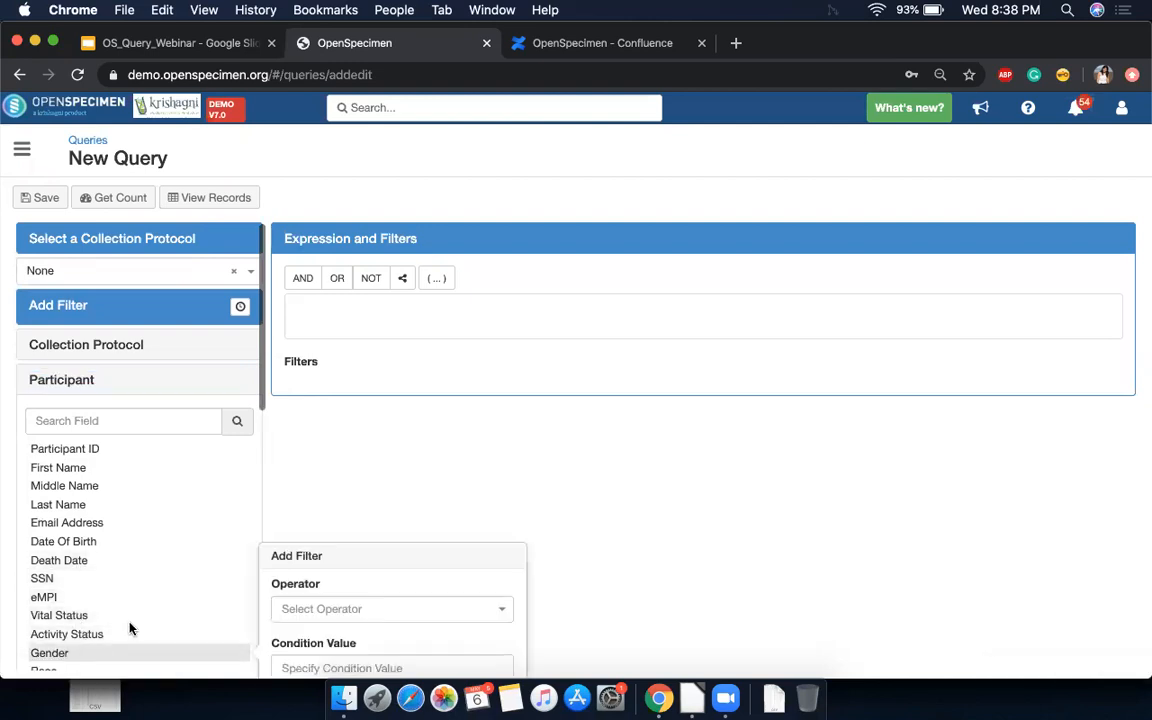
click(378, 609)
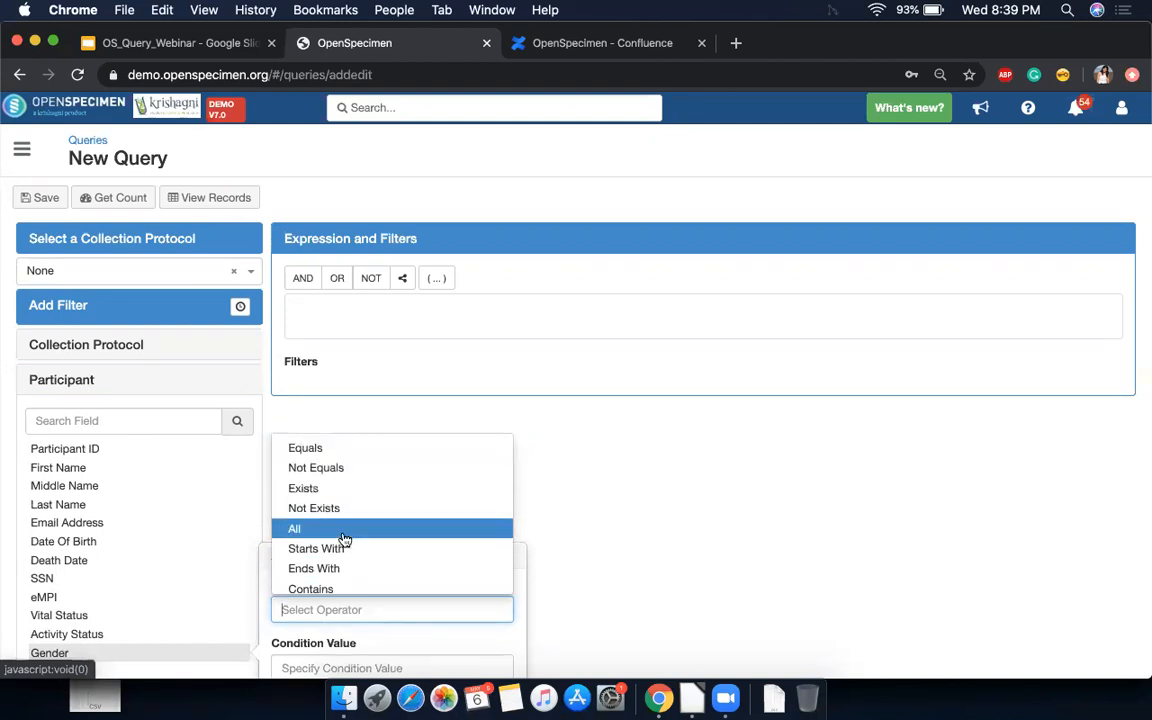
scroll(355, 535, down, 2)
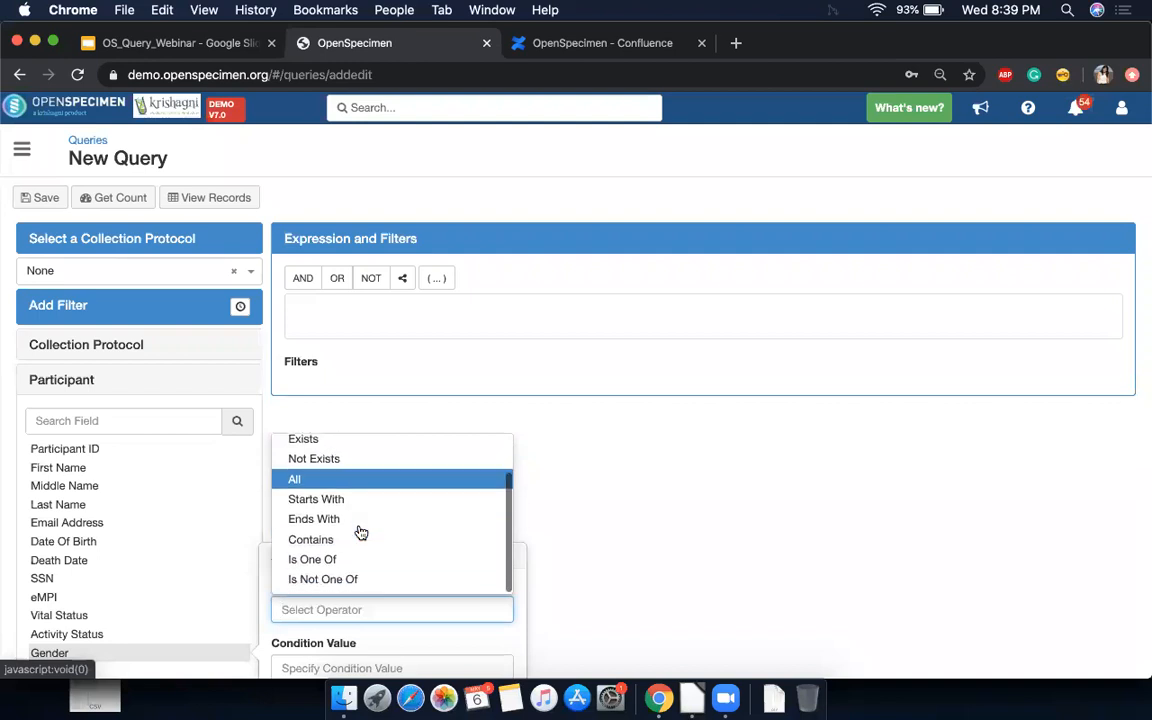
scroll(353, 462, up, 1)
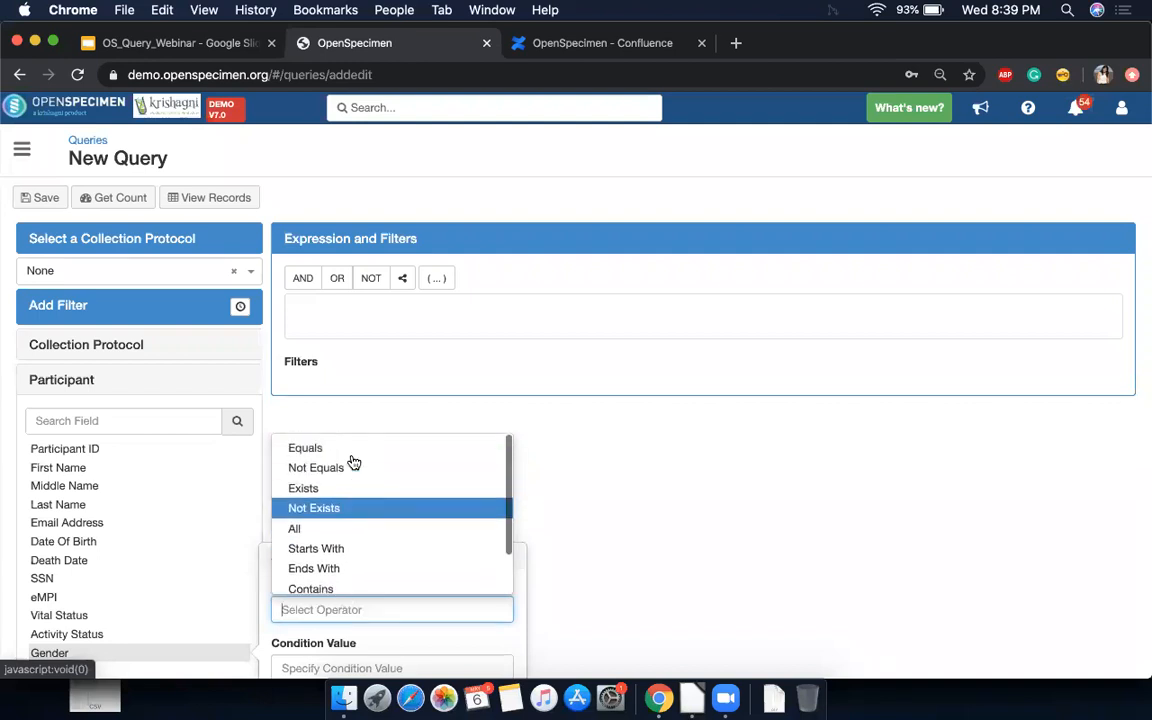
click(343, 449)
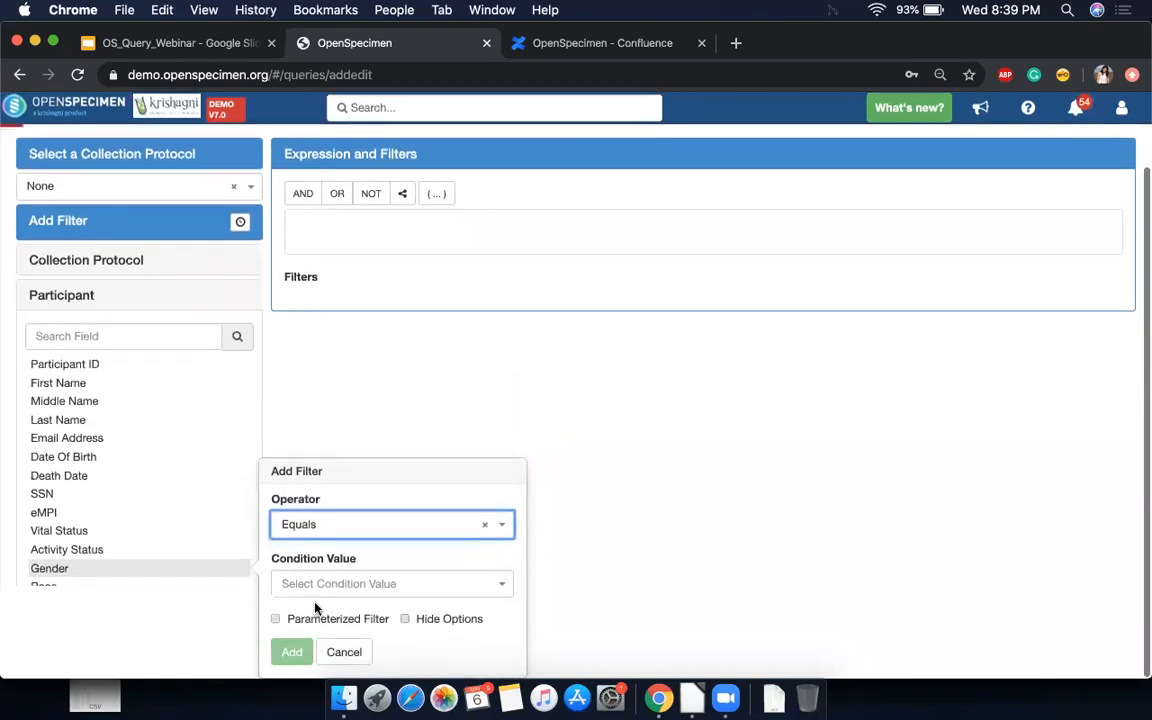
click(316, 584)
click(316, 473)
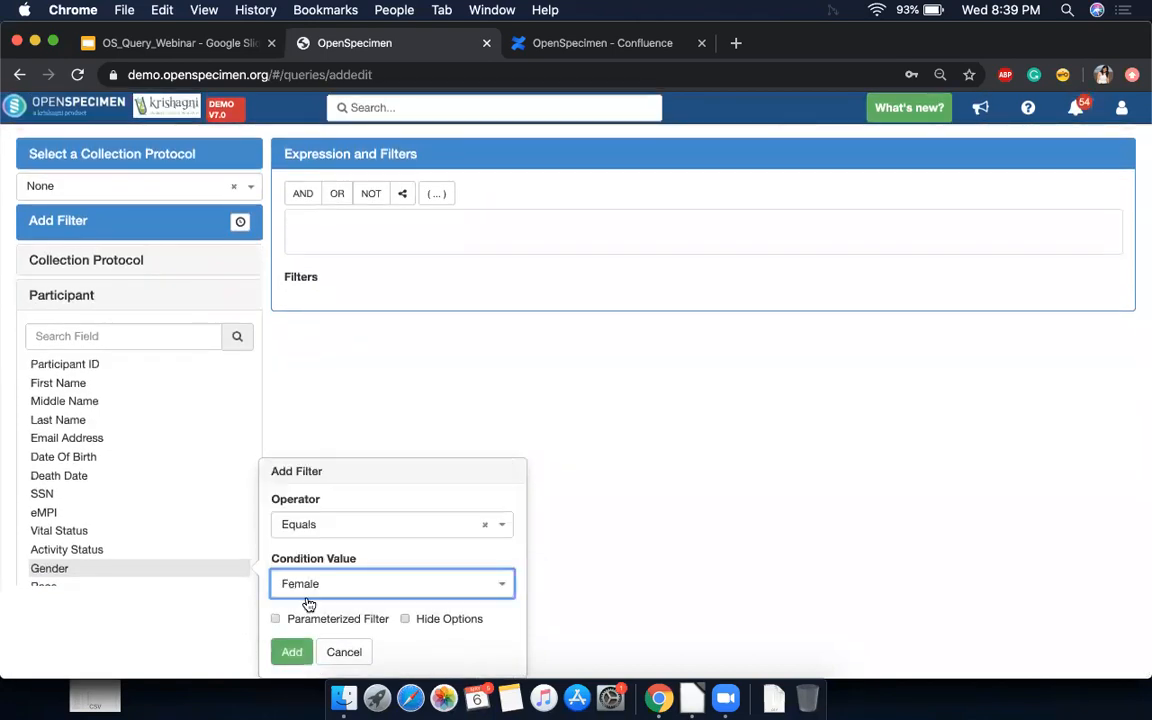
click(291, 653)
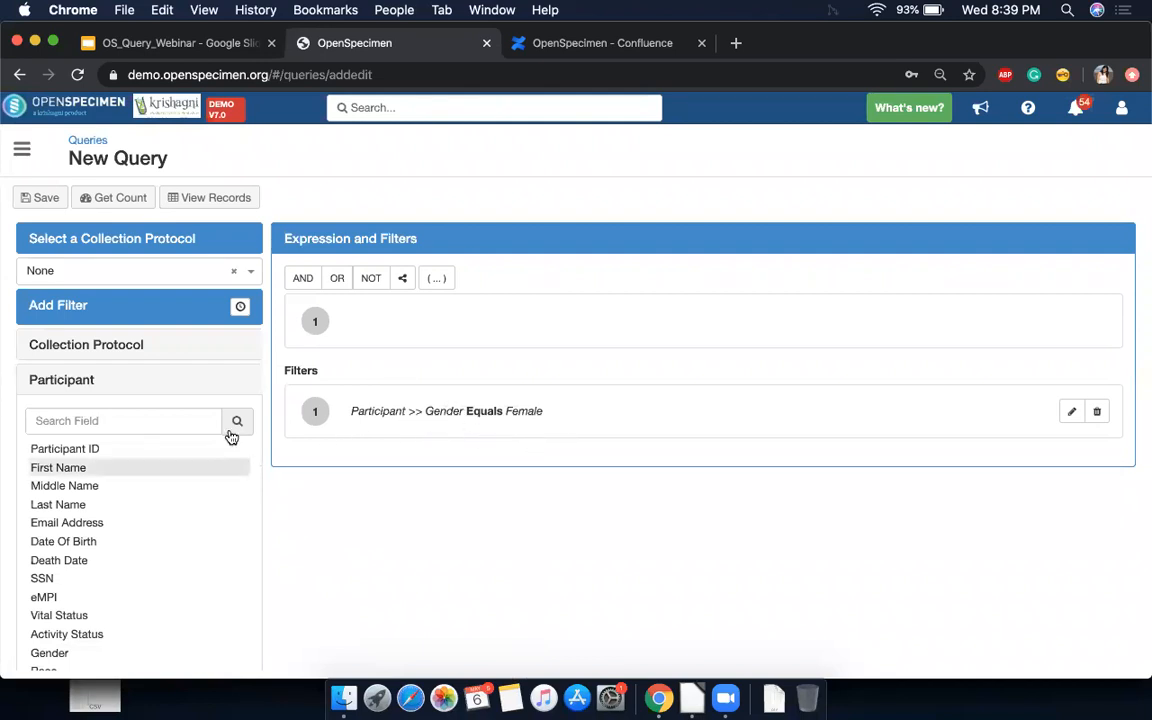
Step: Start a filter on the Specimen Type field with the operator Is One Of
click(74, 388)
click(64, 457)
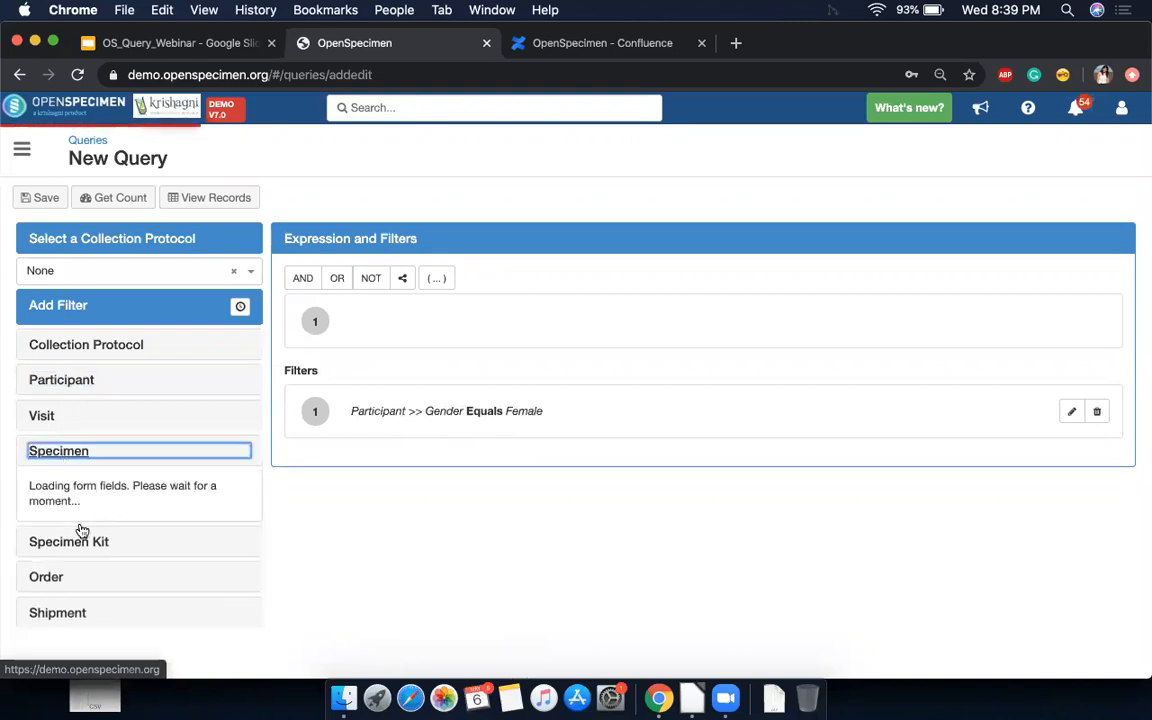
scroll(81, 530, down, 3)
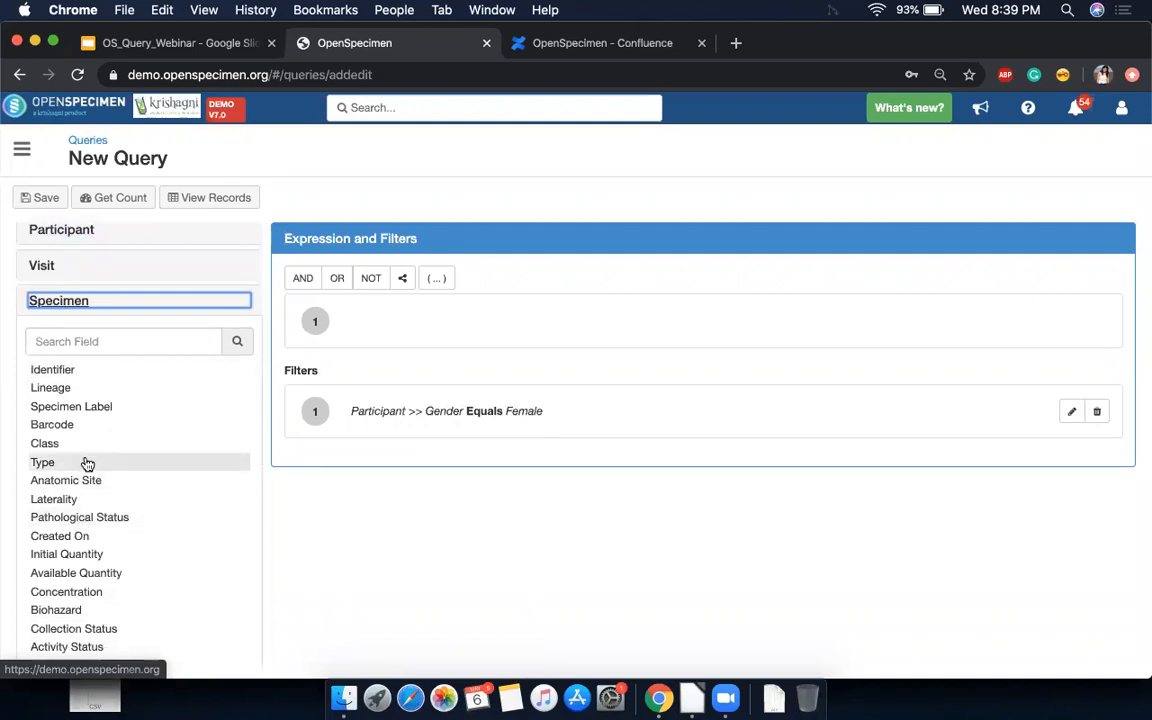
click(87, 463)
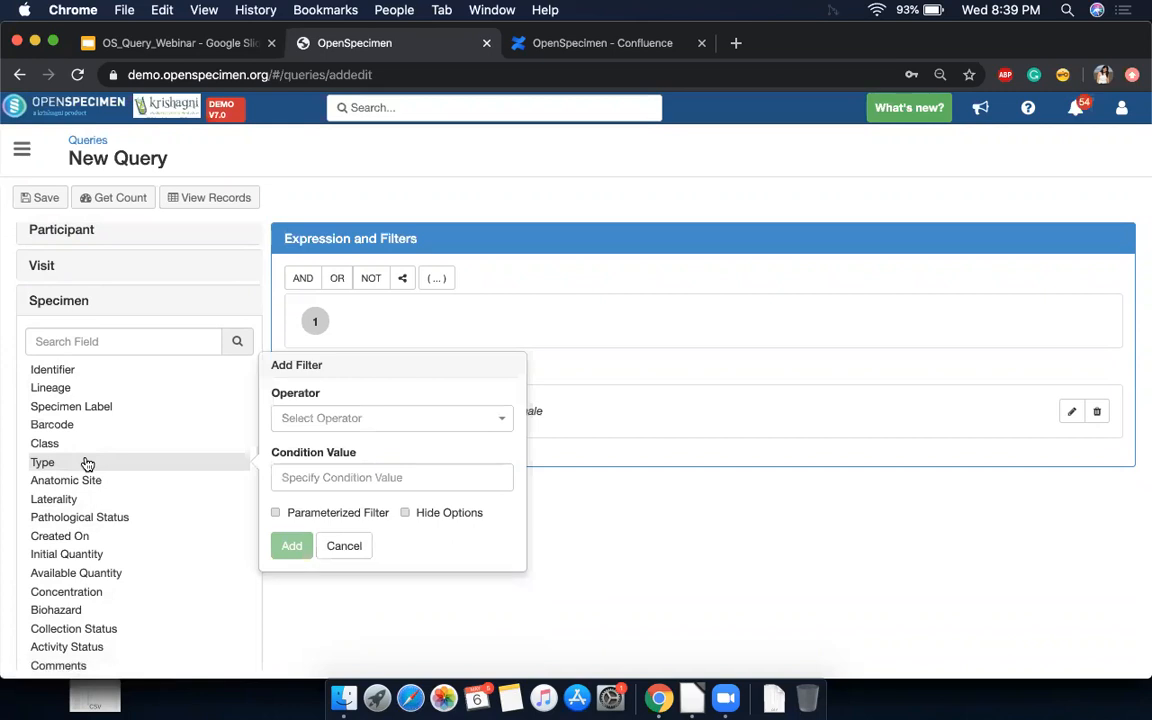
click(367, 420)
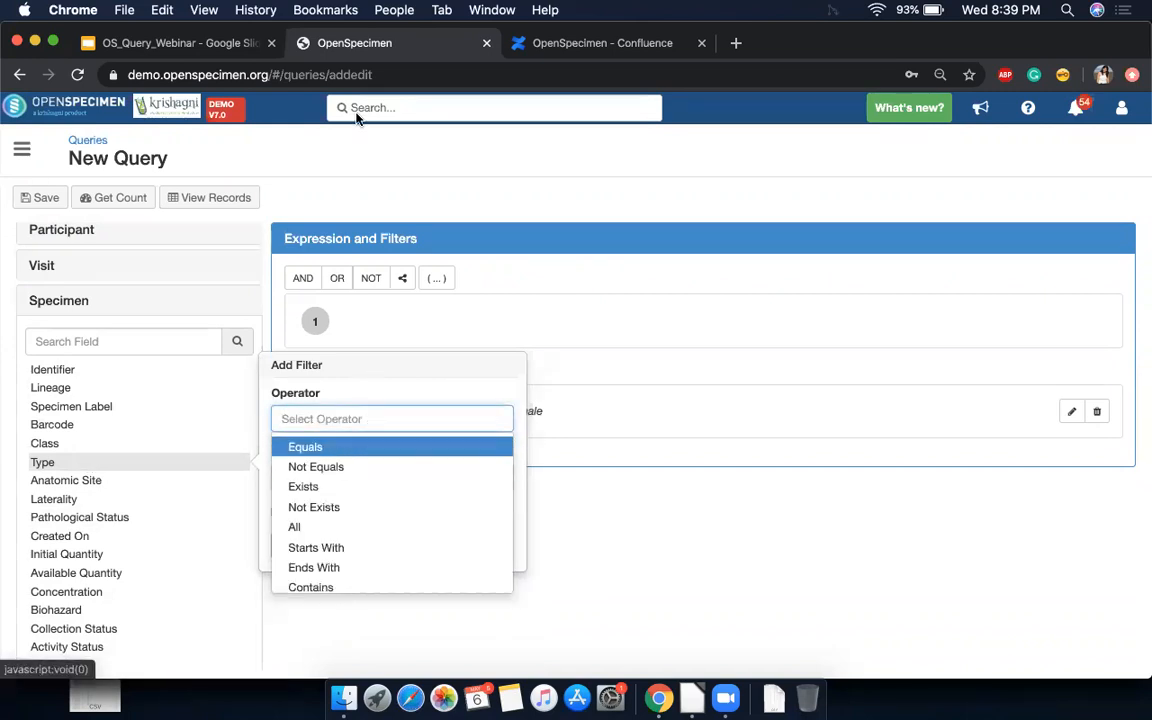
scroll(391, 460, down, 3)
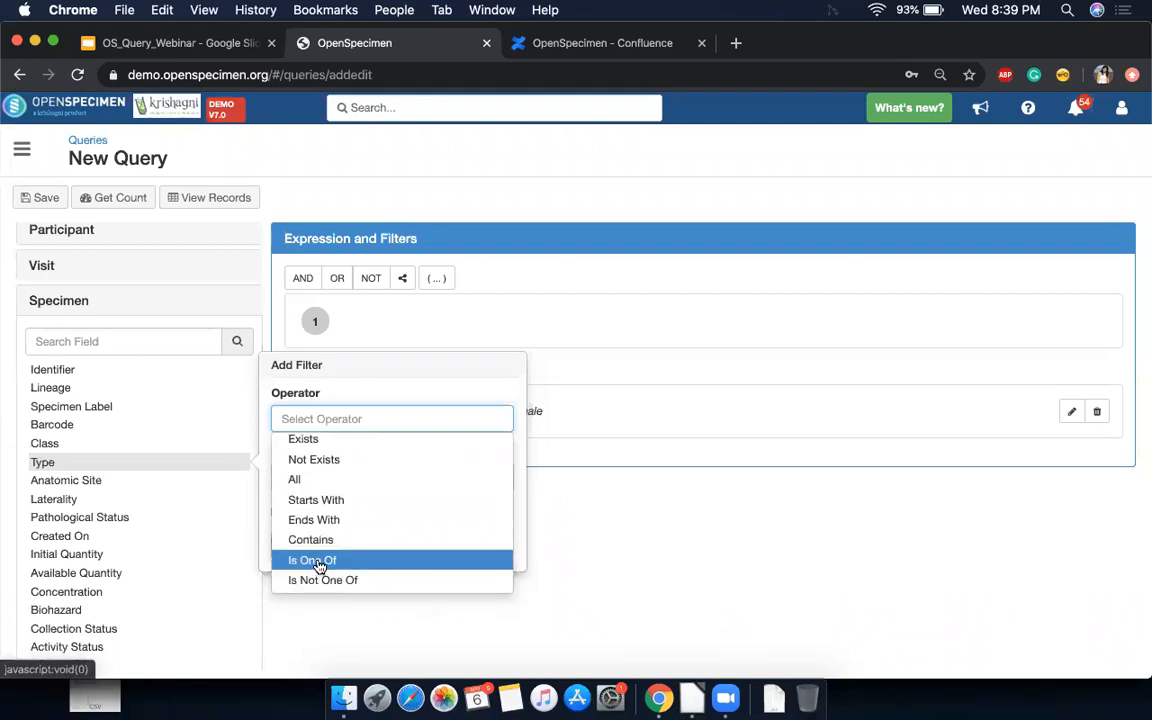
click(319, 562)
Step: Choose Frozen Tissue and Fixed Tissue as the condition values and add the Specimen Type filter
click(317, 476)
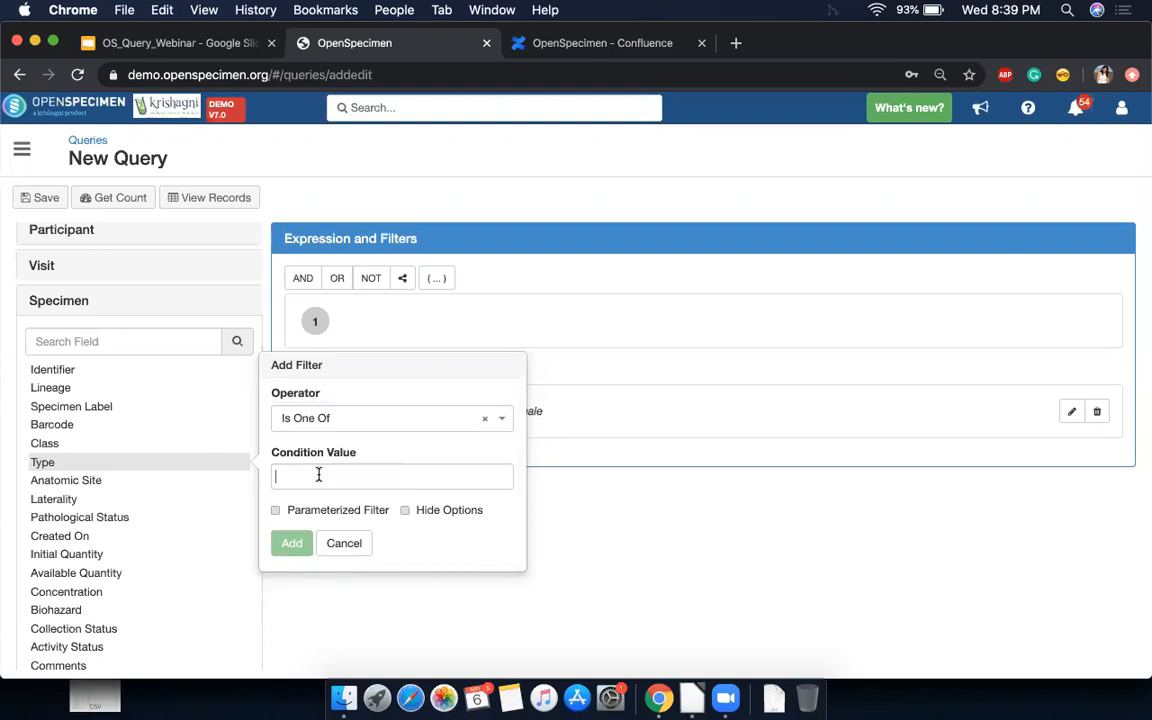
text(f)
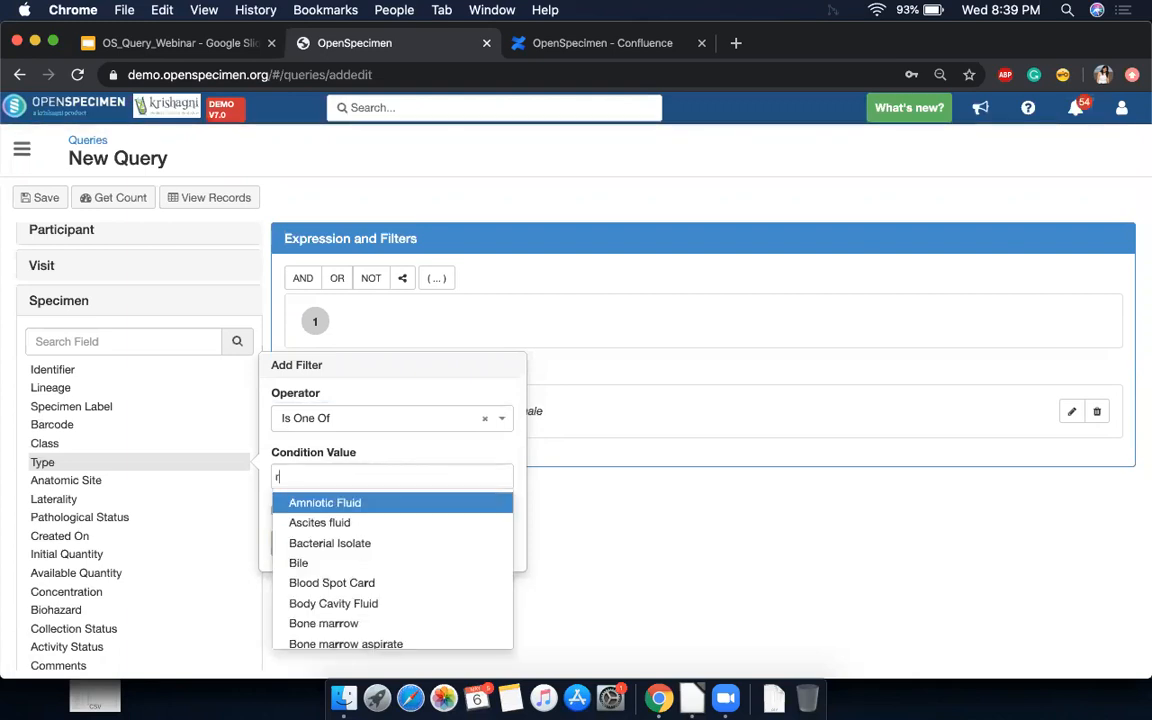
text(ro)
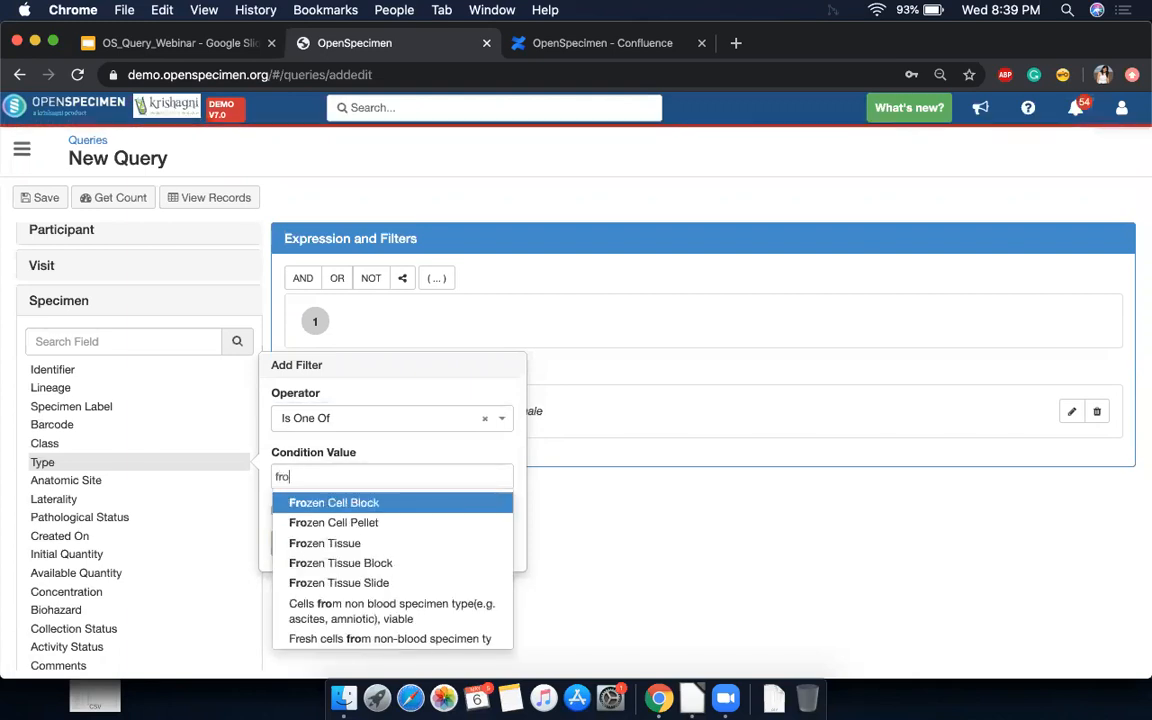
click(318, 543)
click(383, 479)
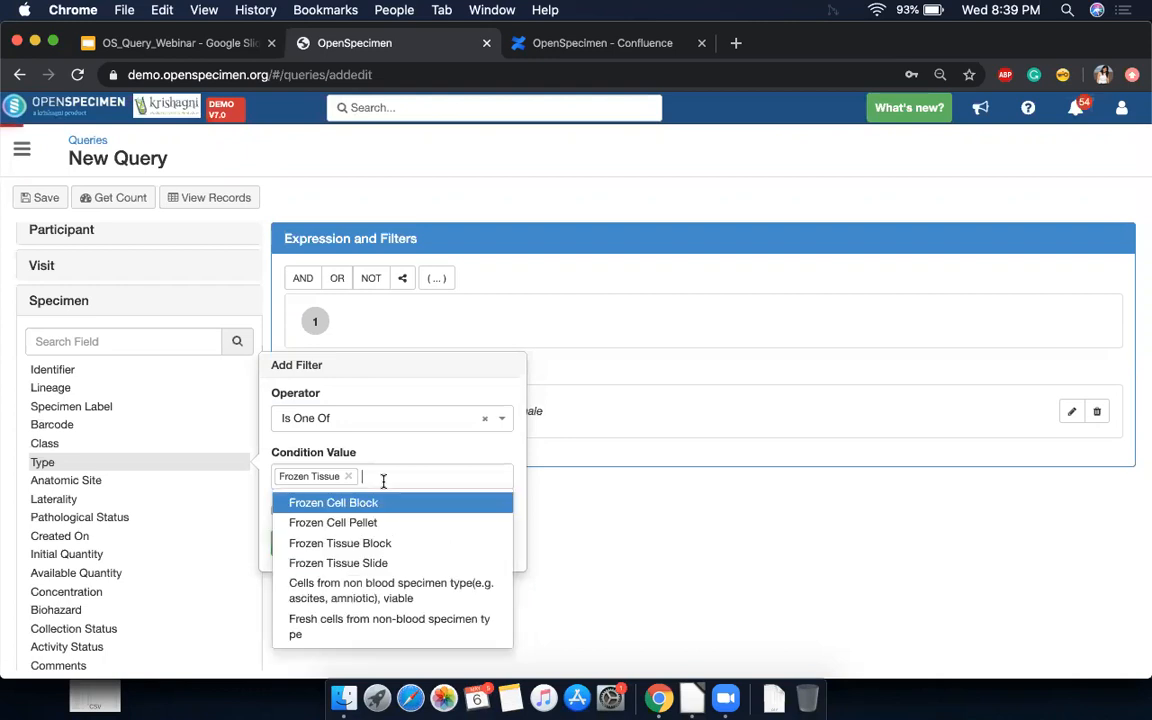
text(fl)
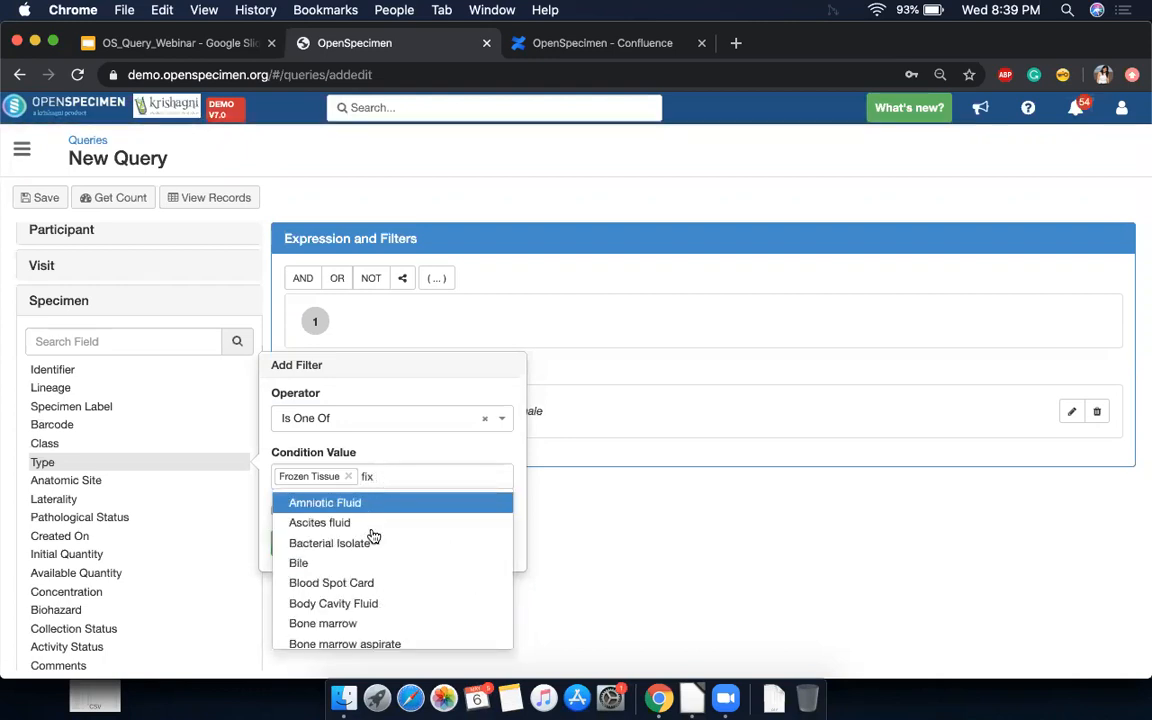
click(373, 522)
click(292, 545)
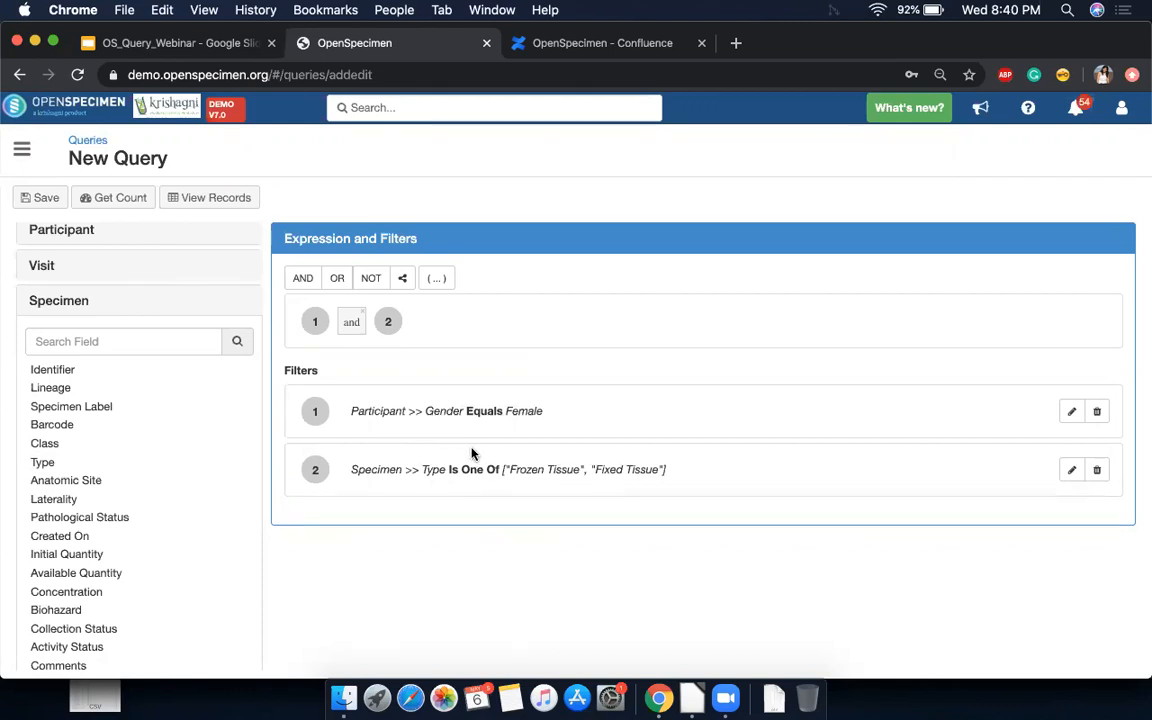
Step: Try switching the operator between the two filters to OR and appending an extra AND, and remove the extra operator
click(350, 330)
click(298, 281)
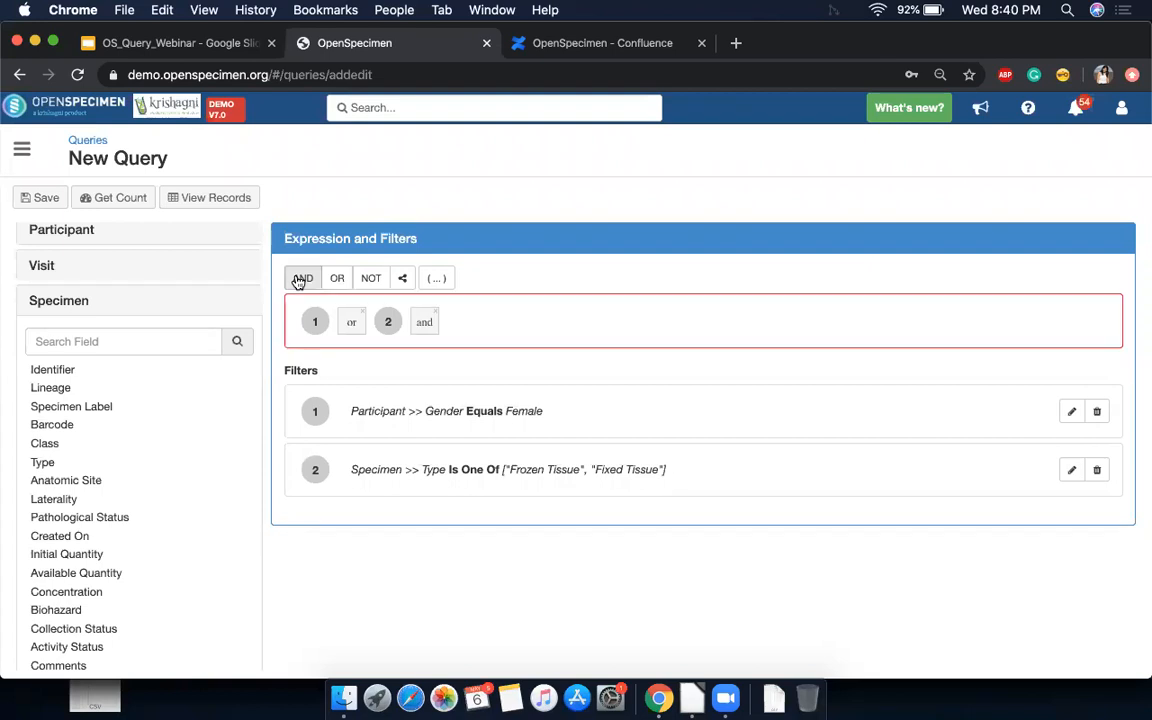
click(436, 314)
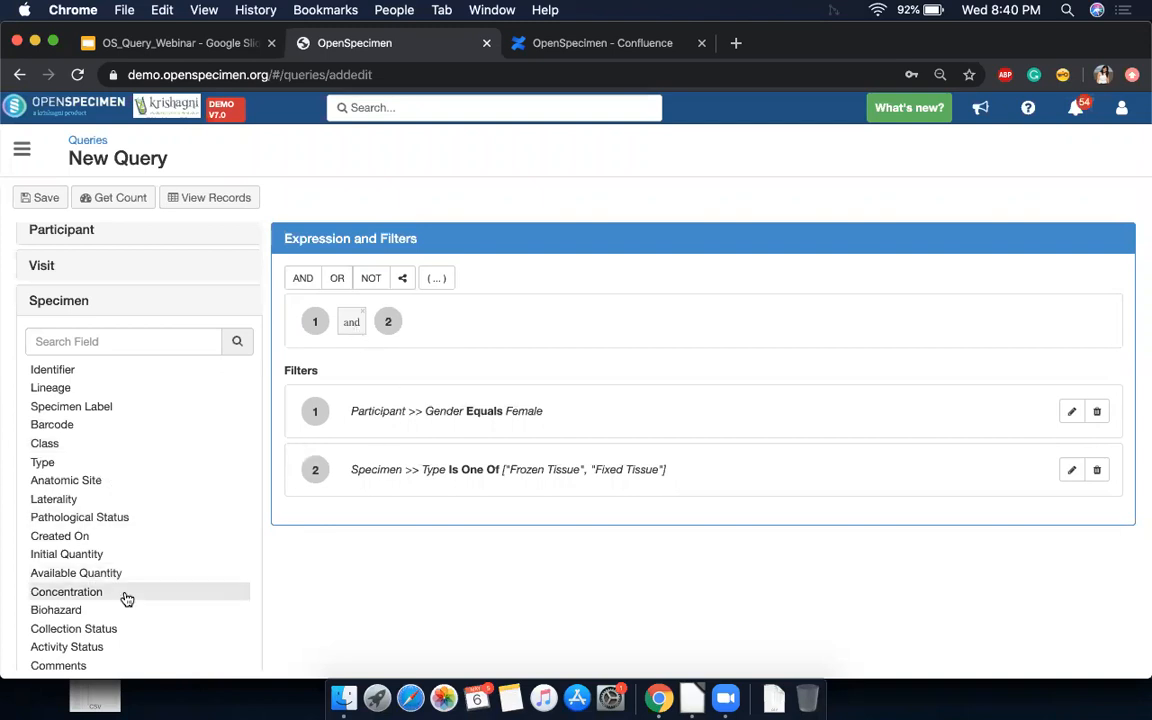
Step: Add a filter on the Specimen Anatomic Site field with the operator Equals and the value Breast, NOS
click(115, 482)
click(320, 435)
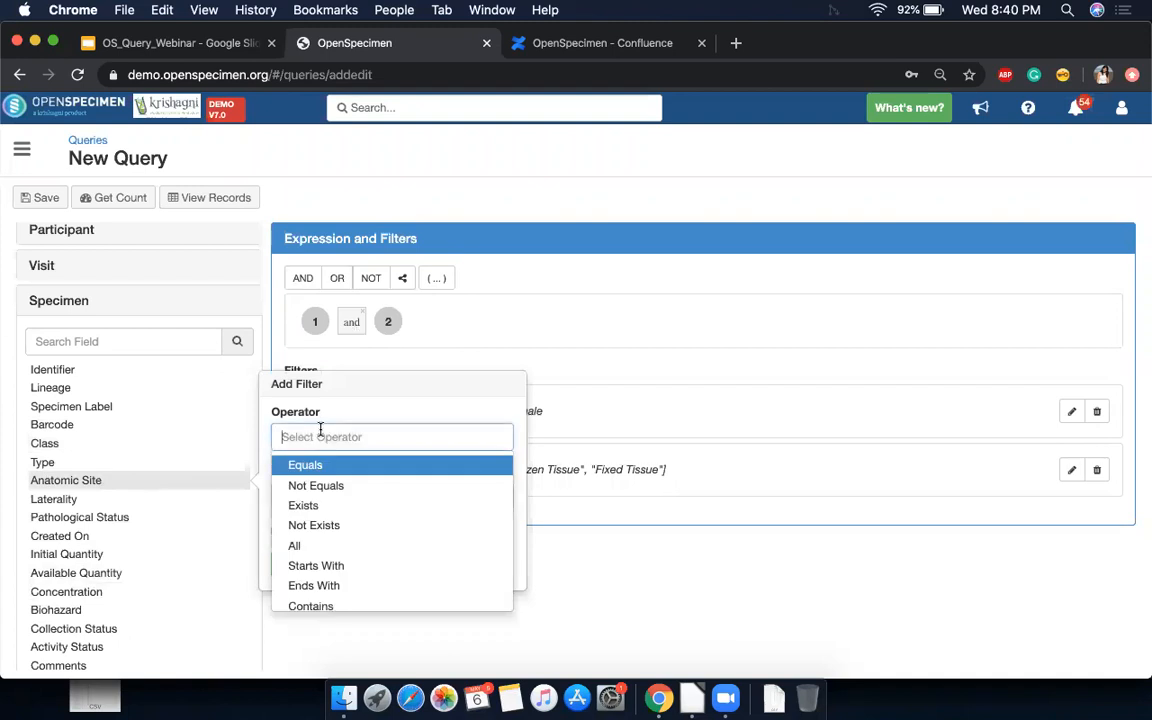
click(321, 465)
click(311, 498)
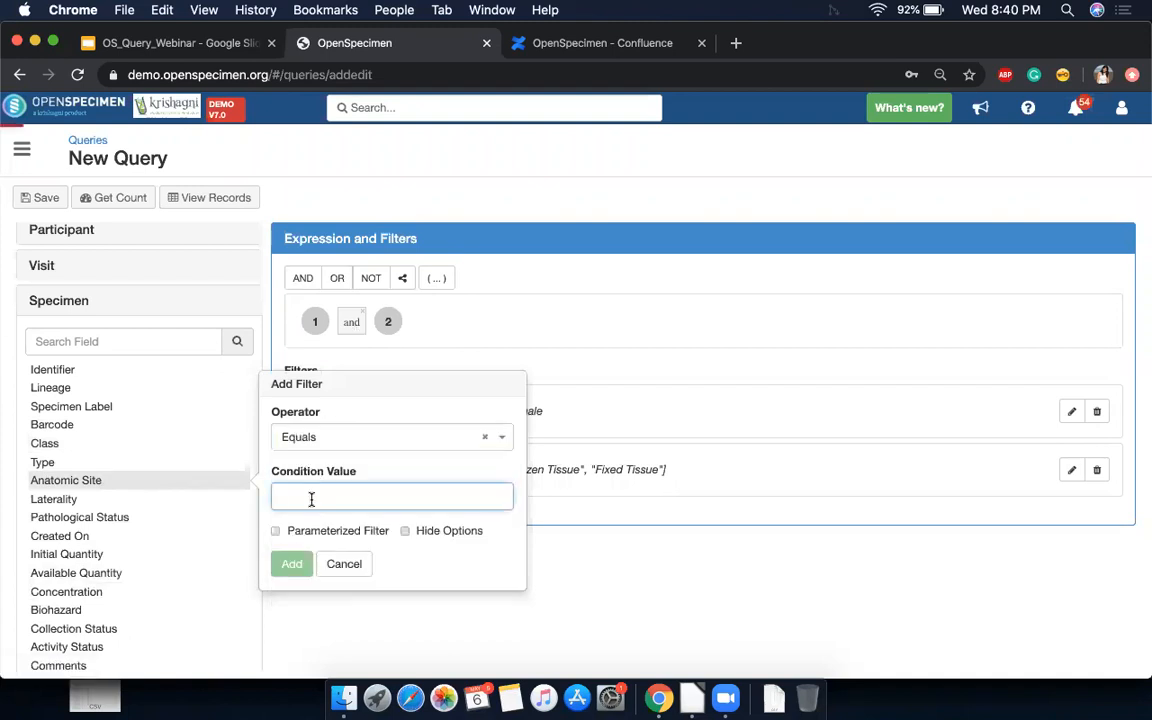
text(breas)
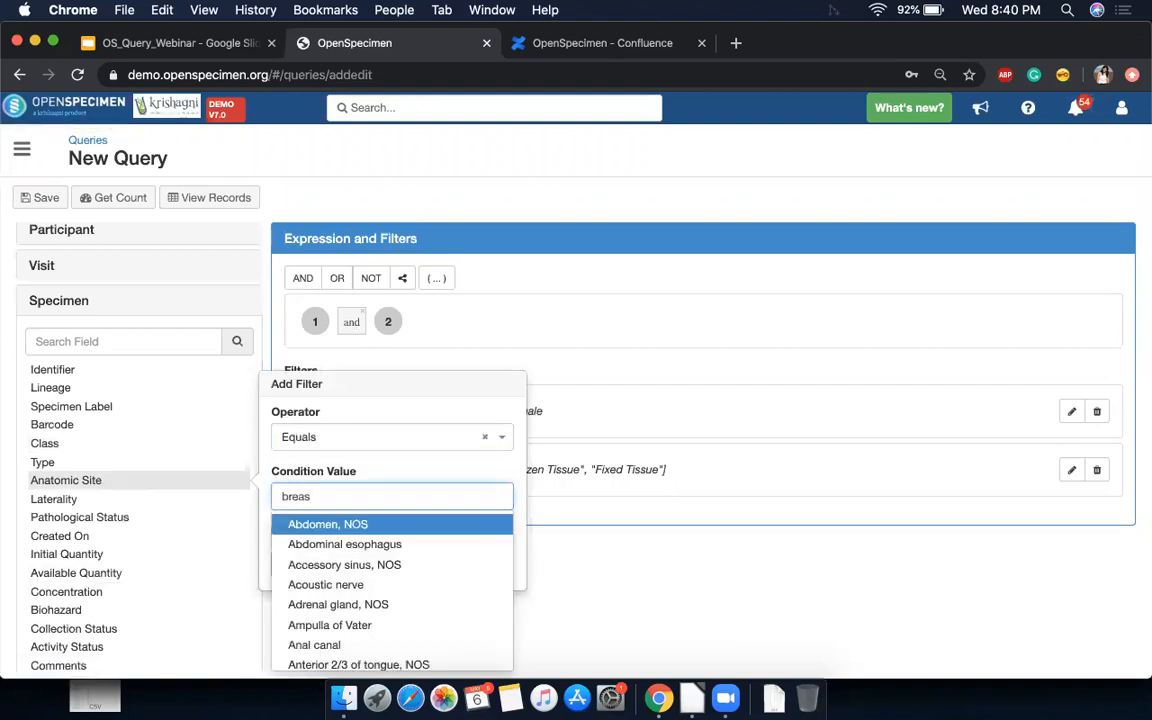
text(t)
click(291, 524)
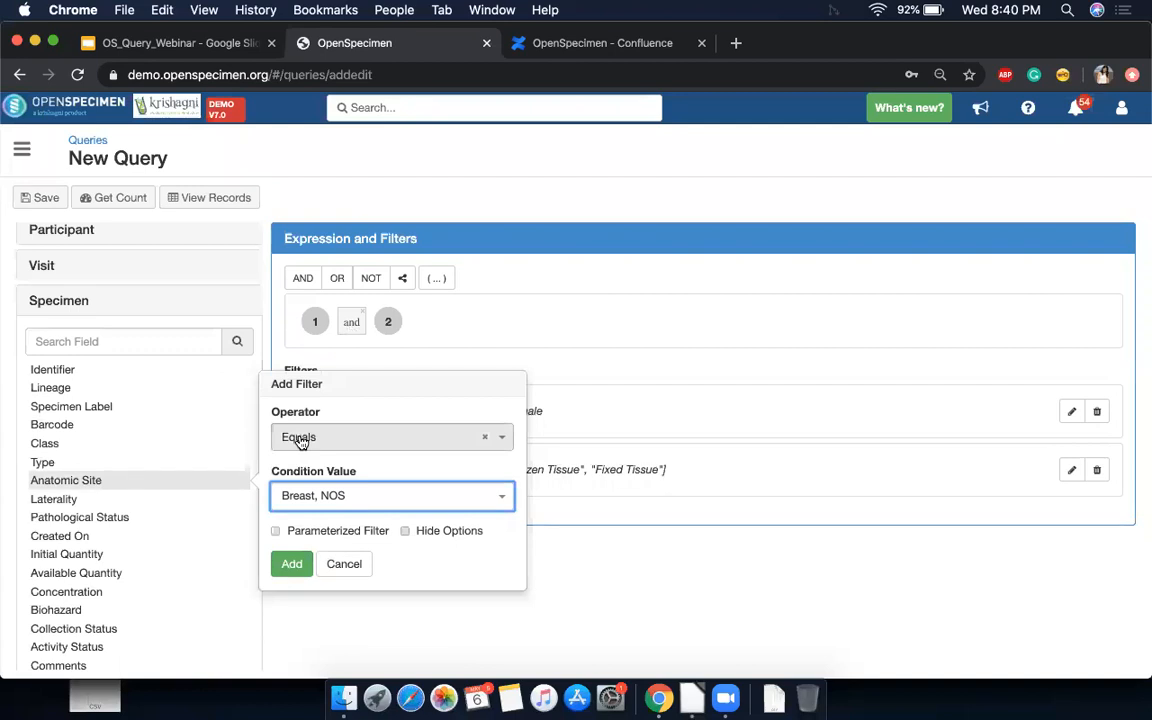
click(292, 564)
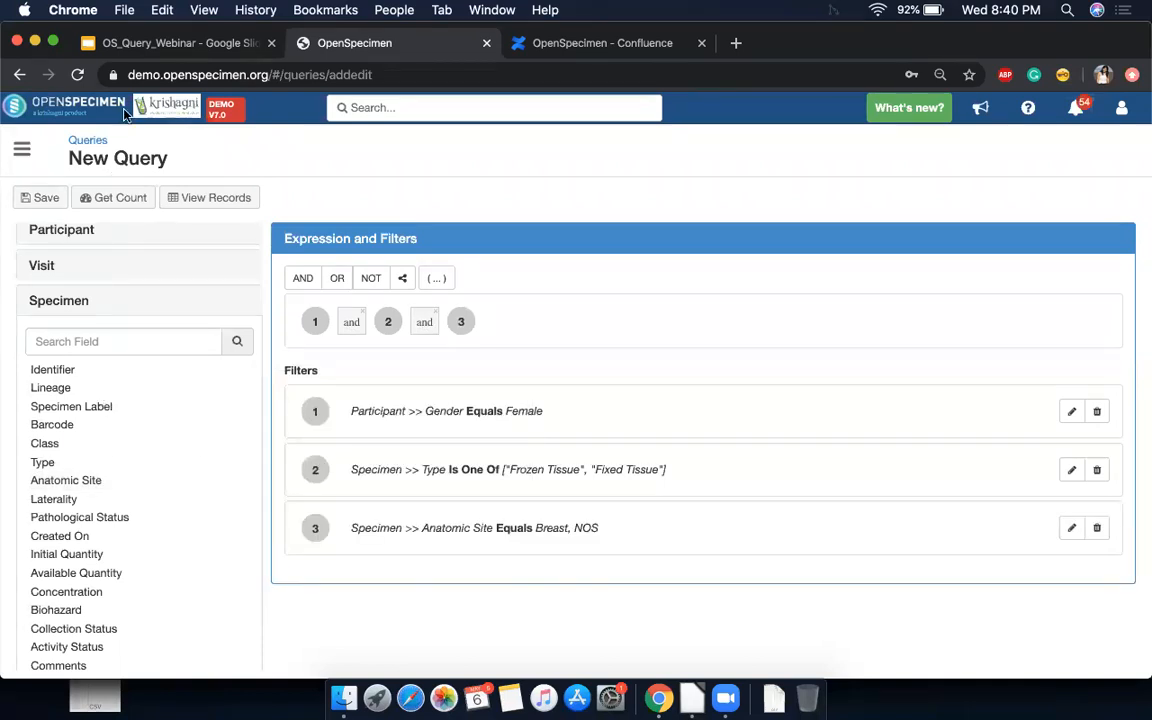
Step: Start a filter on the Diagnosis field under the Visit category's Clinical Diagnosis group
click(49, 300)
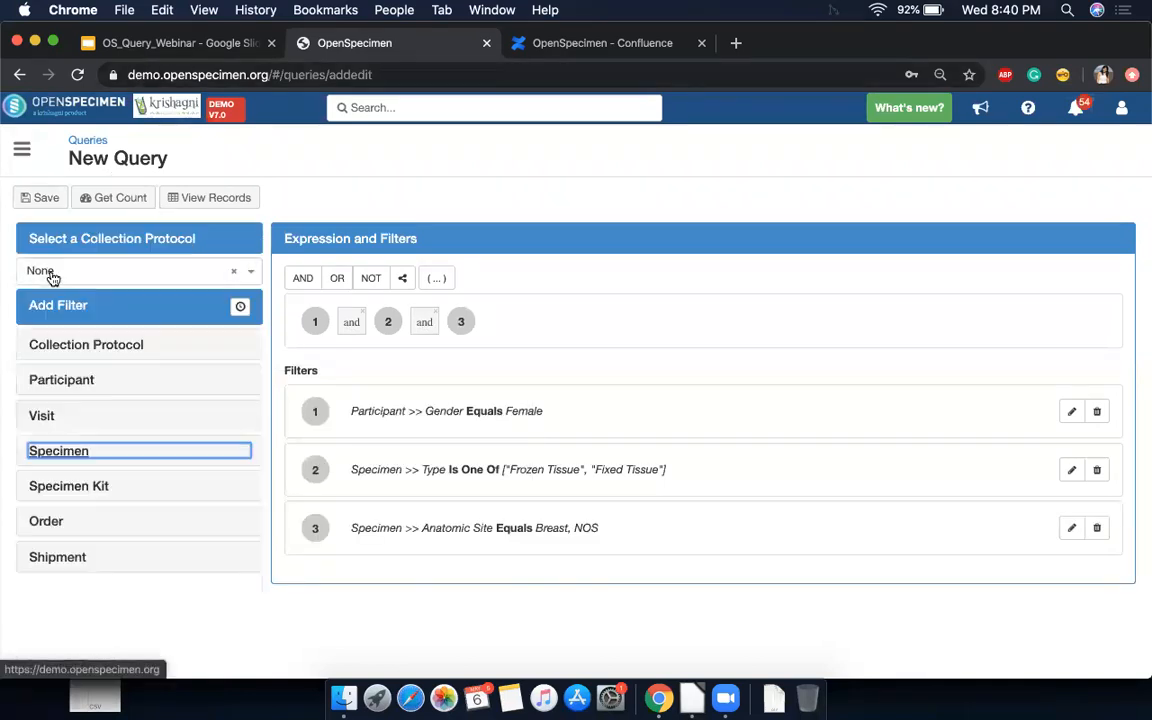
click(37, 420)
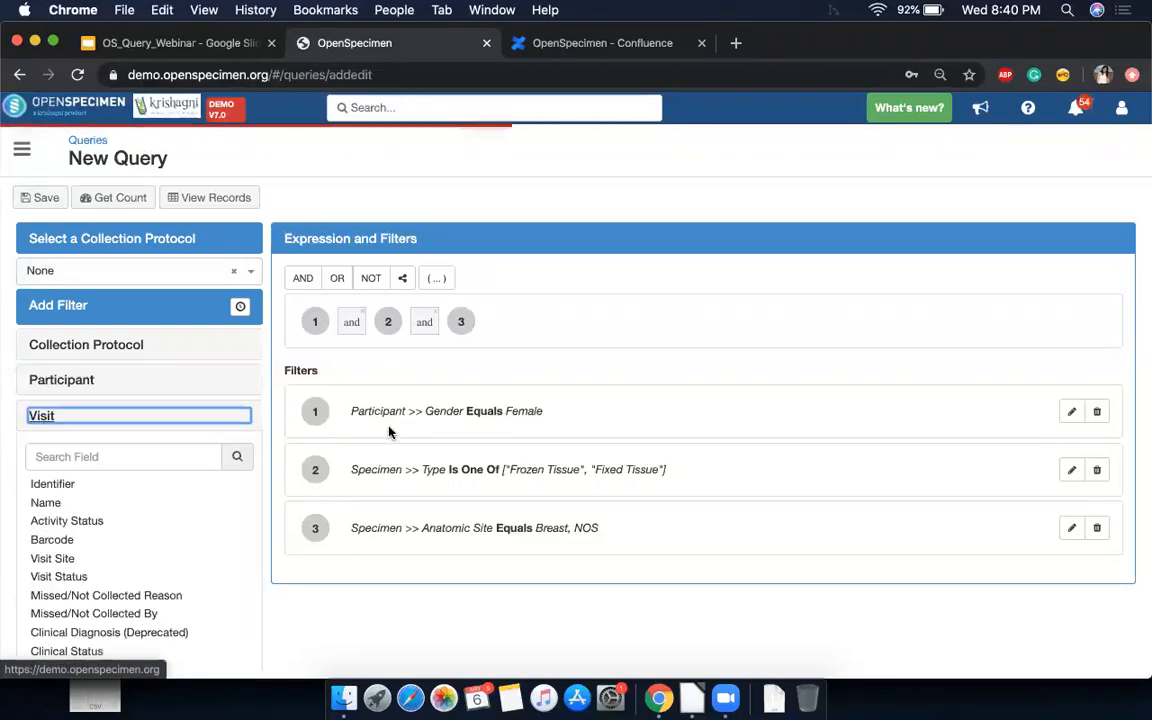
scroll(156, 515, down, 3)
scroll(155, 515, down, 3)
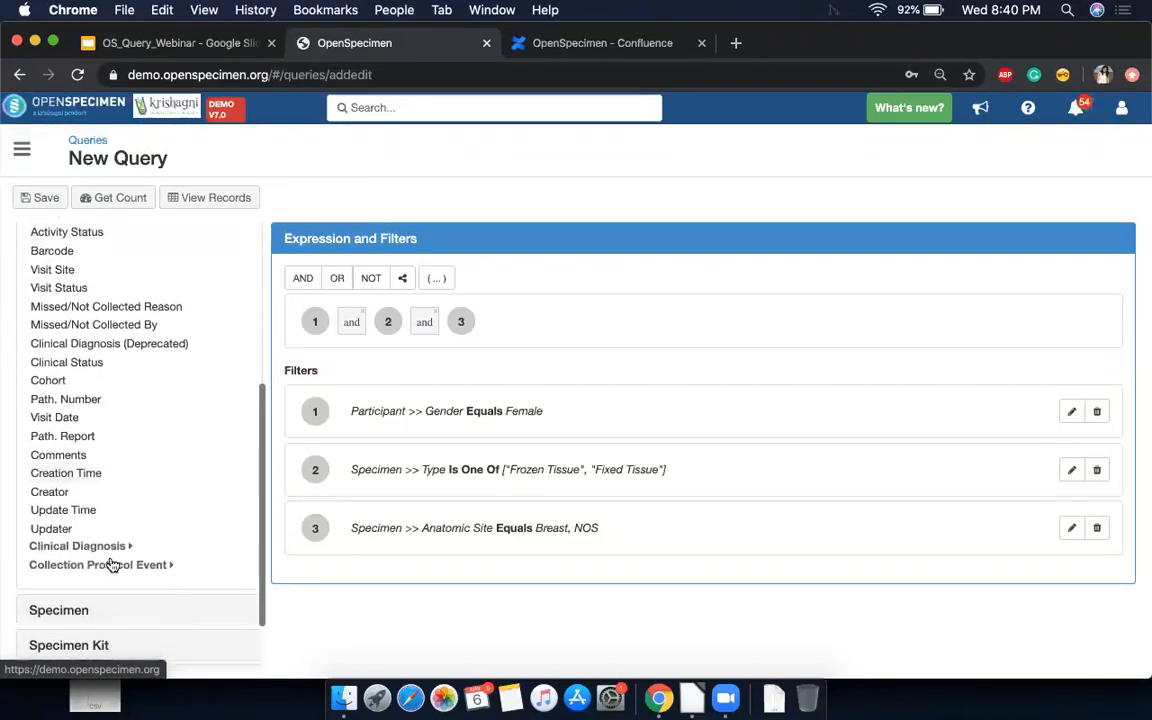
click(108, 546)
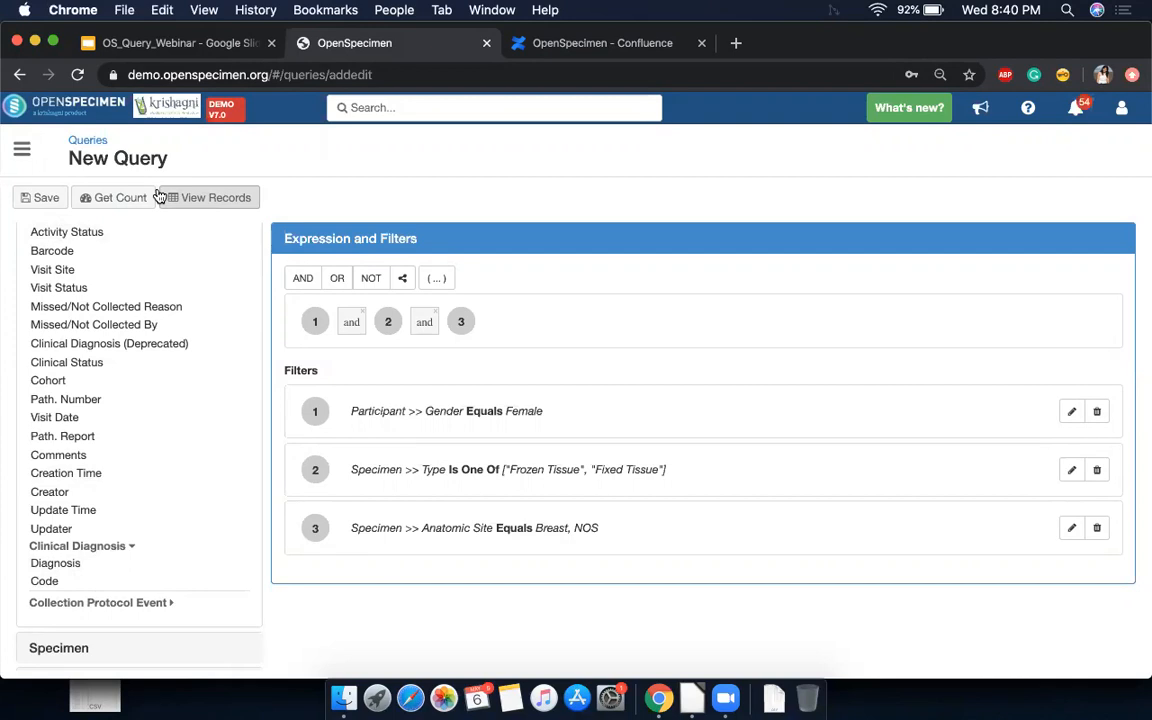
click(136, 564)
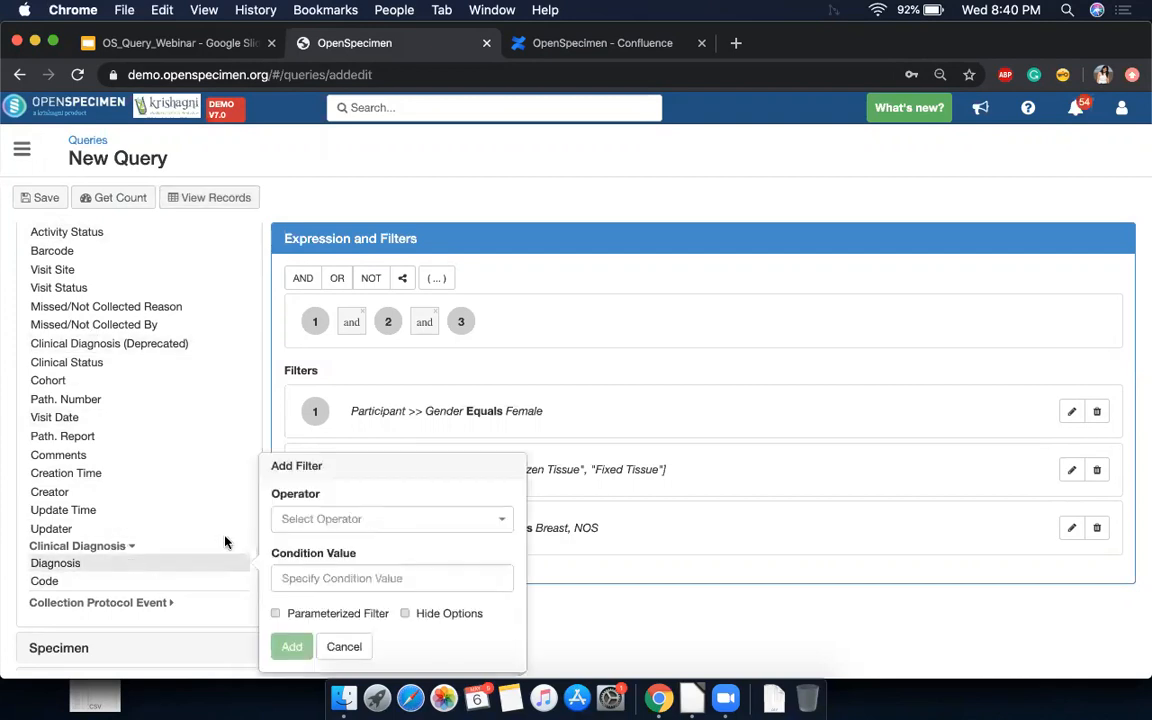
Step: Copy the phrase Primary malignant neoplasm of breast from the Example slide of the OS_Query_Webinar presentation
click(198, 47)
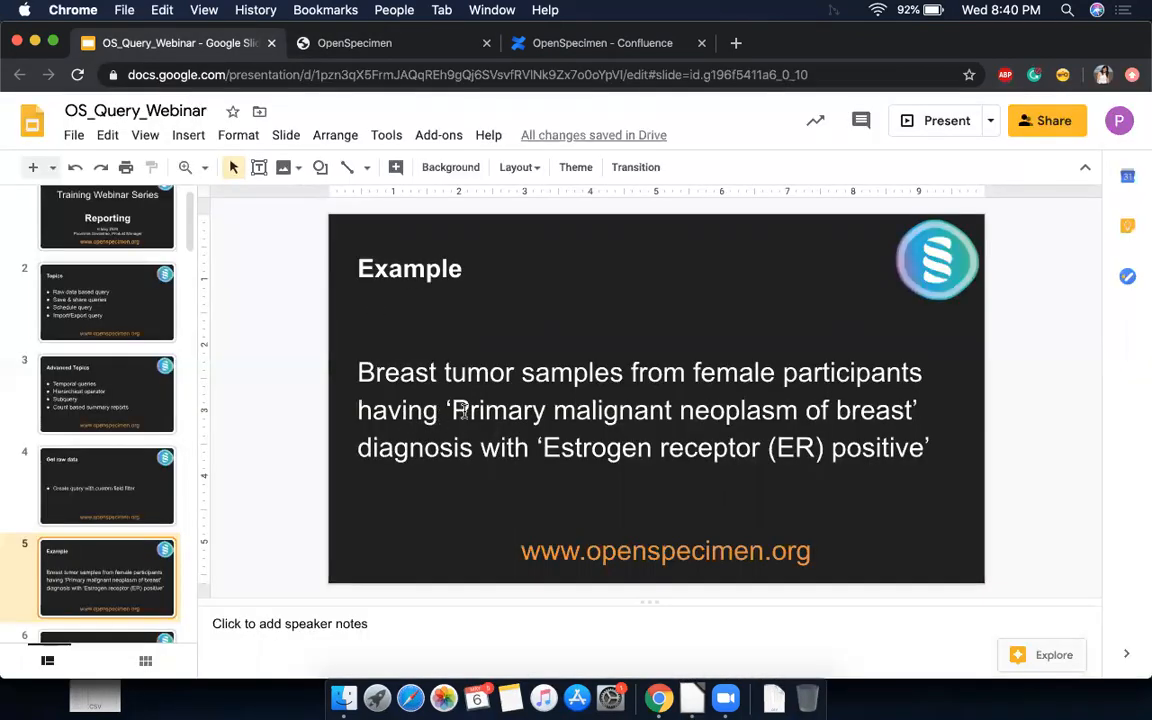
drag(450, 411, 911, 415)
key(super+c)
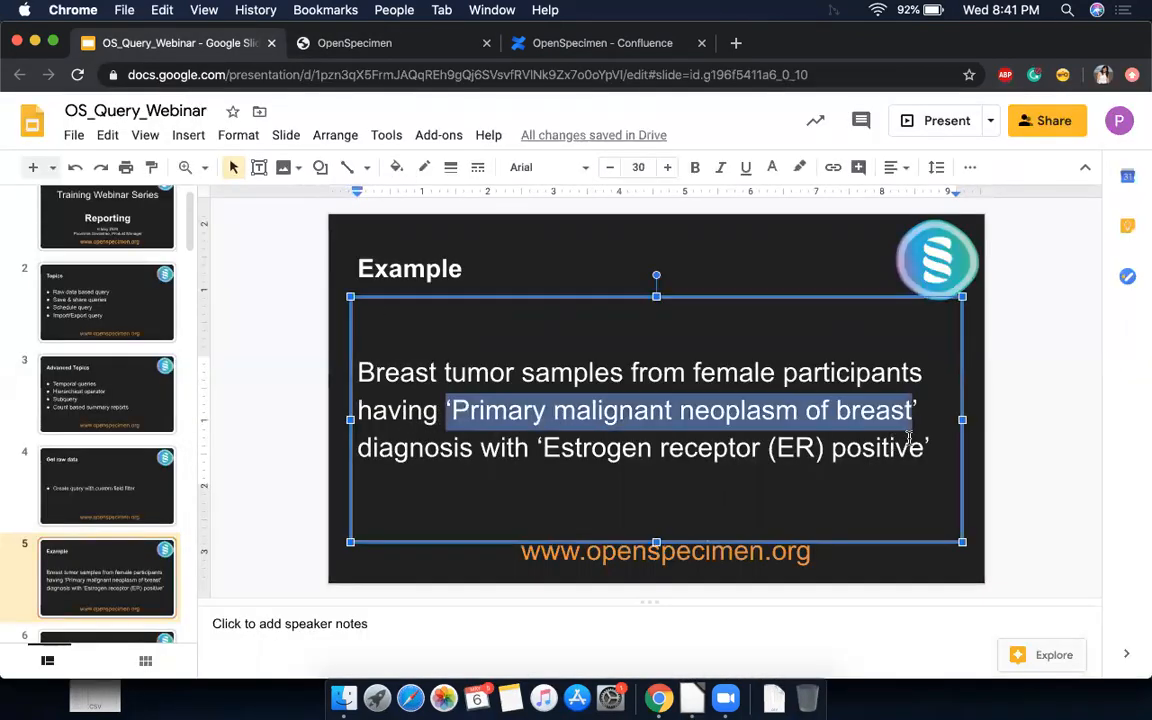
Step: Back in OpenSpecimen, add the Diagnosis filter with the operator Equals and the value Primary malignant neoplasm of breast (disorder), using the copied phrase
click(419, 46)
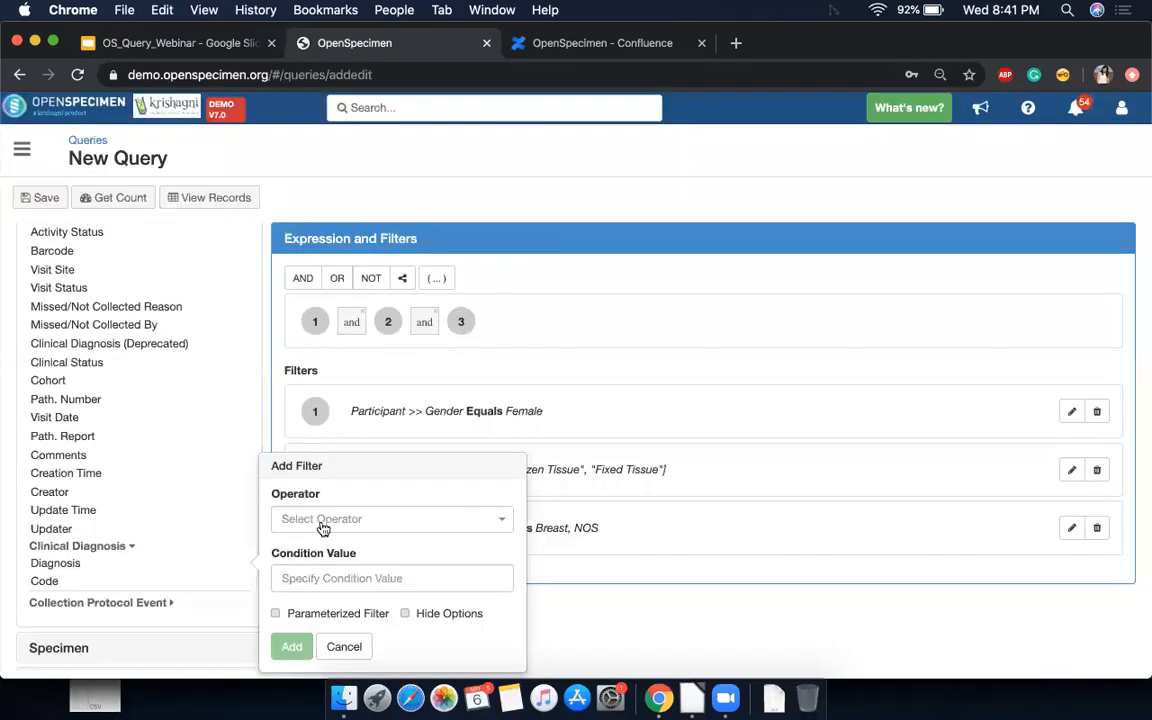
click(322, 519)
click(300, 357)
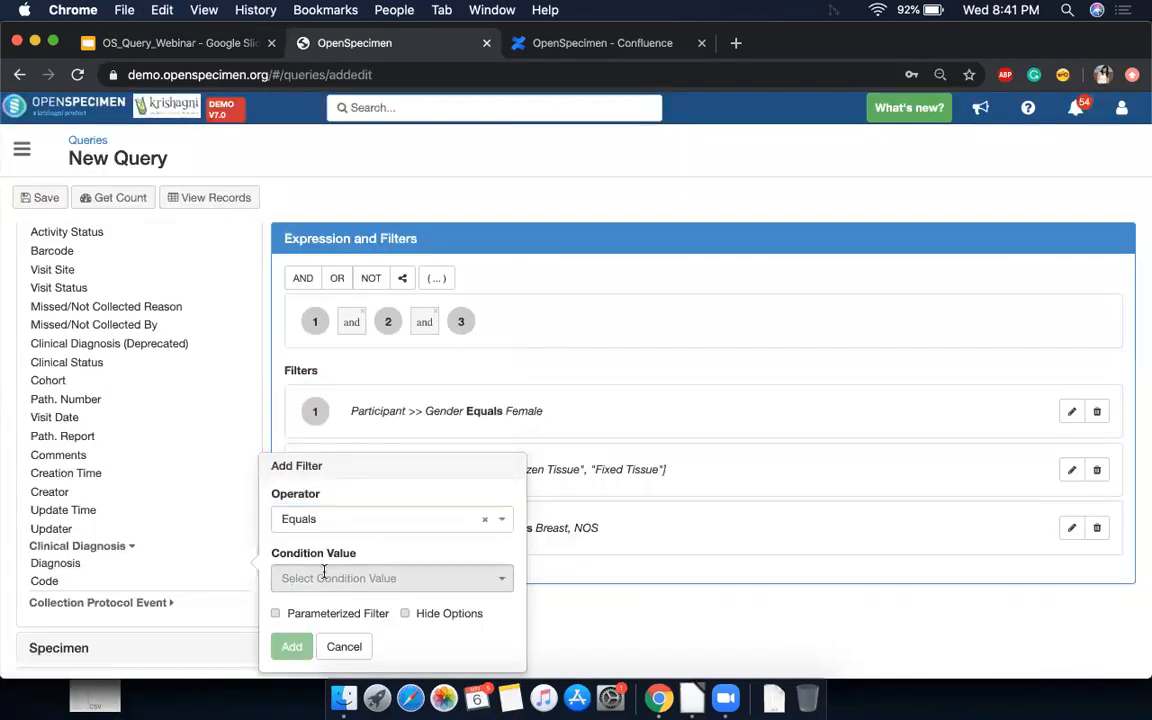
click(323, 576)
key(super+v)
key(super+a)
key(Left)
key(Delete)
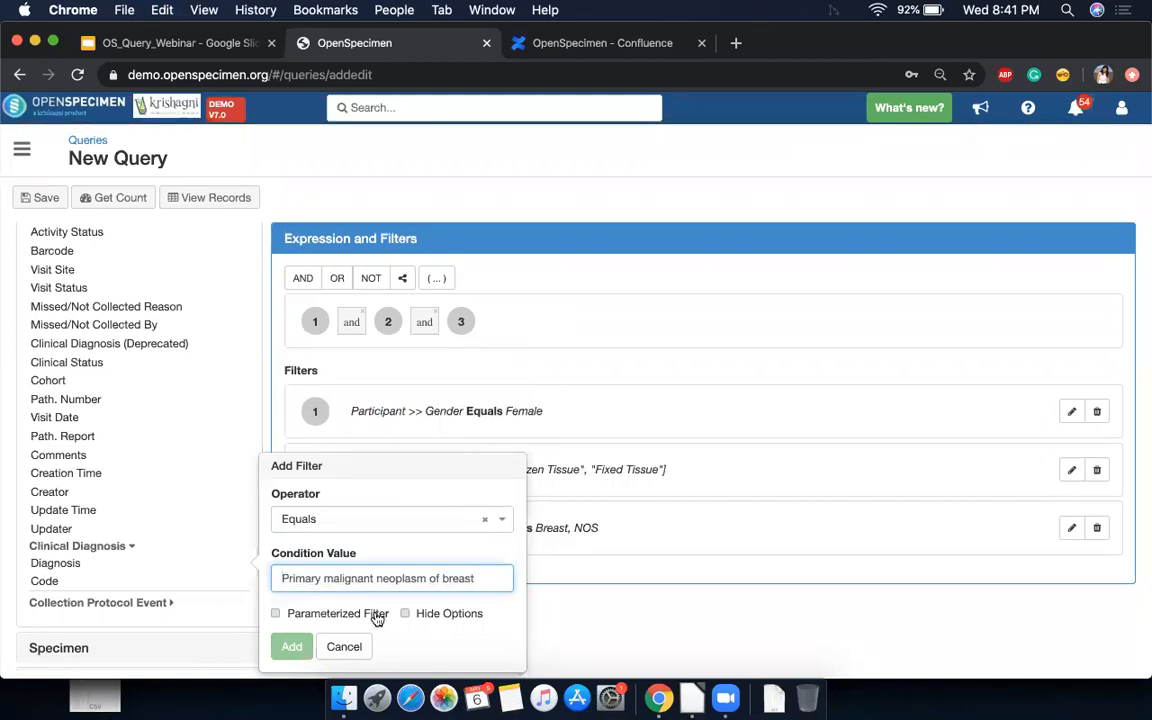
click(360, 424)
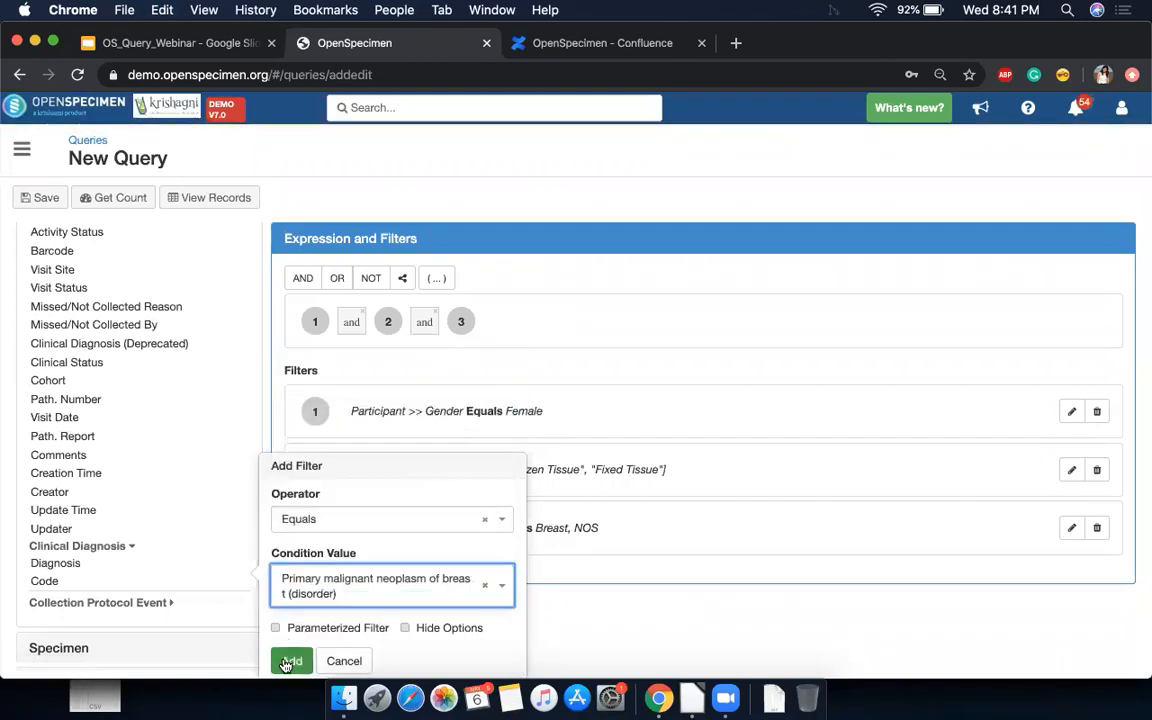
click(291, 646)
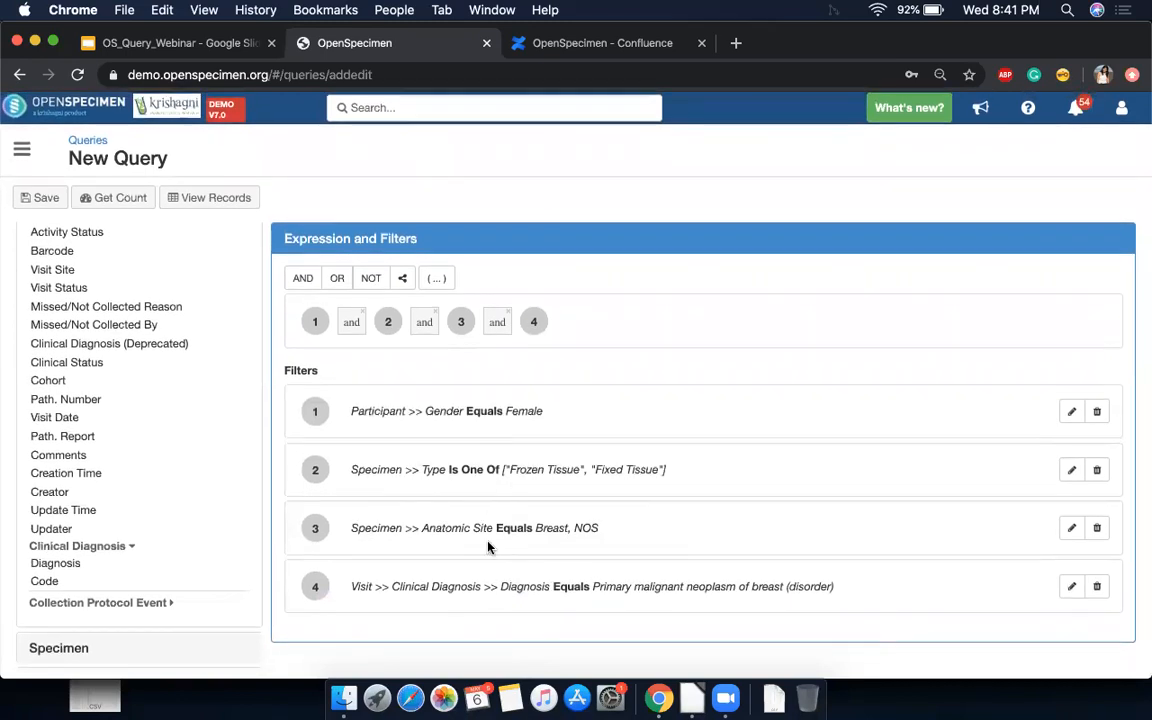
Step: Get the count of participants, visits and specimens matching the query and close the results
scroll(215, 425, up, 2)
scroll(215, 425, up, 3)
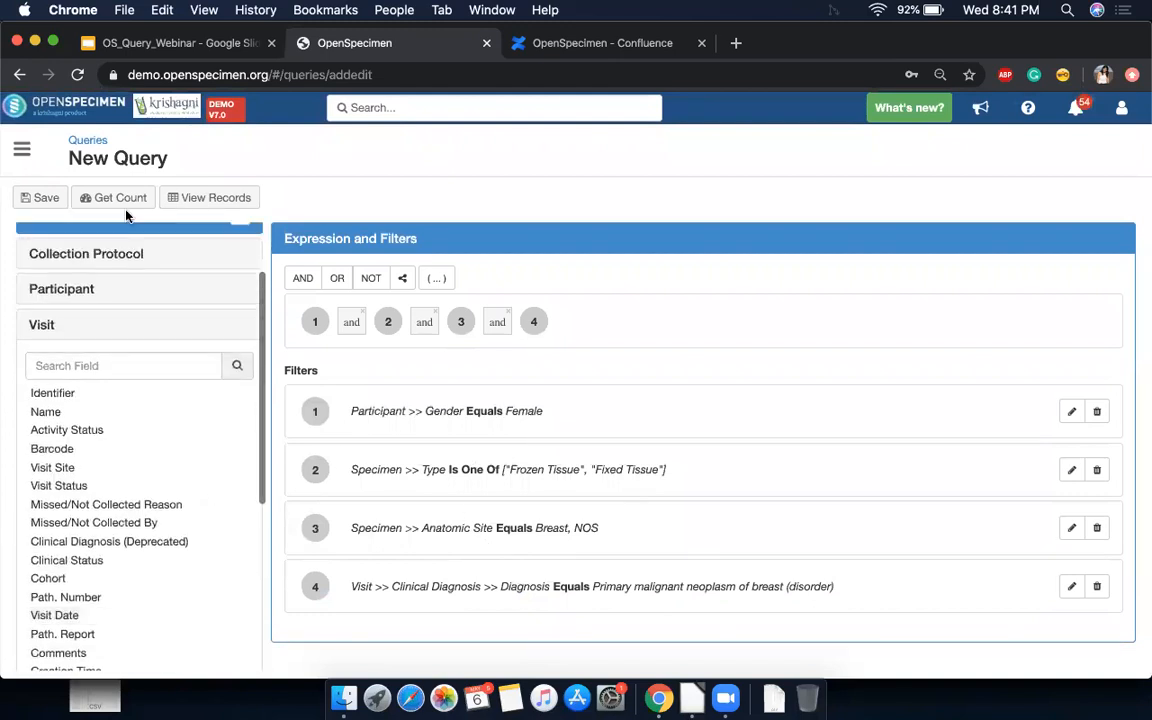
click(118, 198)
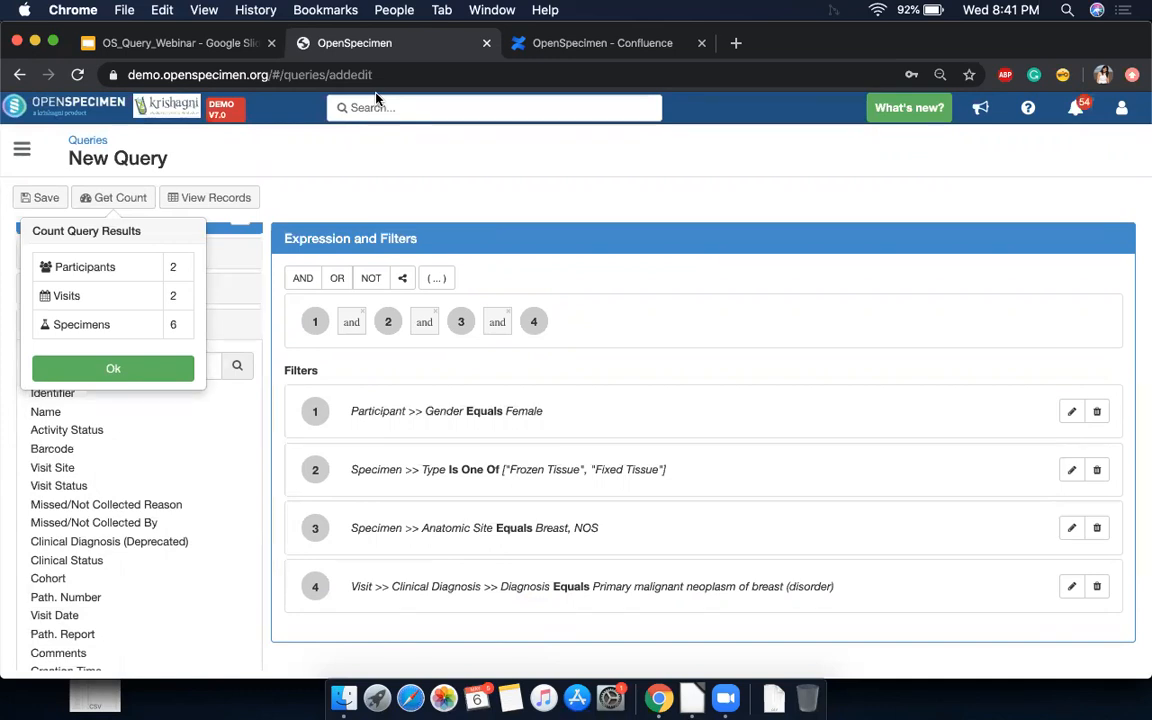
click(168, 372)
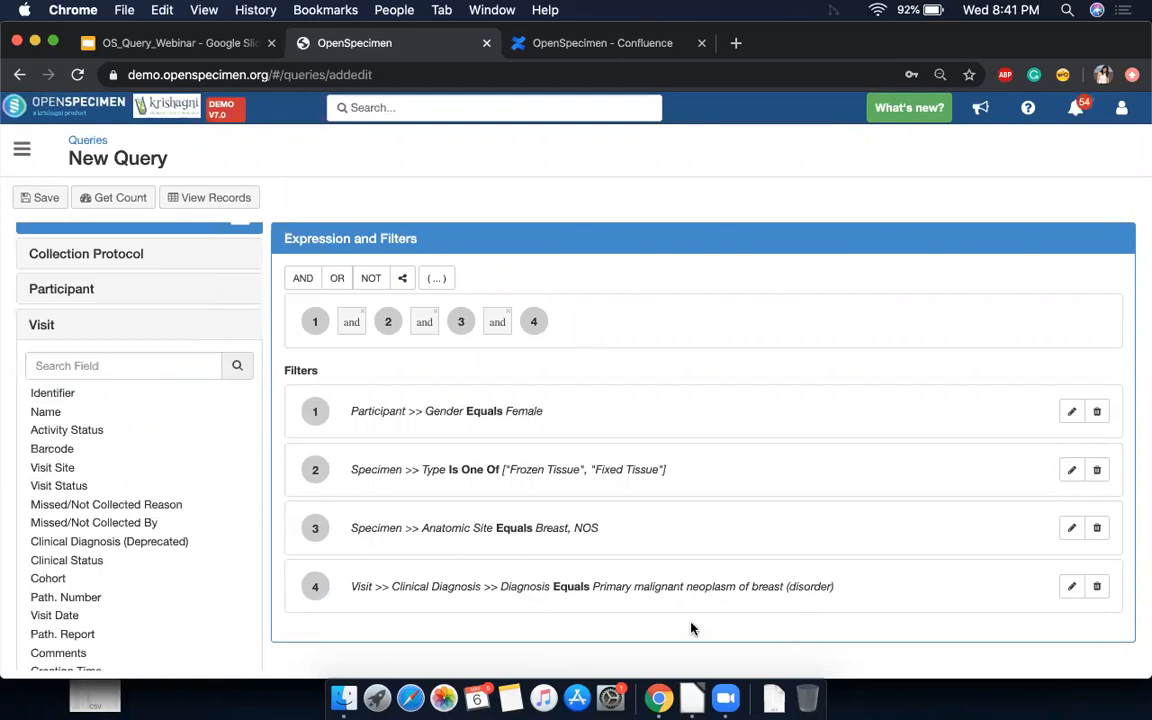
Step: Browse the available collection protocols, then search them for "group" to examine the collection protocol groups
click(41, 324)
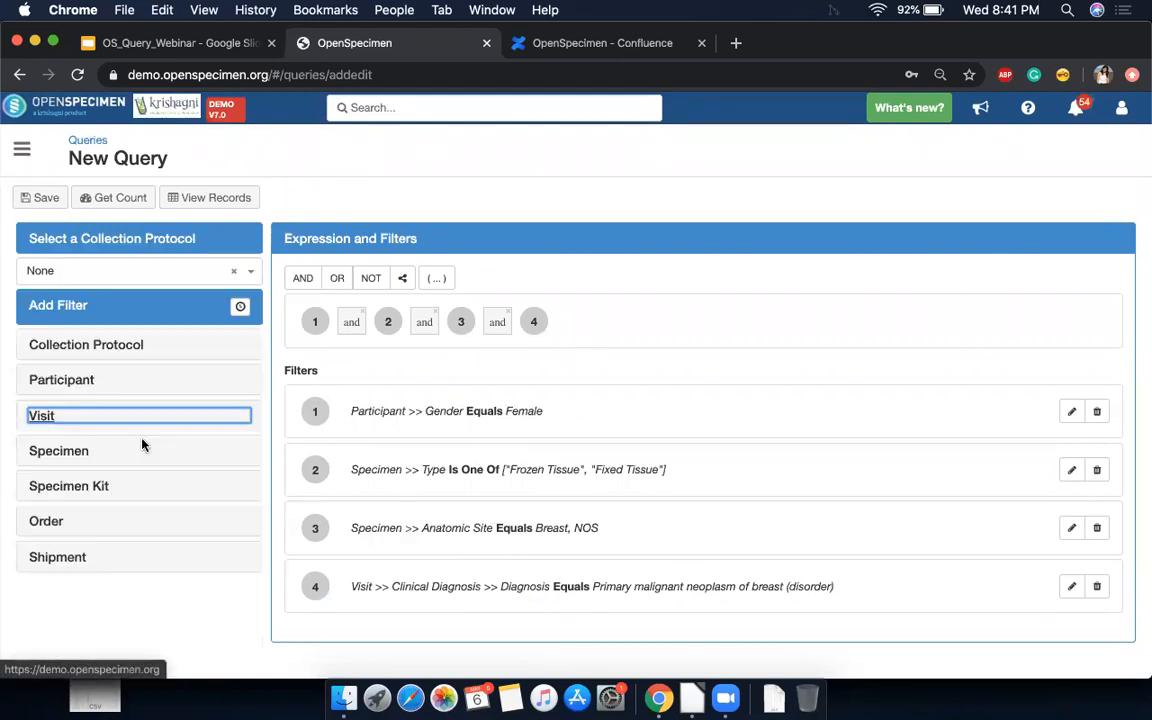
click(85, 274)
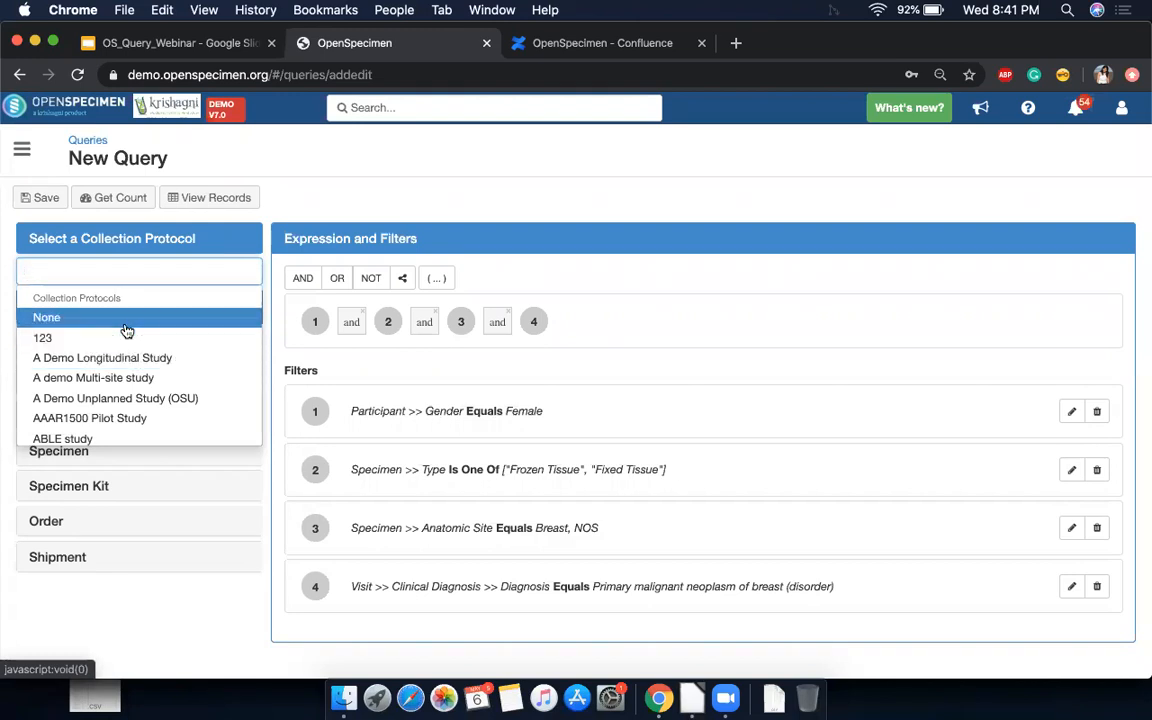
scroll(127, 370, down, 5)
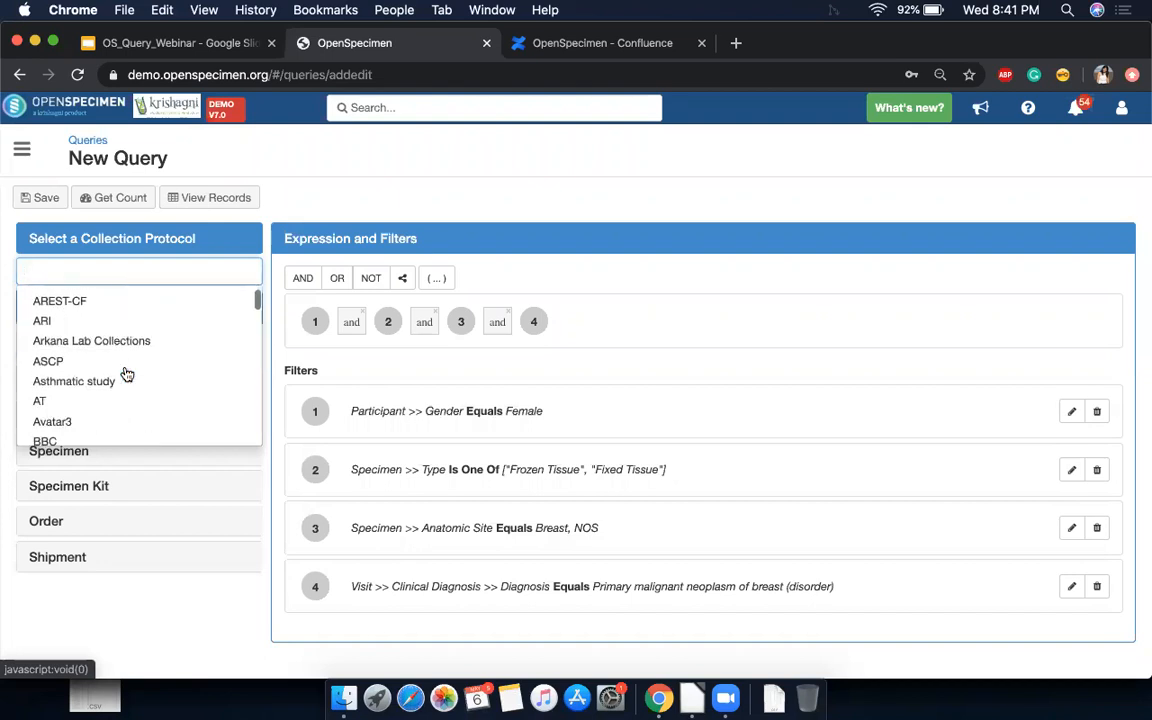
scroll(127, 374, down, 10)
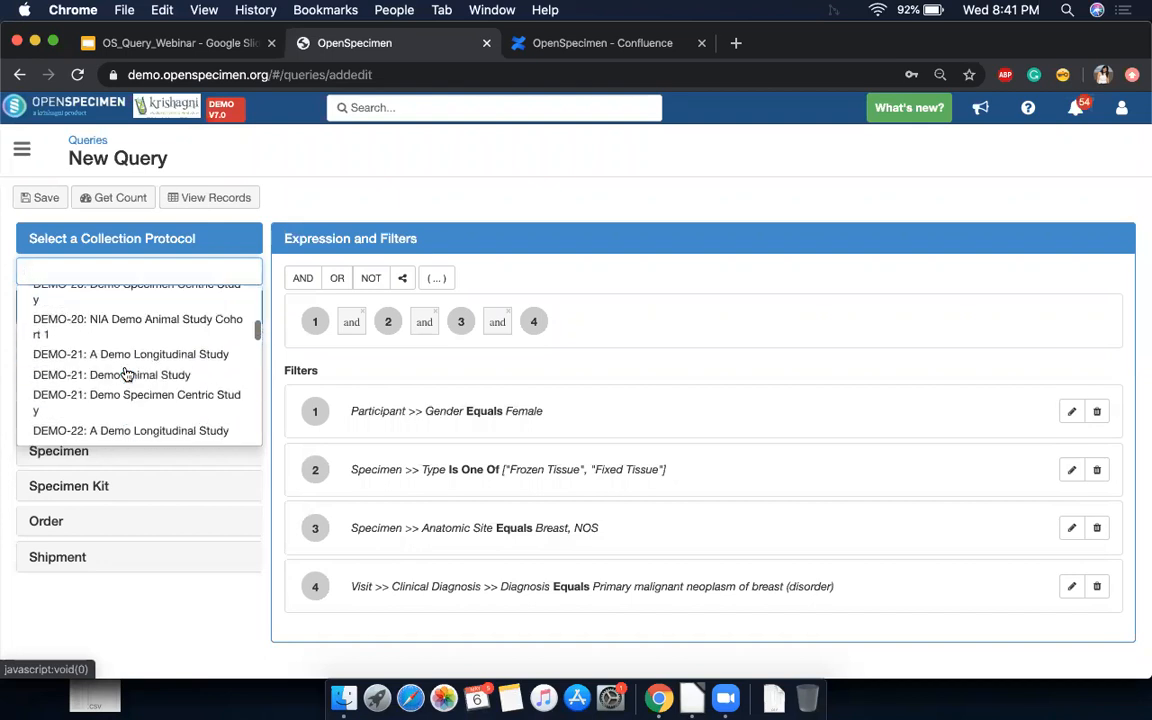
scroll(127, 374, down, 5)
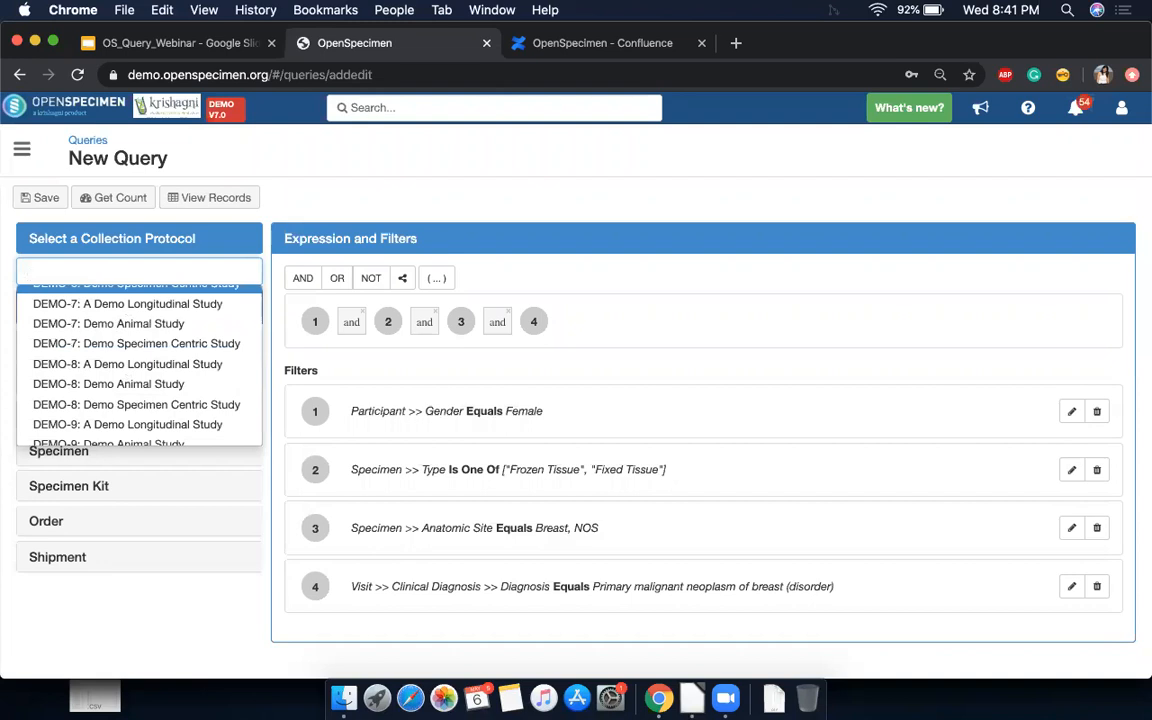
text(group)
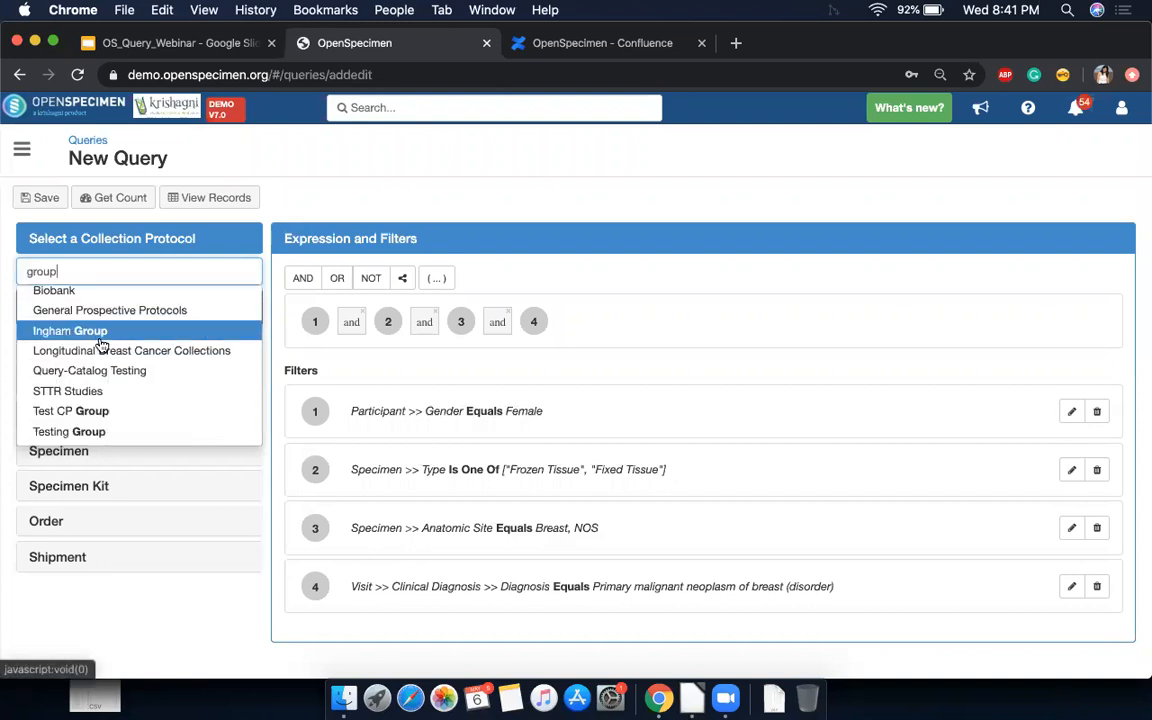
scroll(105, 390, up, 5)
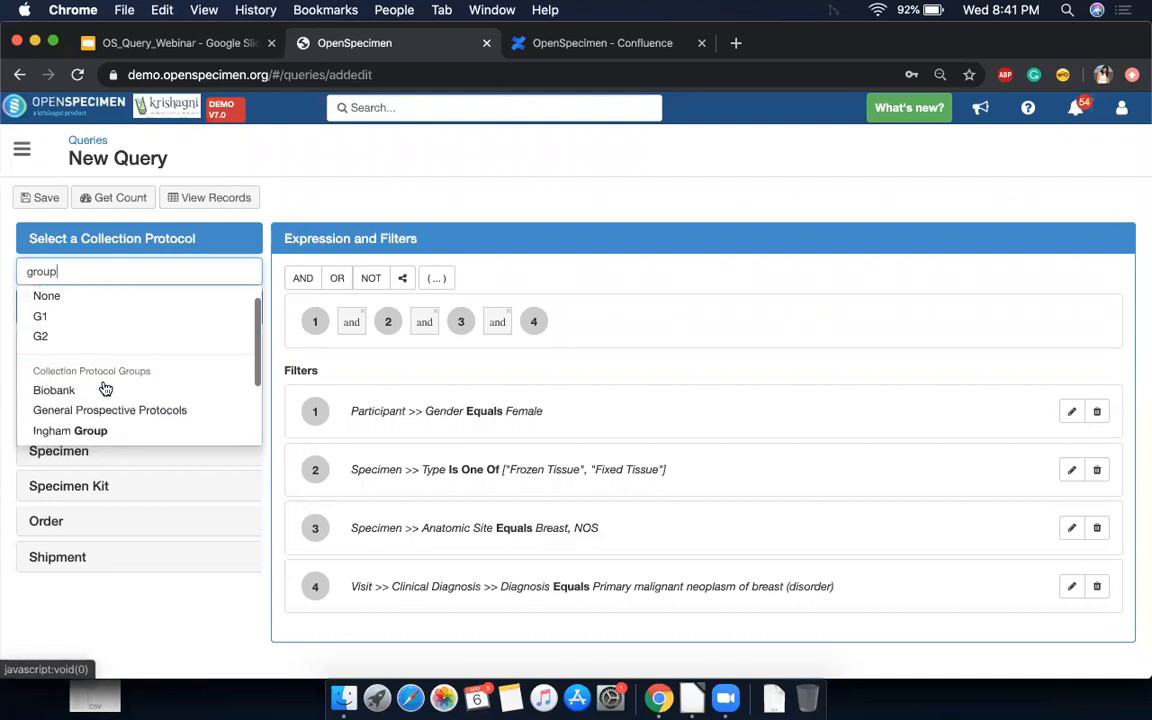
scroll(105, 388, down, 1)
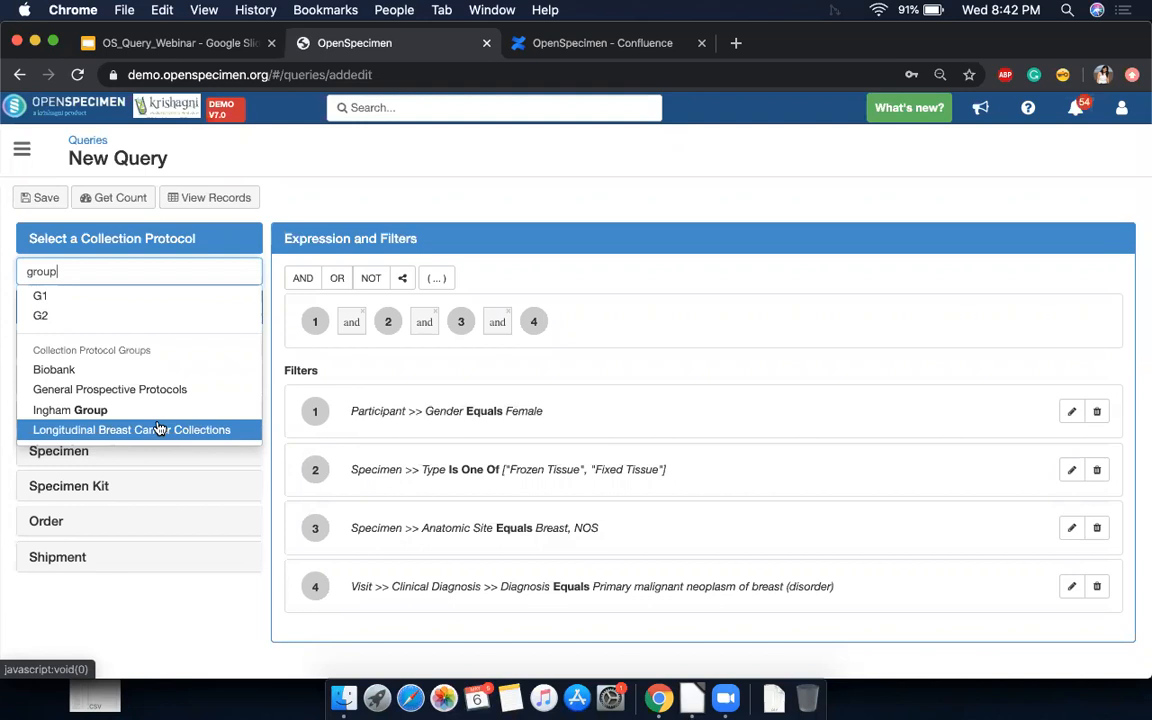
Step: Clear the group search and select A Demo Longitudinal Study as the query's collection protocol
double_click(81, 272)
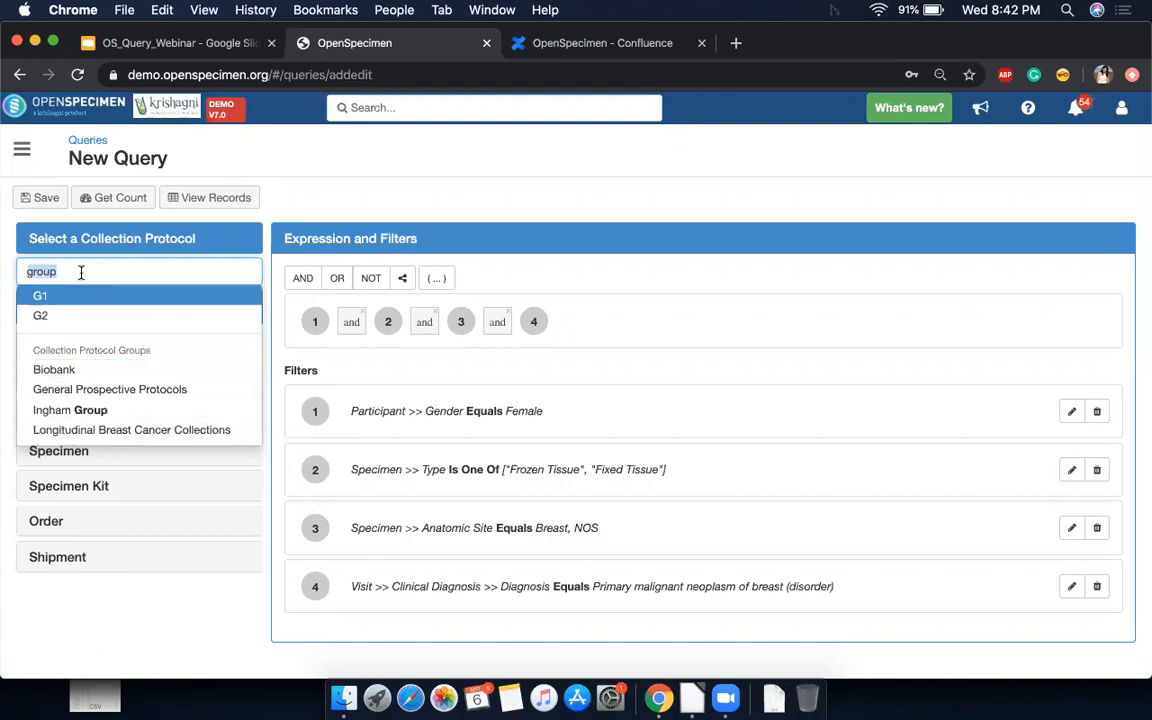
key(BackSpace)
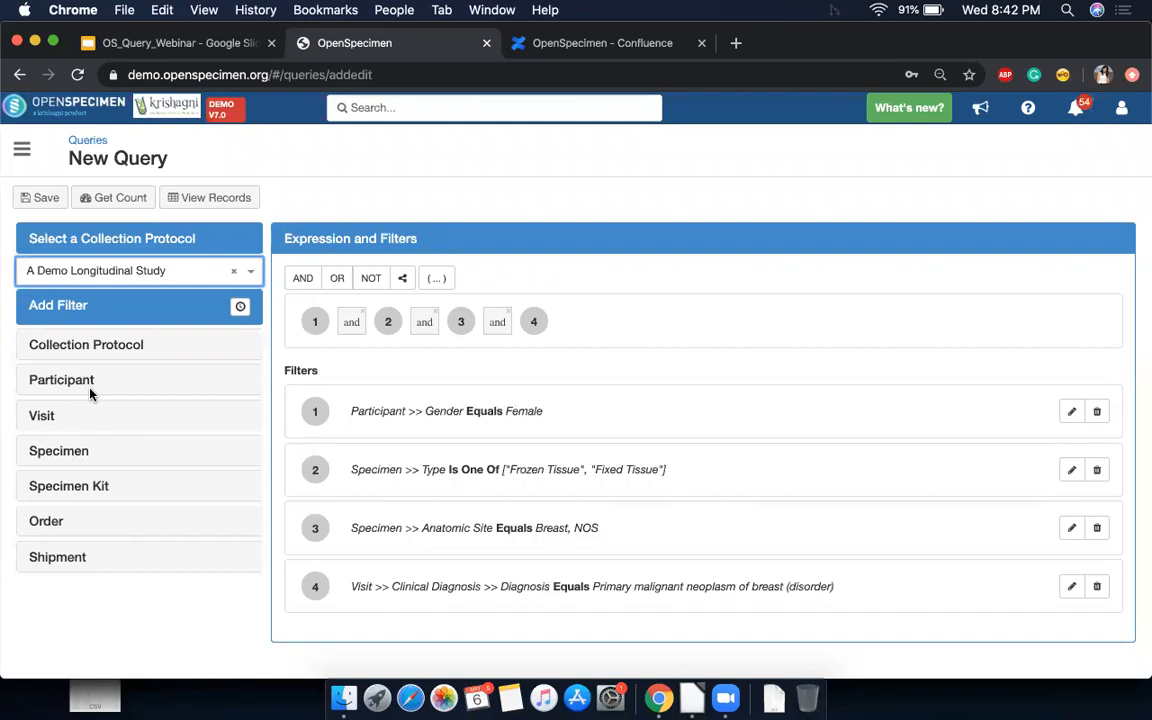
Step: Add a filter on the Specimen category's Biomarker field Estrogen receptor (ER with the operator Equals and the value Positive
click(60, 452)
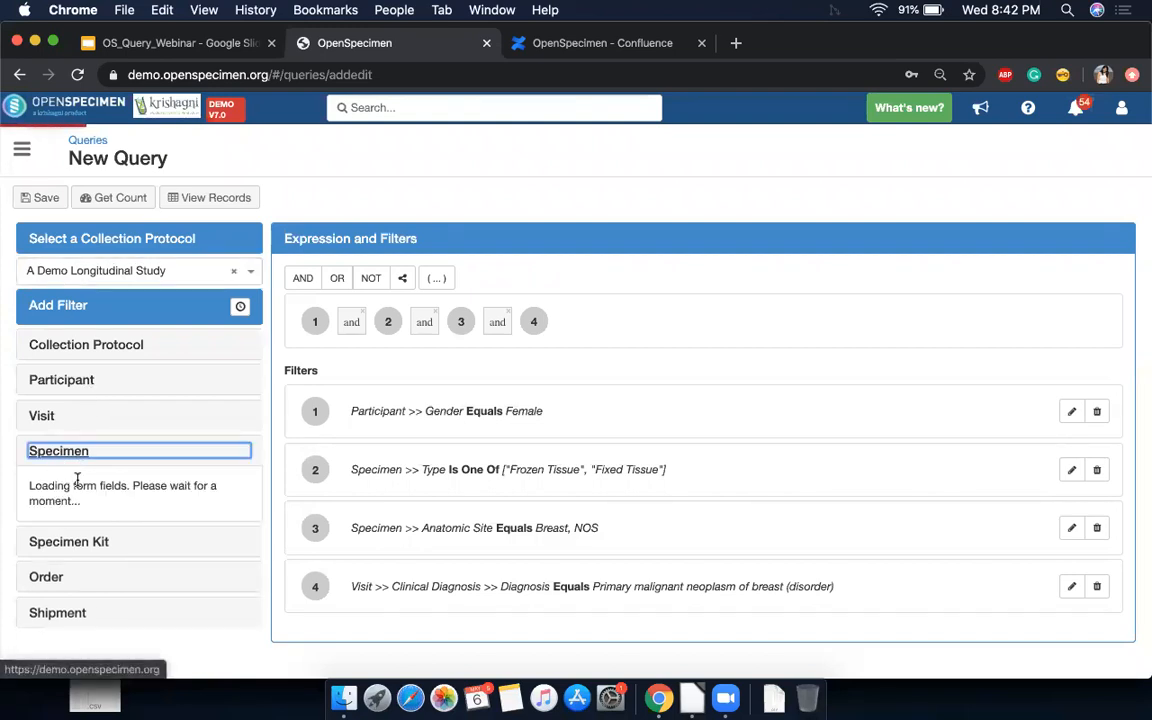
scroll(80, 535, down, 2)
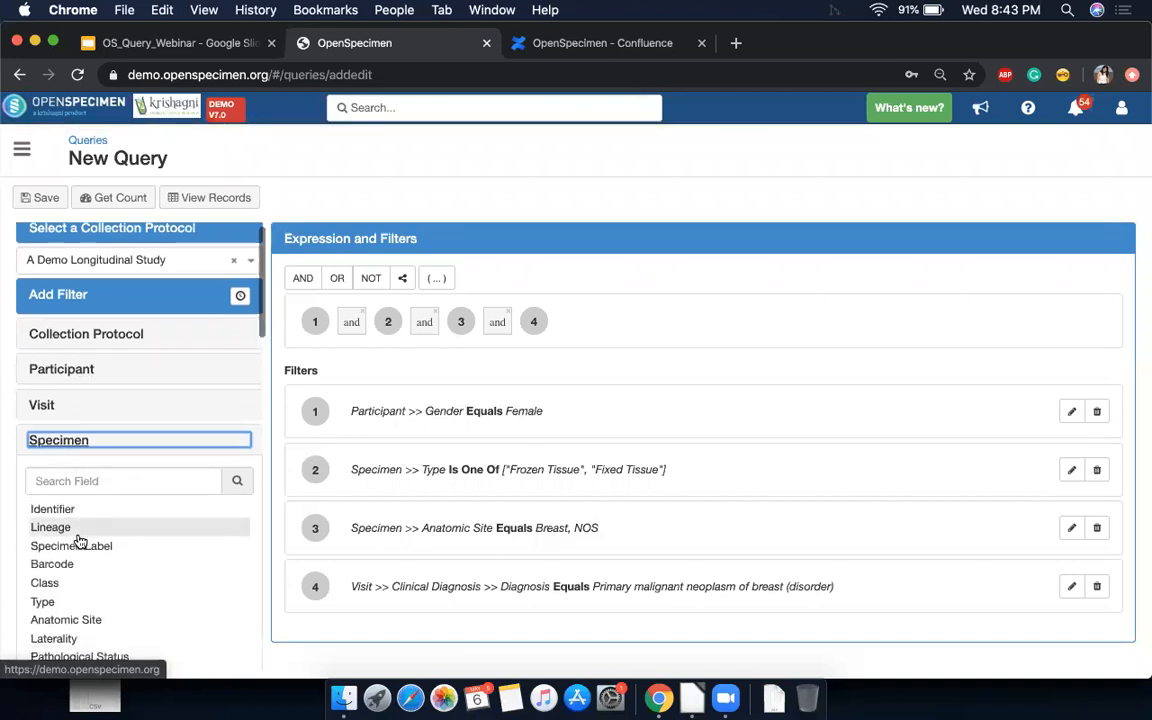
scroll(80, 607, down, 3)
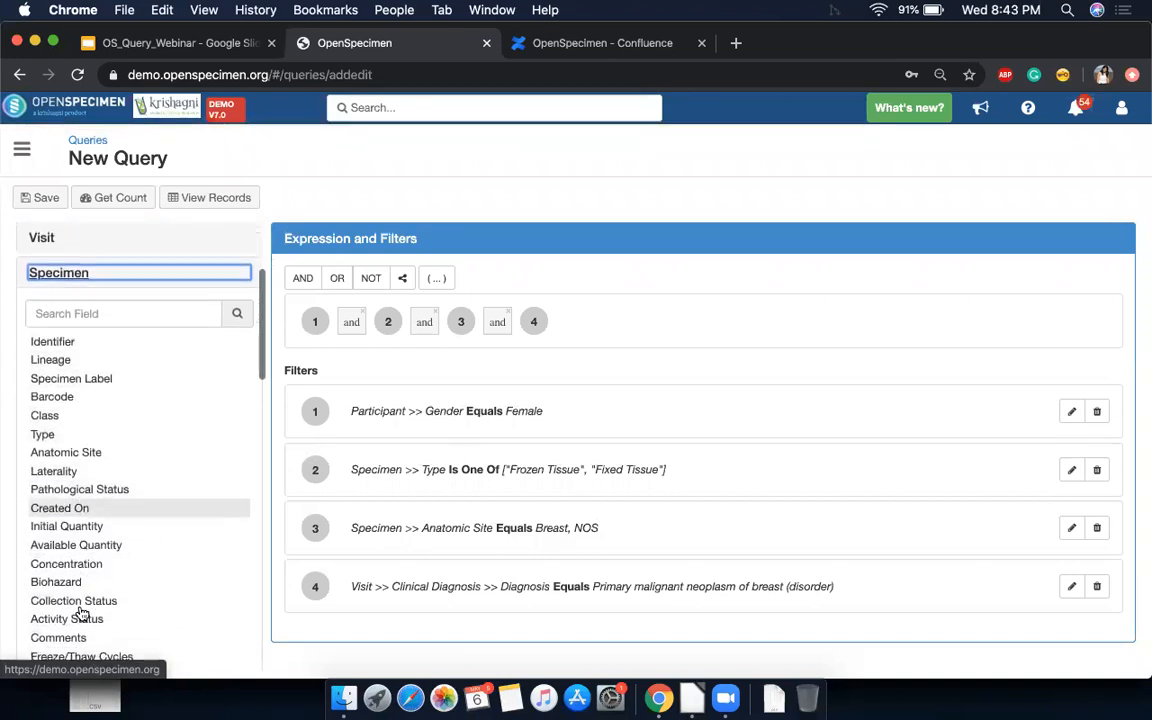
scroll(82, 612, down, 5)
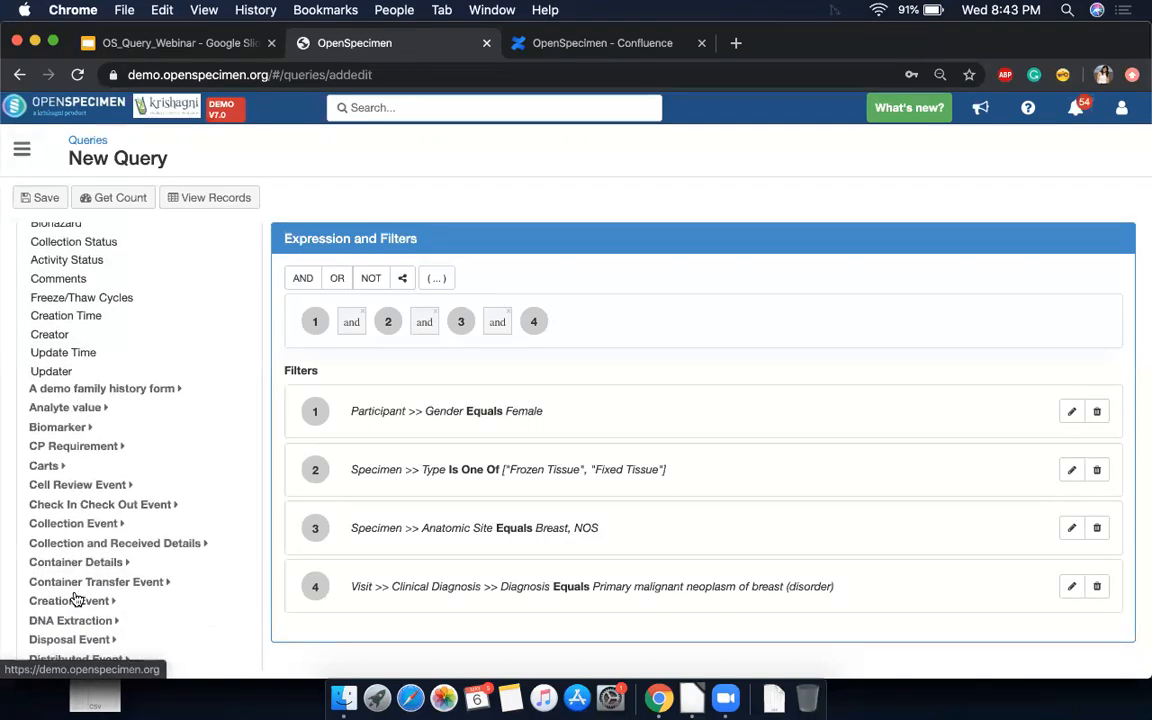
click(61, 432)
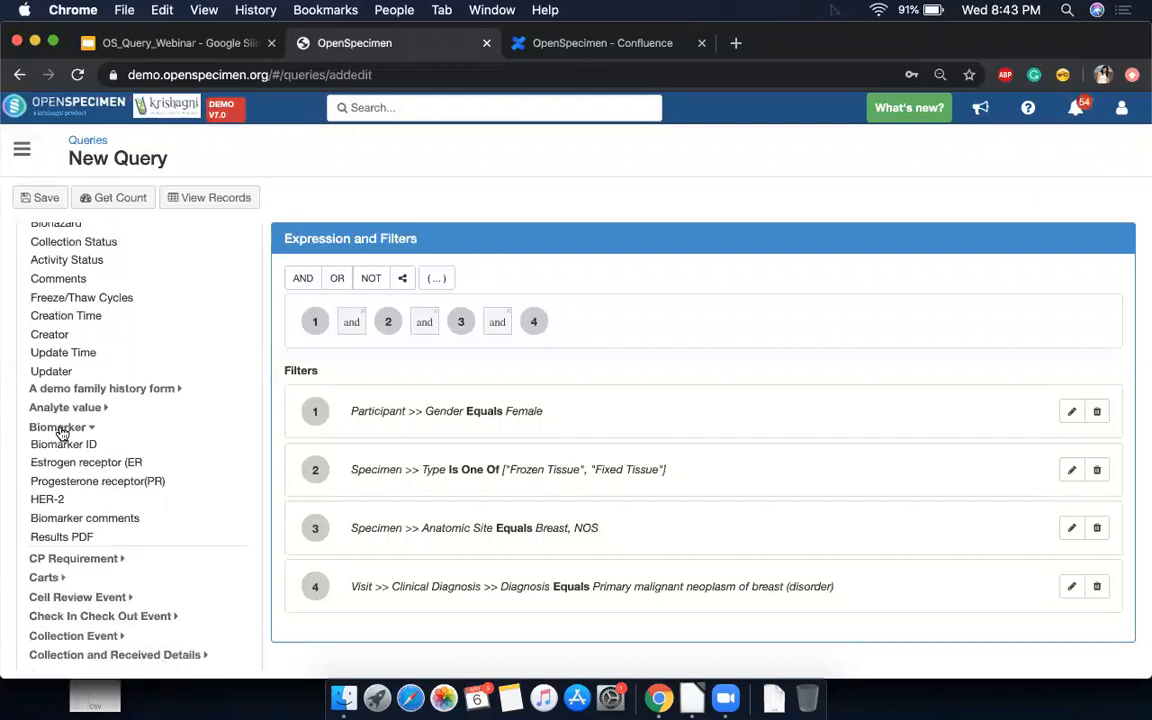
click(94, 470)
click(309, 424)
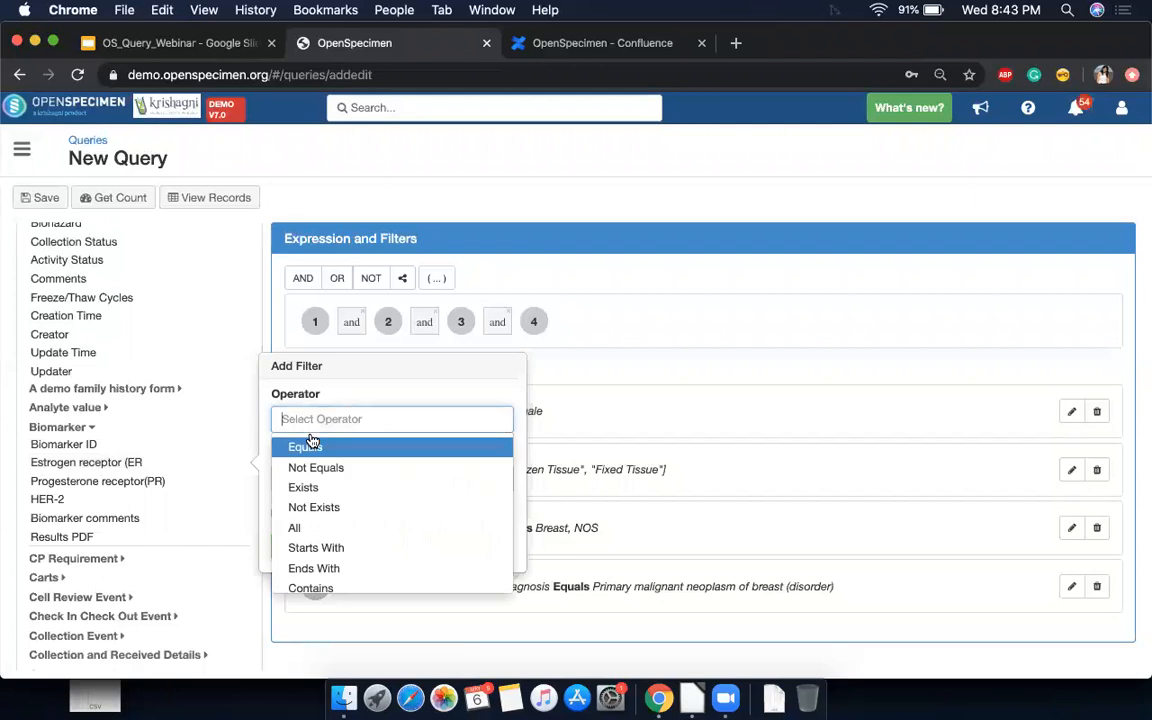
click(311, 444)
click(311, 480)
click(311, 504)
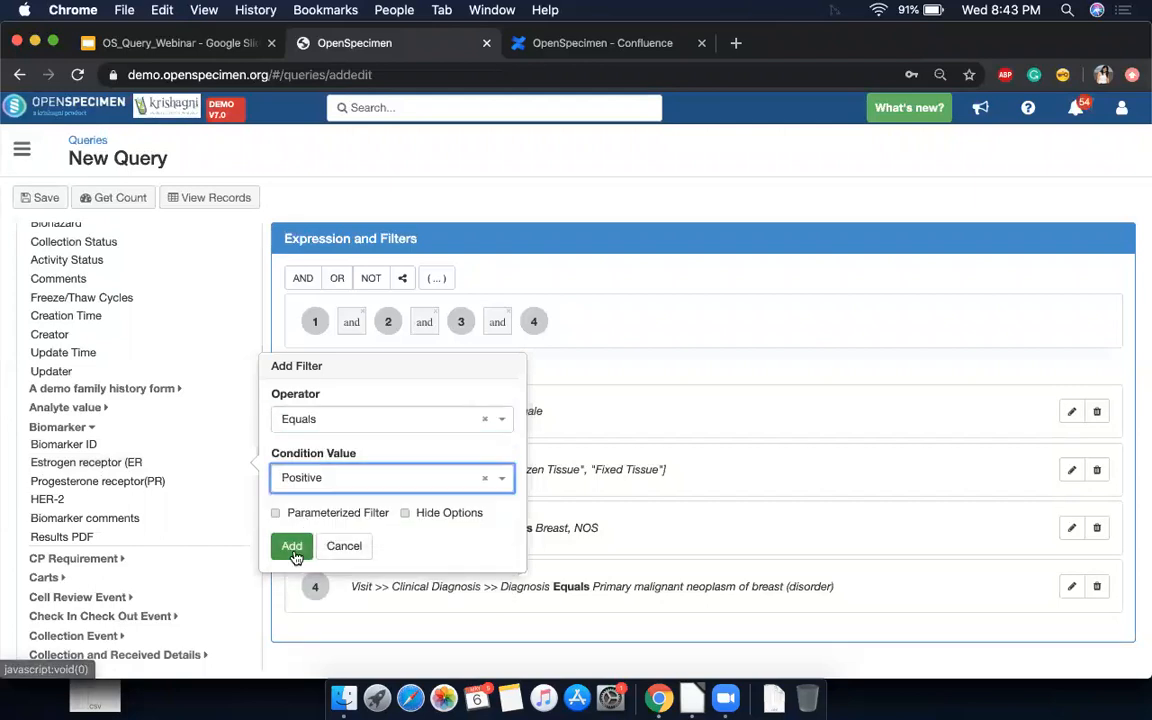
click(291, 546)
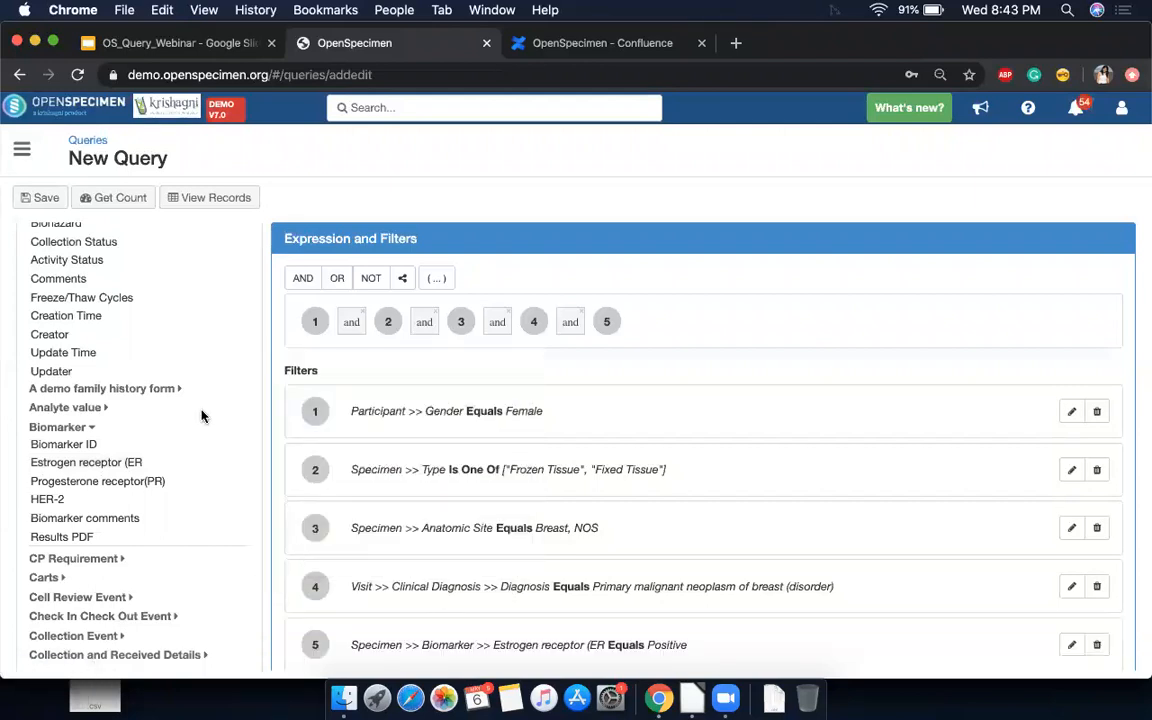
Step: Collapse the Biomarker group and look through the Specimen category's fields and form groups
click(87, 428)
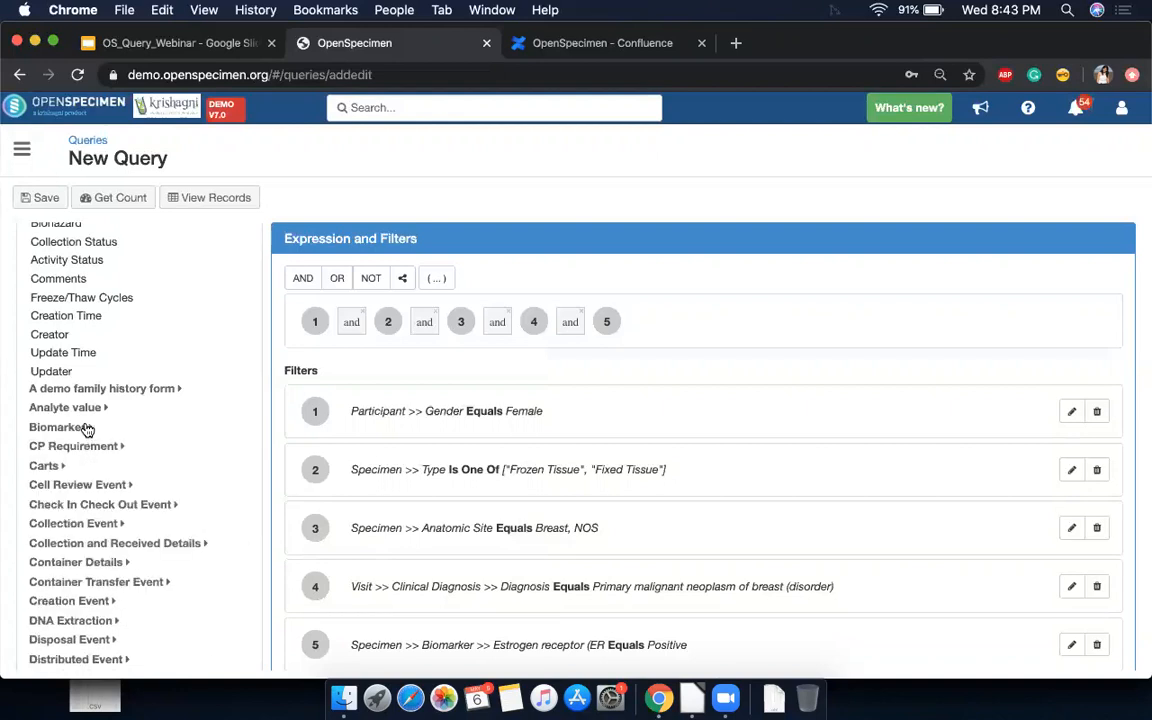
scroll(145, 373, up, 8)
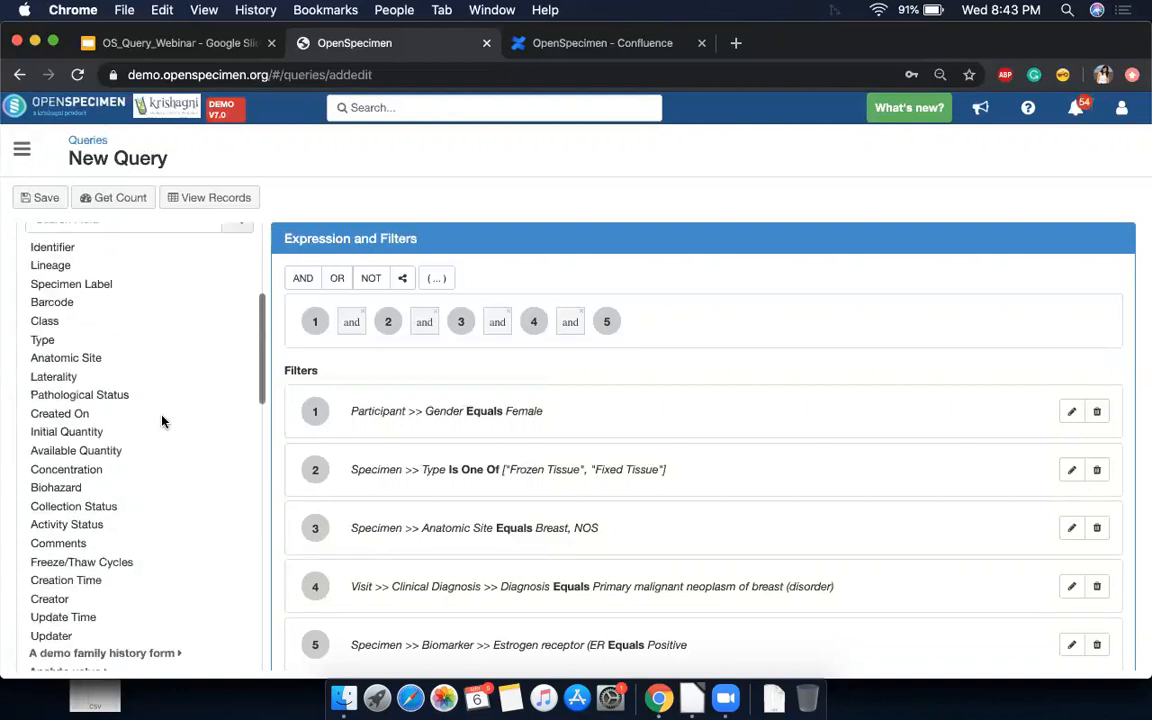
scroll(141, 486, down, 10)
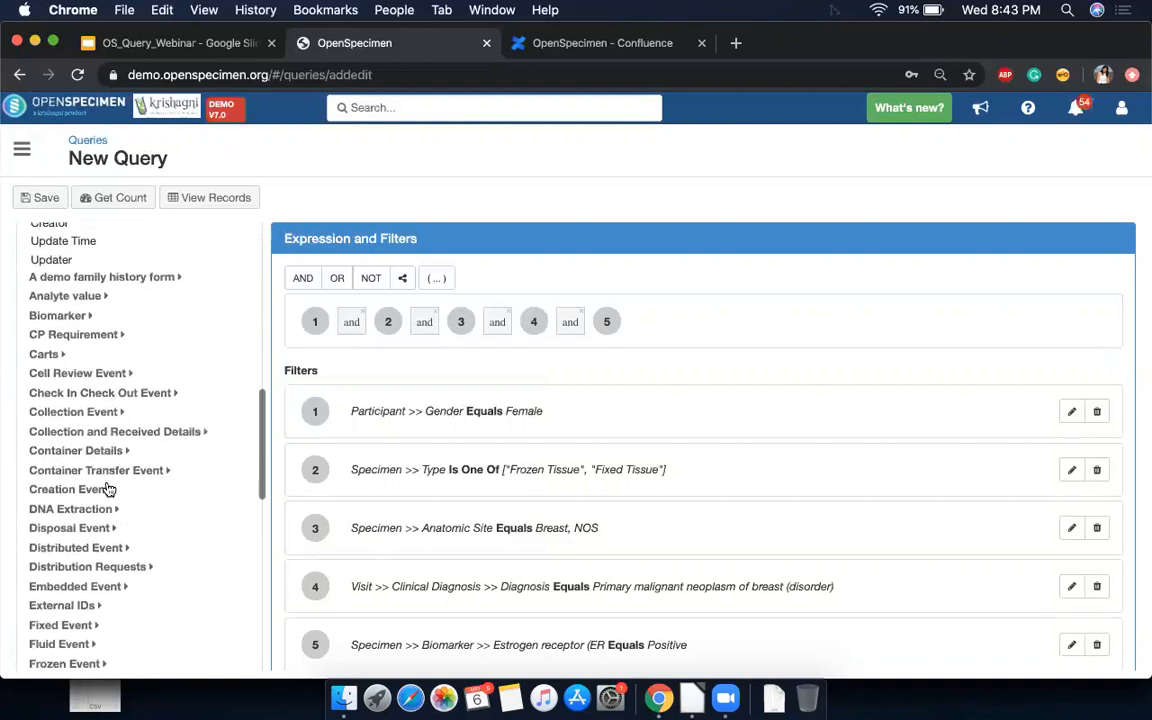
scroll(110, 496, up, 10)
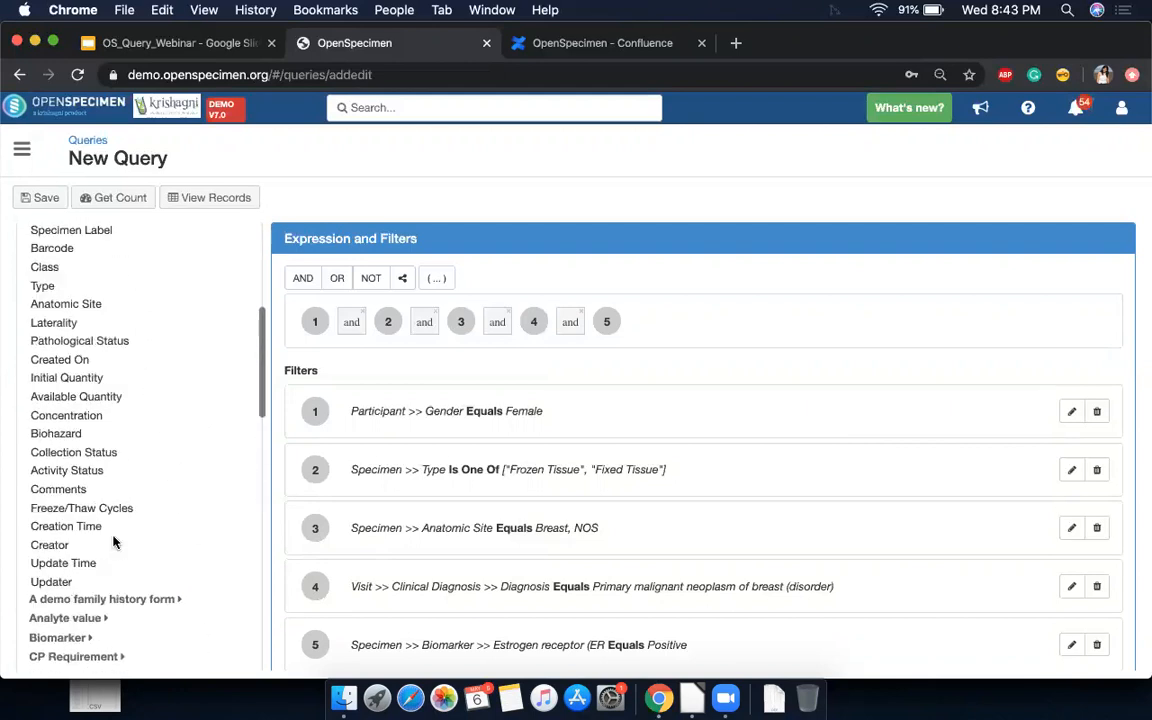
scroll(77, 400, down, 1)
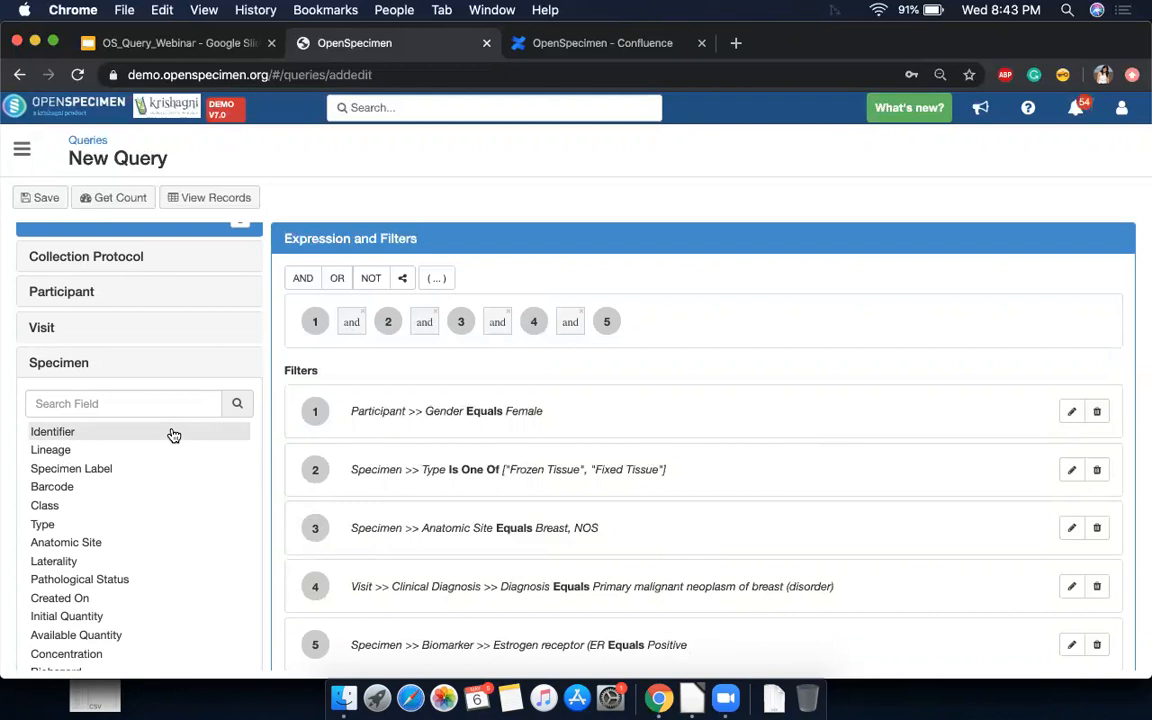
Step: Review the operators offered for a filter on the Specimen Identifier field and cancel without adding it
click(108, 440)
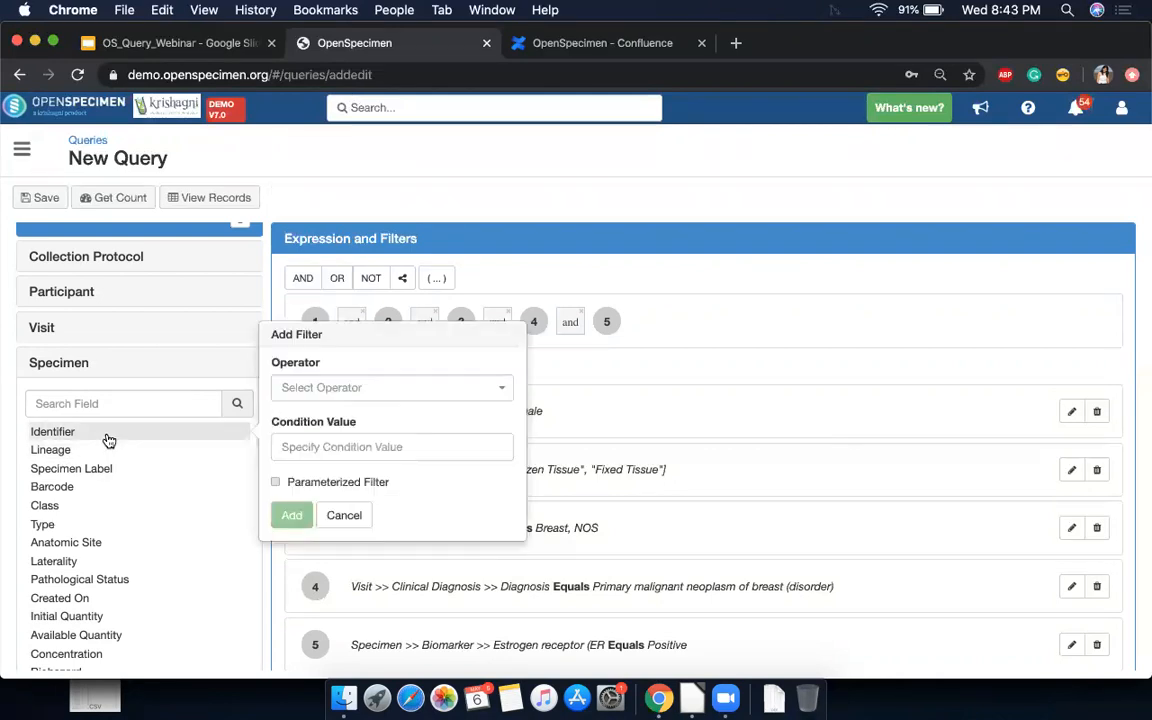
click(321, 389)
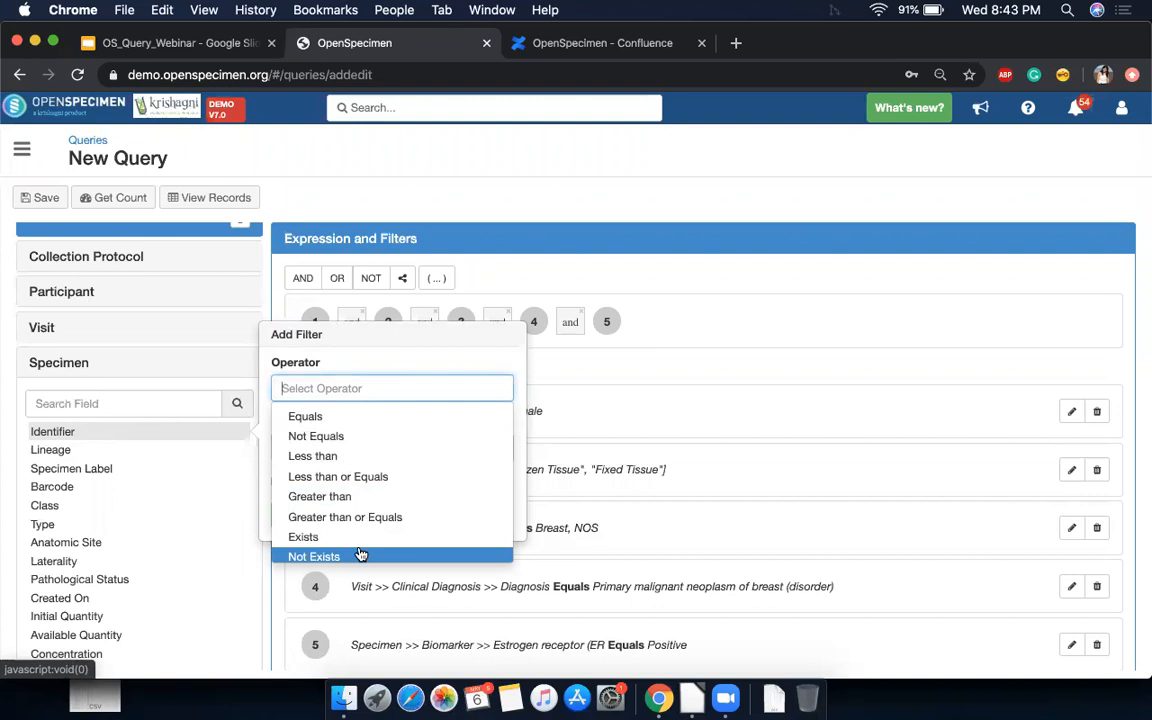
click(405, 363)
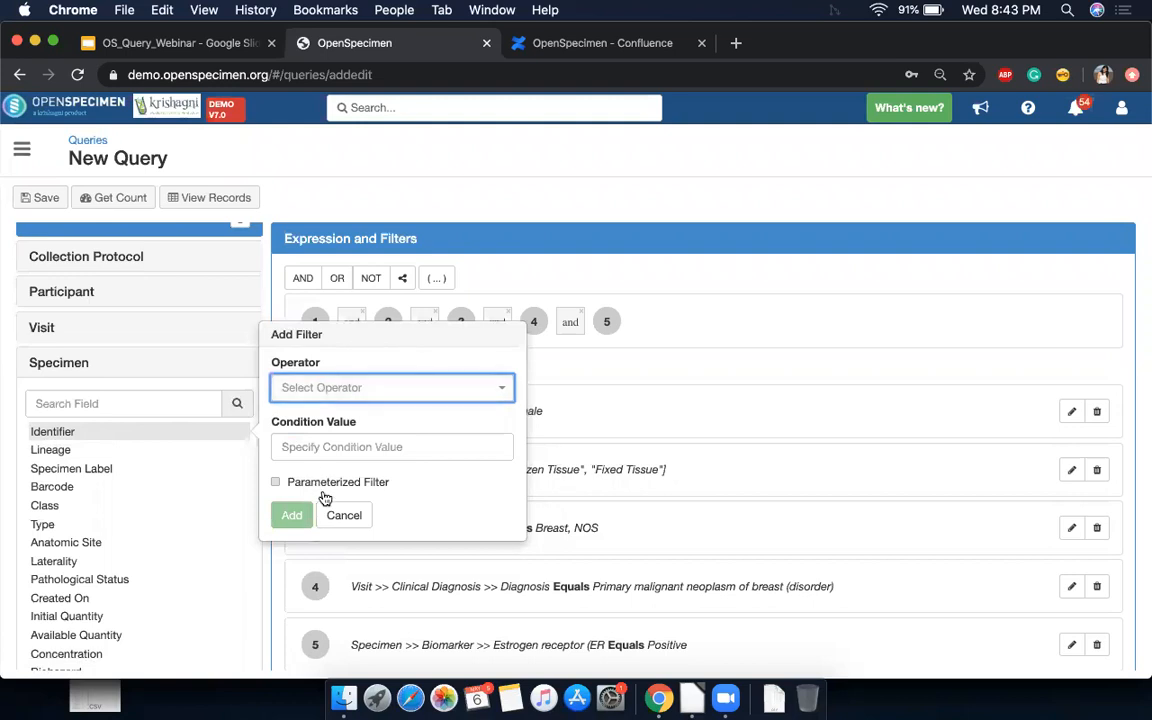
click(343, 516)
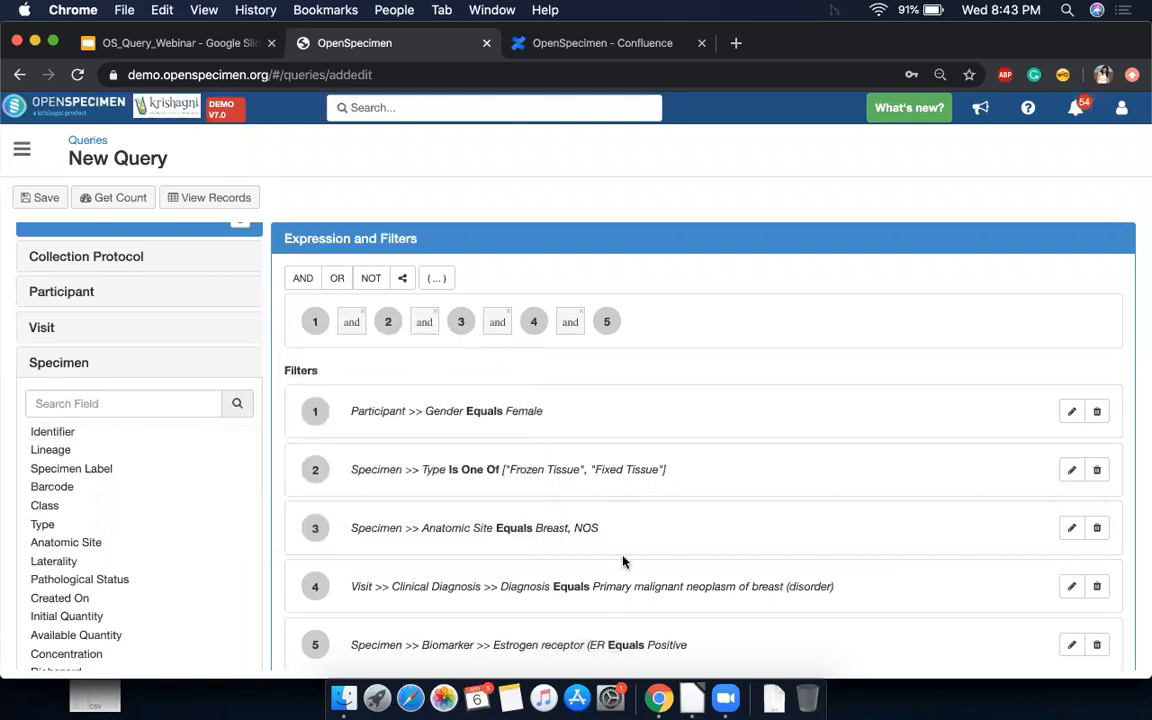
Step: Get the count of participants, visits and specimens matching the five filters, close it and view the matching records
scroll(618, 562, down, 1)
click(134, 199)
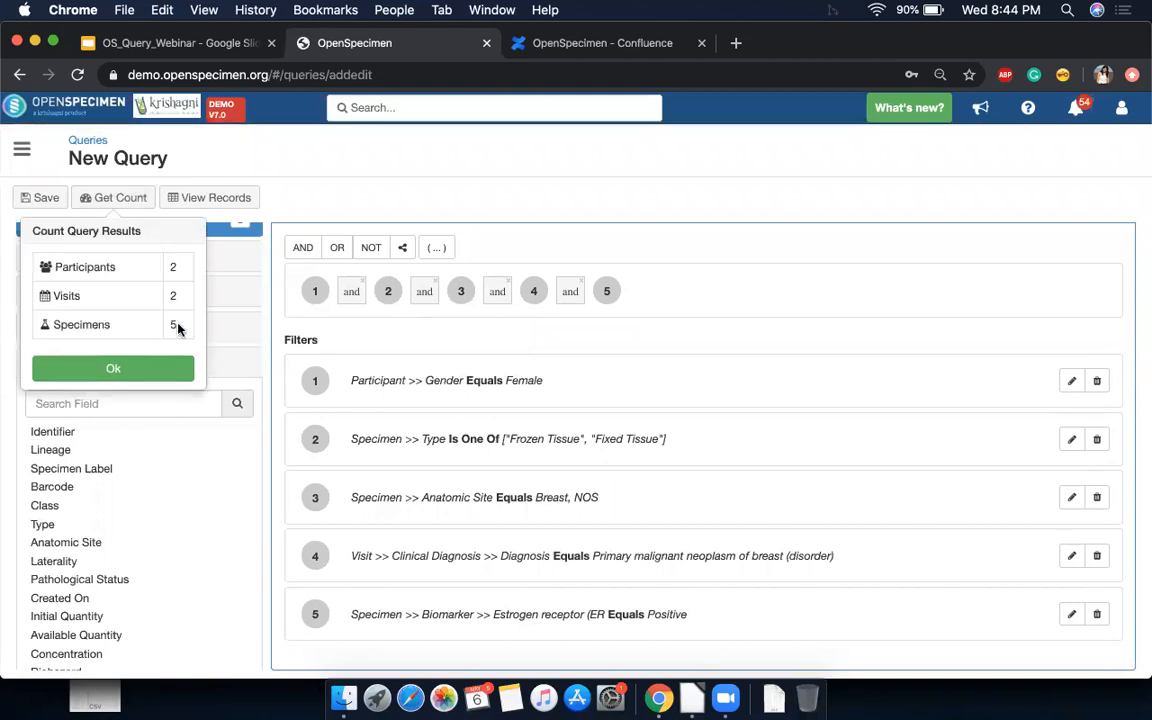
click(159, 372)
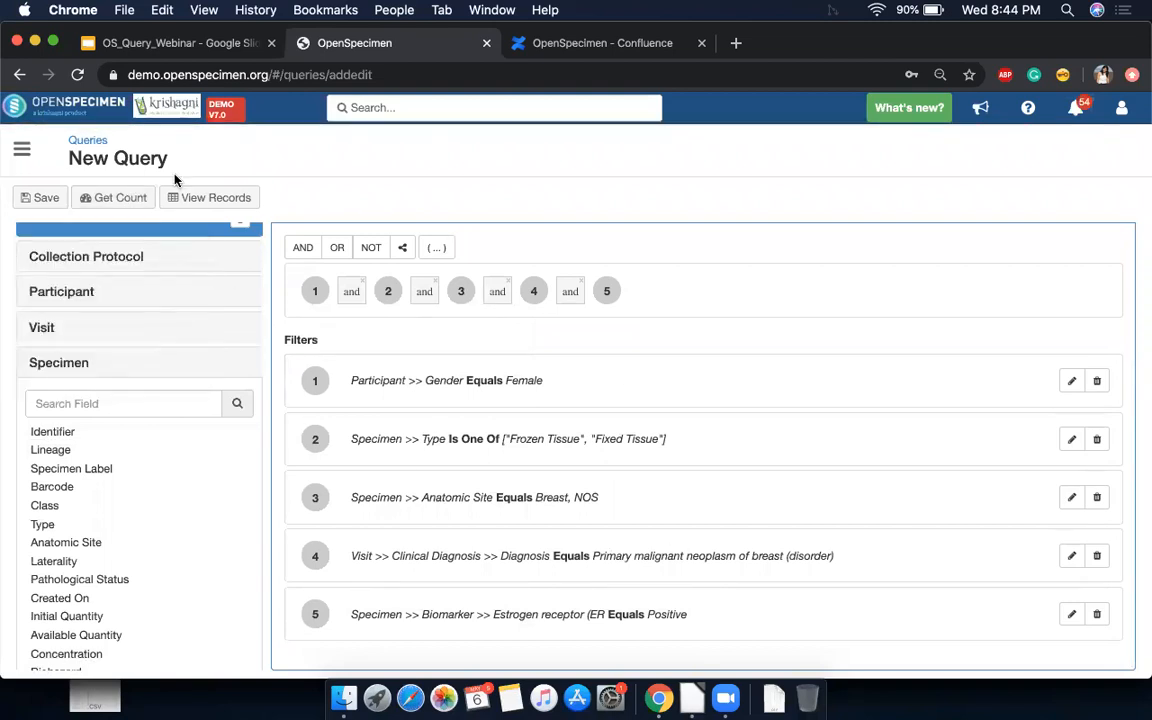
click(190, 198)
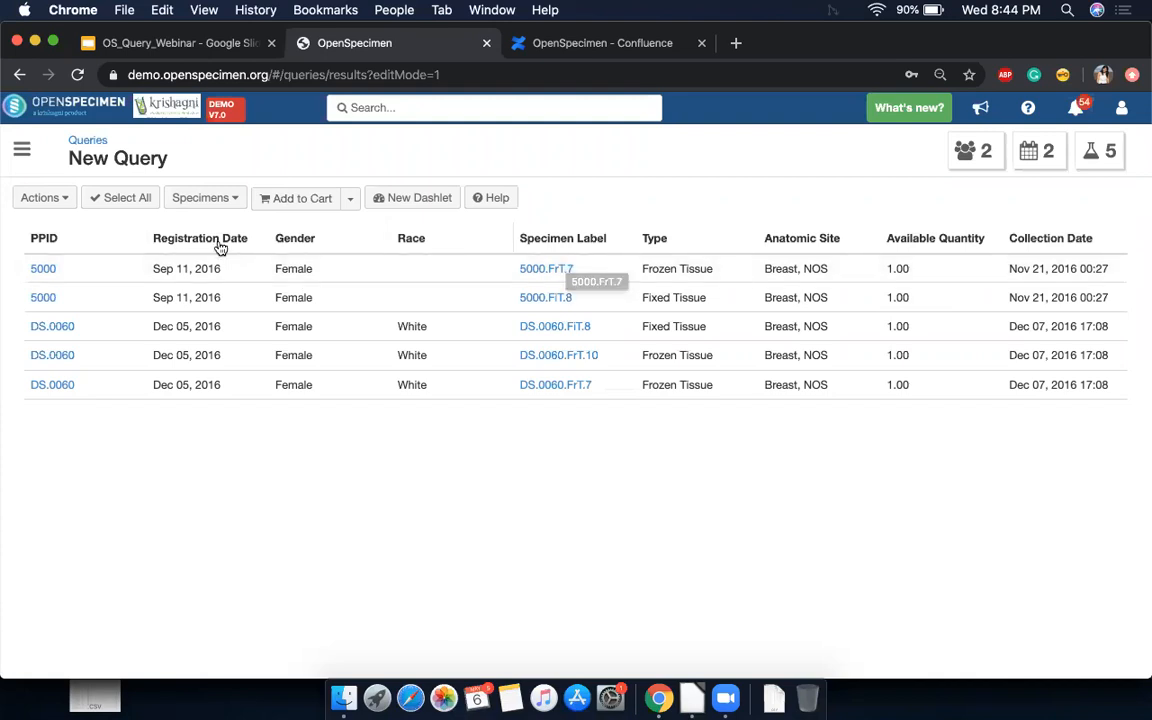
Step: Open OpenSpecimen in a separate browser tab and go to its application Settings, keeping the query results open
click(22, 148)
scroll(95, 556, down, 5)
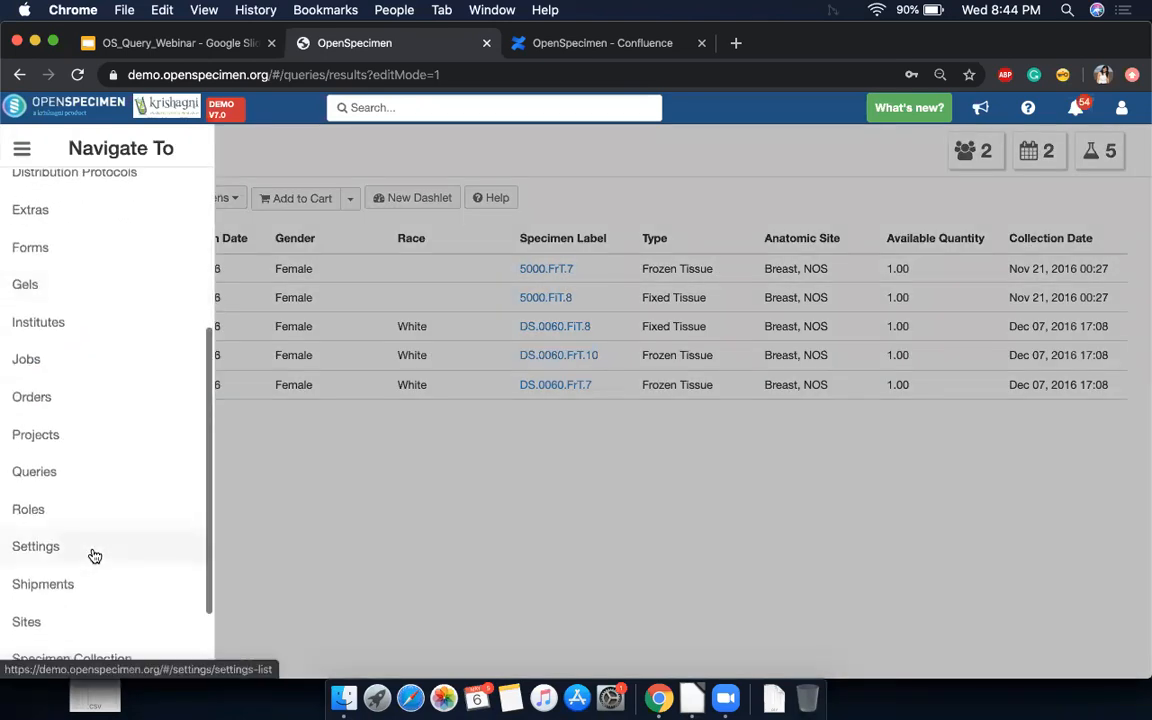
super+click(95, 556)
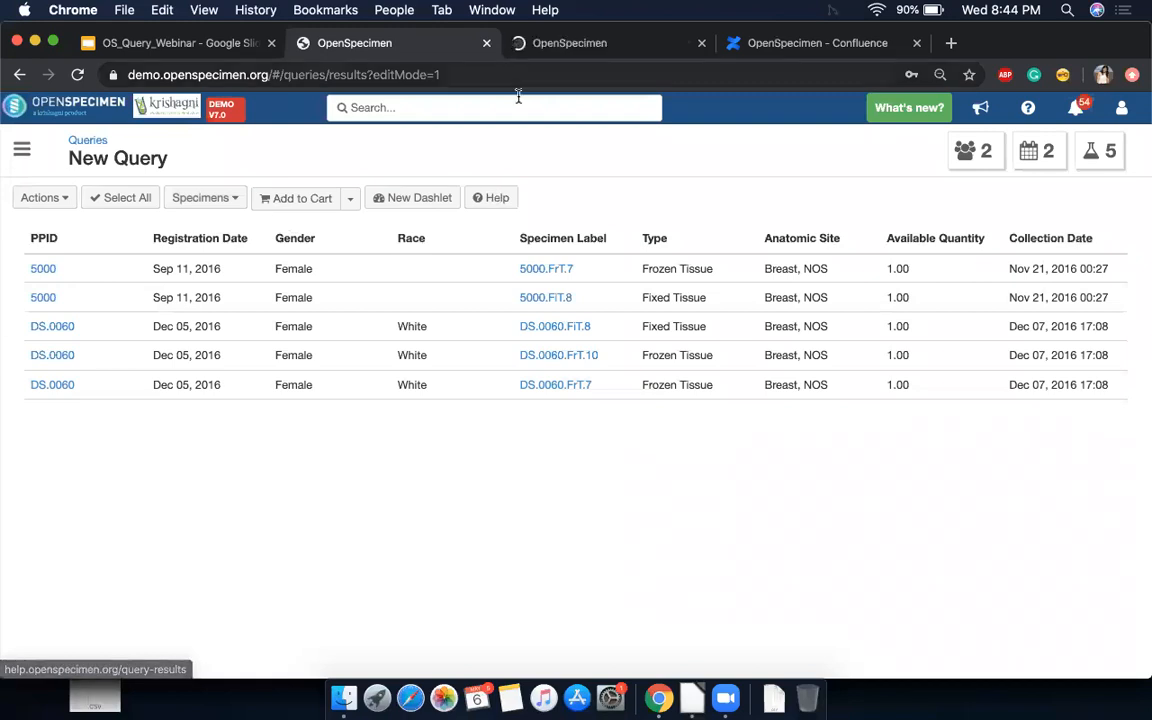
click(541, 46)
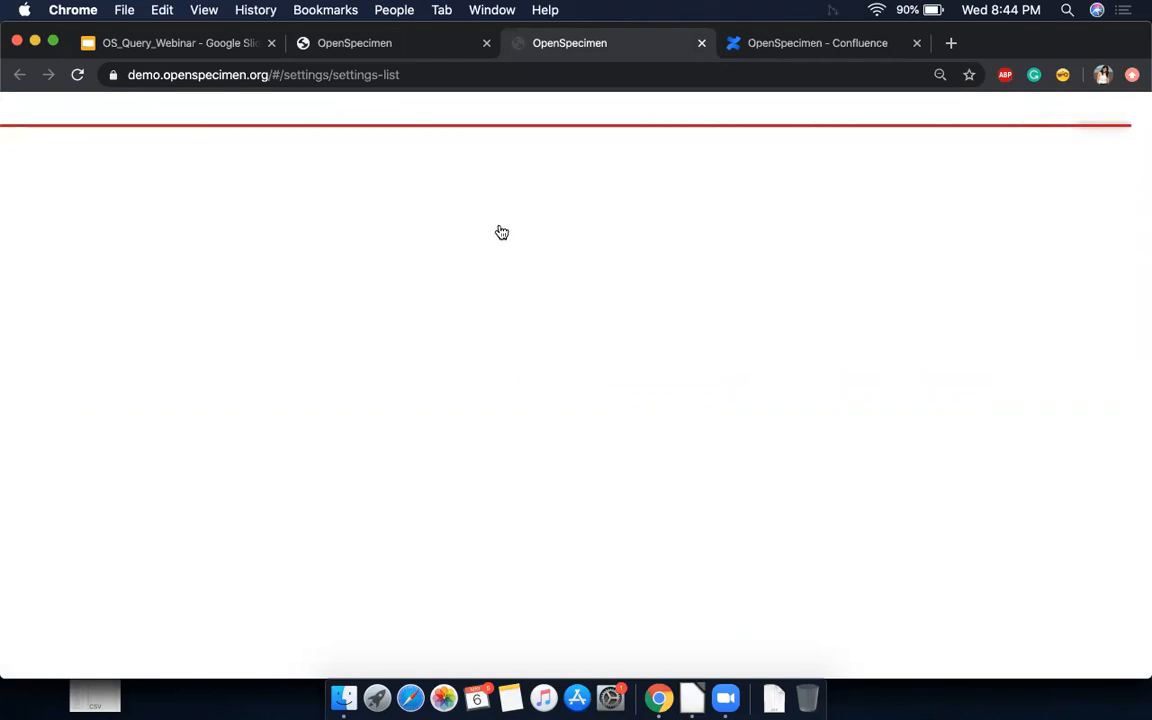
scroll(453, 473, down, 5)
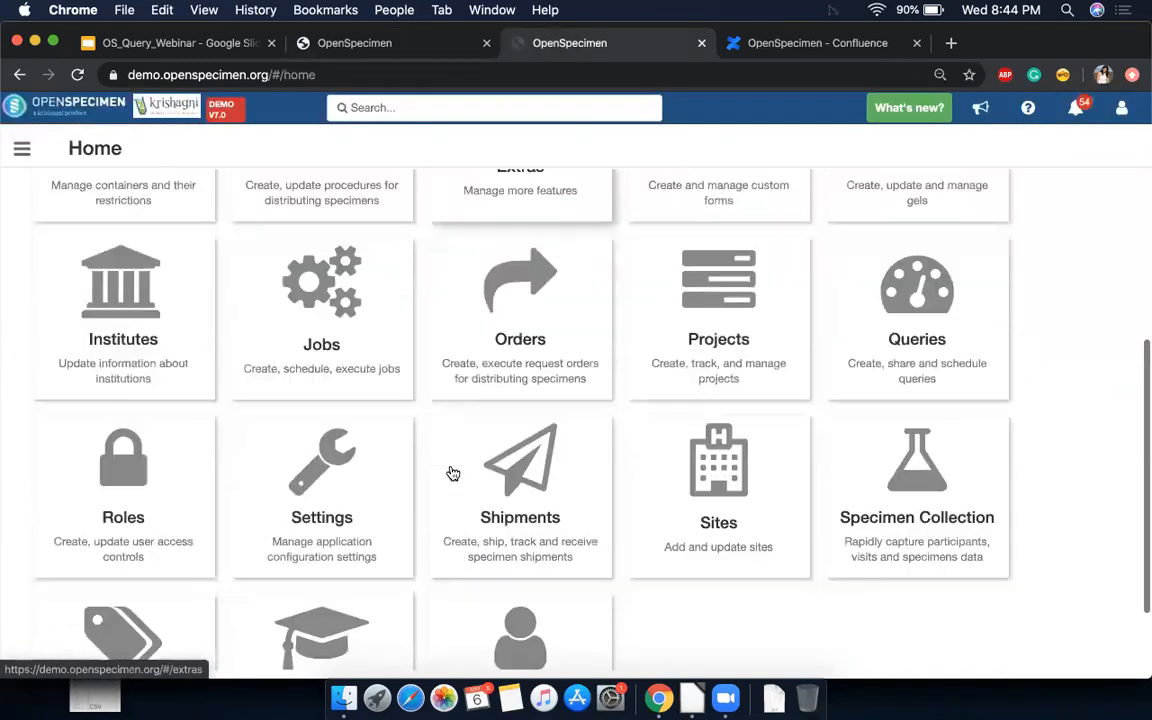
click(368, 471)
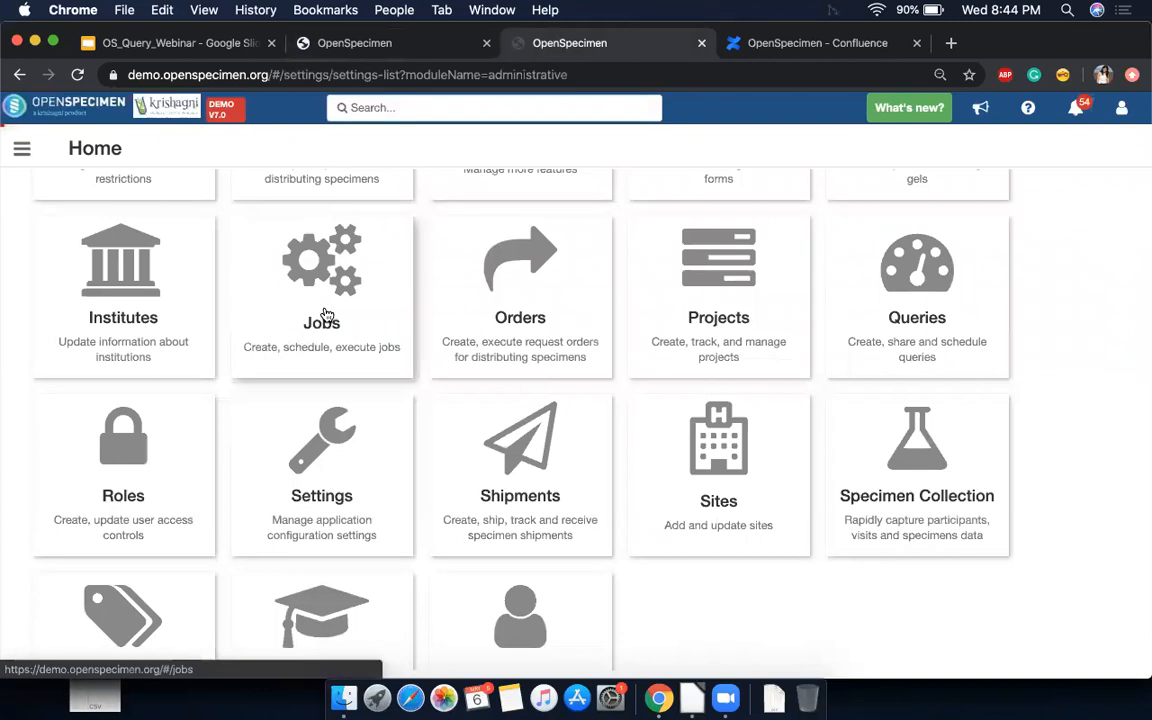
Step: Search the settings for "query", view the Default Result View Fields property without changing it, and return to the query results
click(246, 200)
text(query)
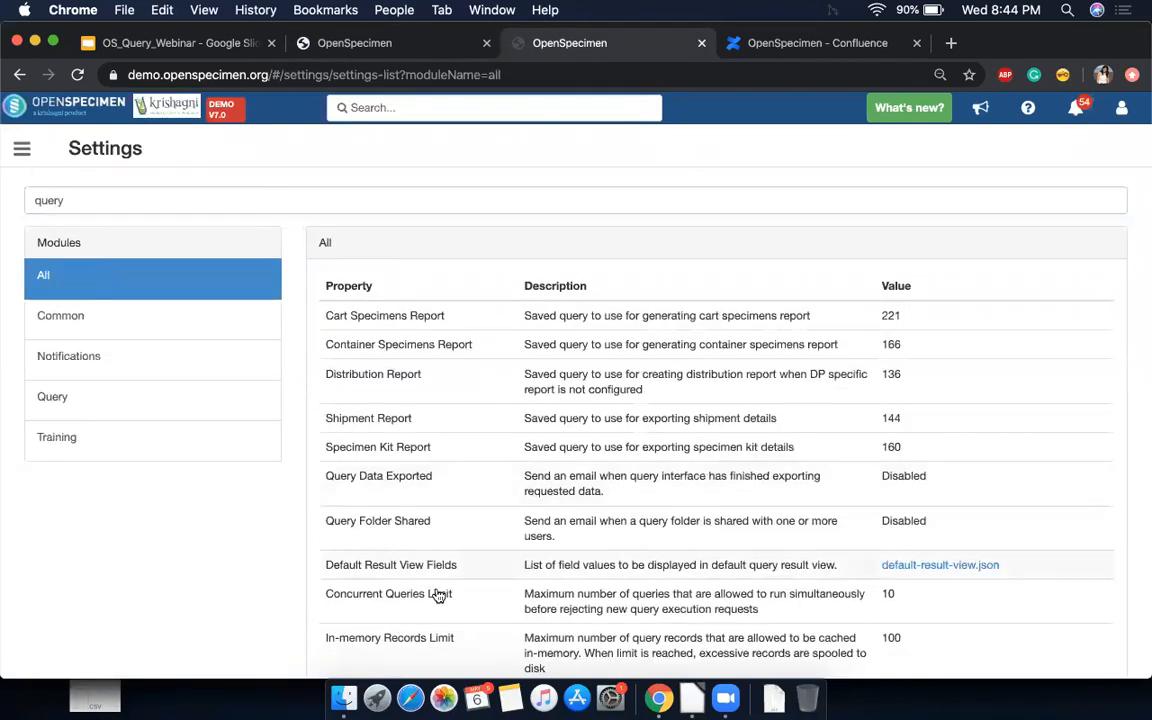
click(627, 570)
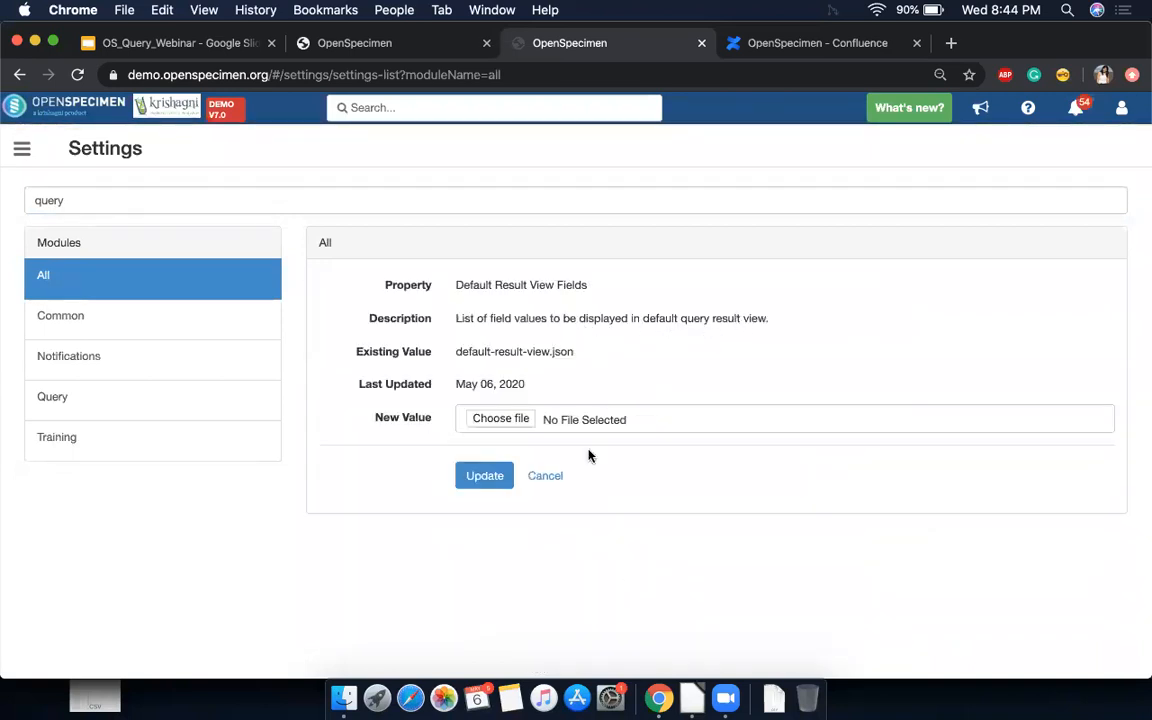
click(547, 477)
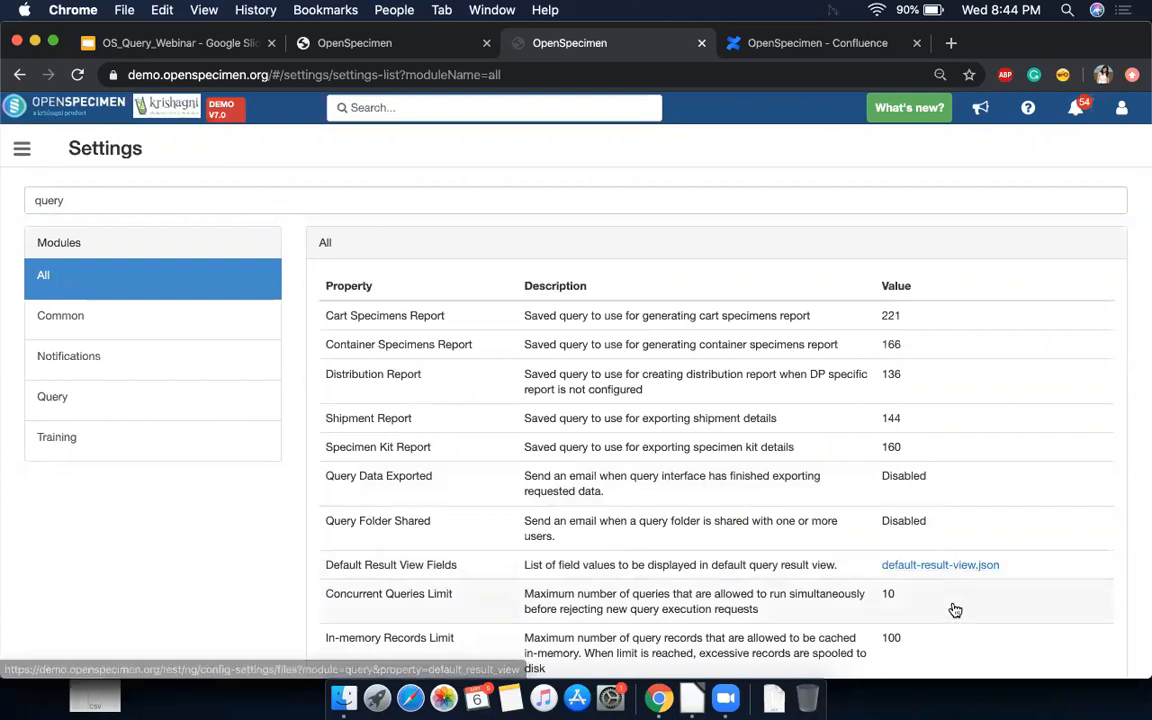
click(403, 45)
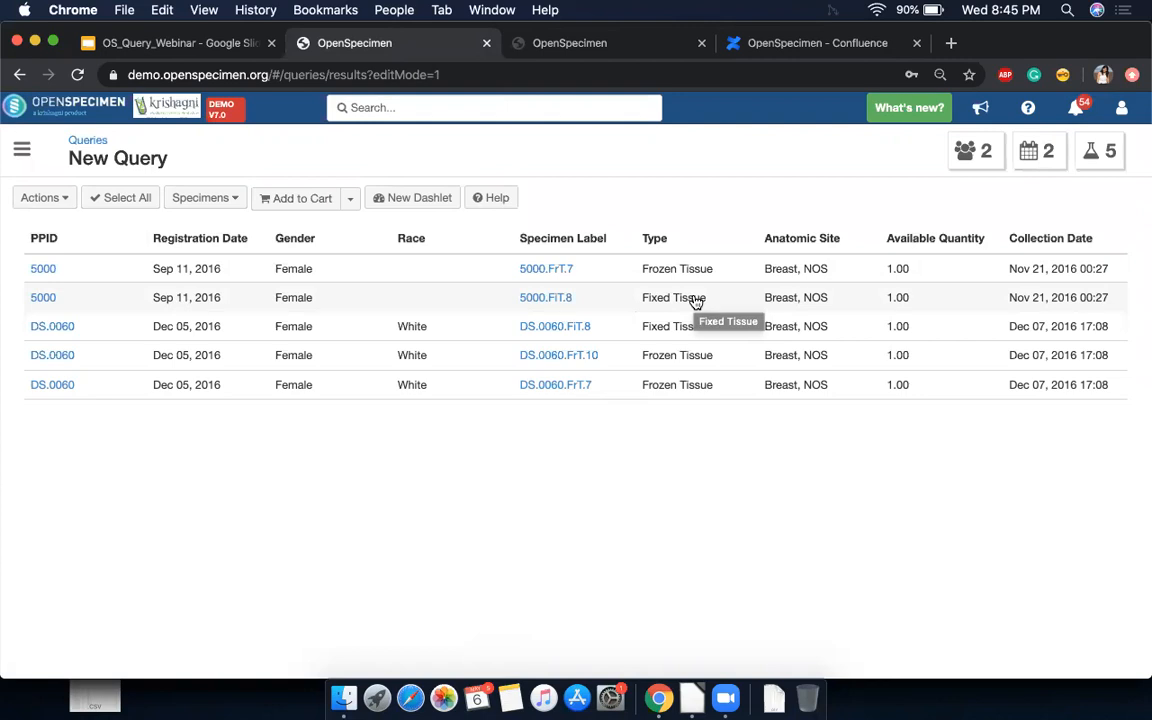
Step: Open the results' column configuration and include the Visit fields Name and Visit Site
click(50, 196)
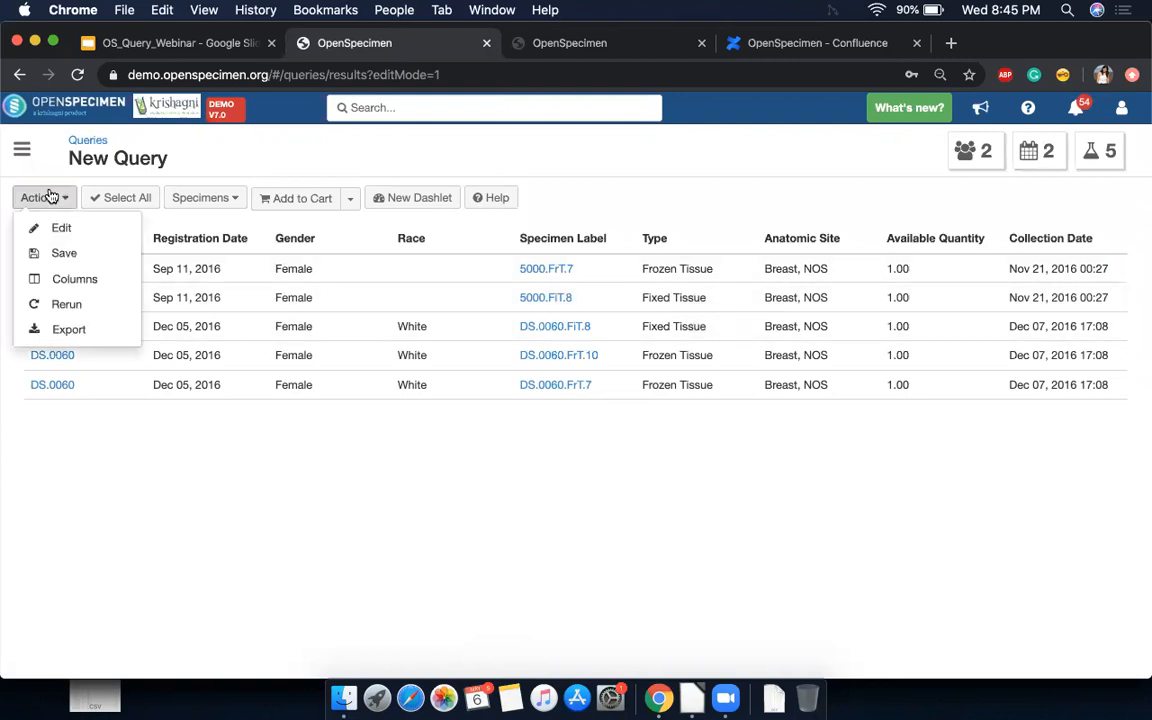
click(80, 282)
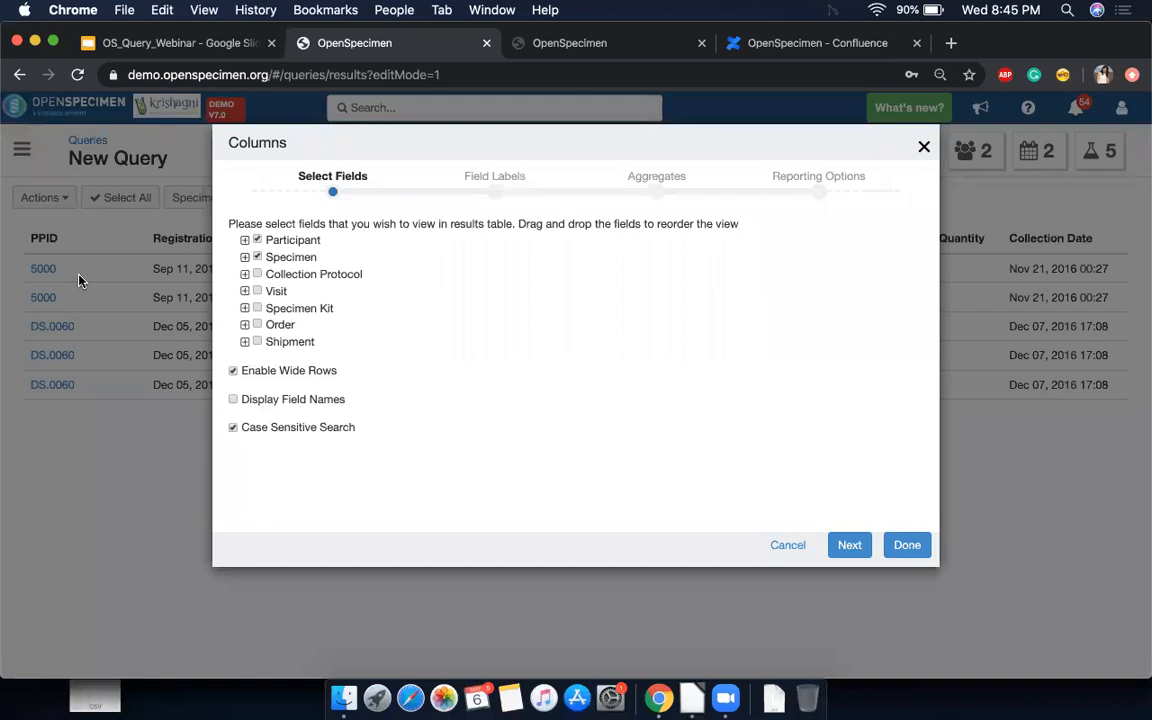
click(244, 291)
click(269, 325)
click(269, 375)
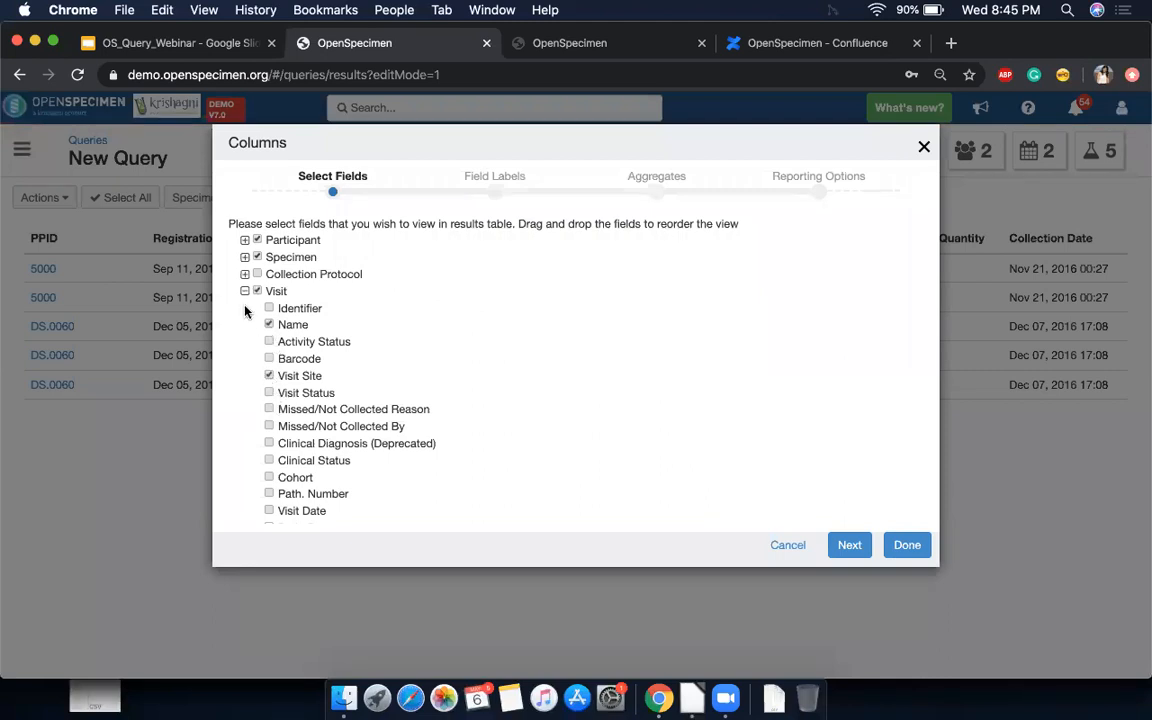
click(244, 291)
Step: Include all Container Details fields of the Specimen category in the result columns
click(245, 258)
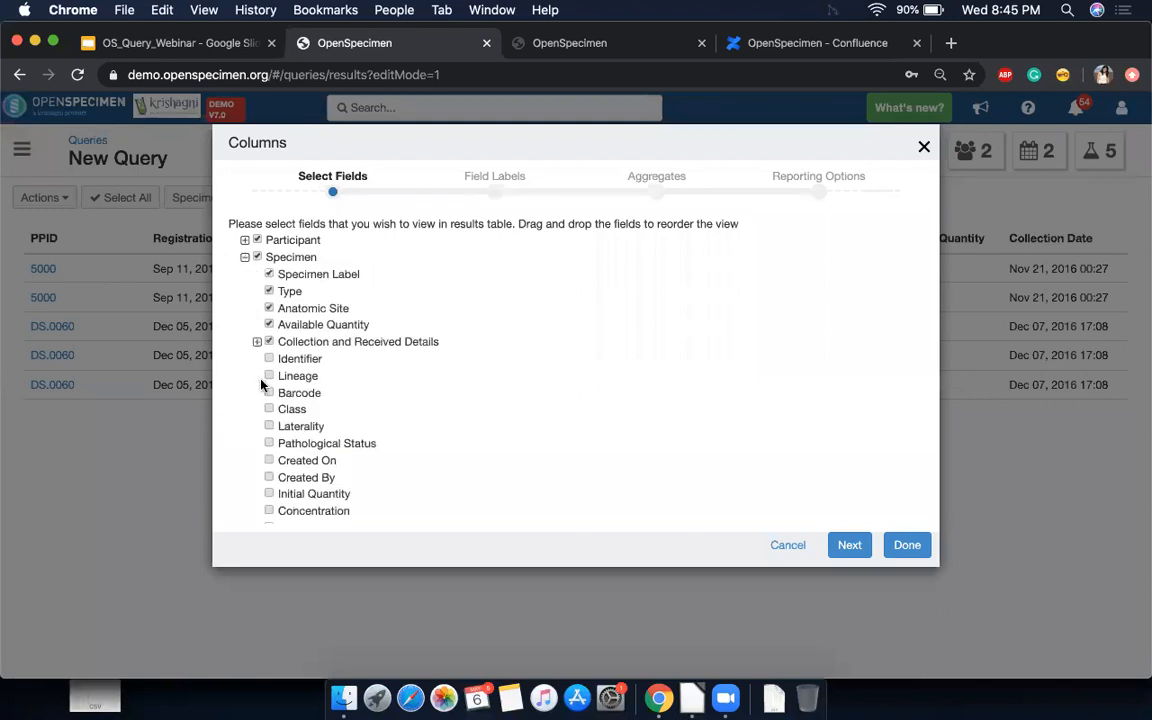
scroll(261, 384, down, 5)
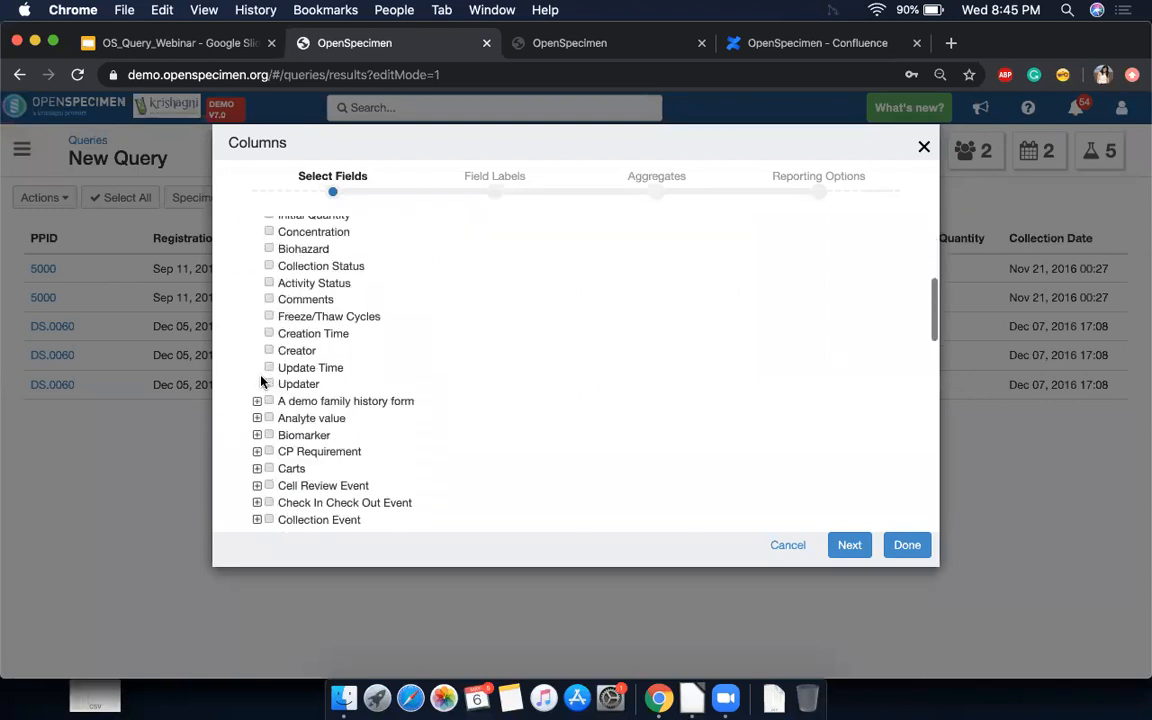
scroll(262, 390, down, 2)
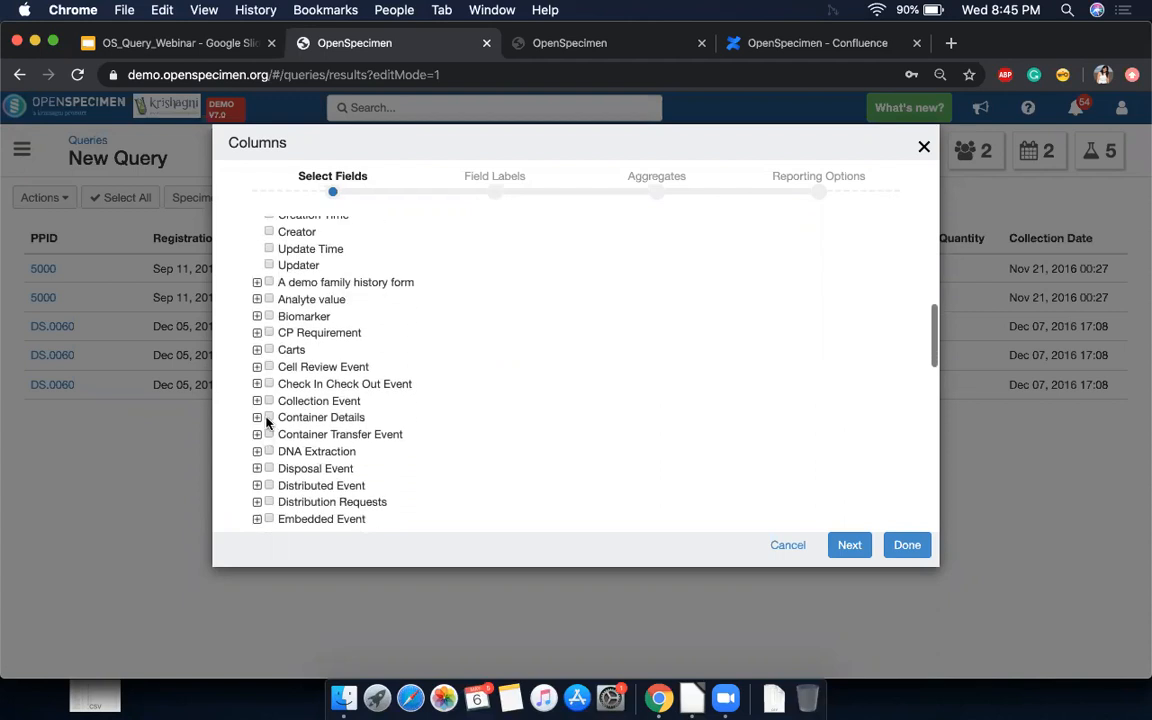
click(268, 418)
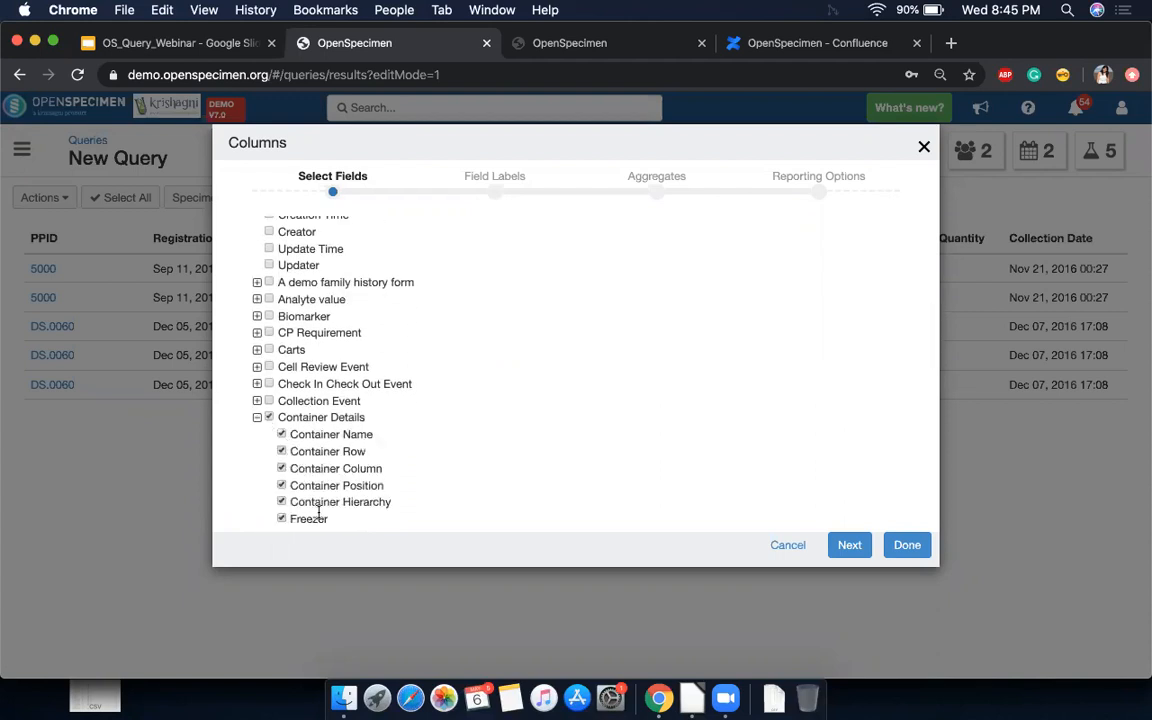
scroll(319, 511, down, 4)
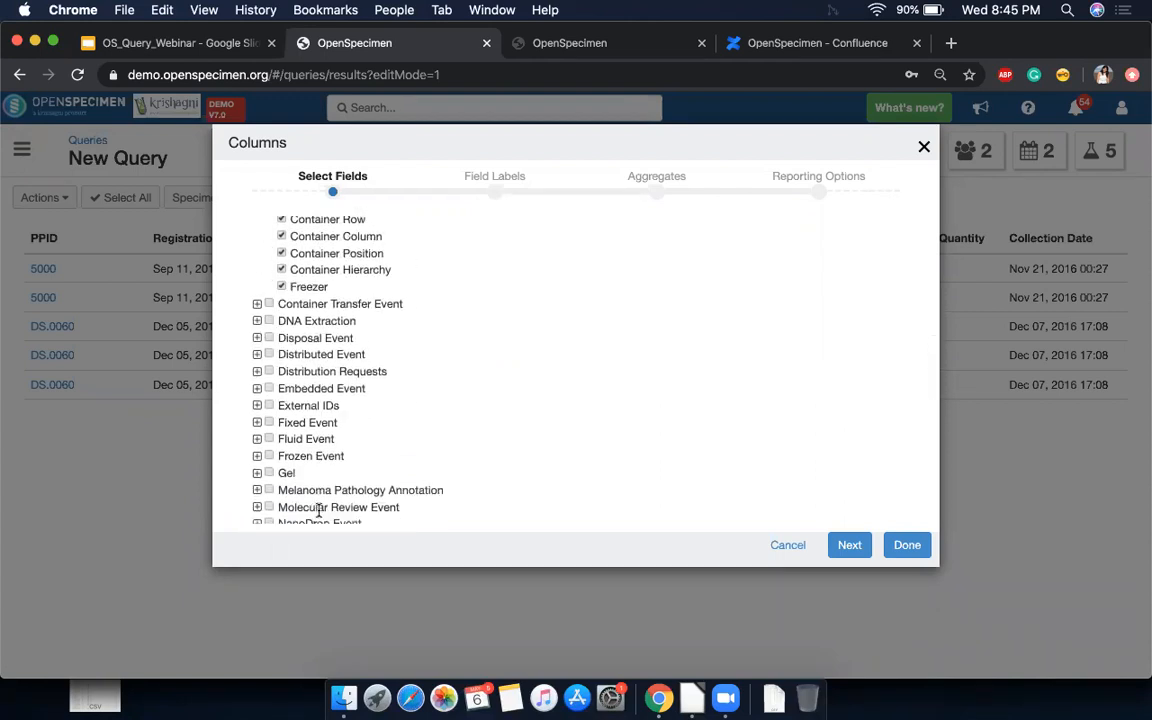
scroll(319, 511, up, 4)
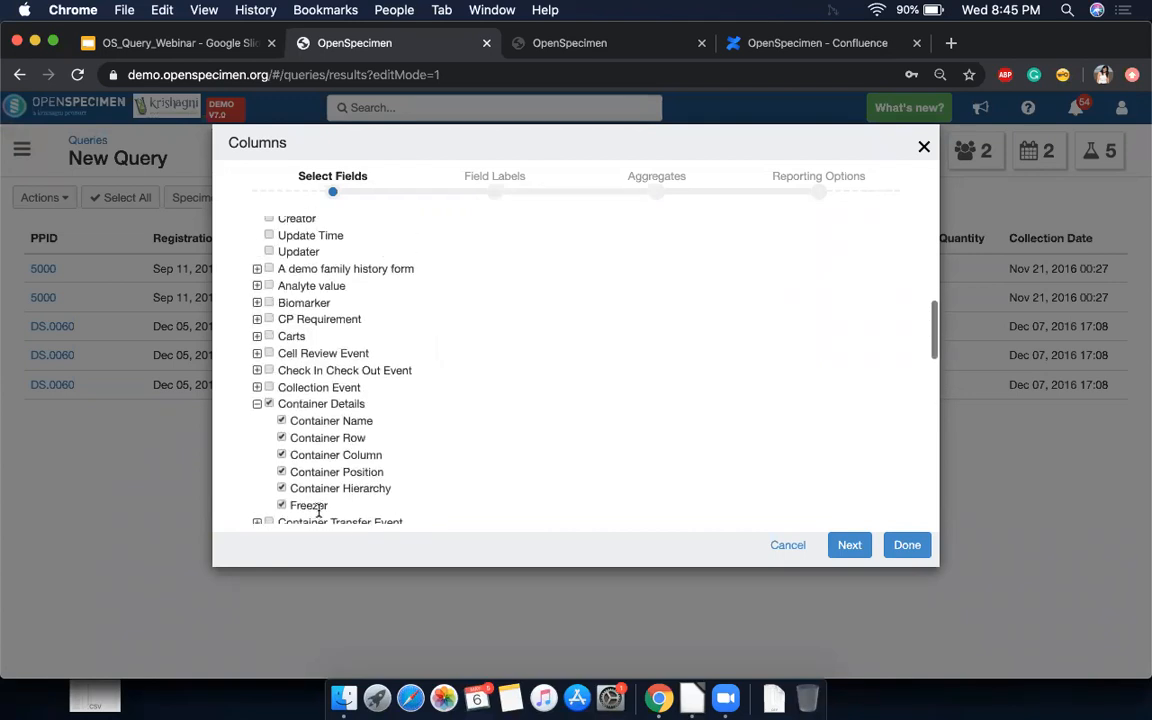
Step: Include only the Estrogen receptor field from the Specimen category's Biomarker form and collapse the expanded groups
click(269, 303)
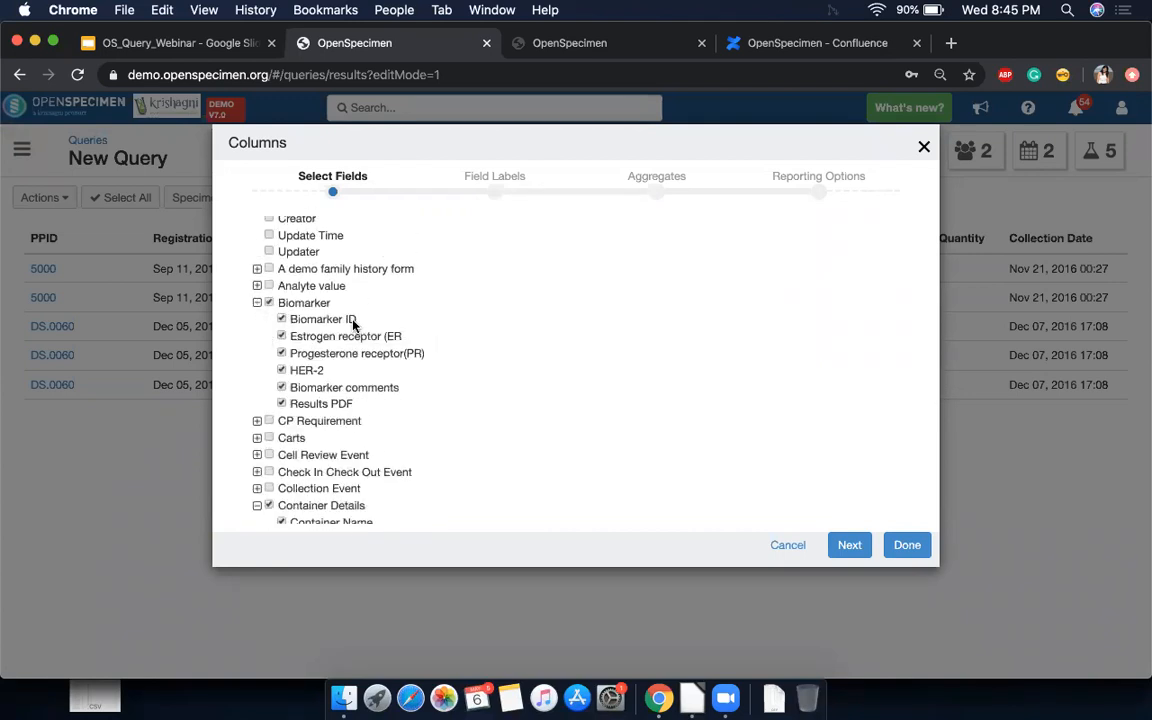
click(282, 354)
click(282, 370)
click(282, 387)
click(282, 404)
click(257, 303)
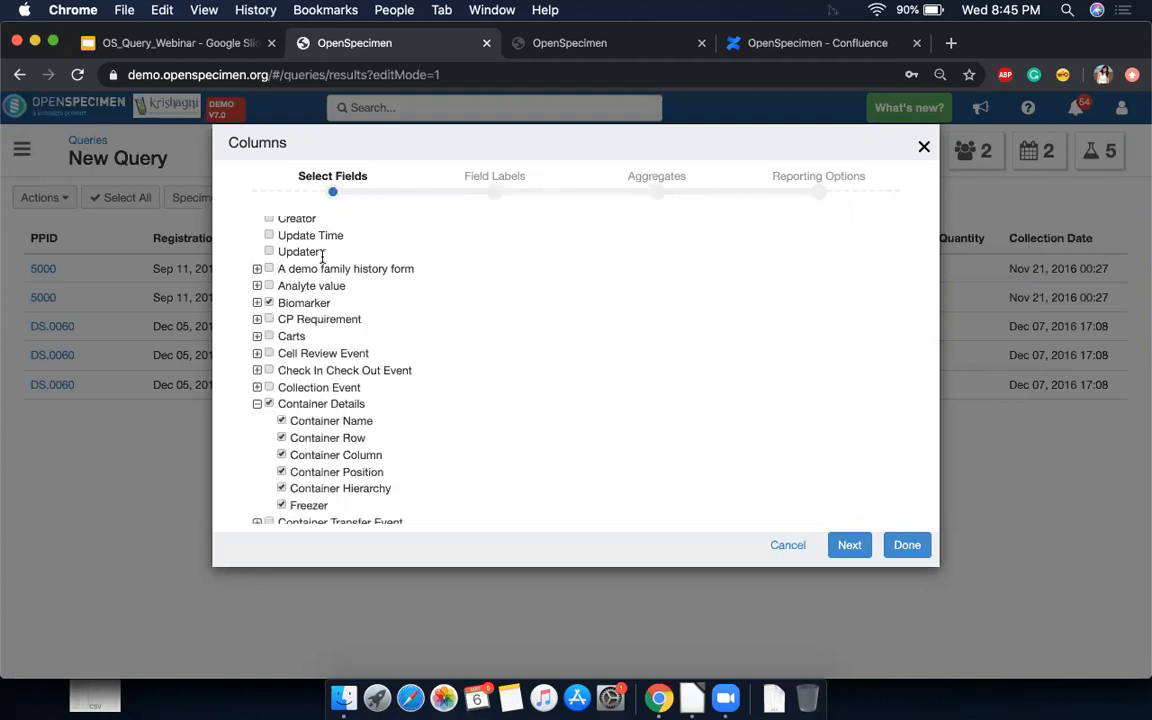
click(257, 404)
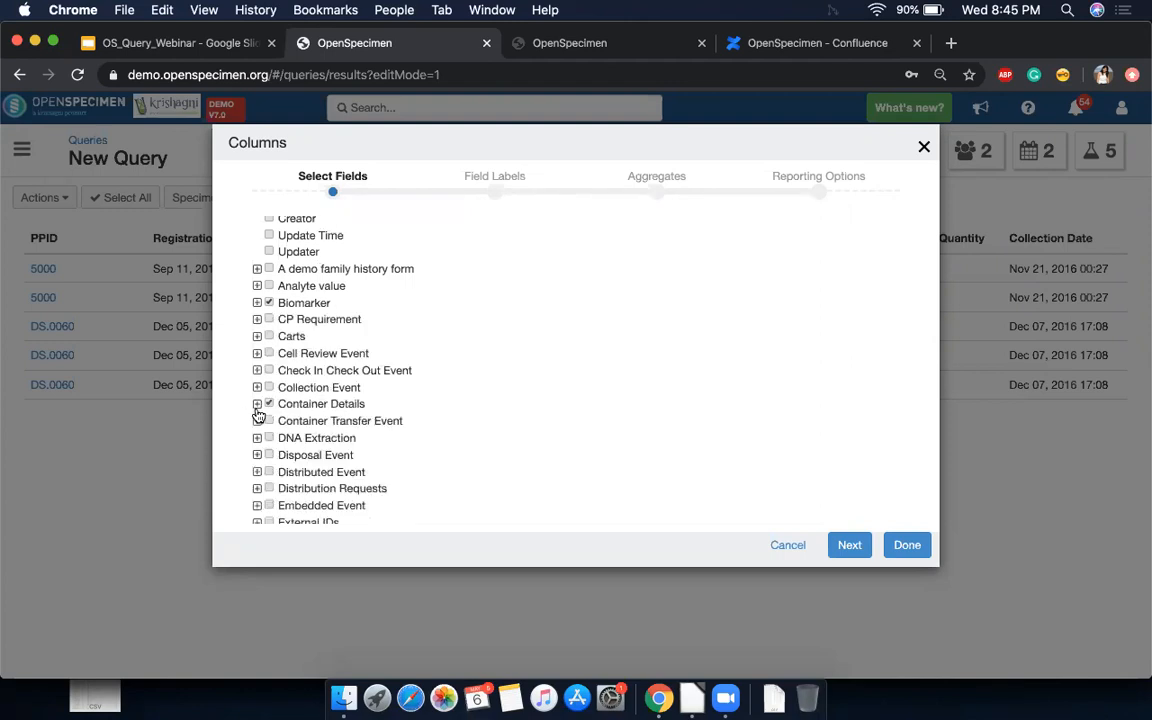
scroll(258, 415, up, 10)
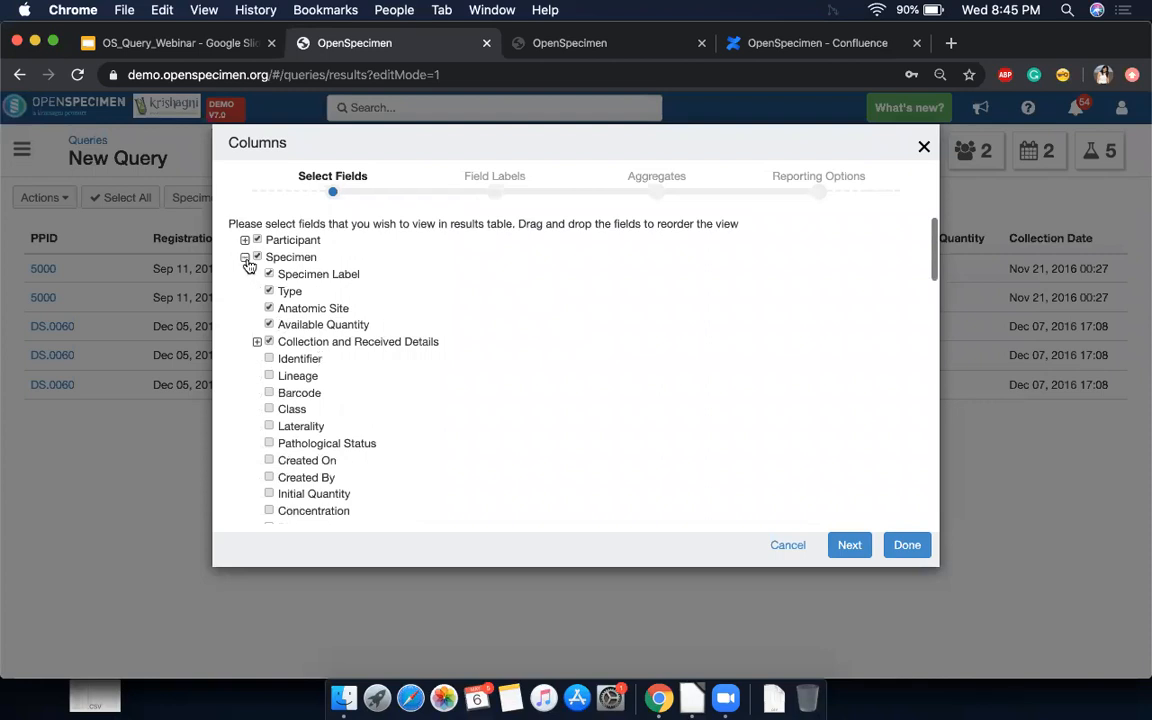
click(246, 258)
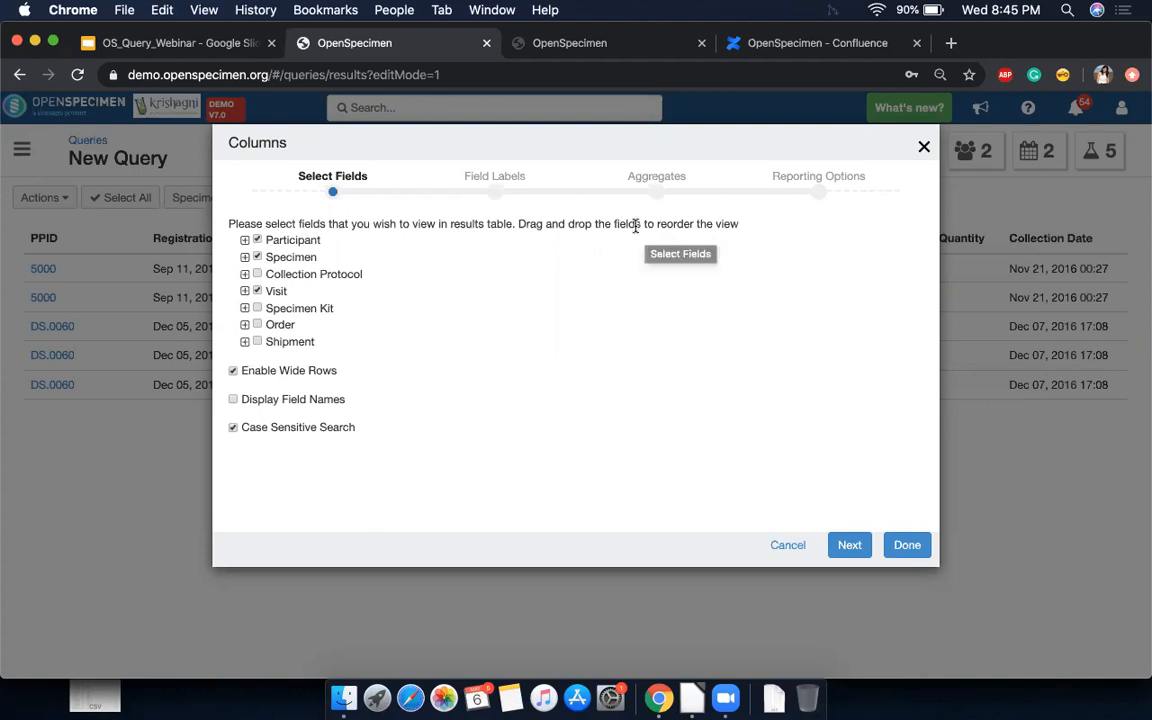
Step: Reorder the columns so Visit precedes Specimen and Visit Site precedes Name, and apply them to the results
drag(278, 289, 274, 251)
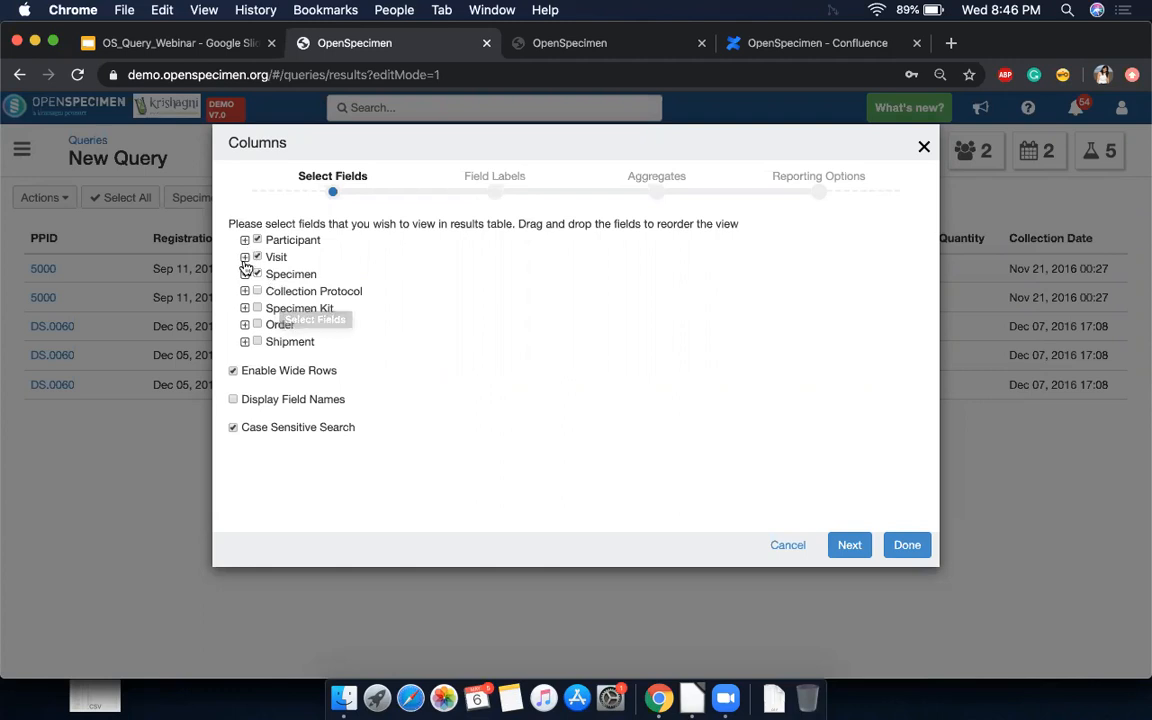
click(245, 257)
drag(300, 341, 297, 290)
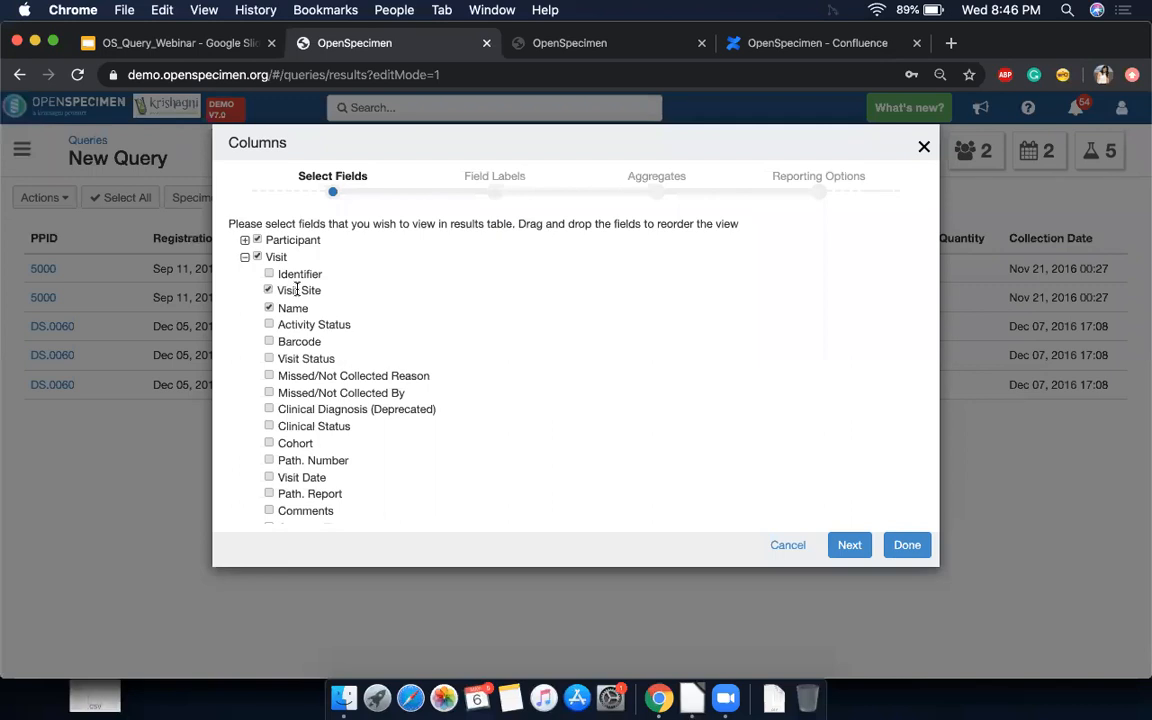
click(245, 257)
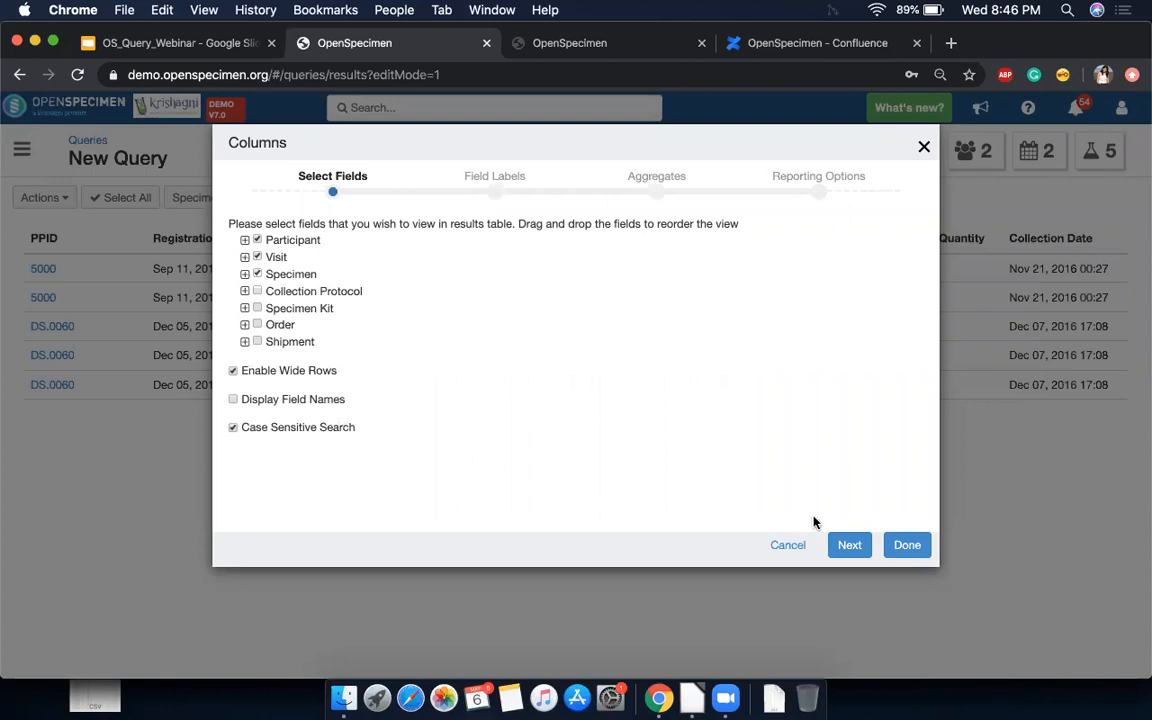
click(909, 550)
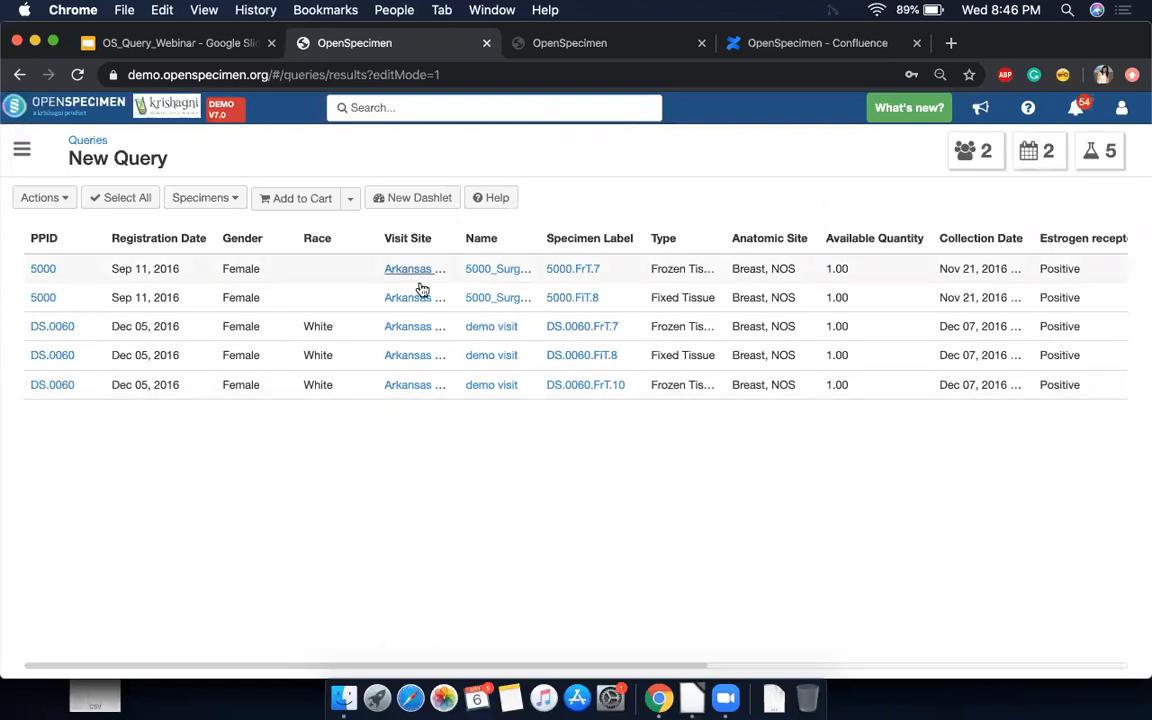
Step: Examine the visit, estrogen receptor and container columns across the full width of the results table
scroll(1008, 313, right, 5)
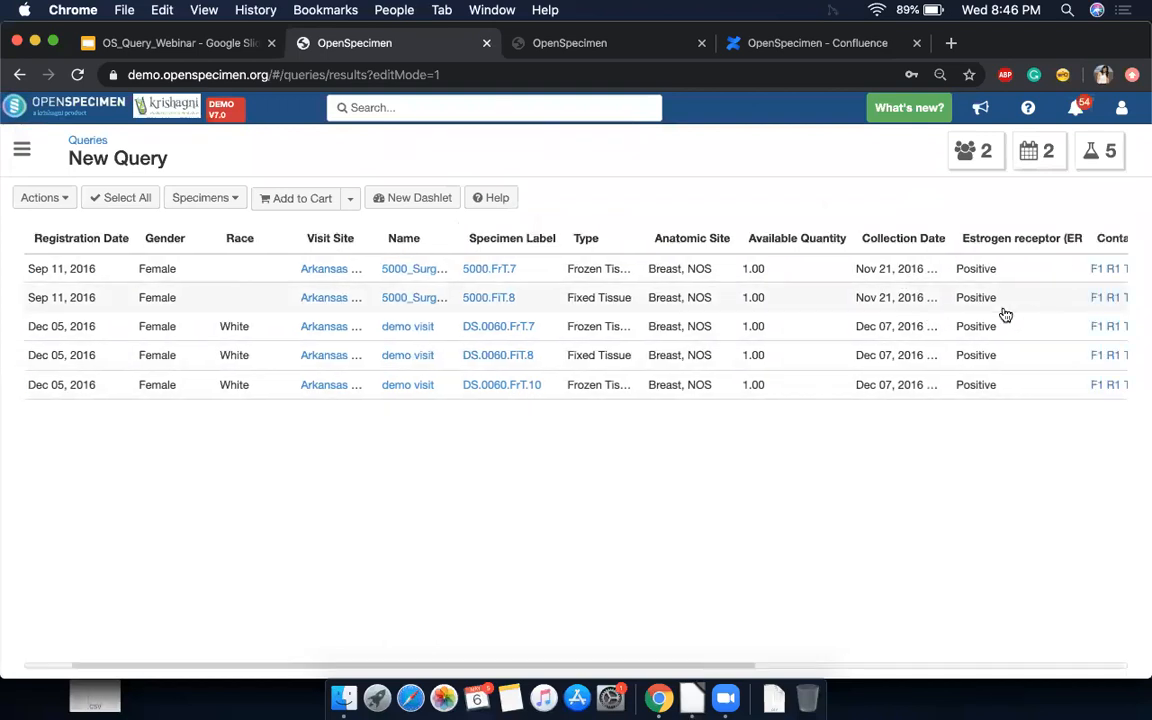
scroll(1005, 310, right, 3)
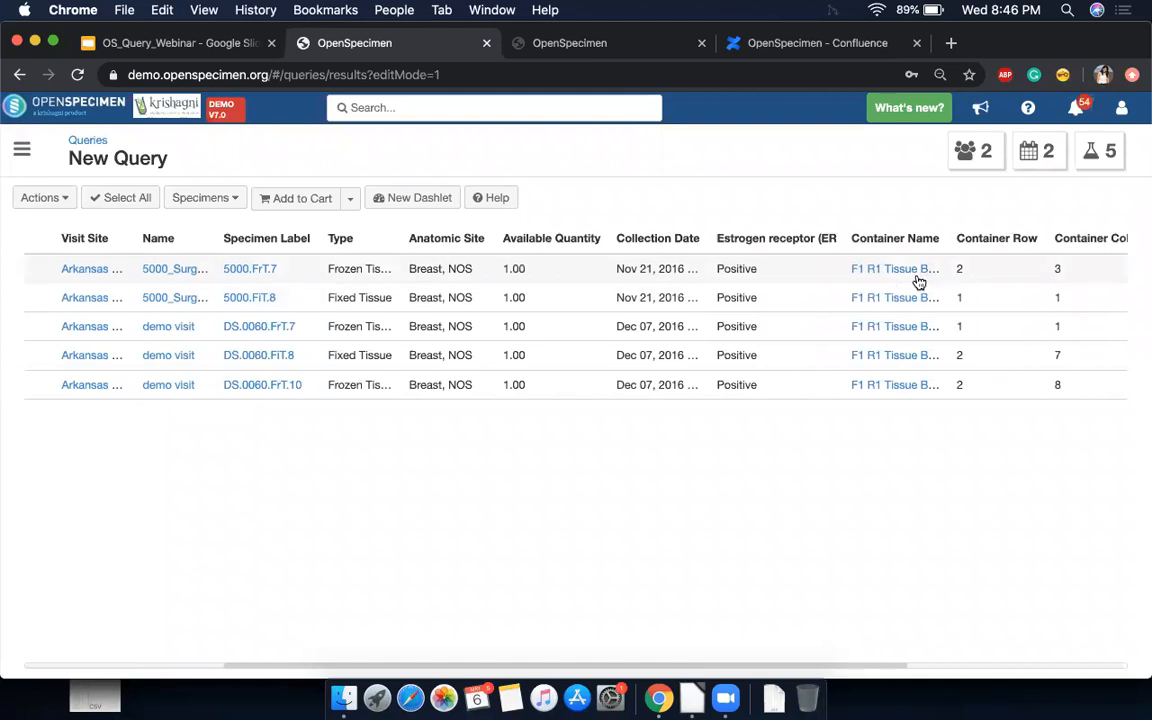
scroll(999, 294, right, 4)
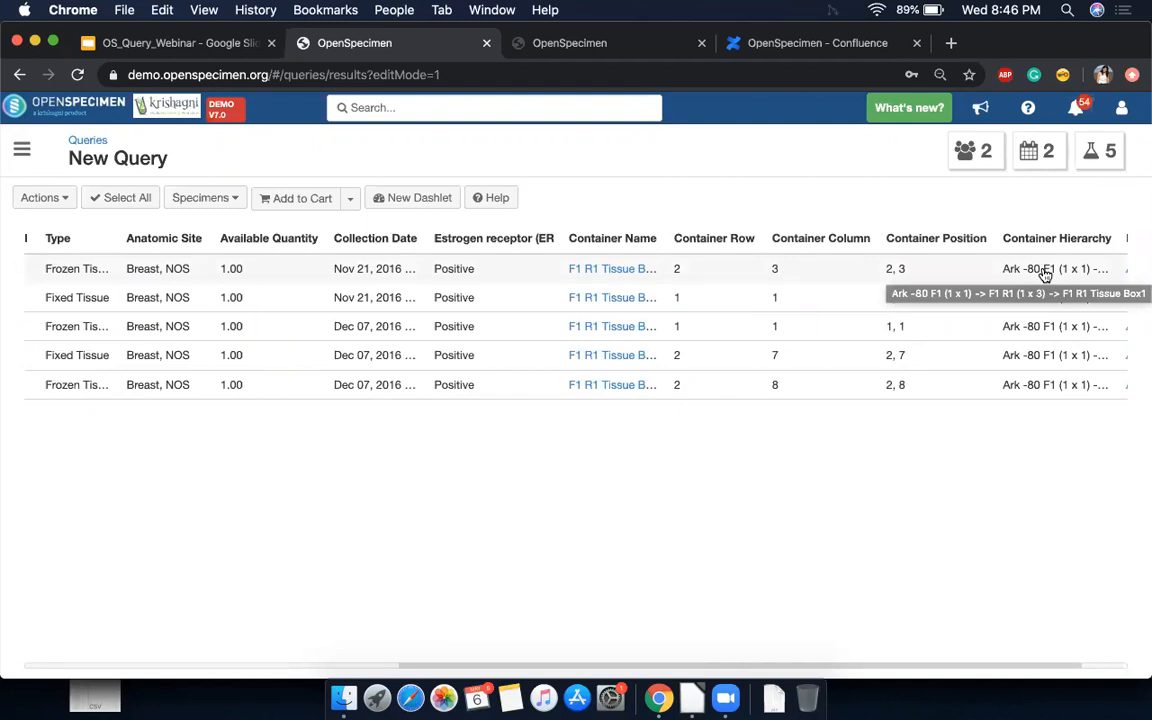
scroll(707, 398, left, 4)
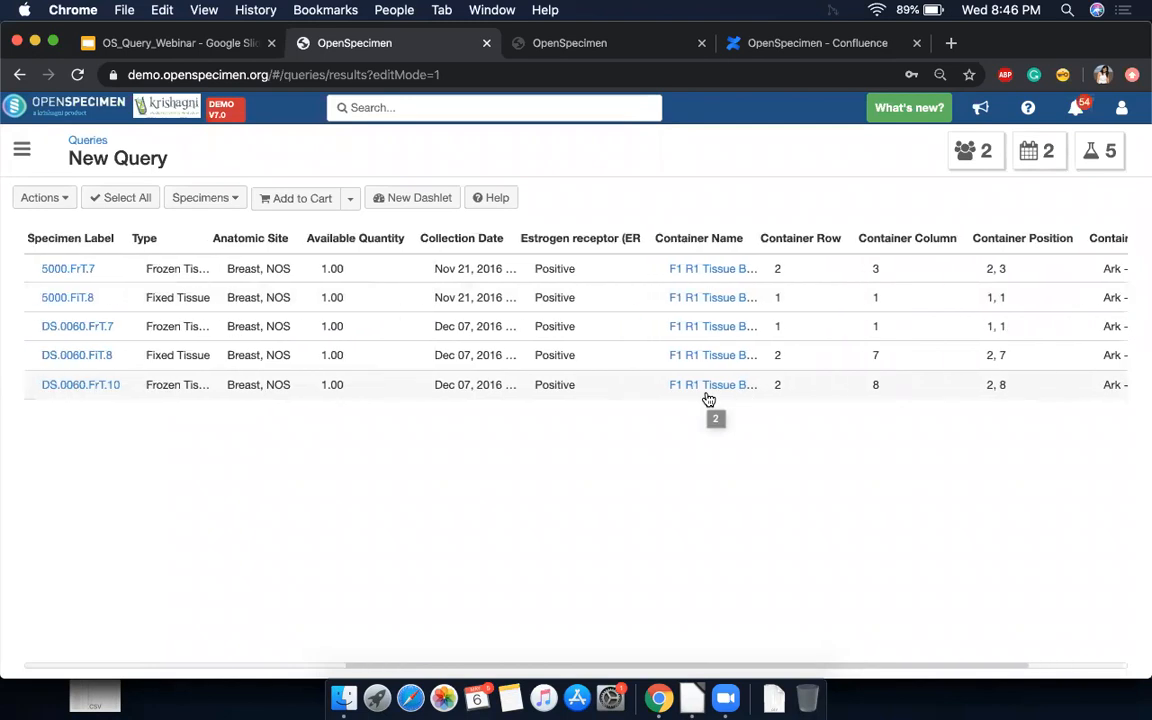
scroll(690, 388, left, 4)
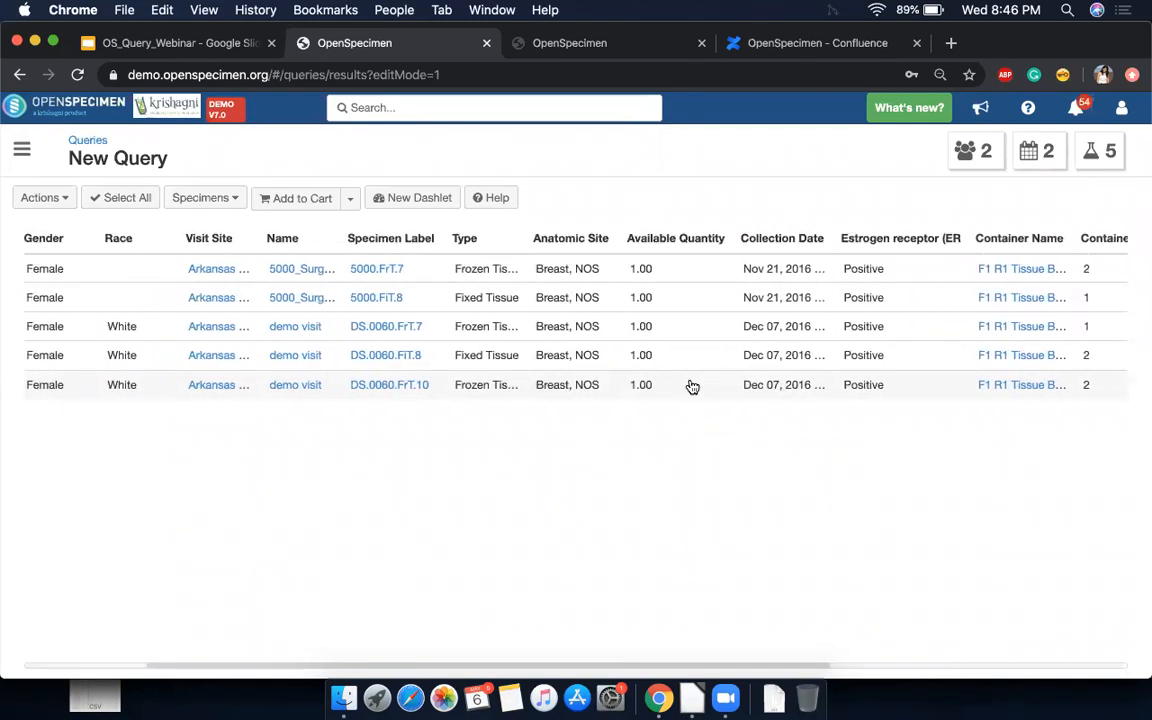
scroll(690, 386, left, 4)
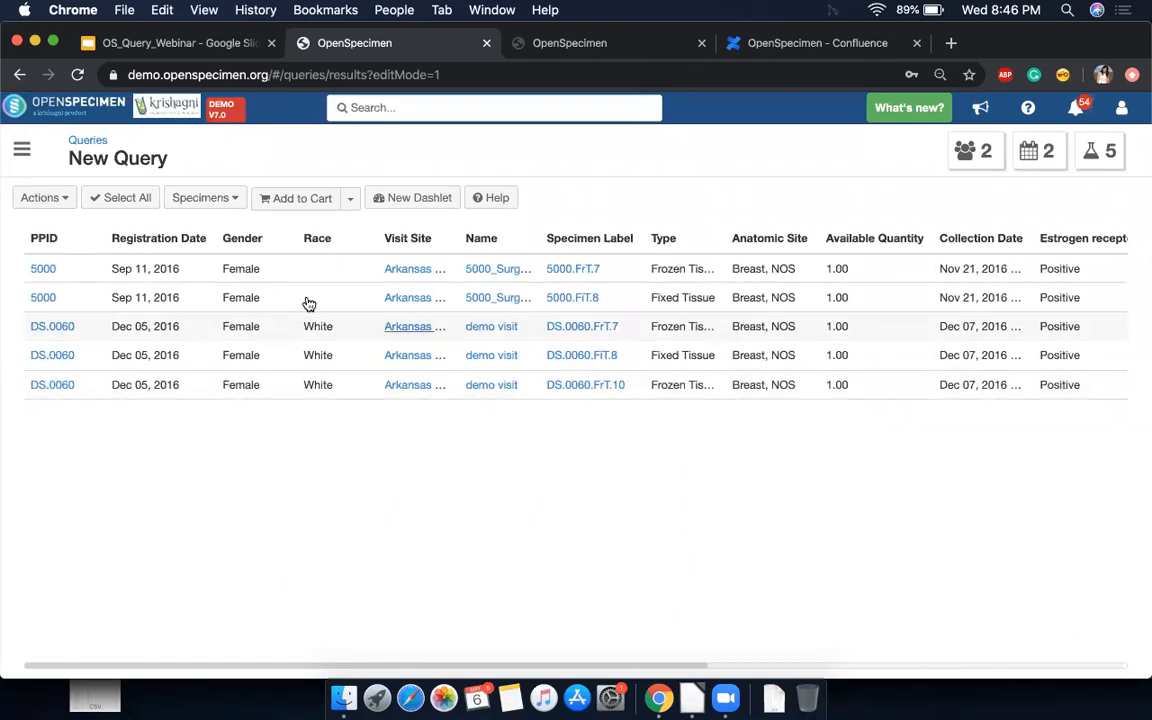
Step: Reopen the column configuration and label the Participant PPID field "Subject ID" and the Gender field "Sex"
click(62, 204)
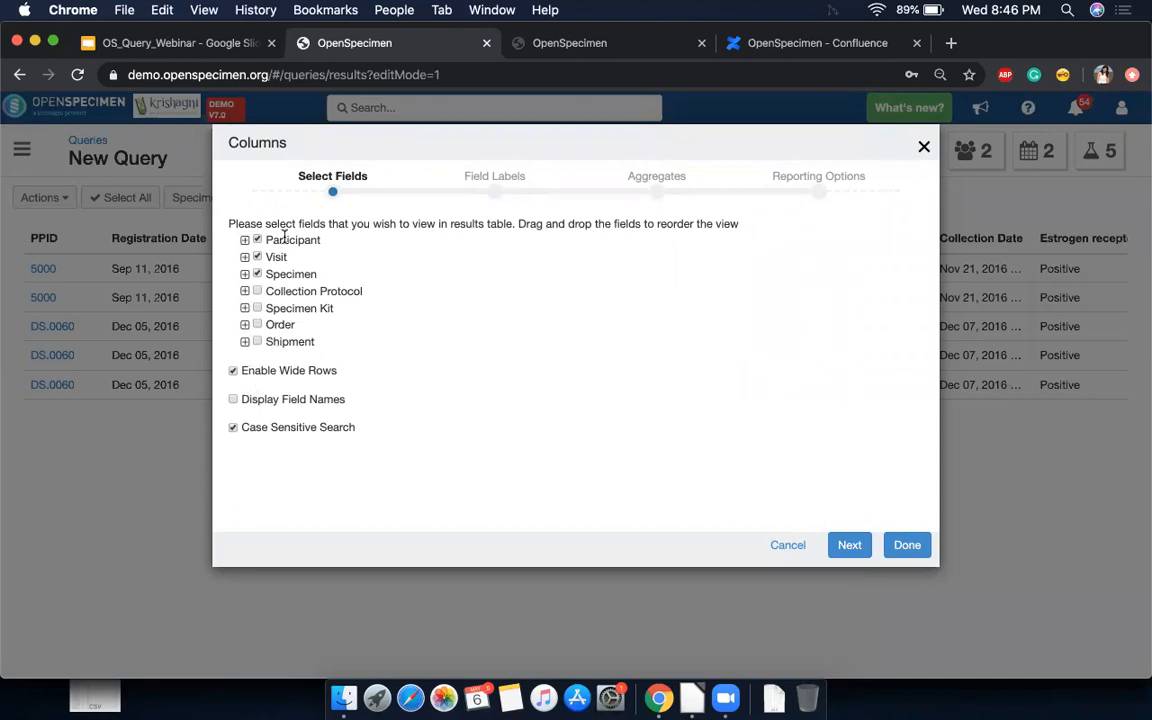
click(853, 545)
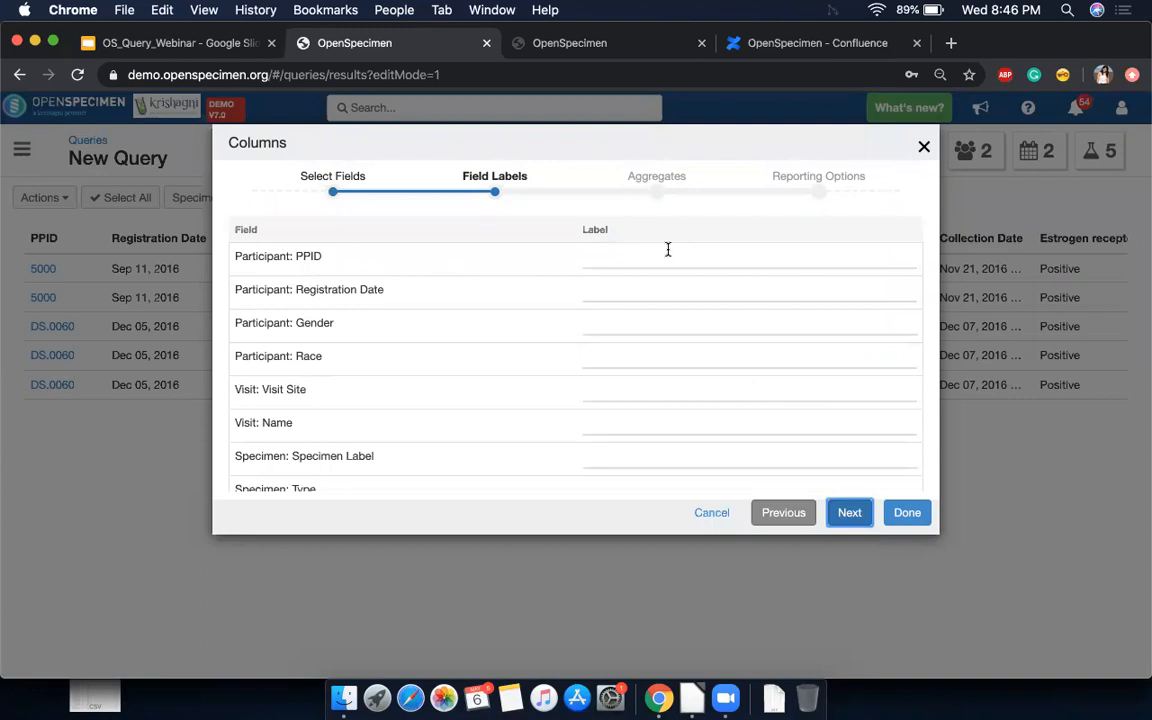
click(617, 263)
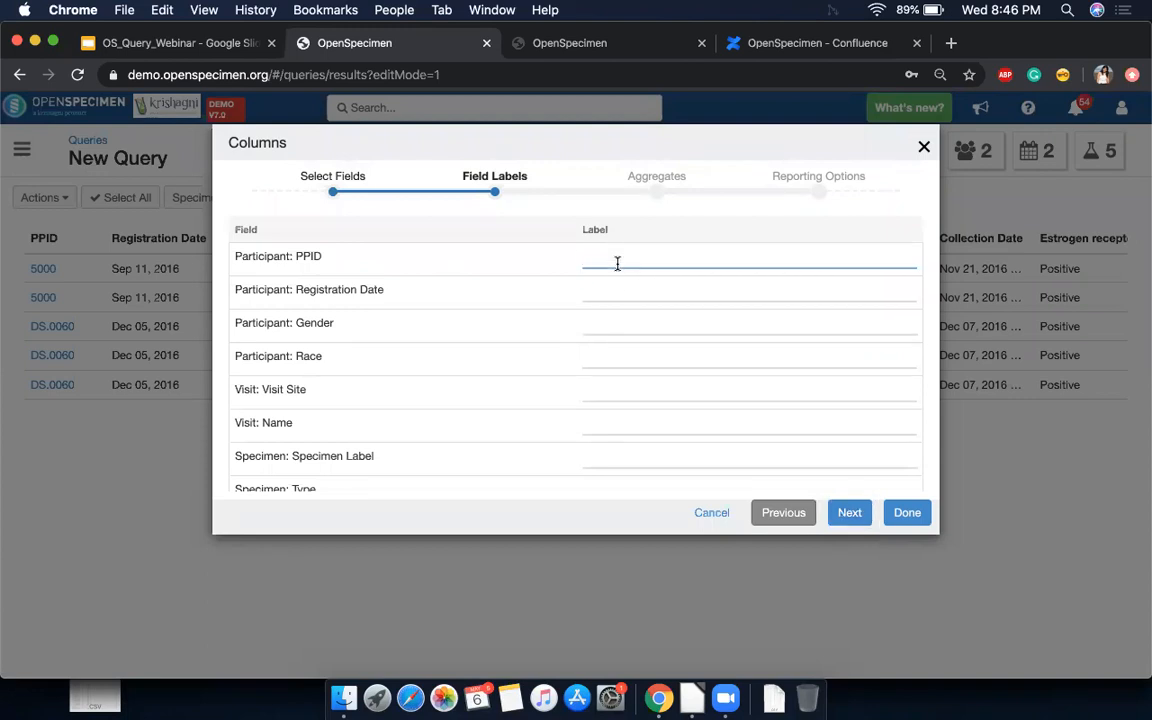
text(Subject ID)
click(612, 324)
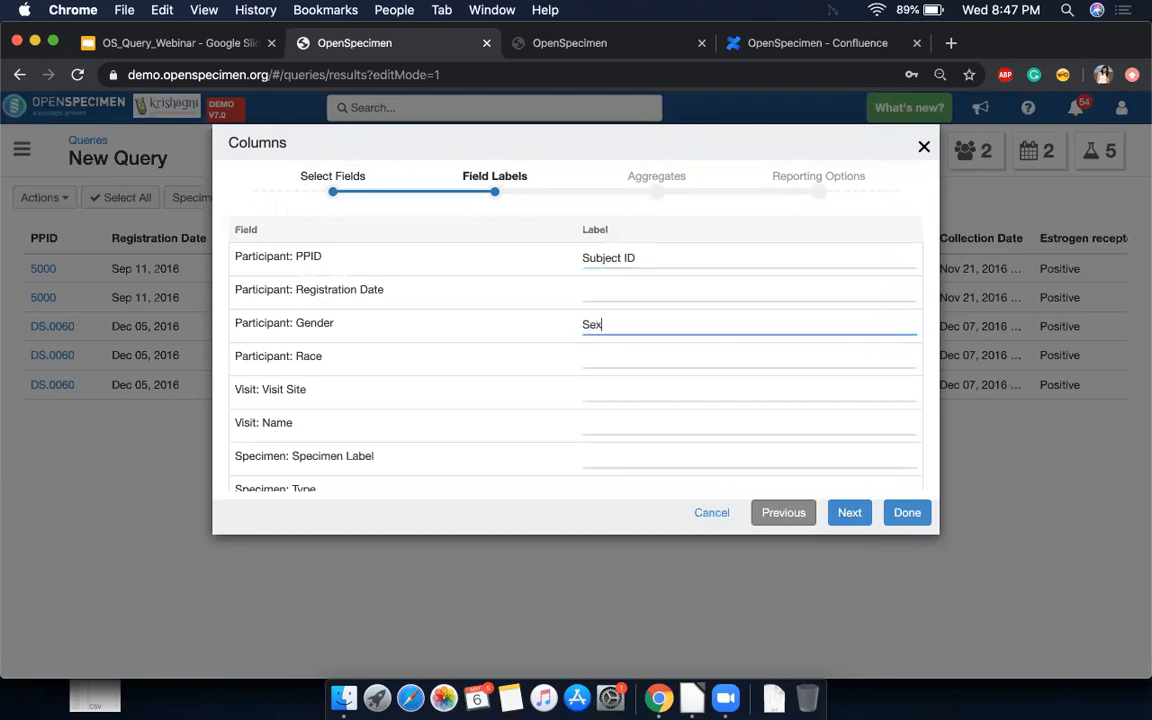
Step: Label the Biomarker Estrogen receptor field "Estrogen receptor" and the Container Name field "Box name", and apply the labels to the results
scroll(612, 376, down, 5)
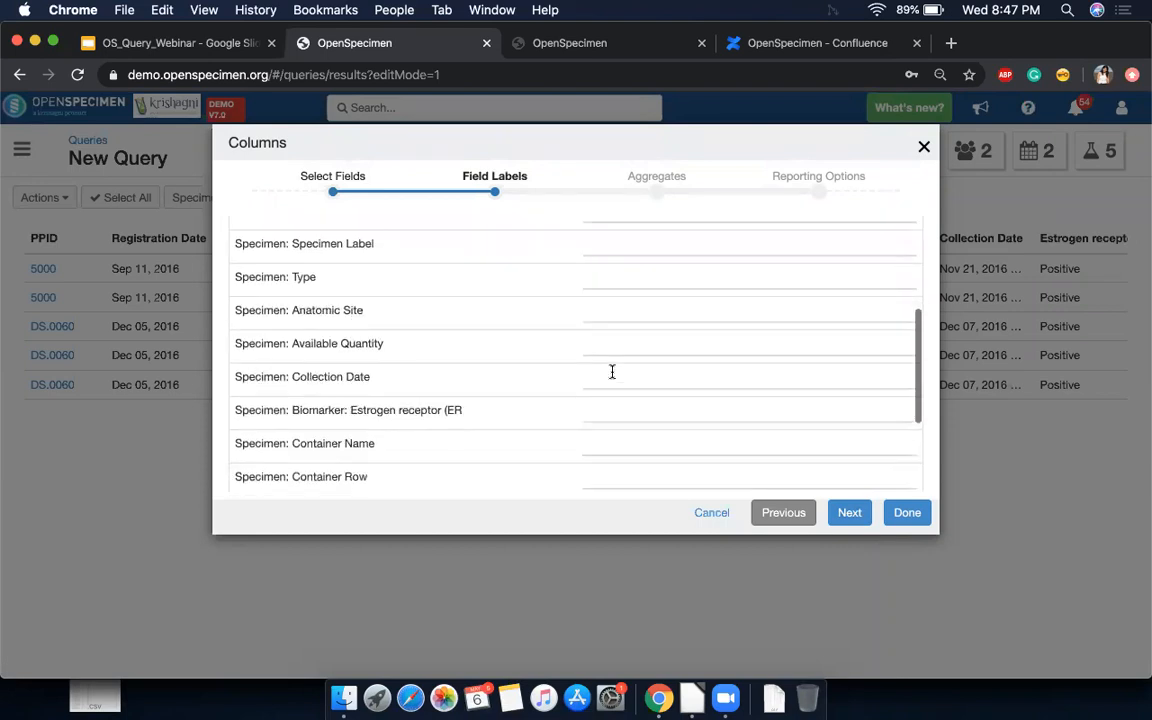
scroll(612, 371, down, 1)
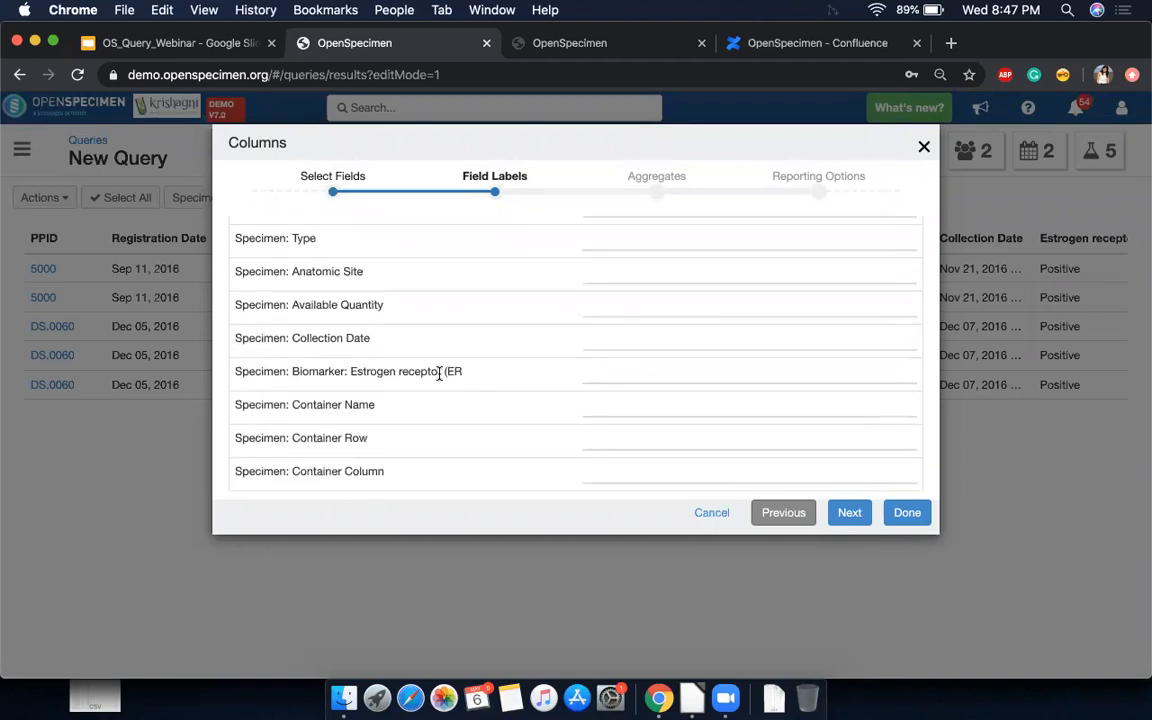
drag(441, 372, 349, 372)
key(super+c)
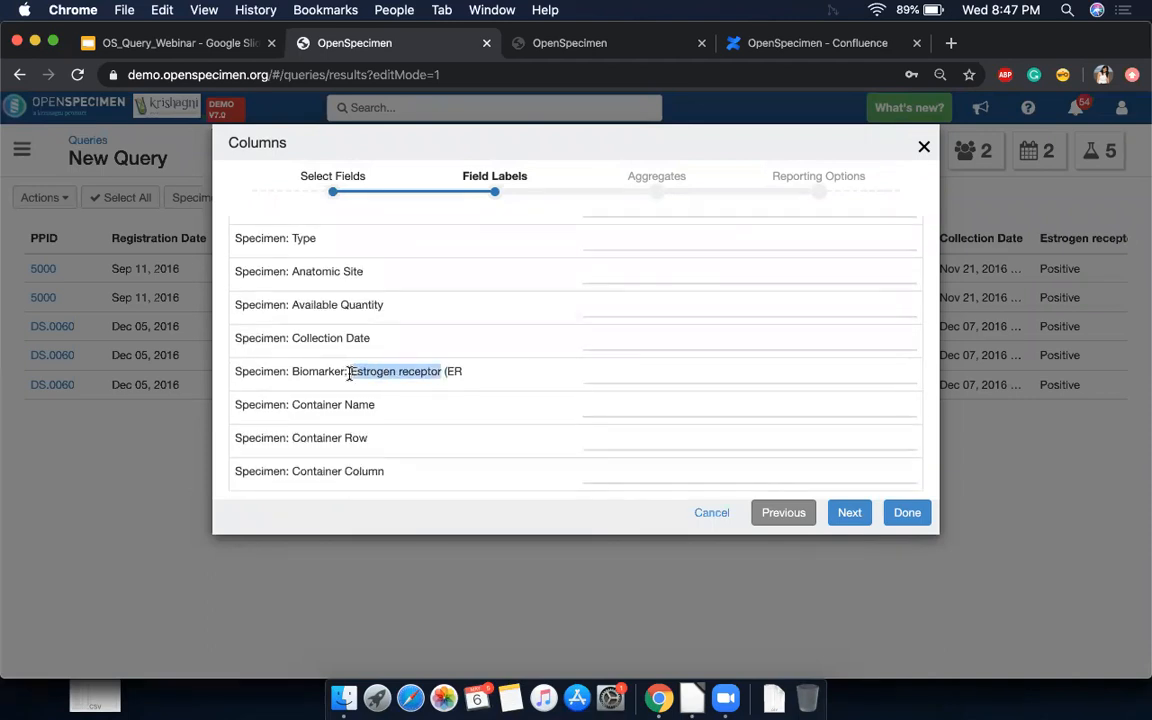
click(617, 370)
key(super+v)
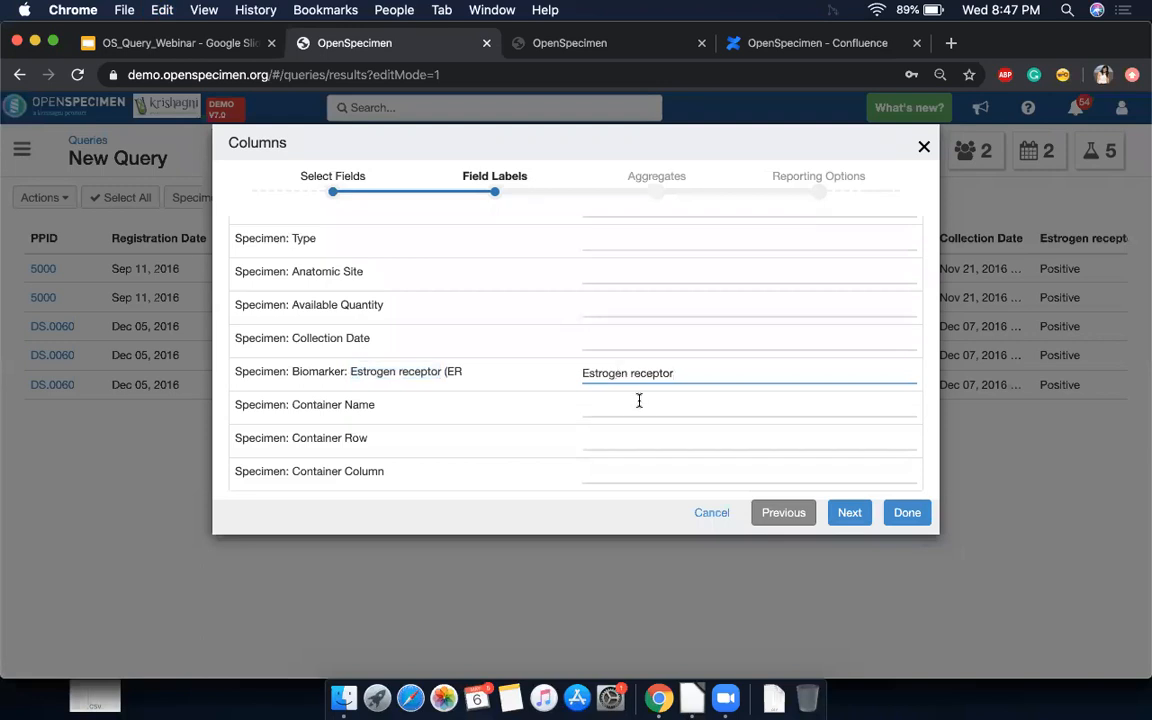
click(639, 407)
text(Box name)
click(907, 513)
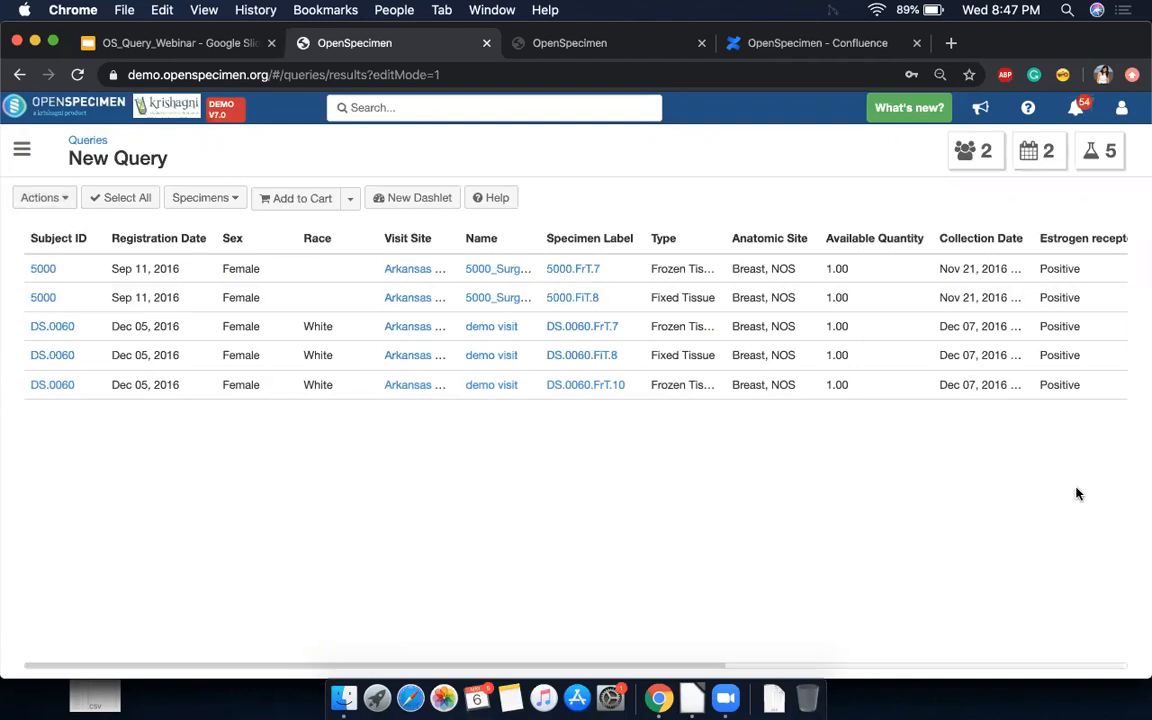
Step: Save the query with the title "Webinar query: Female breast samples"
click(63, 200)
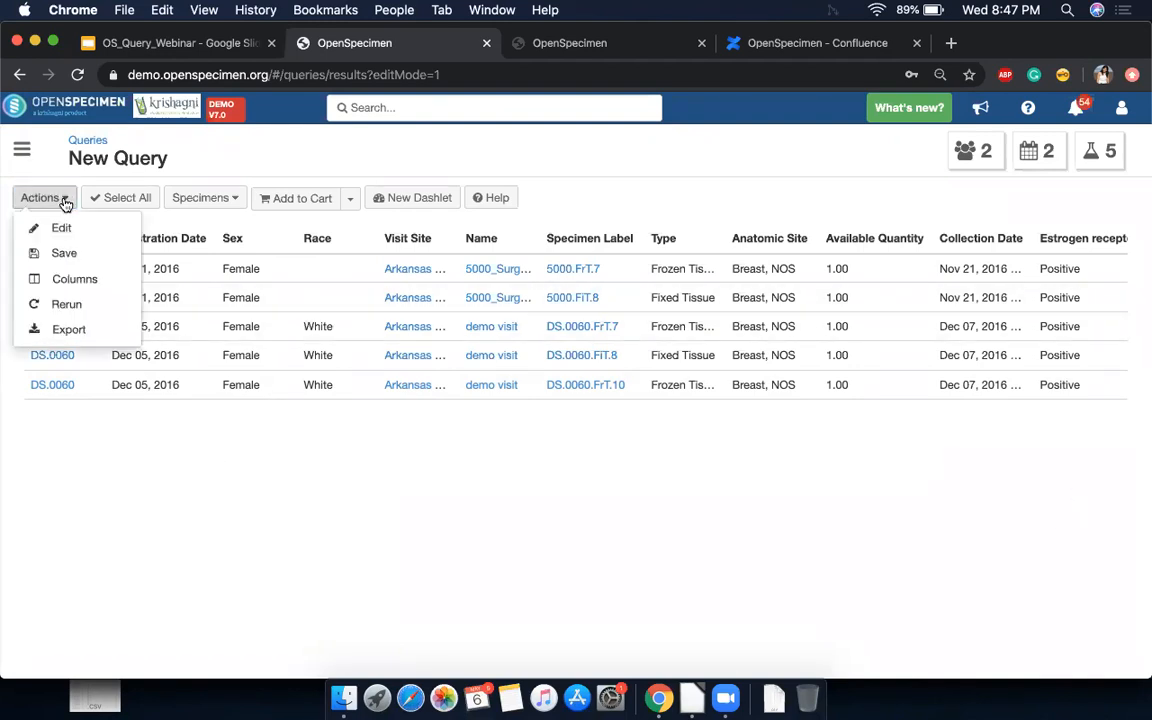
click(70, 266)
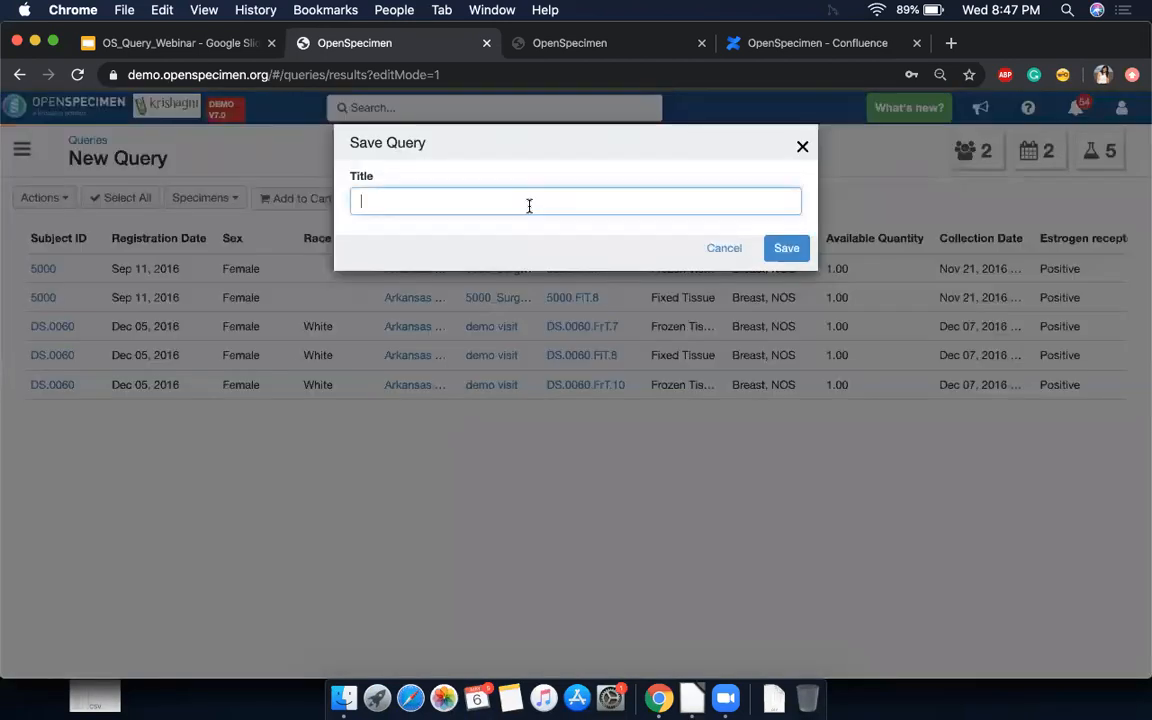
text(Webinar queyr)
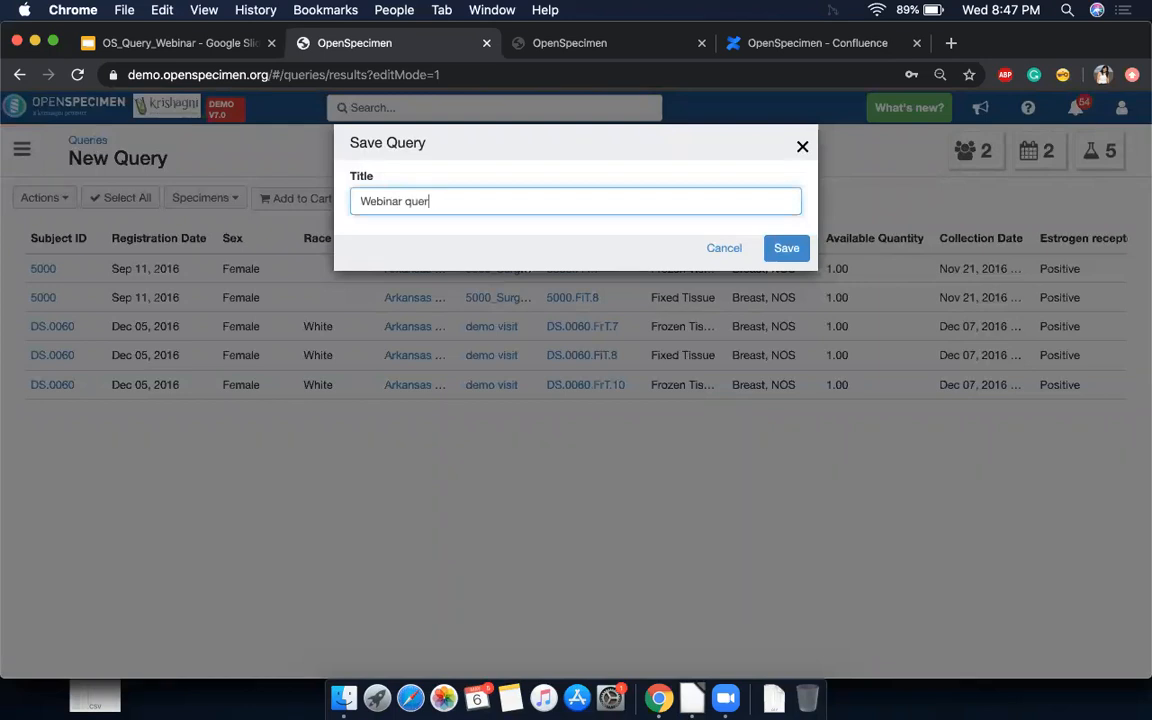
text(: Female breast sampl)
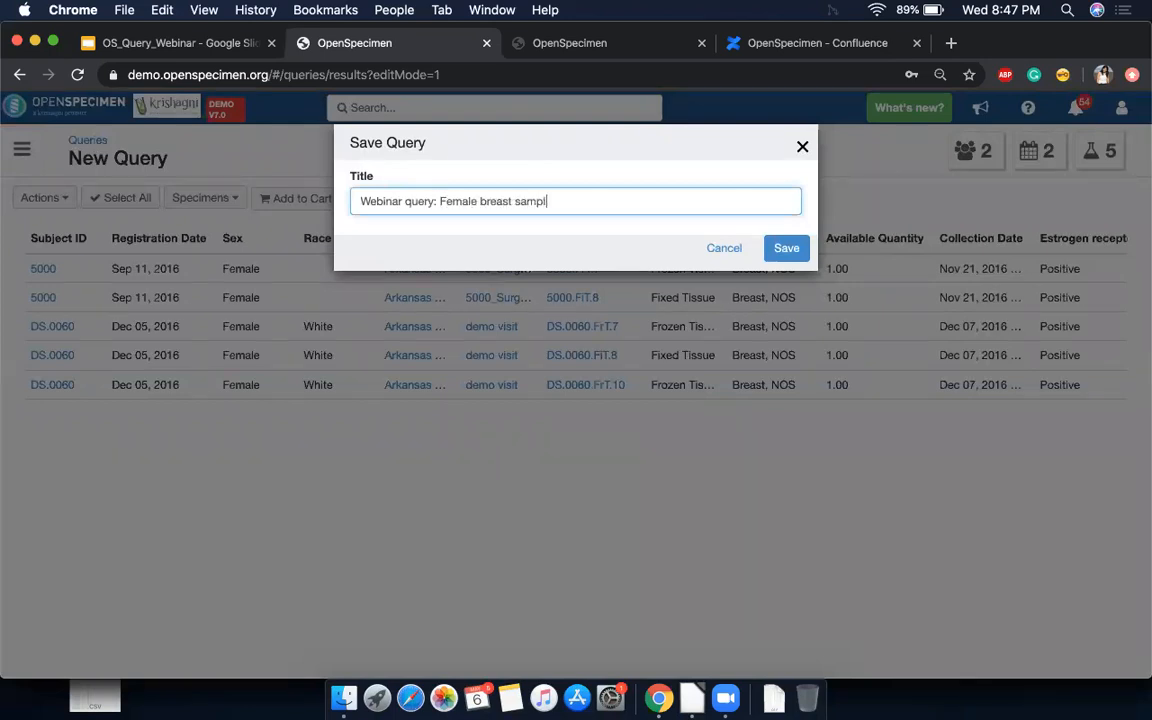
text(s)
click(786, 251)
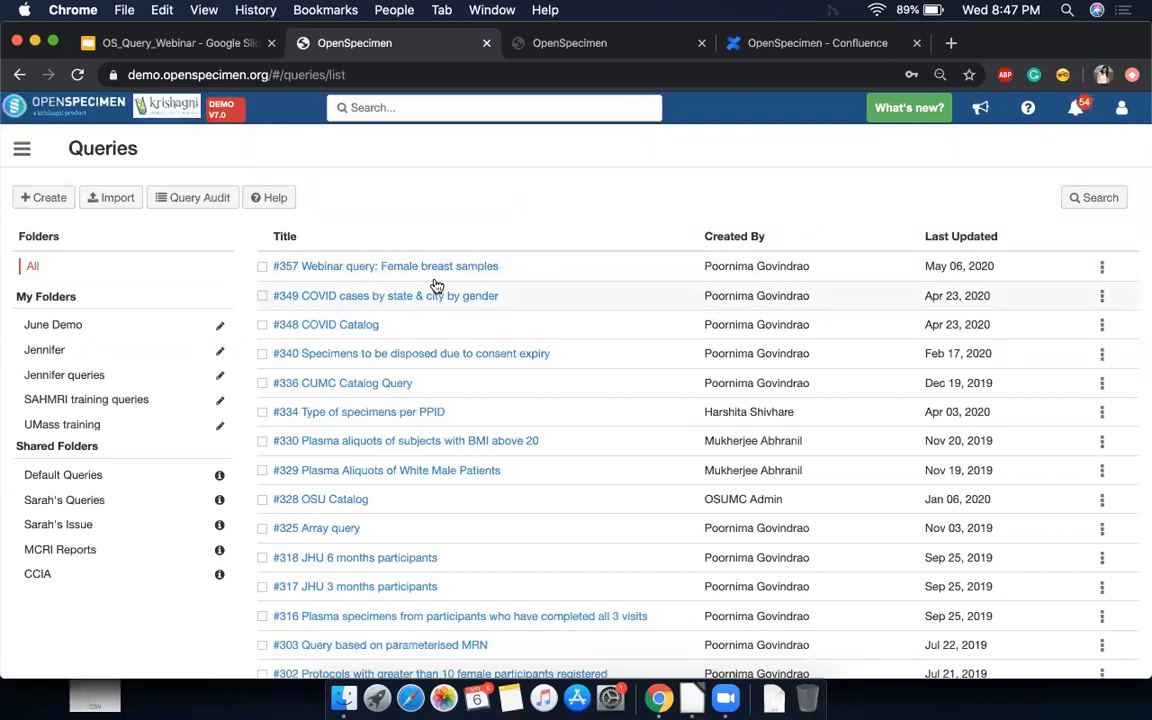
Step: Assign the Female breast samples query to a new folder named "Webinar training queries", shared with all current and future users
click(263, 267)
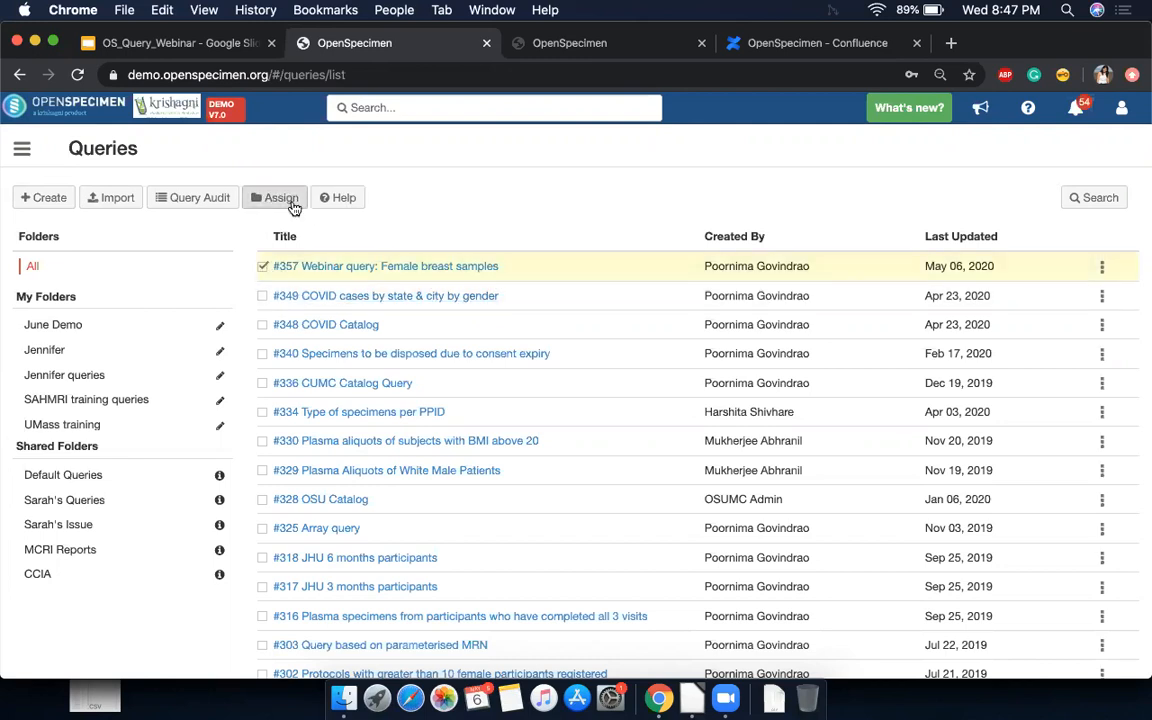
click(289, 203)
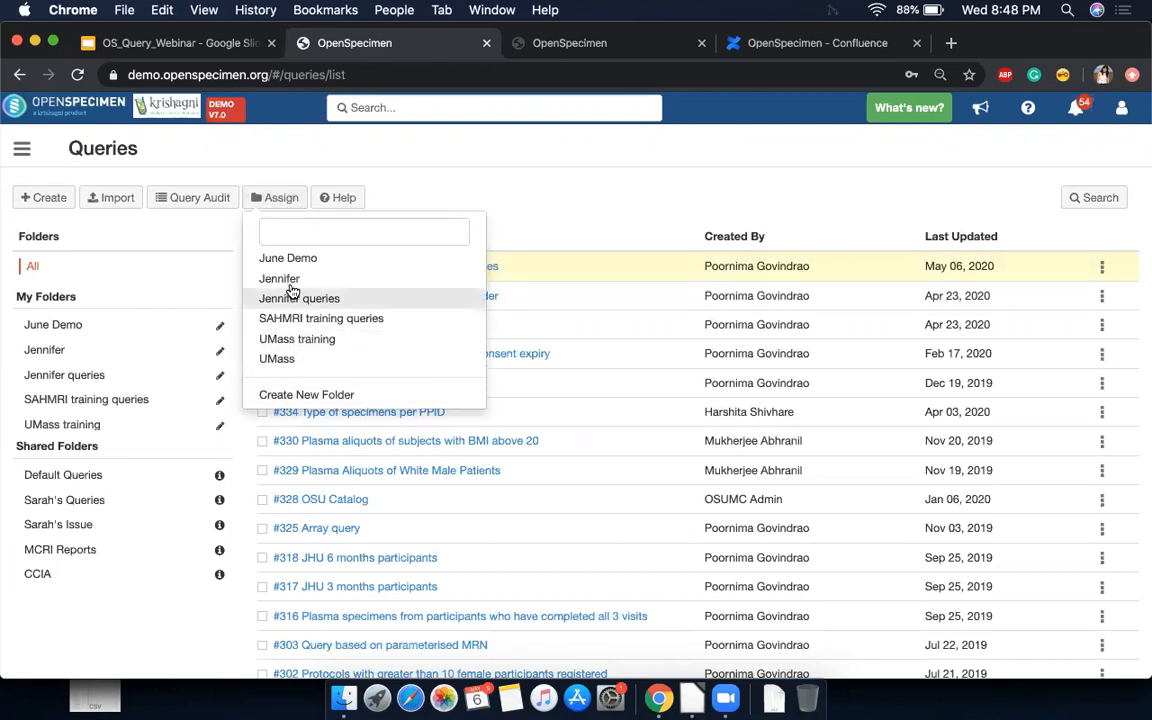
click(298, 398)
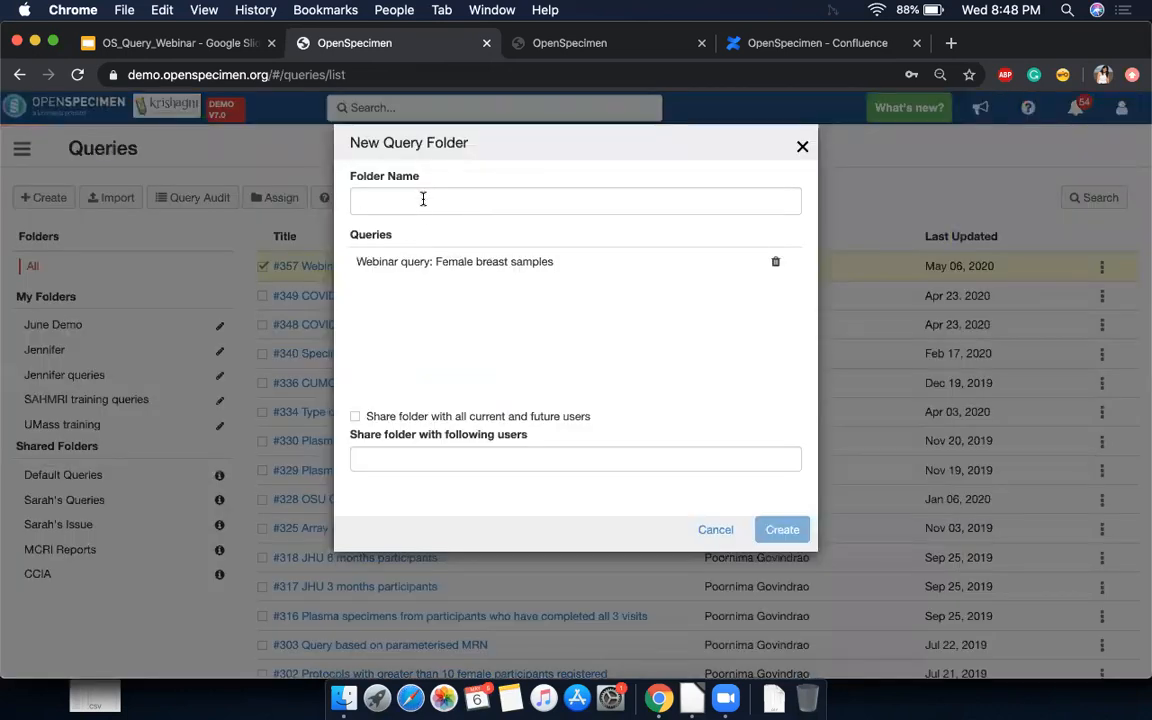
click(423, 199)
text(Webin)
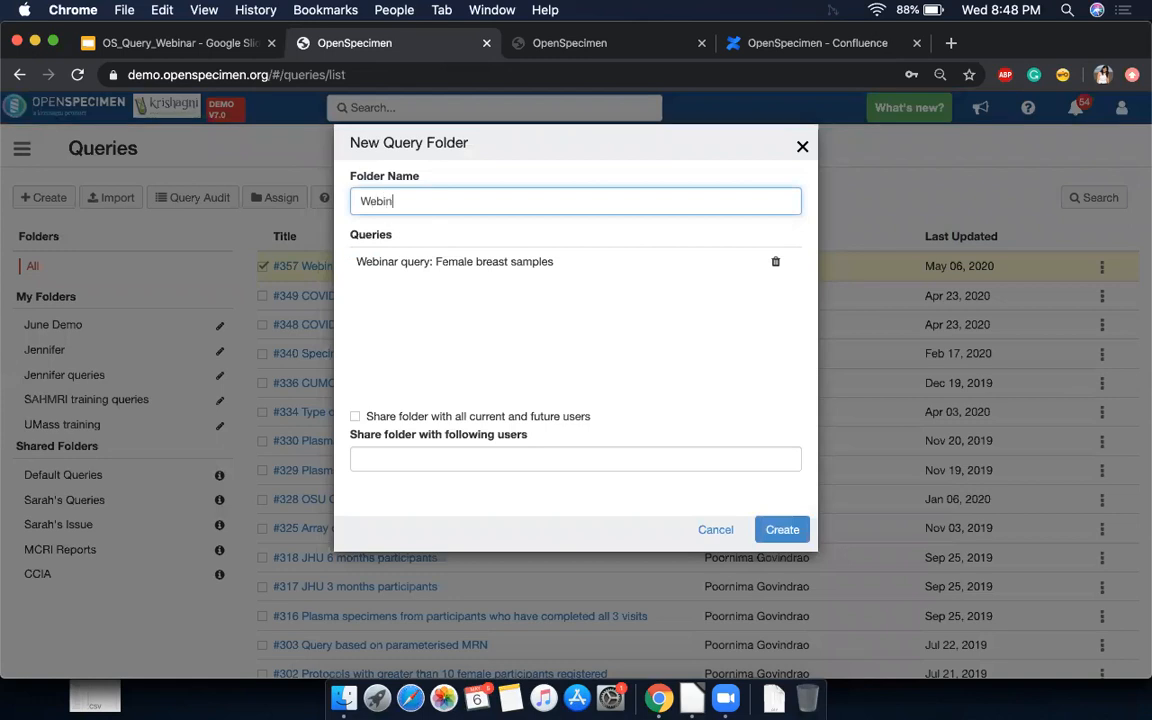
text(ar training queries)
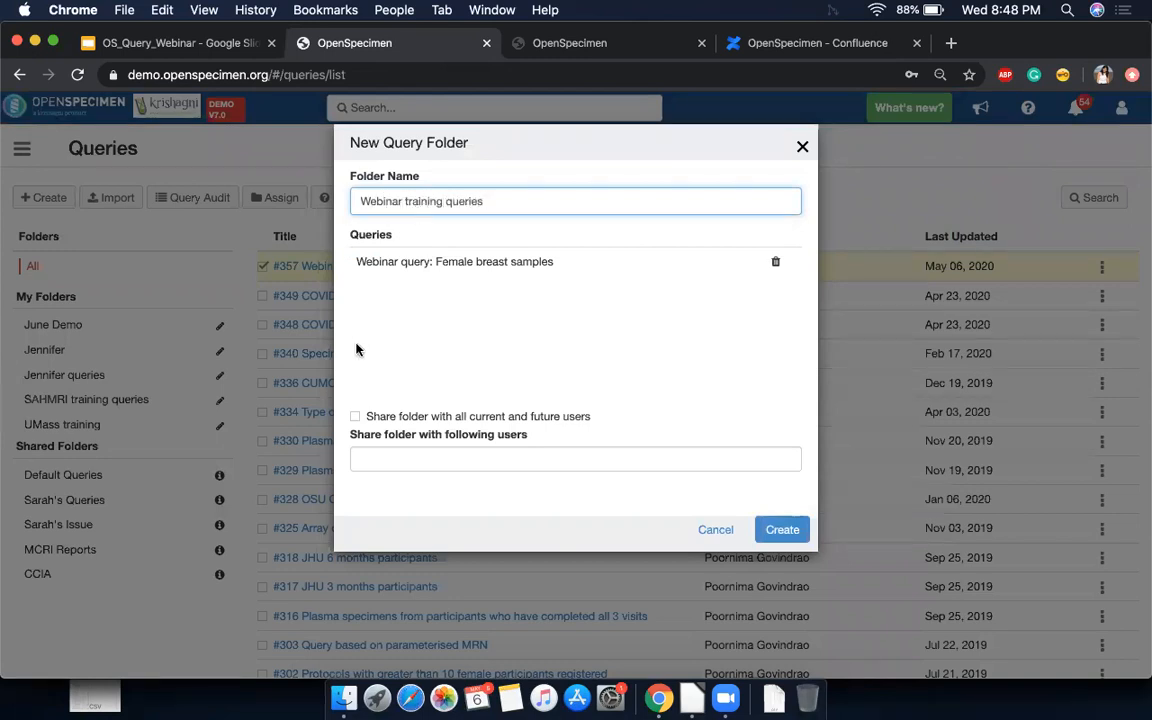
click(381, 456)
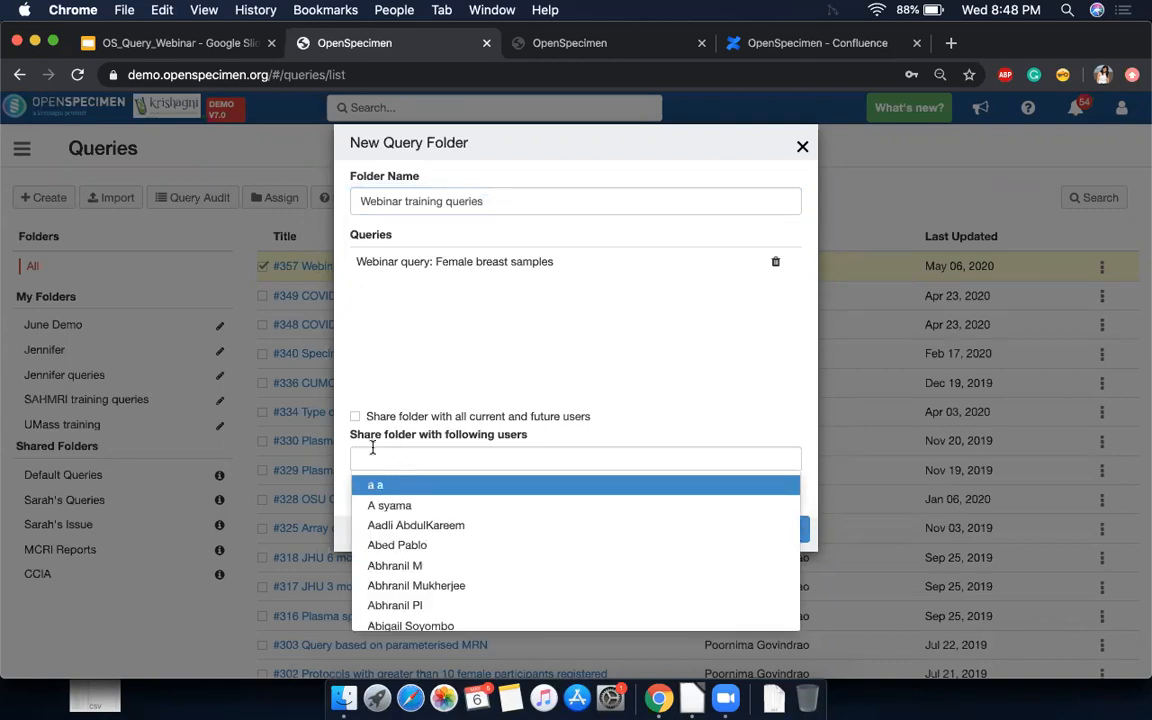
click(356, 418)
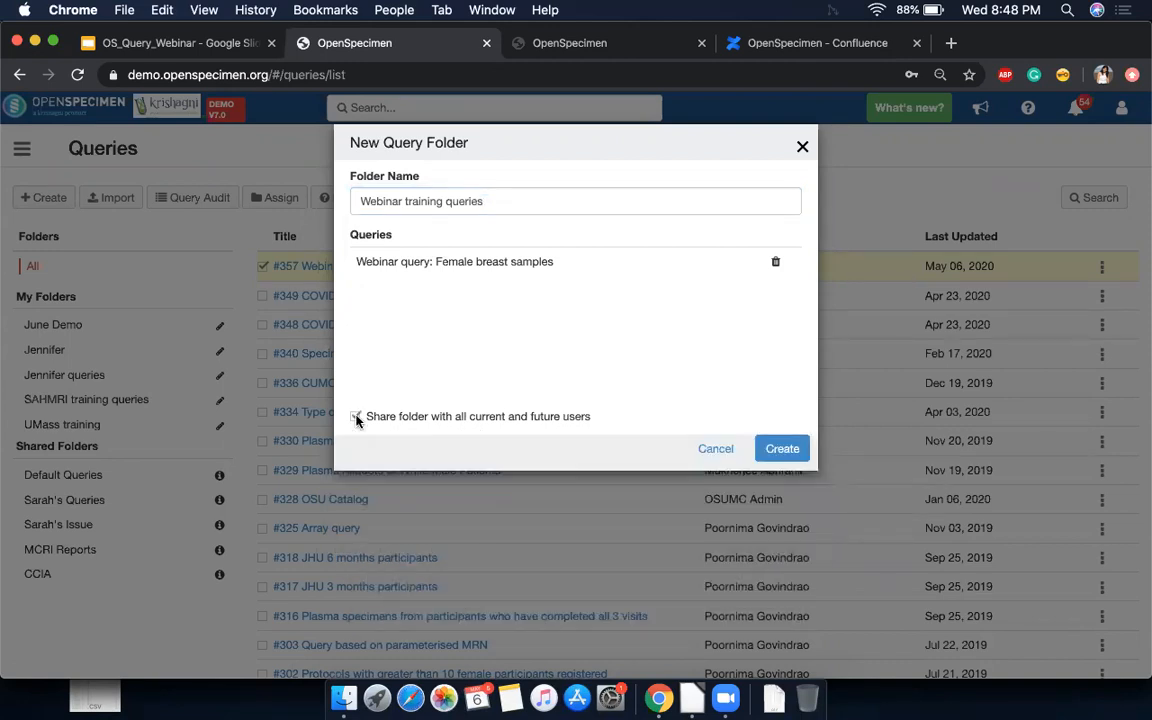
click(786, 450)
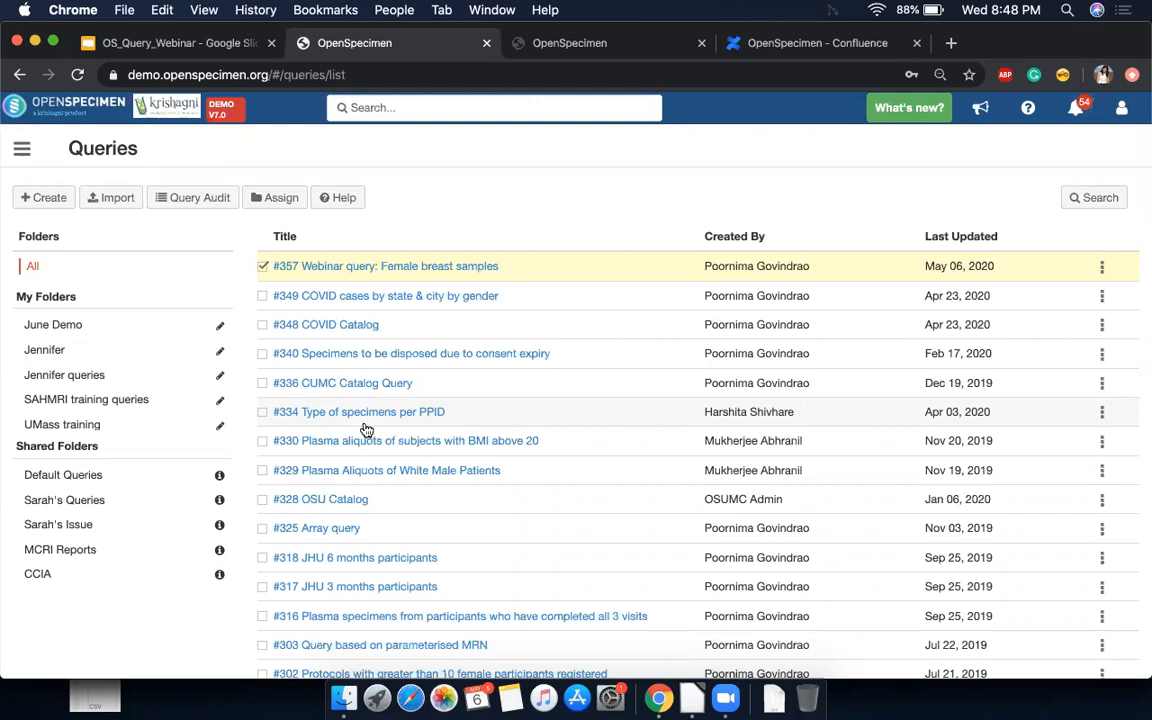
Step: Edit the saved query so its Specimen Type filter uses the operator All and is a parameterized filter
click(1102, 266)
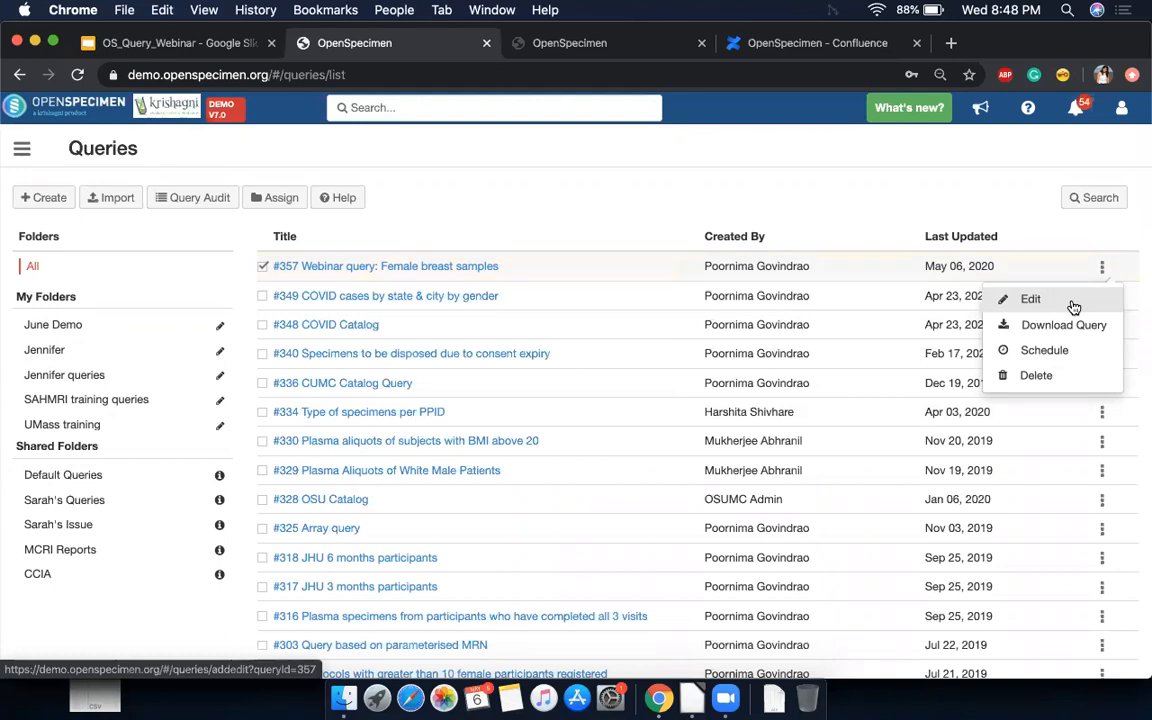
click(1072, 302)
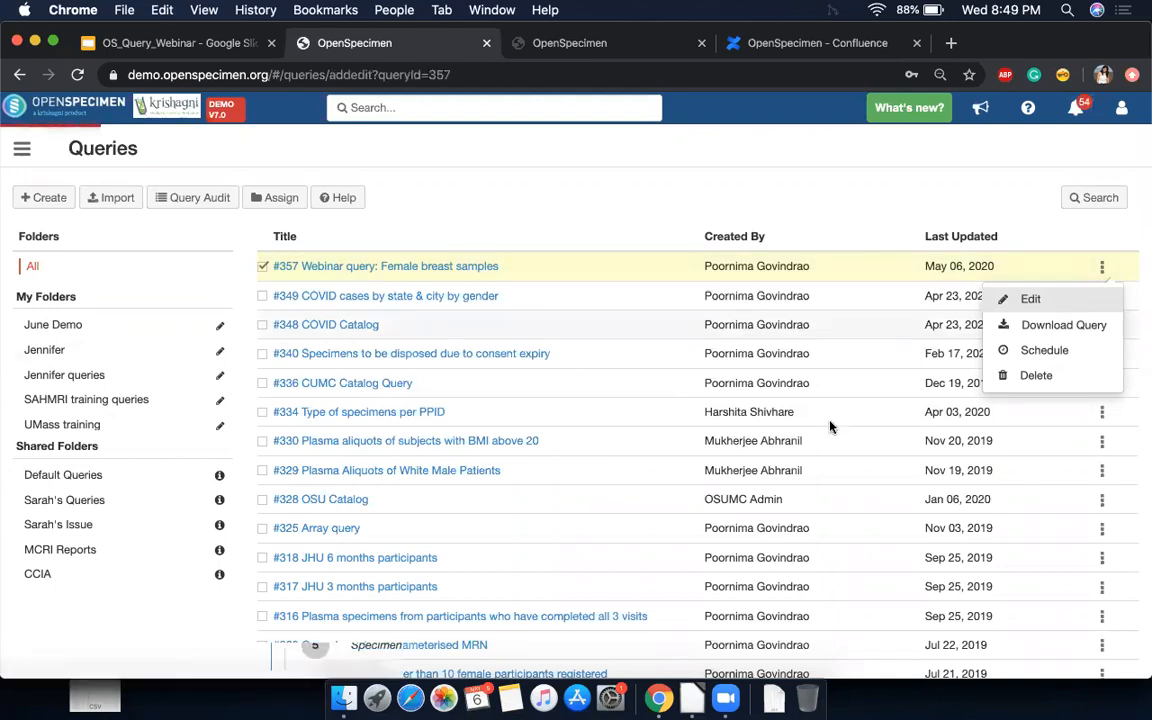
scroll(807, 560, down, 1)
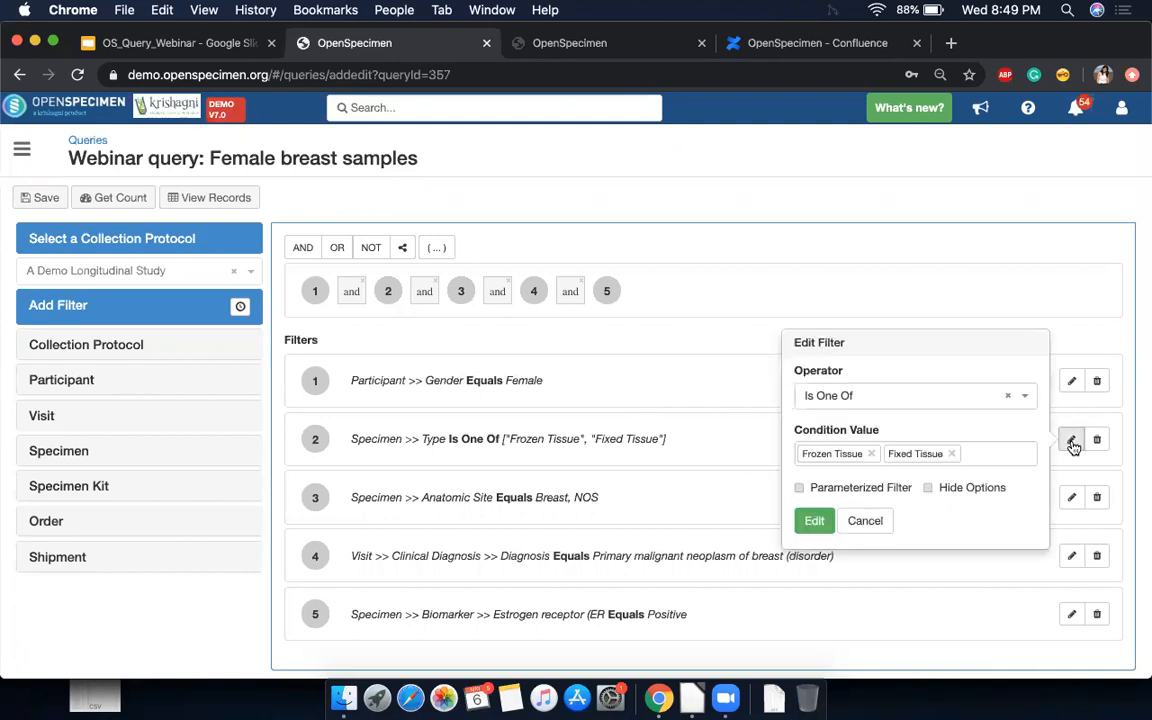
click(950, 399)
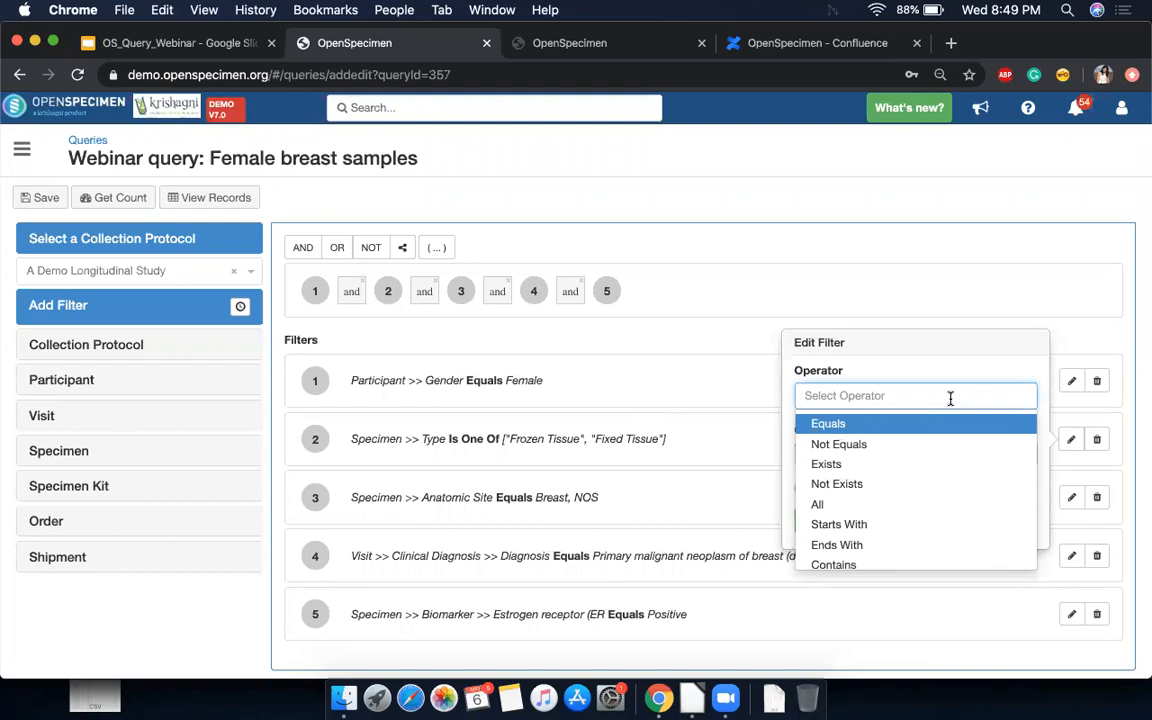
click(818, 505)
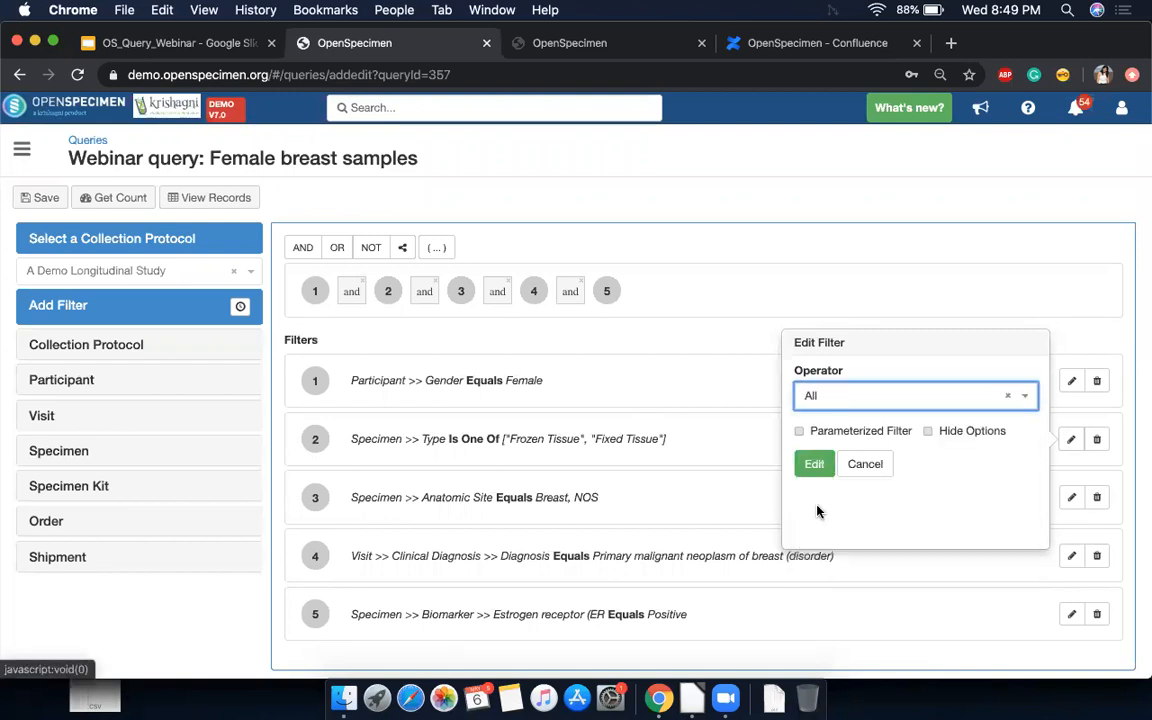
click(799, 432)
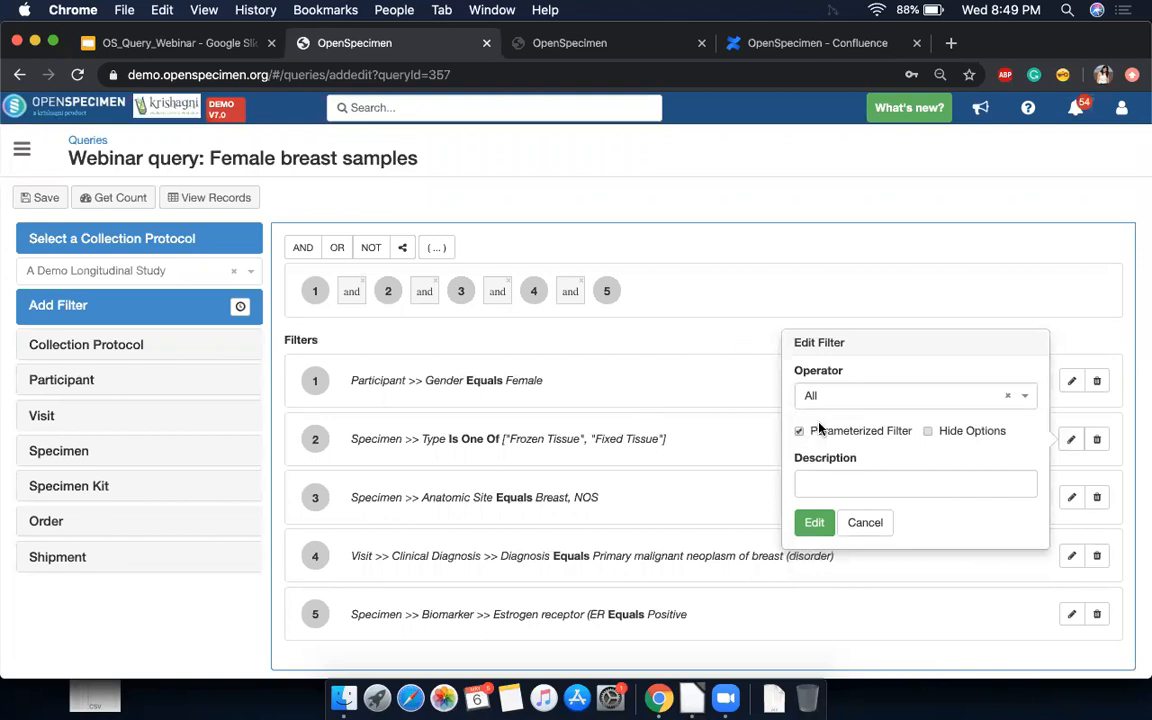
click(814, 523)
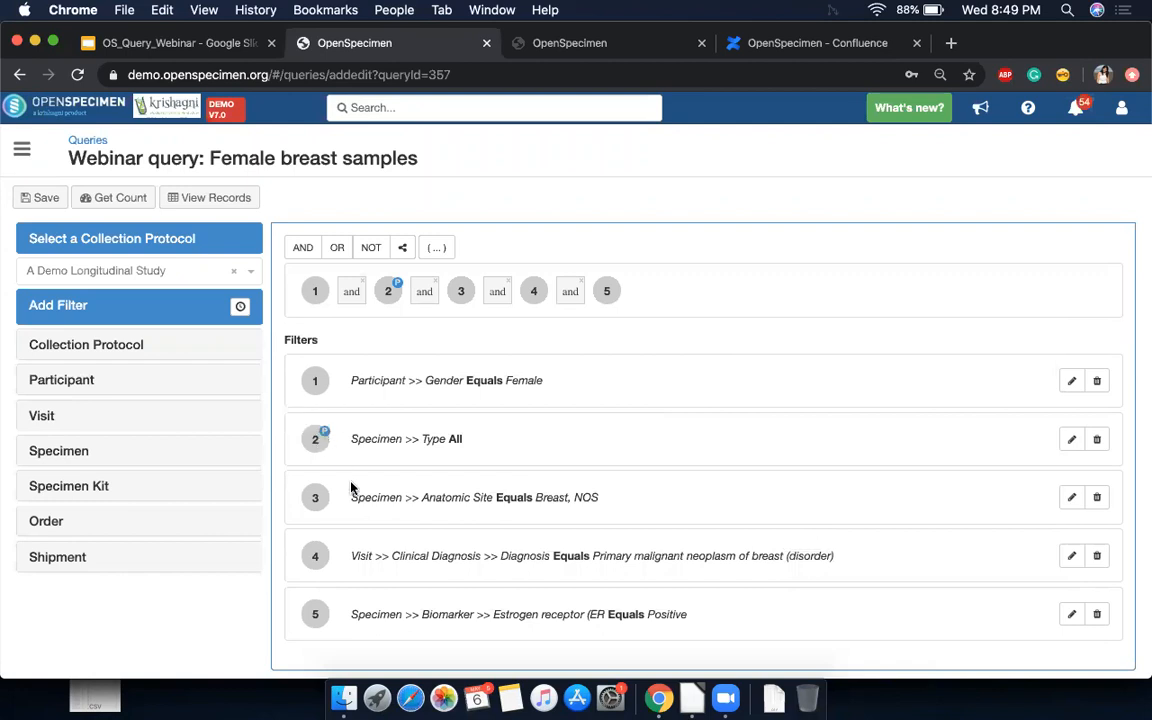
Step: View the query's records, narrow them to Frozen Tissue with the Type filter, and clear that filter again
click(213, 204)
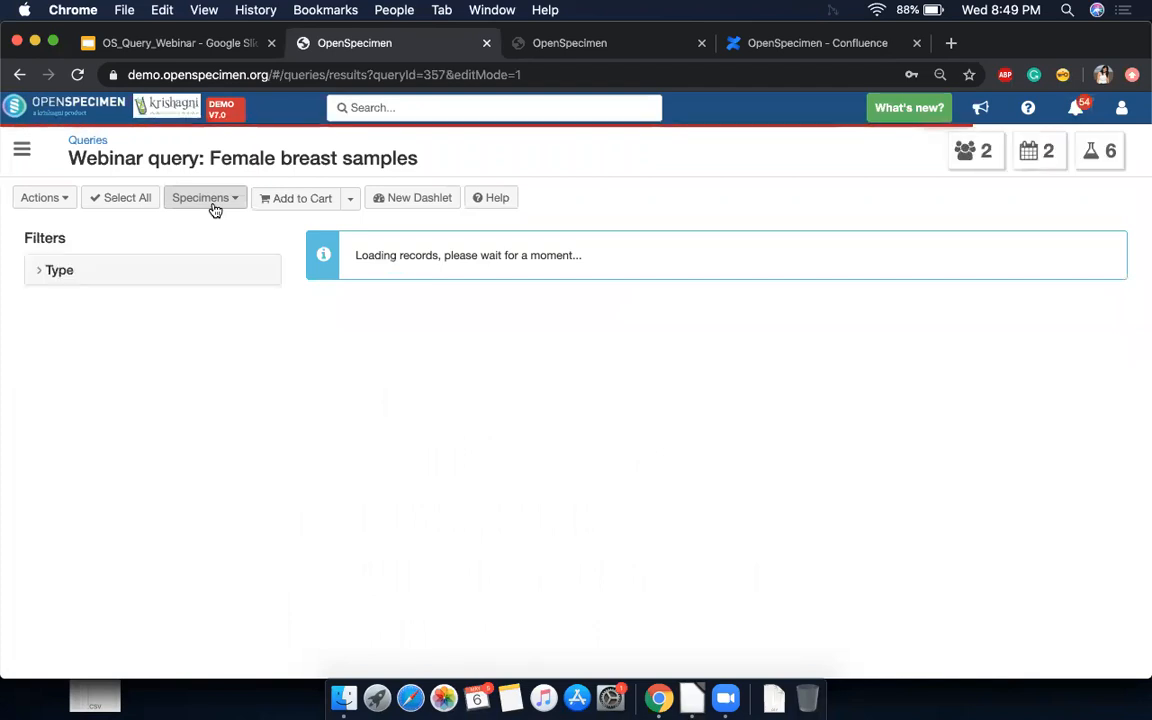
click(40, 274)
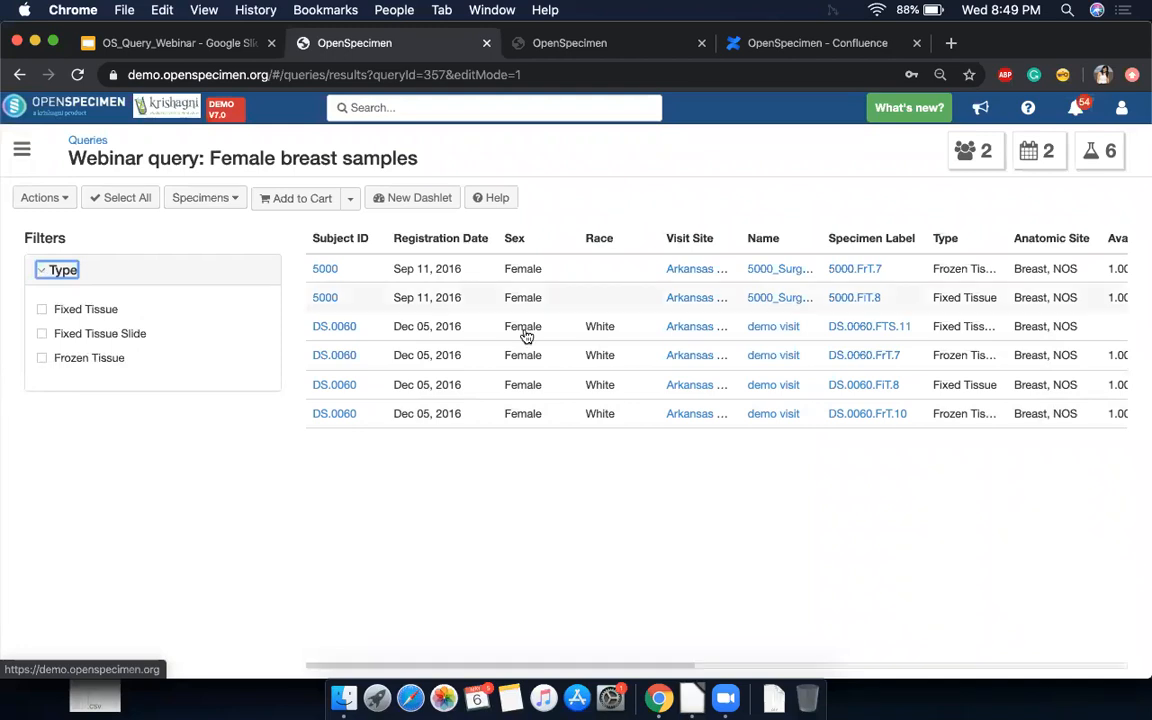
click(43, 360)
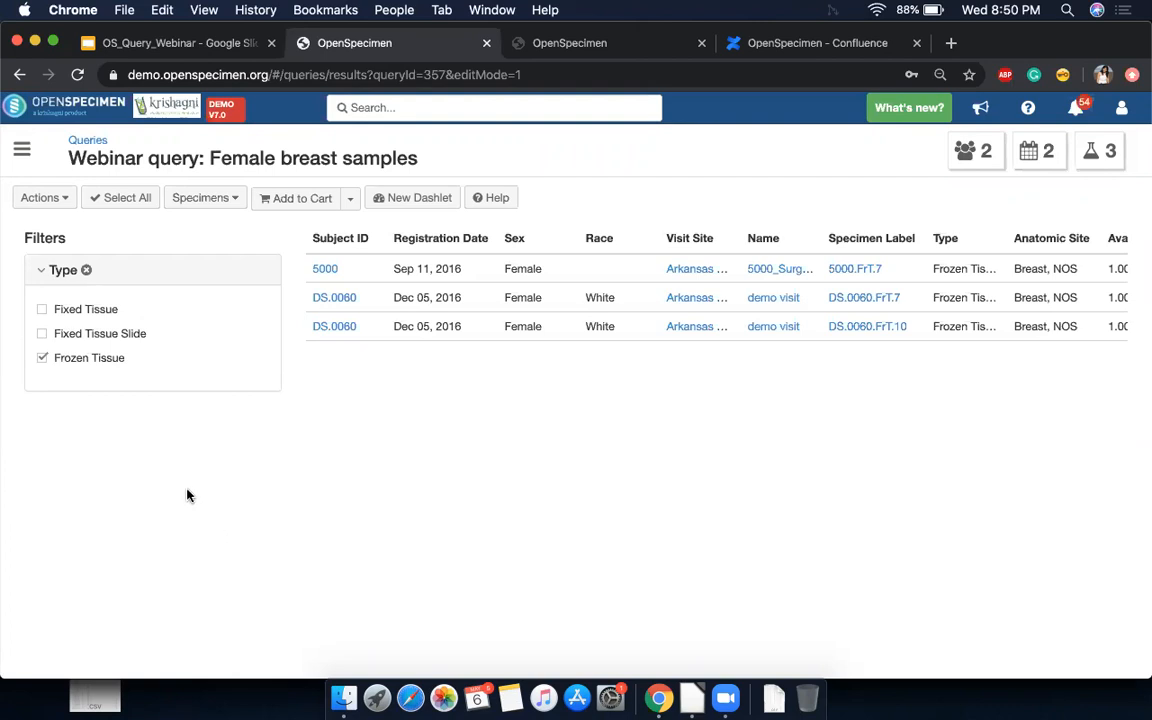
click(41, 359)
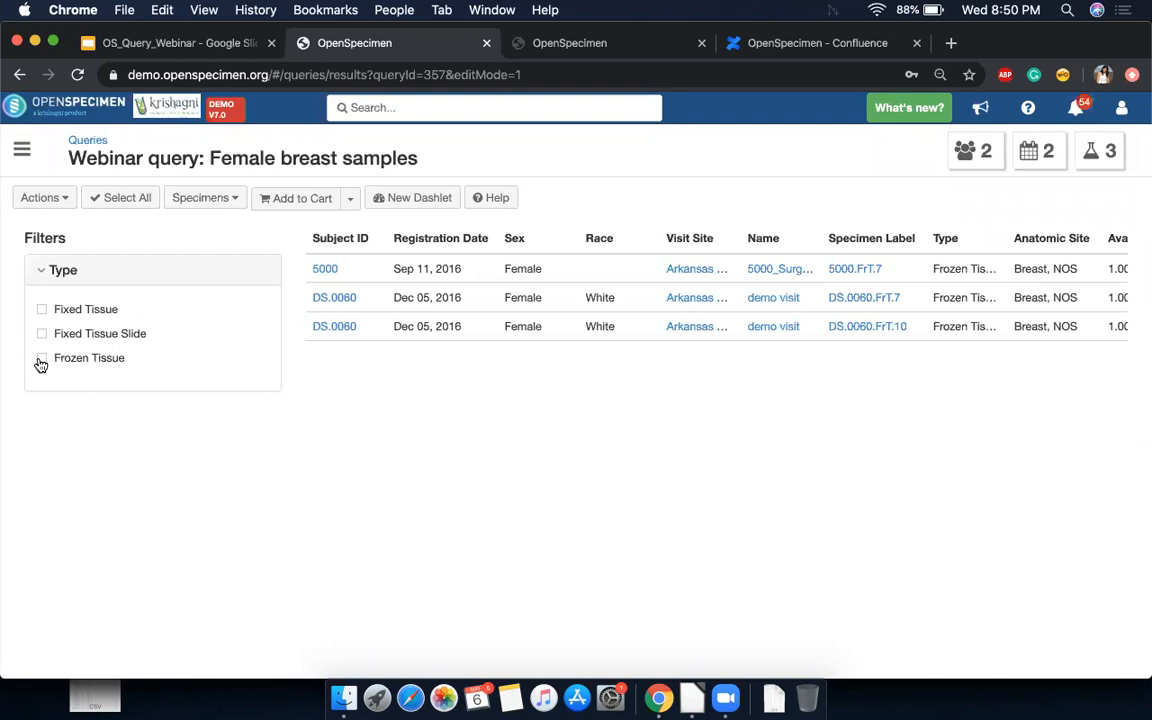
Step: Save a copy of the edited query titled "Webinar query: Female breast samples v2"
click(52, 198)
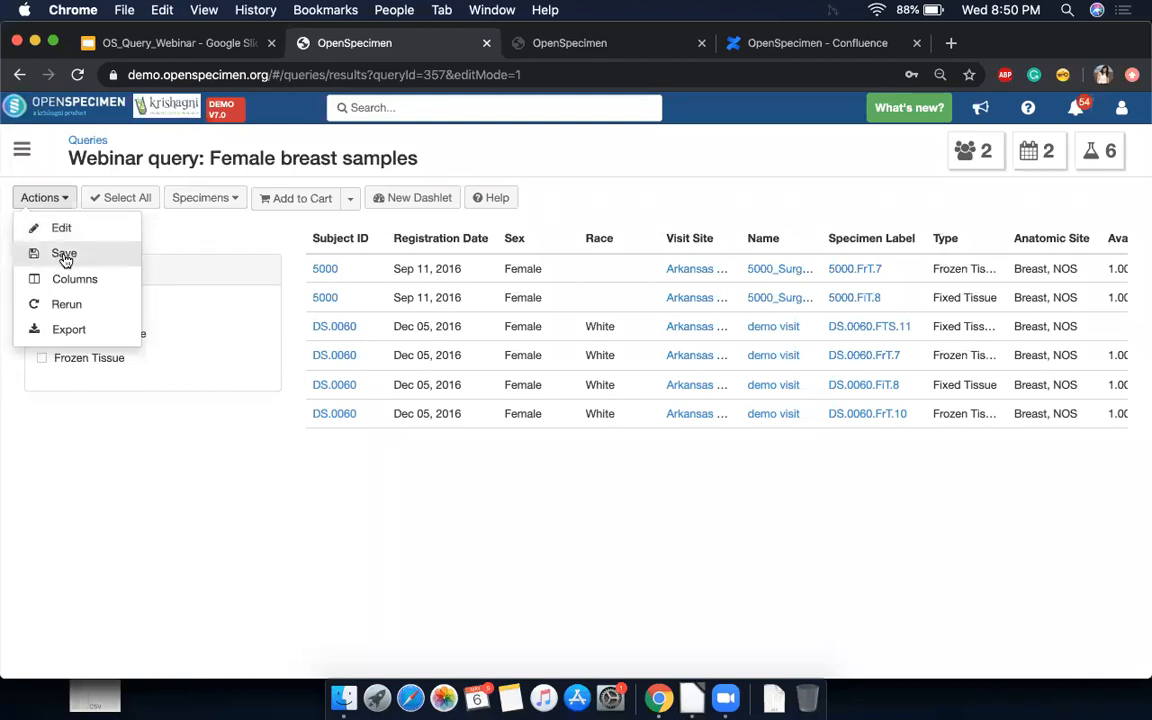
click(64, 255)
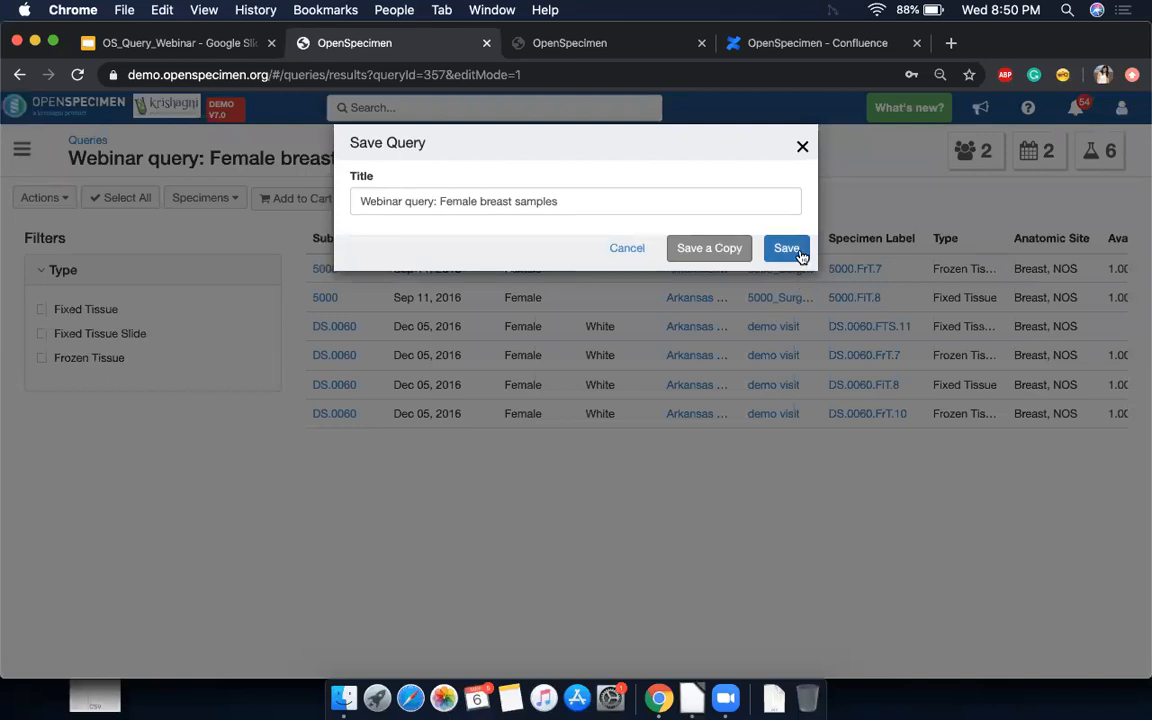
click(616, 192)
text(v1)
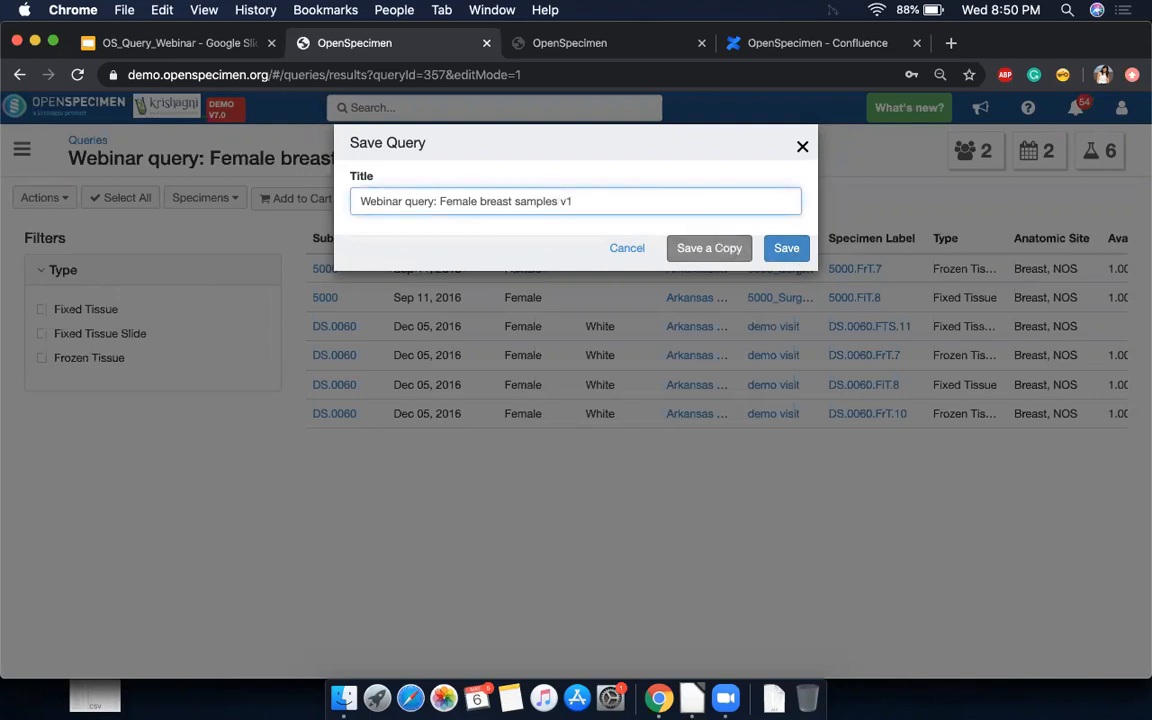
key(BackSpace)
text(2)
click(719, 258)
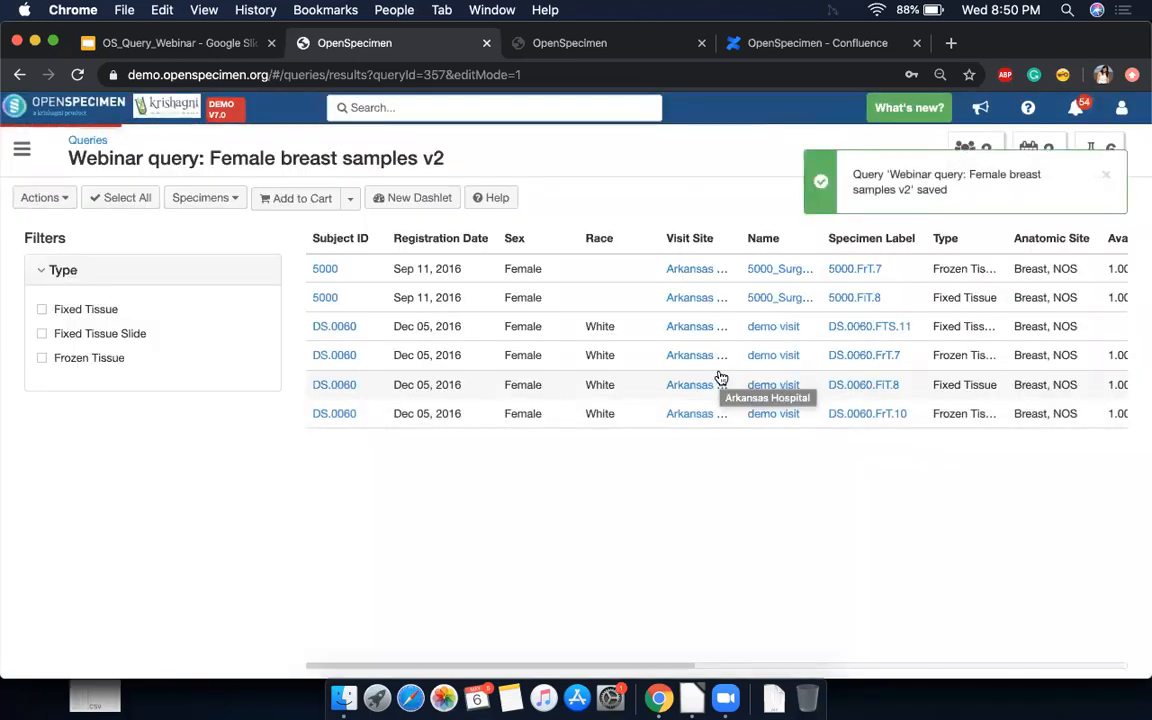
Step: Check the saved queries in the queries list and switch to the OS_Query_Webinar presentation in Google Slides
click(90, 142)
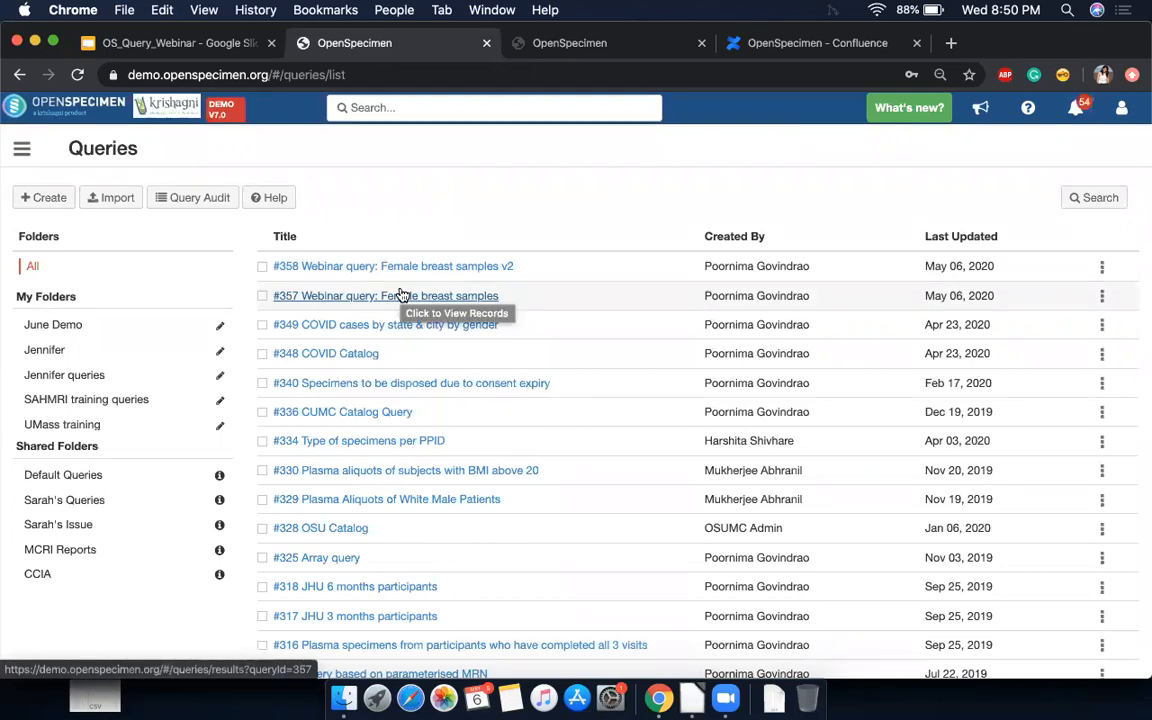
click(187, 44)
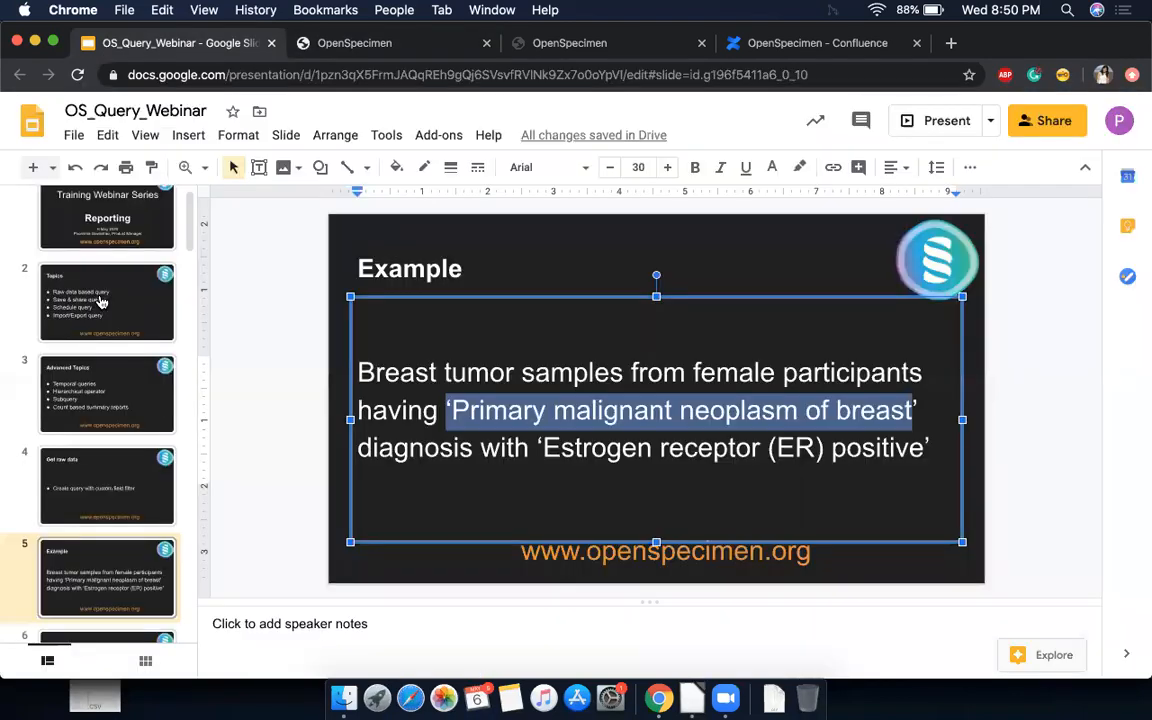
Step: Present the webinar slides from the Example slide without full screen and advance to the Scheduled queries slide
click(335, 488)
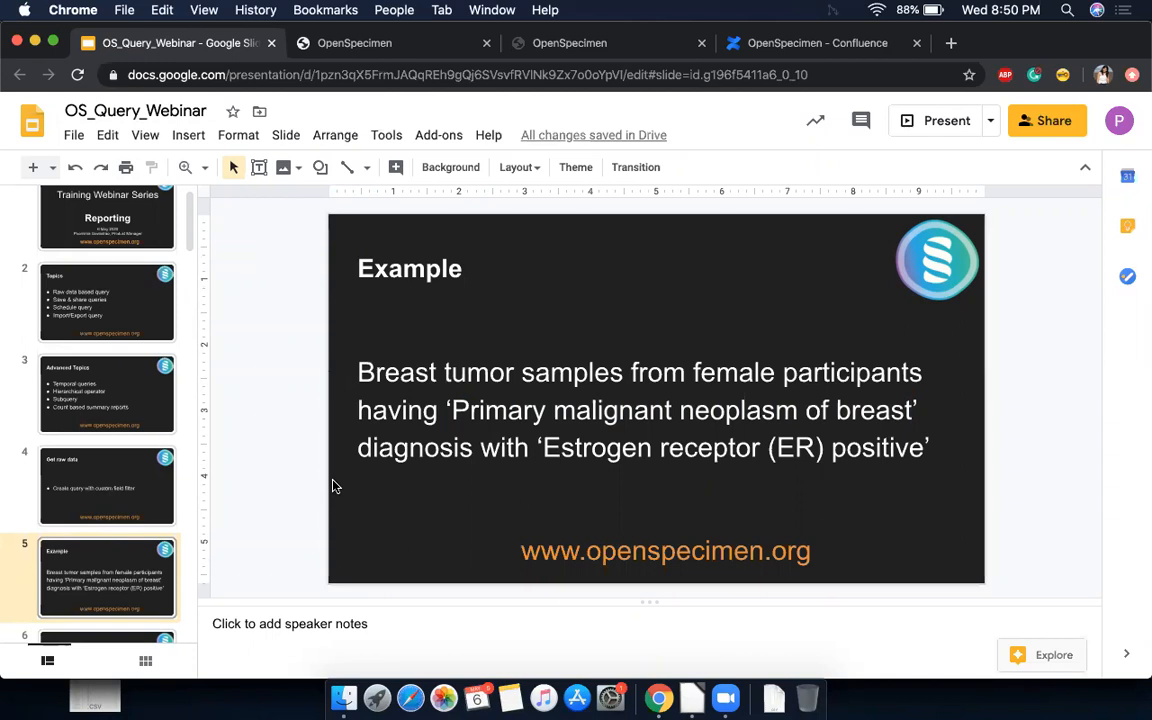
click(945, 125)
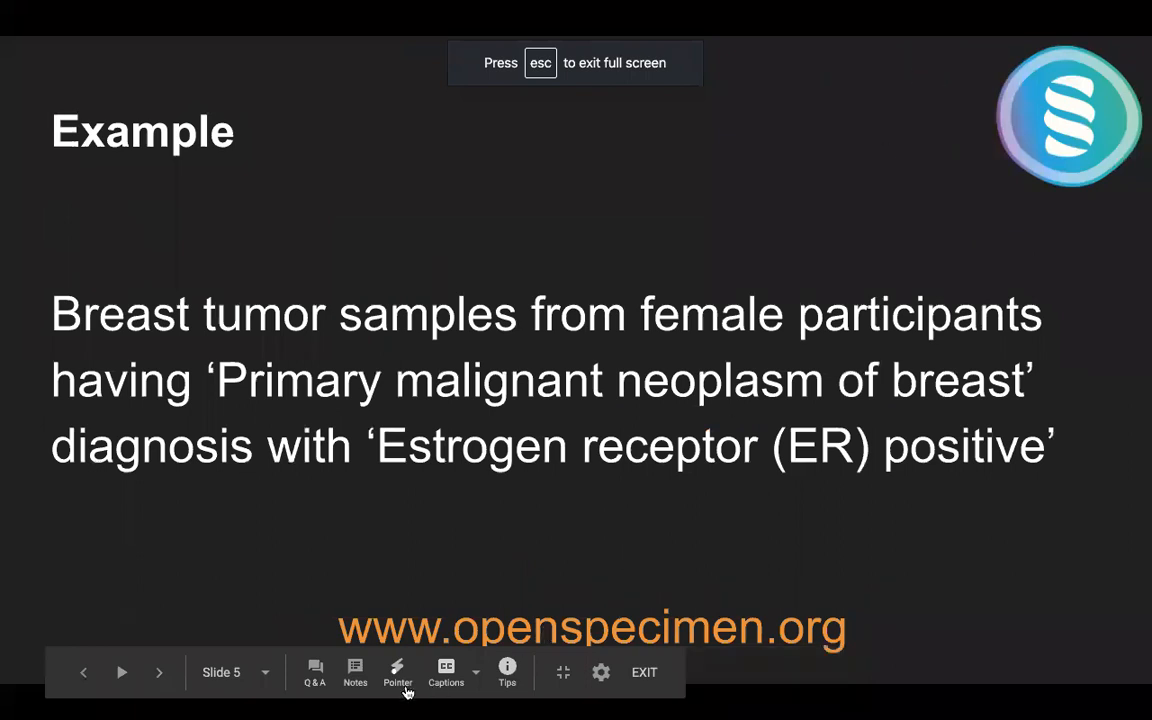
click(563, 675)
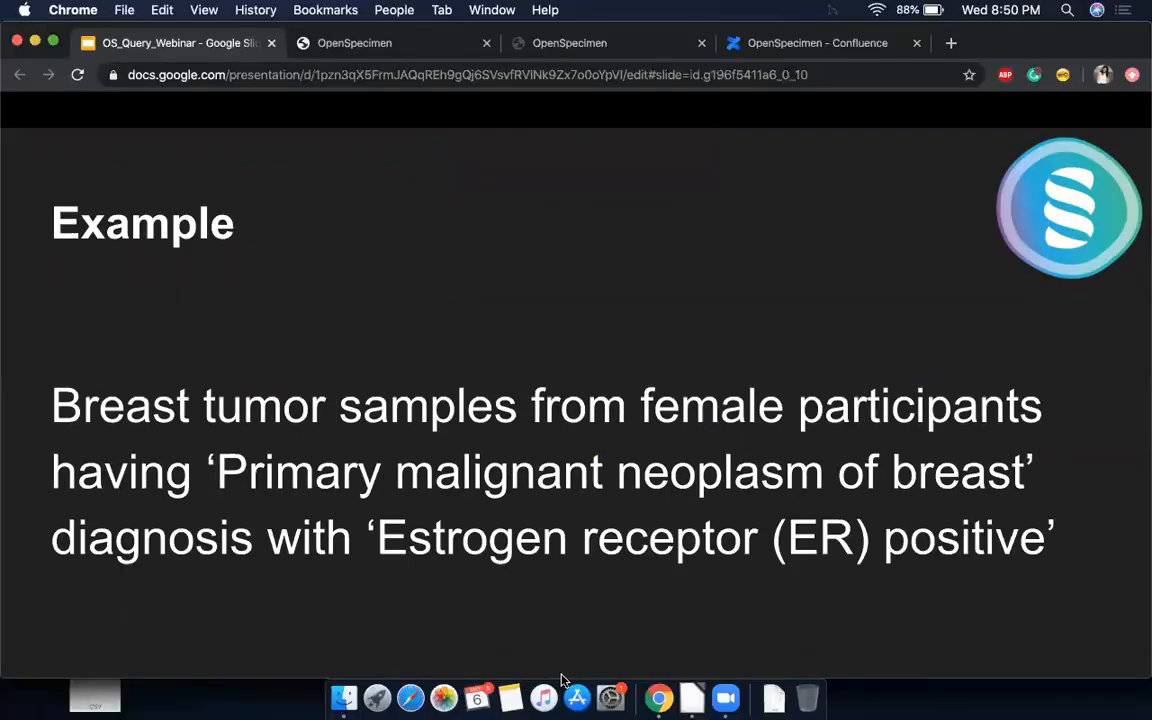
key(Right)
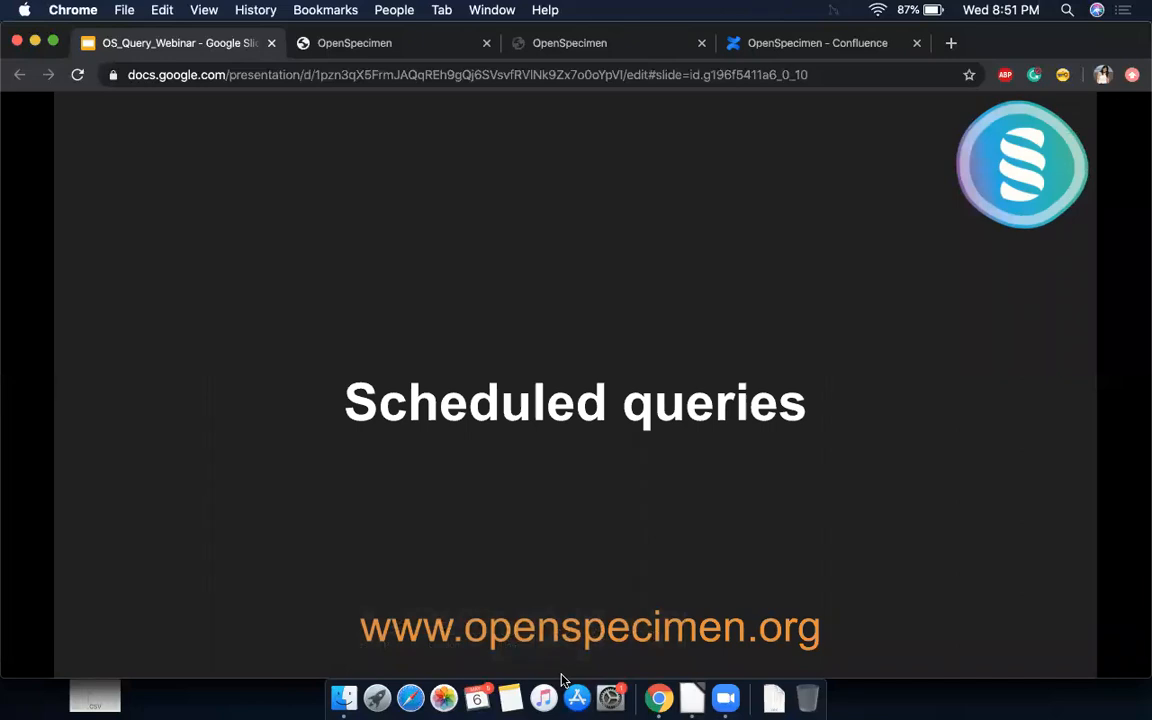
Step: Switch to OpenSpecimen, try scheduling "Webinar query: Female breast samples v2" weekly on Monday, and discard the job
click(376, 41)
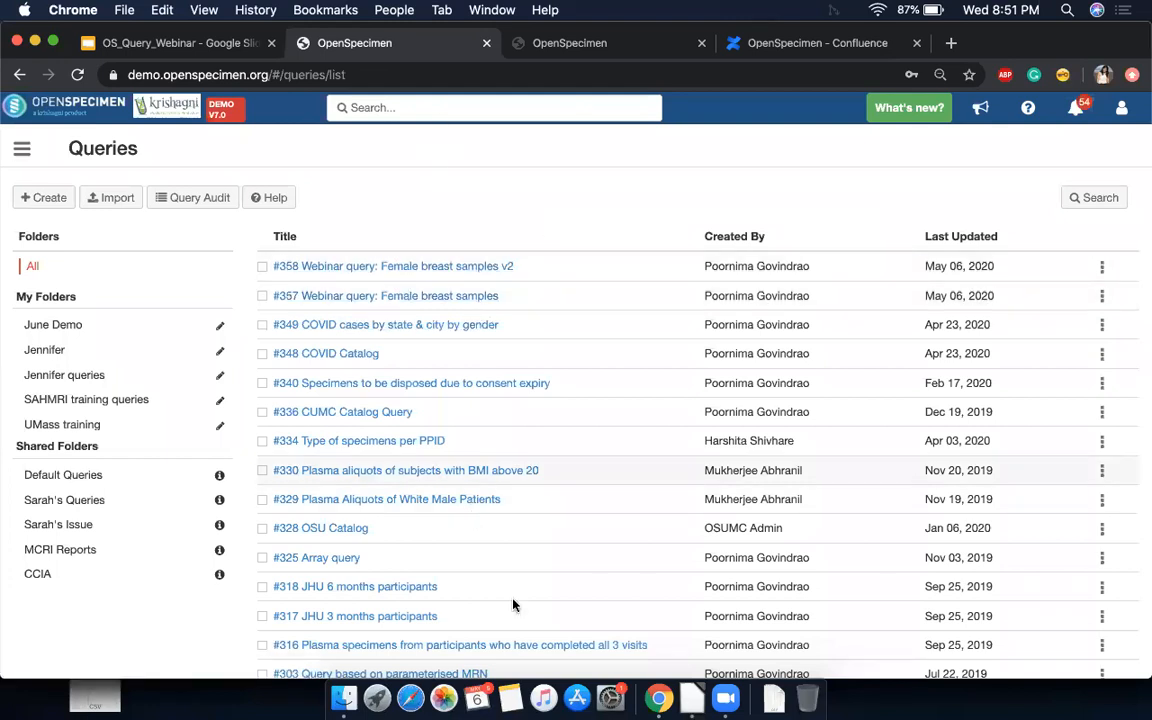
click(1102, 270)
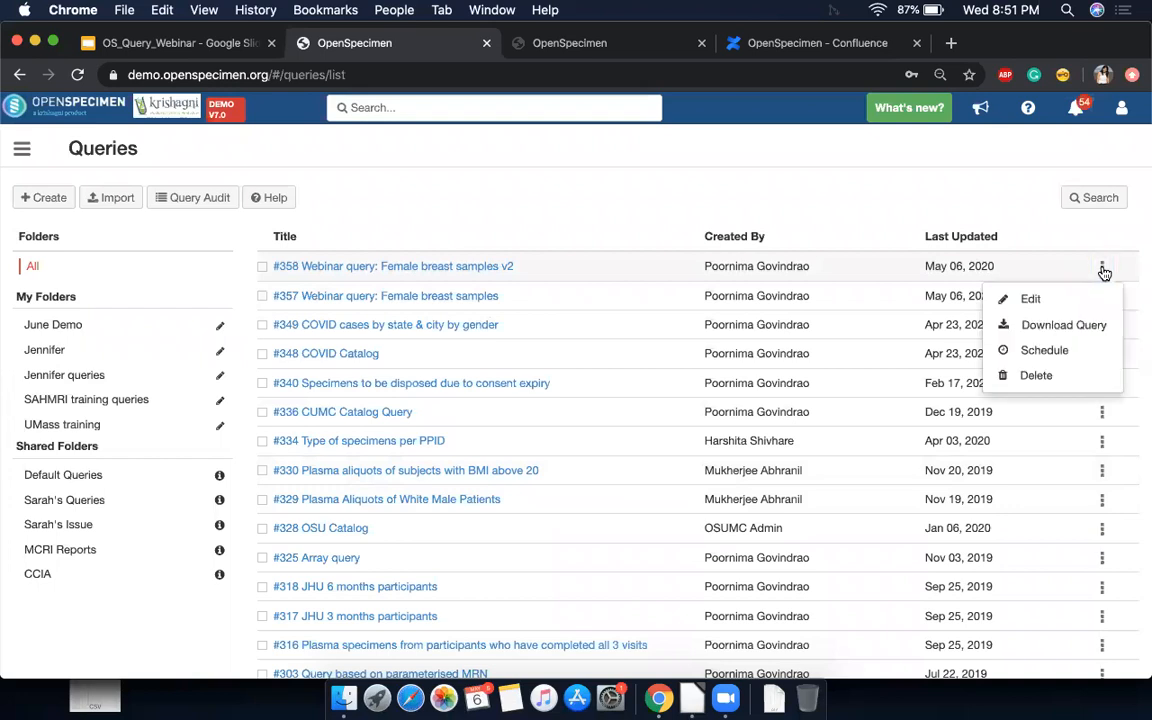
click(1046, 352)
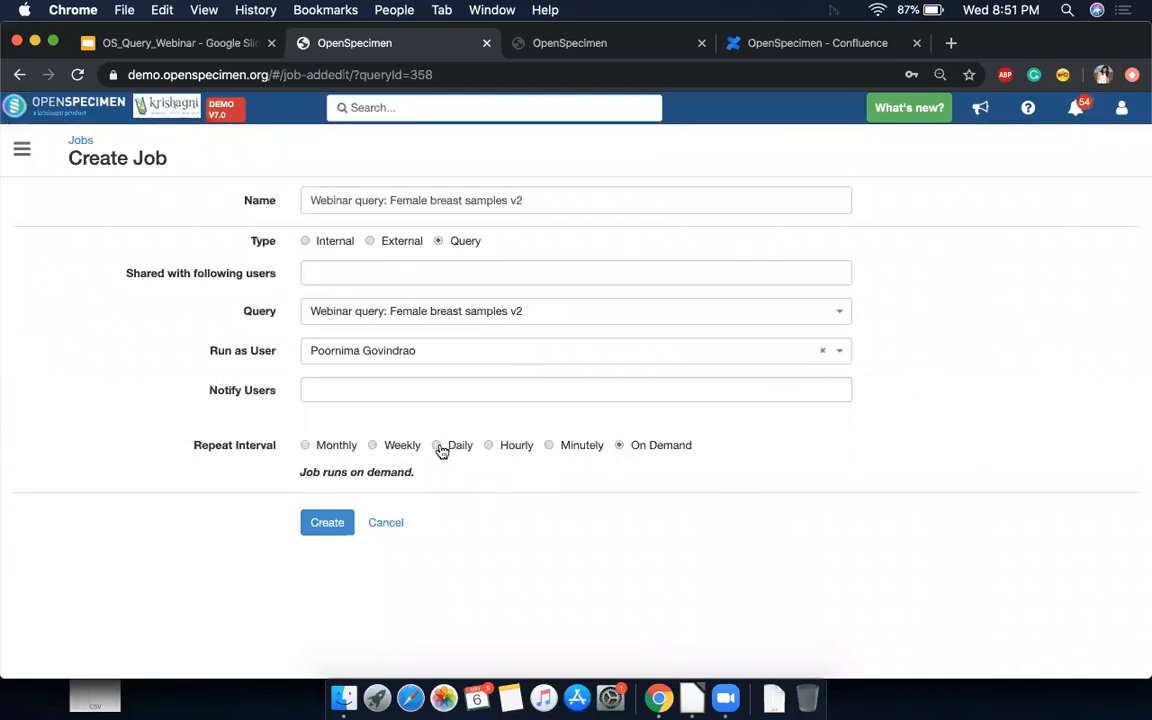
click(375, 446)
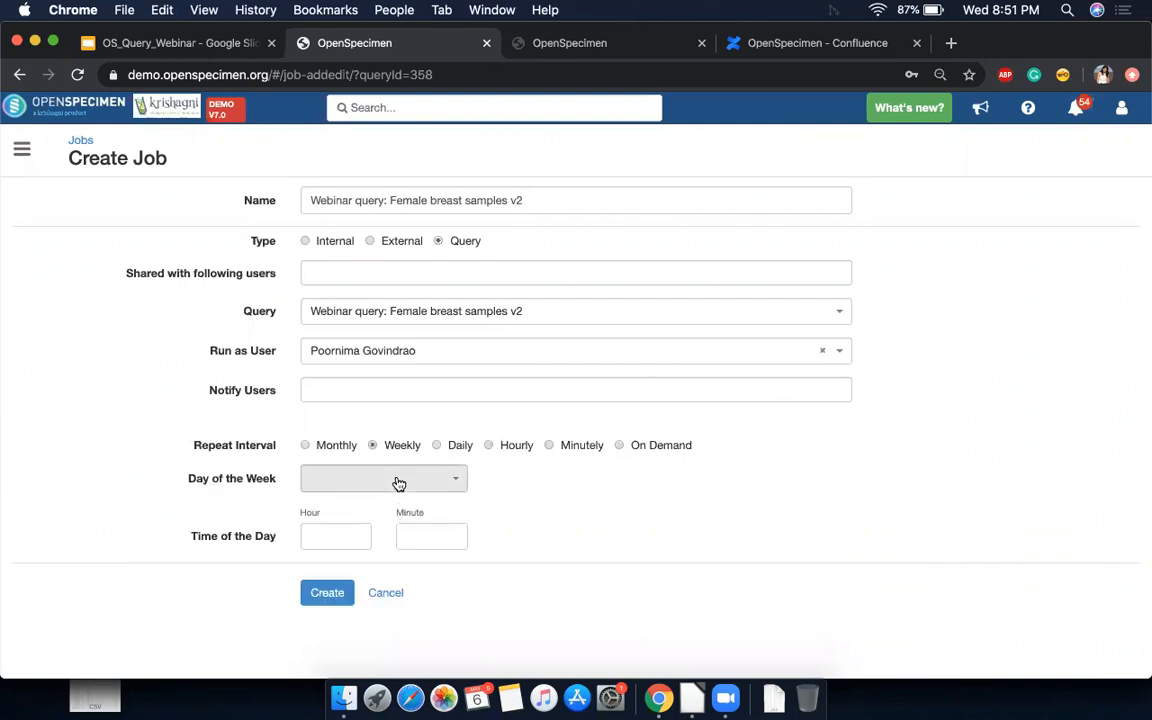
click(398, 483)
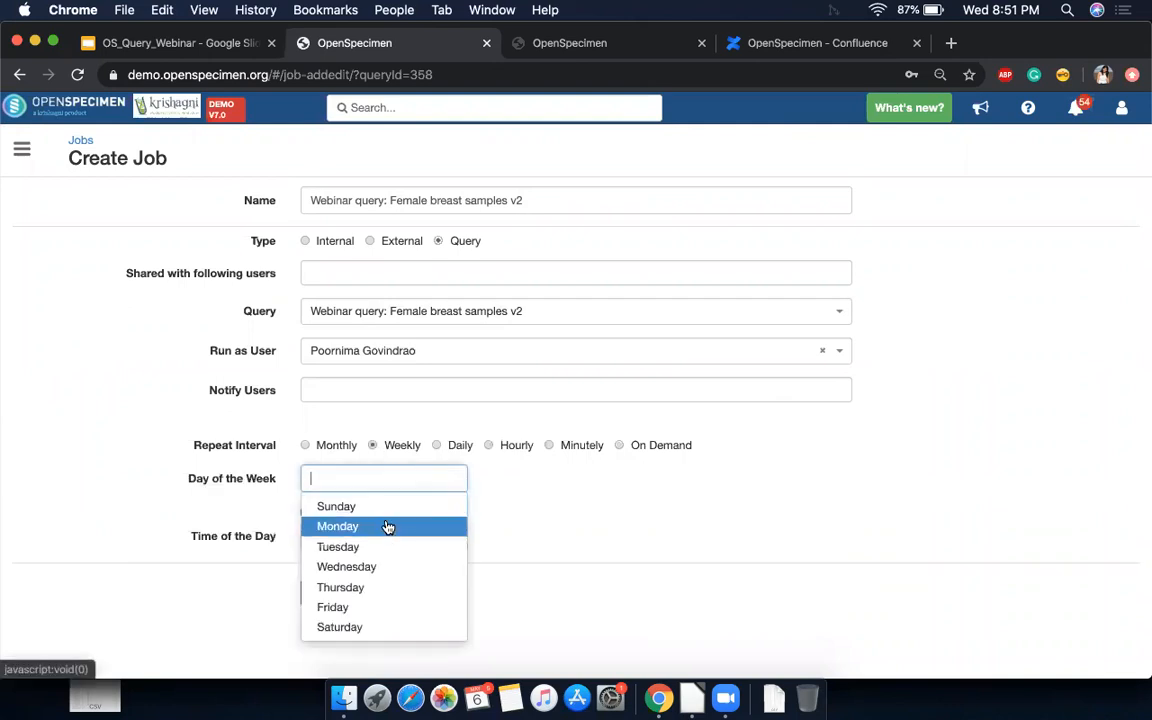
click(386, 525)
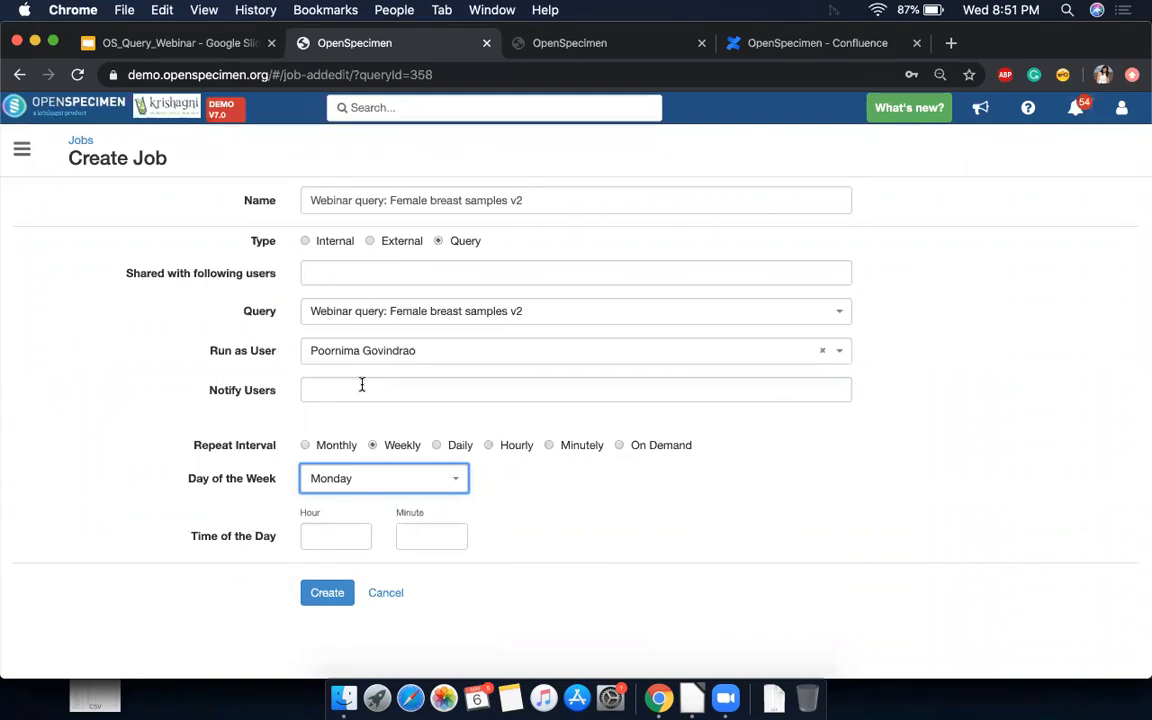
click(388, 595)
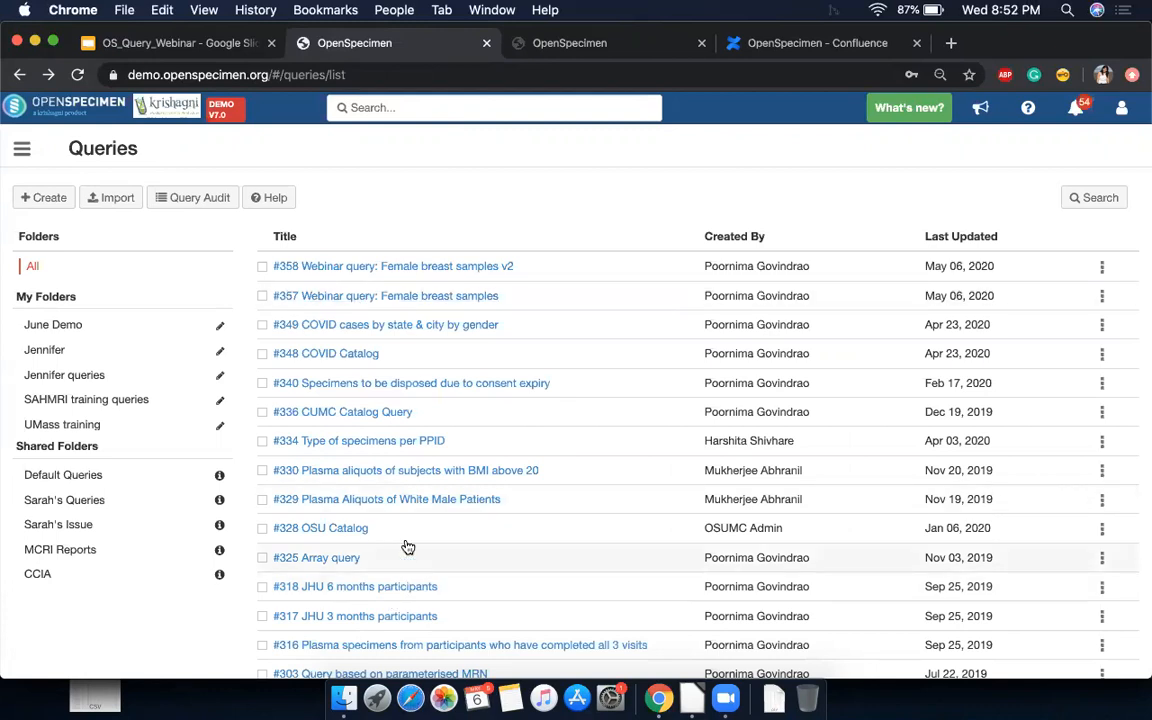
Step: Show the "Participants turning 18 in next 90 days" slide, and view that query's results from the Default Queries folder in OpenSpecimen
click(233, 44)
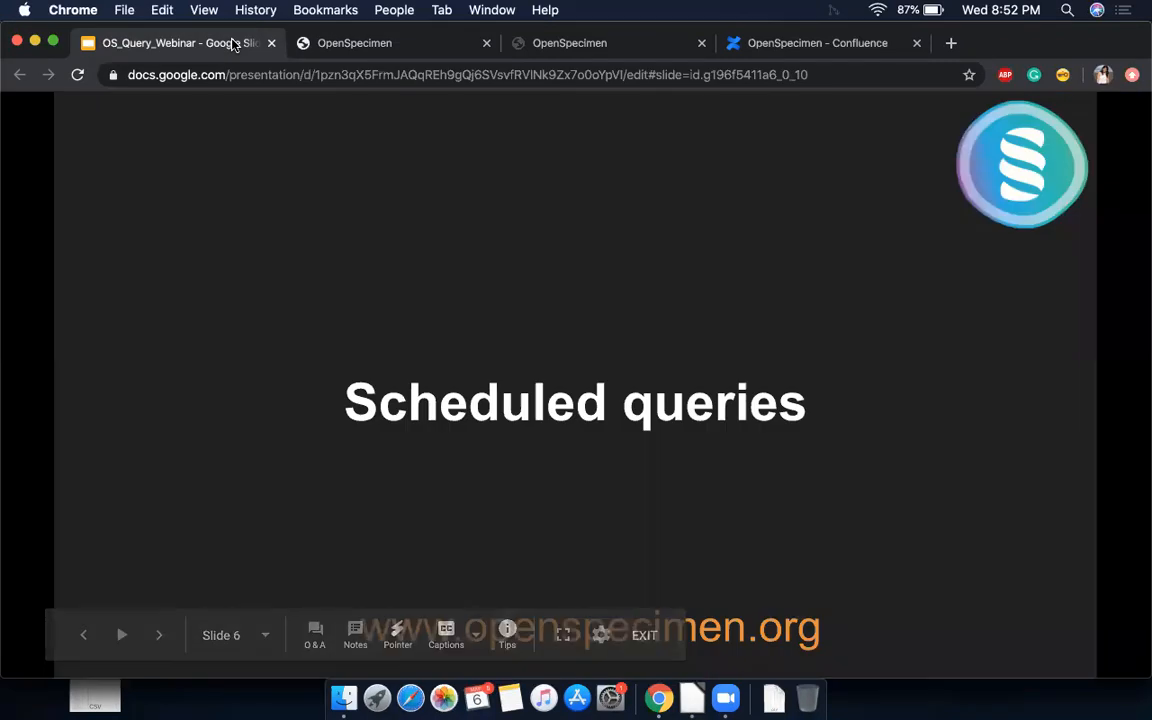
click(379, 339)
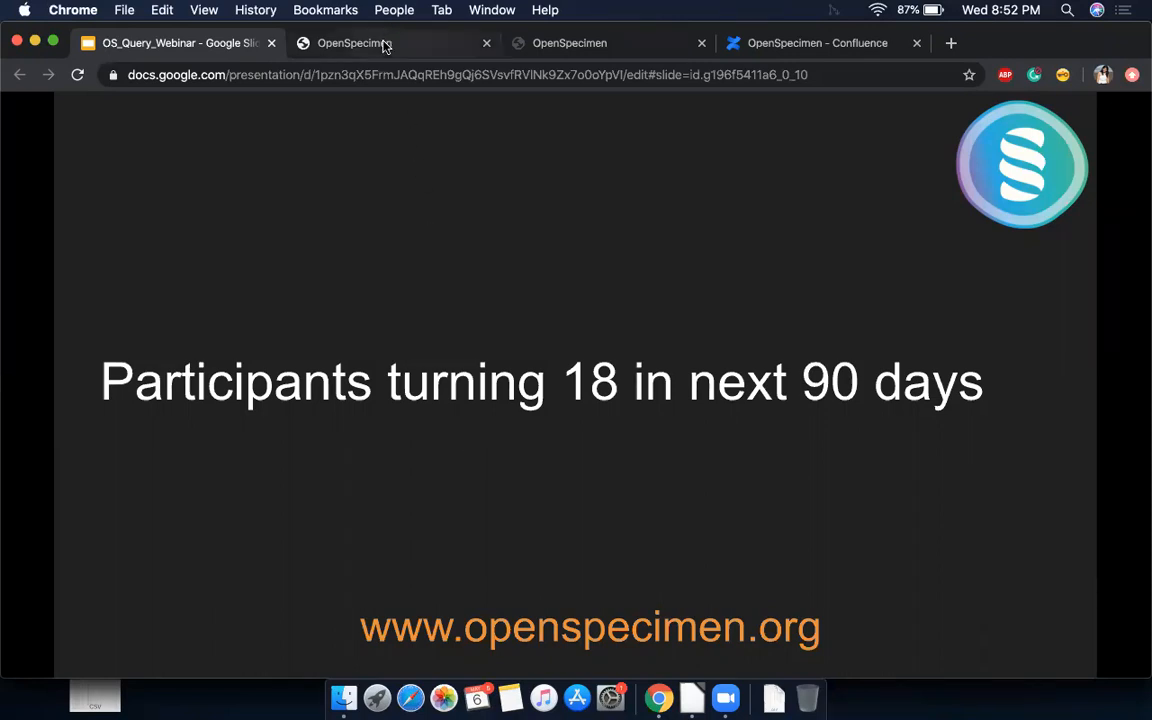
click(346, 42)
click(89, 478)
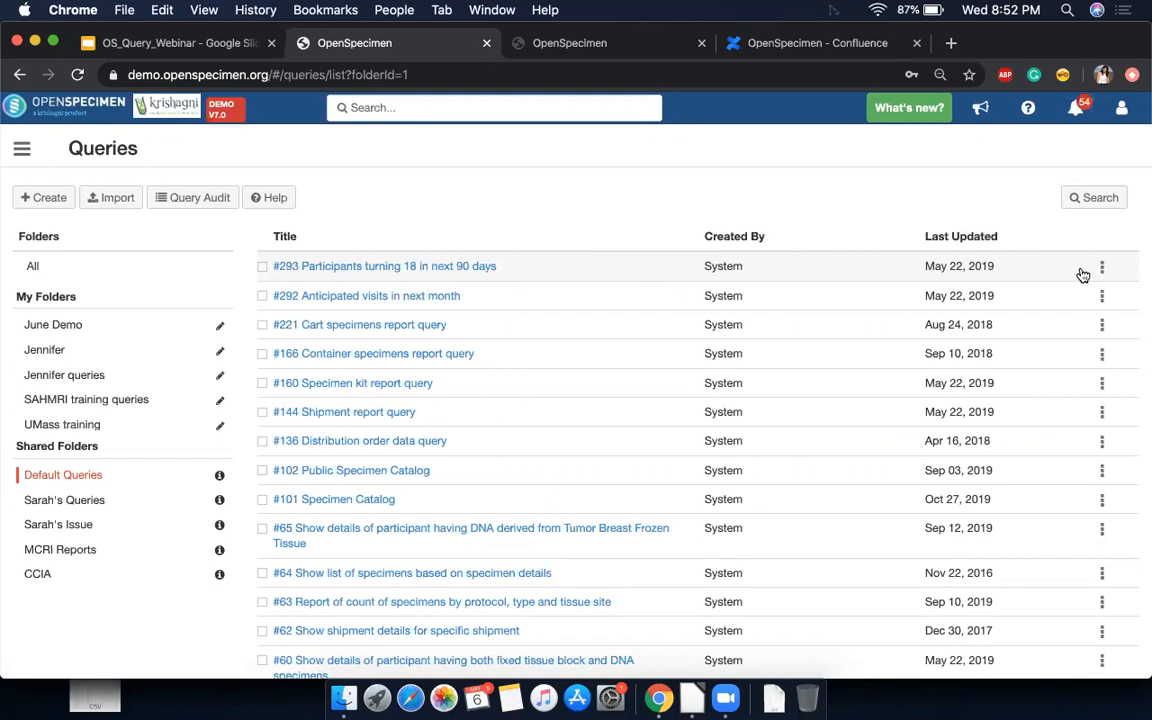
click(452, 280)
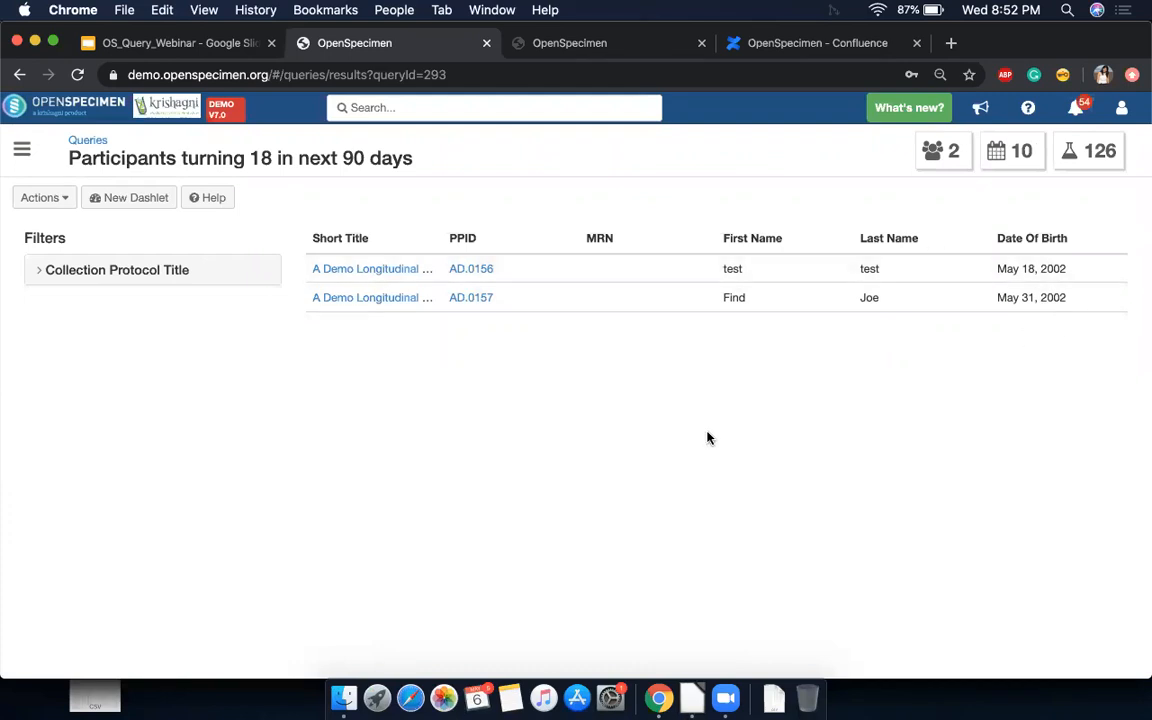
Step: Return to the queries list, switch to the Google Slides presentation and advance to the "Anticipated visits in next month" slide
click(88, 142)
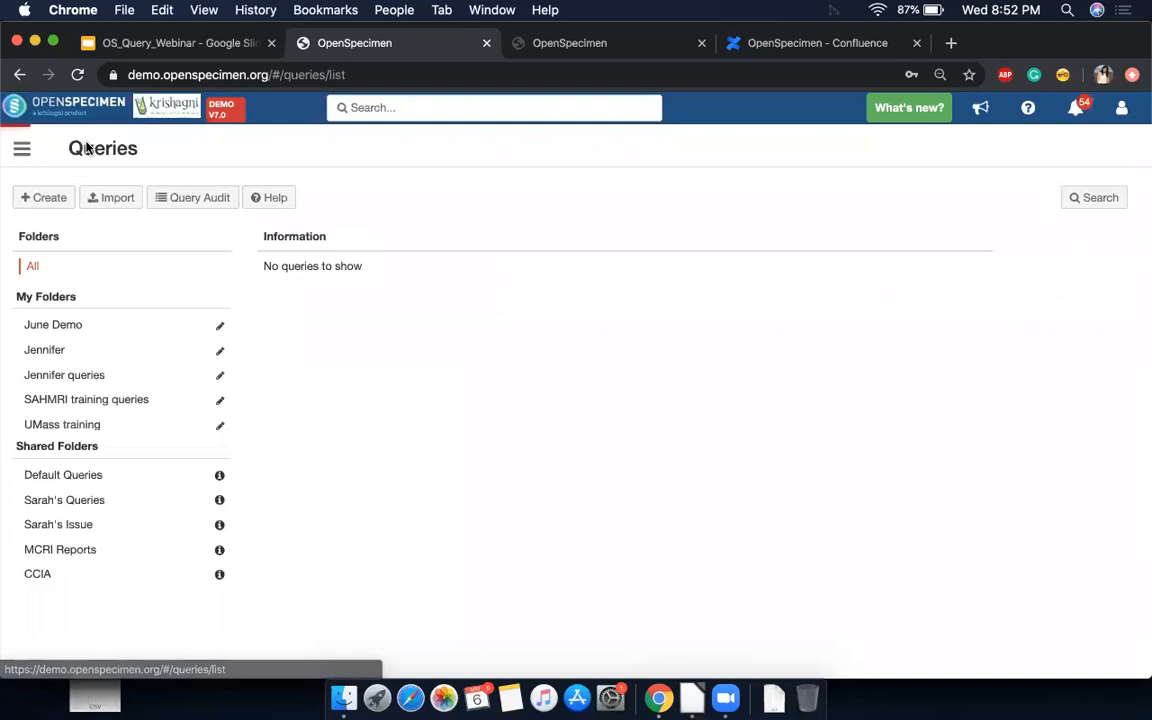
click(180, 44)
click(237, 358)
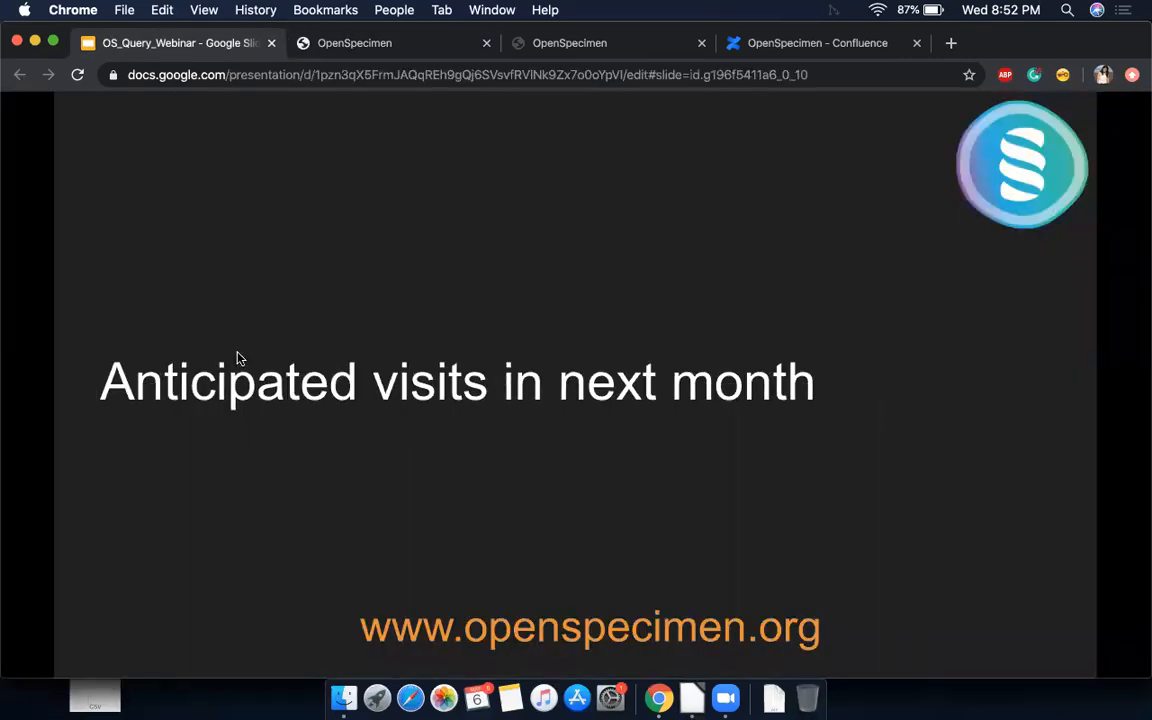
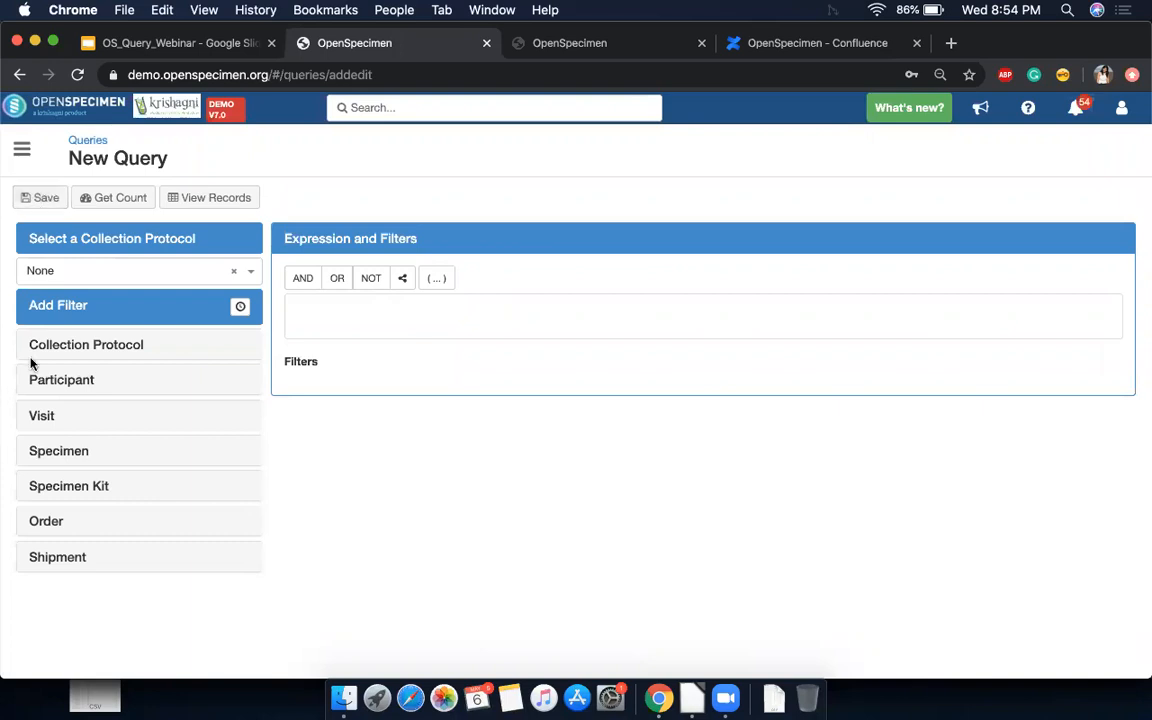
Step: Open a temporal filter form in the new query, and find the "Calculated fields (temporal queries)" page in Confluence by searching for calc
click(240, 309)
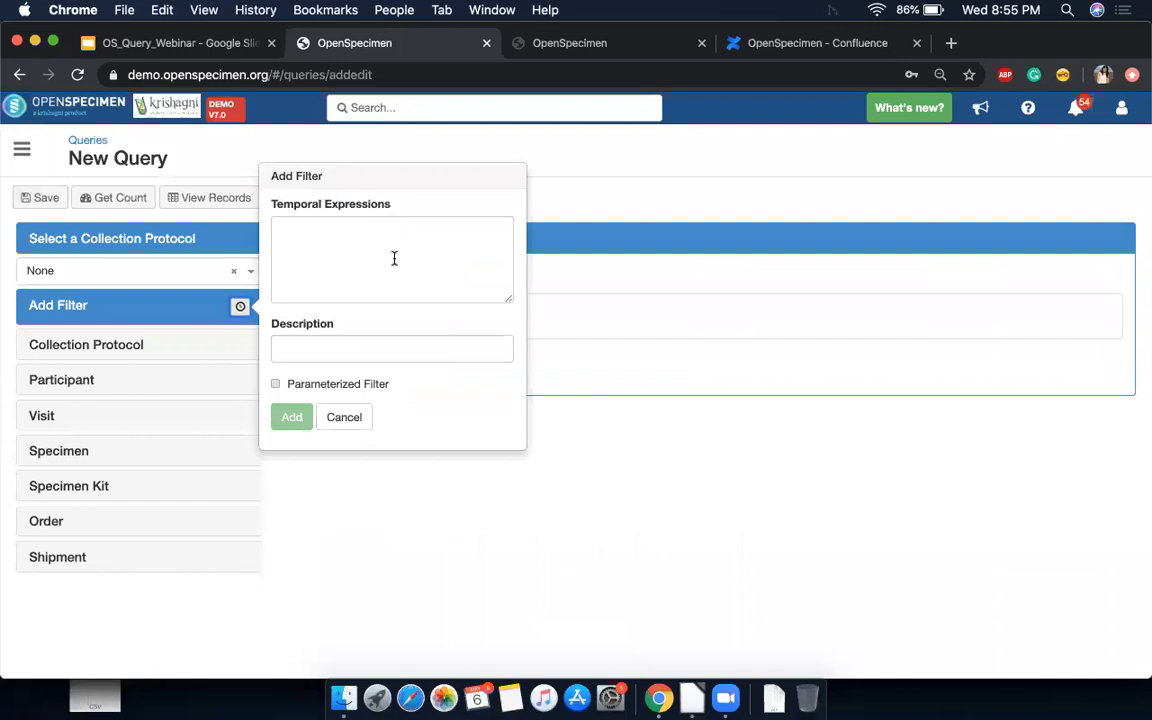
click(784, 42)
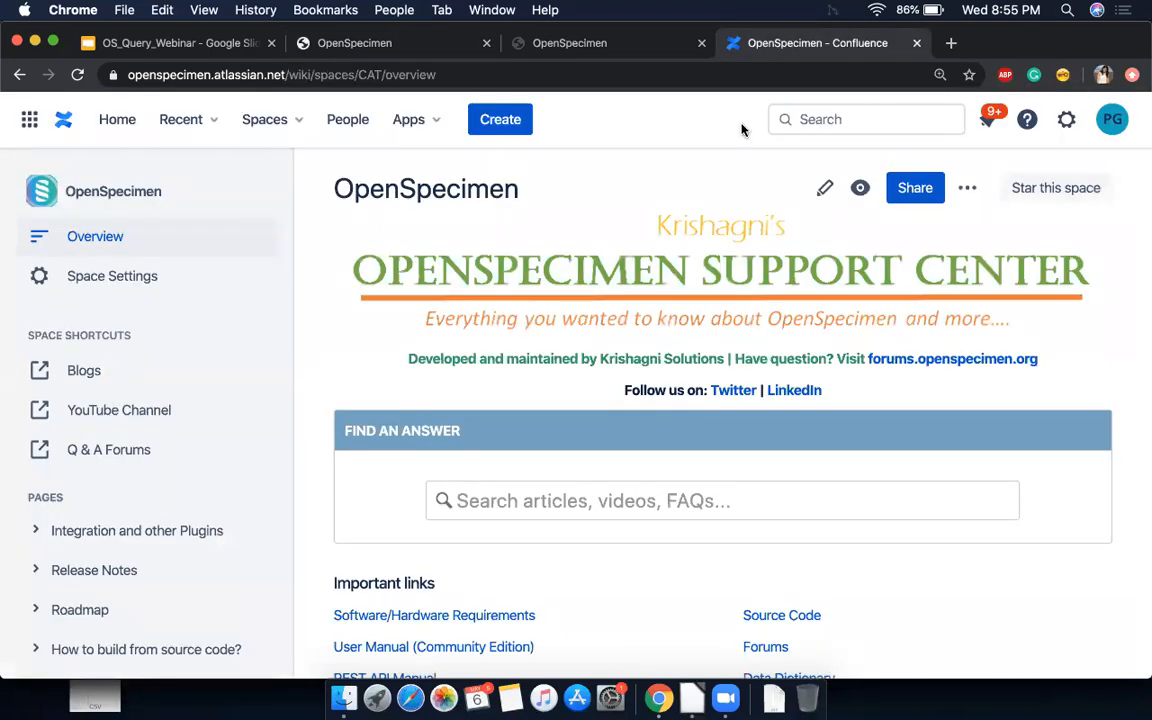
click(806, 119)
text(calc)
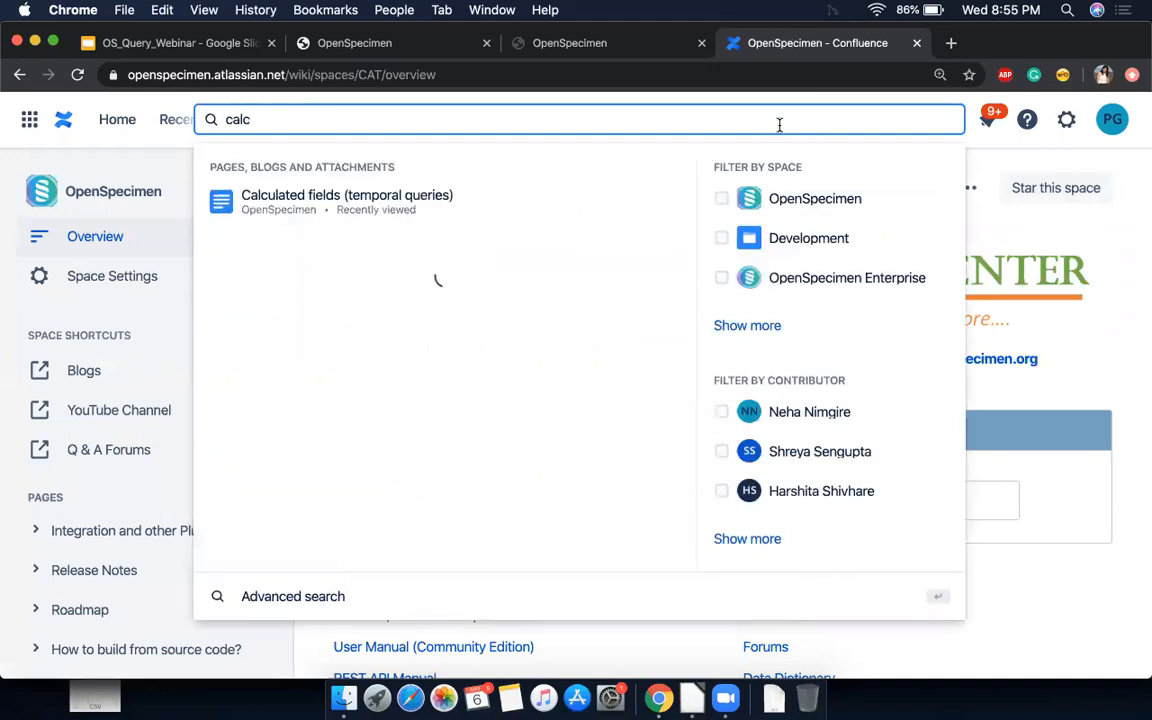
click(456, 205)
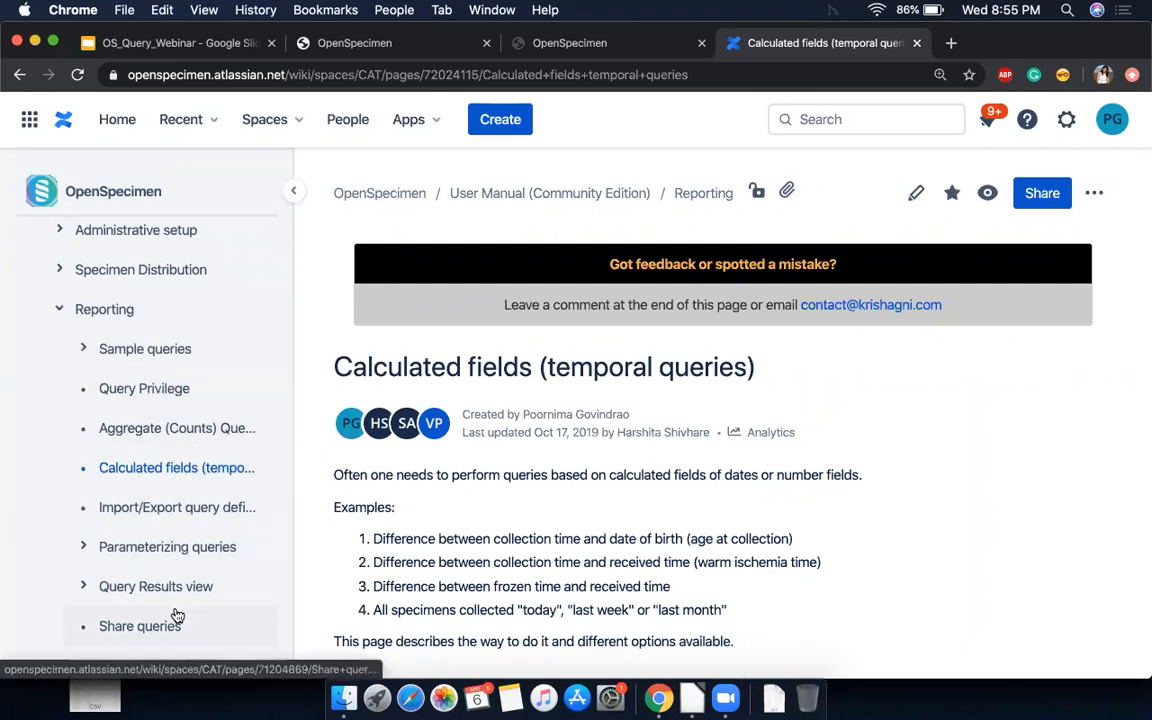
Step: Examine the documentation on creating a temporal query and the available temporal functions, including date_range and date_format
scroll(452, 421, down, 2)
scroll(560, 350, down, 2)
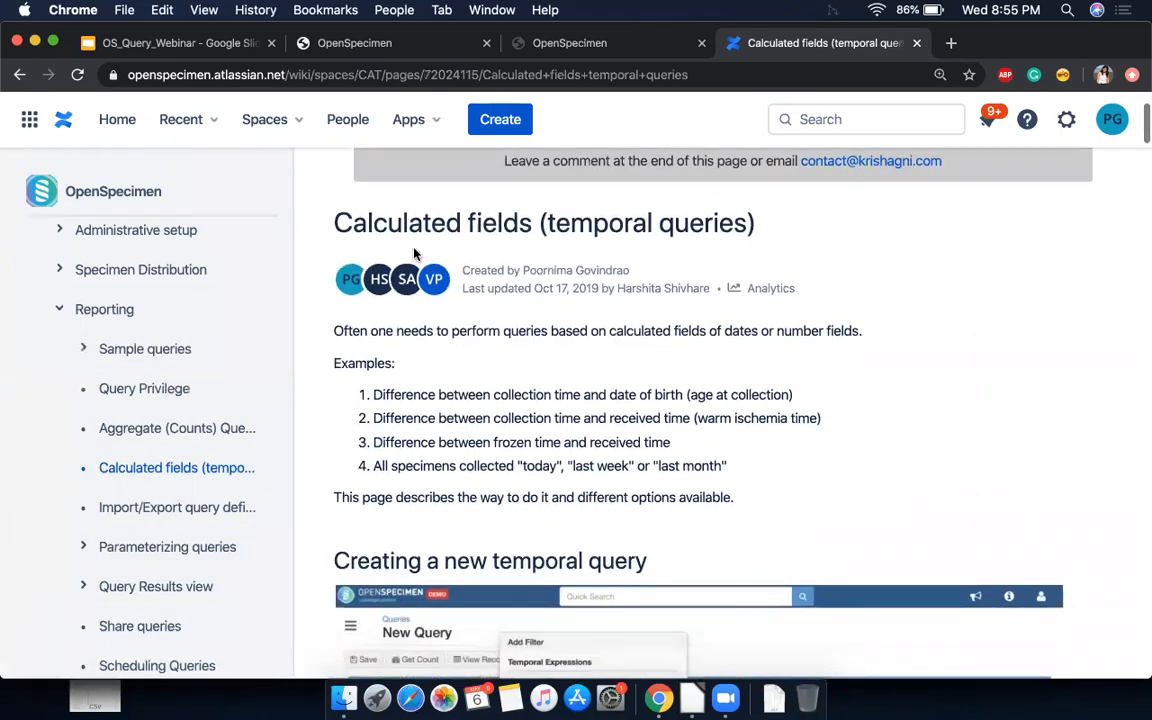
scroll(675, 282, down, 2)
scroll(675, 282, down, 10)
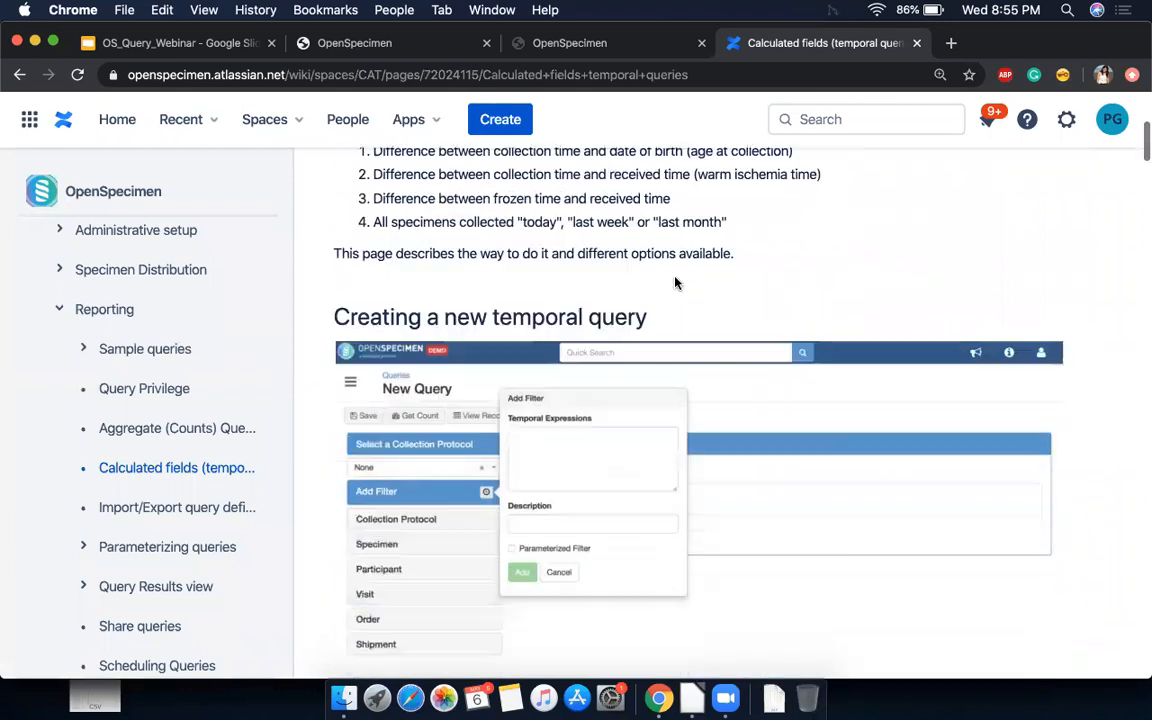
scroll(633, 301, down, 1)
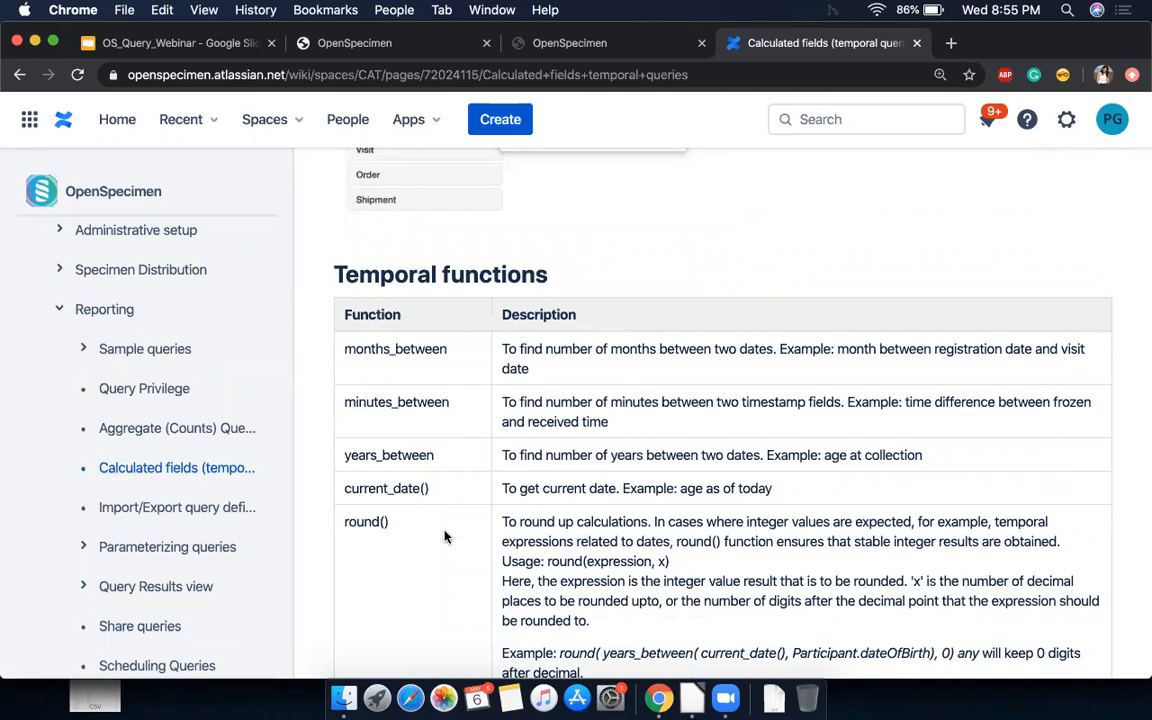
scroll(445, 531, down, 6)
scroll(445, 531, down, 7)
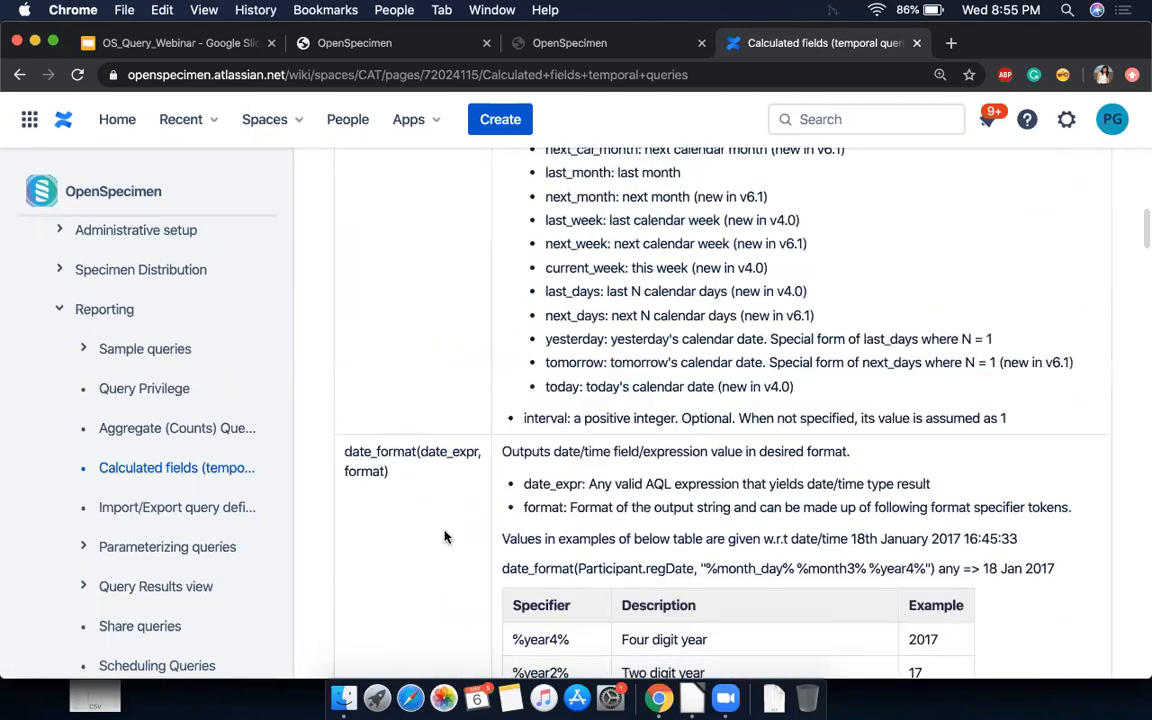
scroll(445, 537, up, 14)
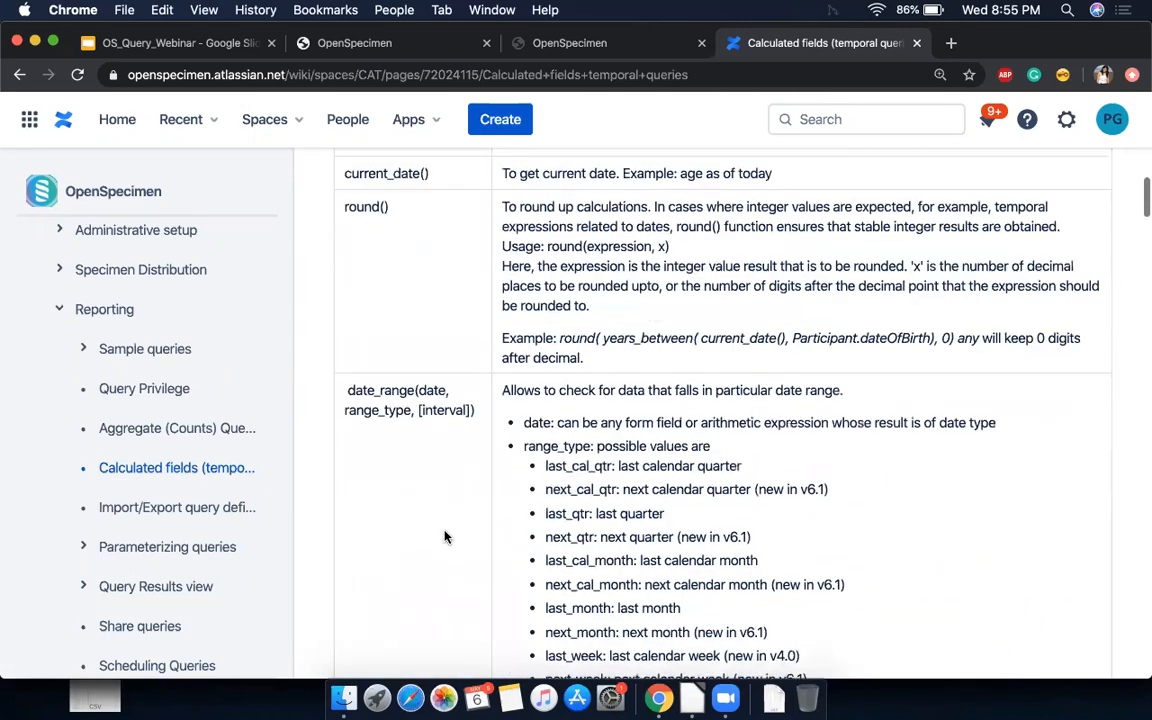
scroll(445, 537, up, 8)
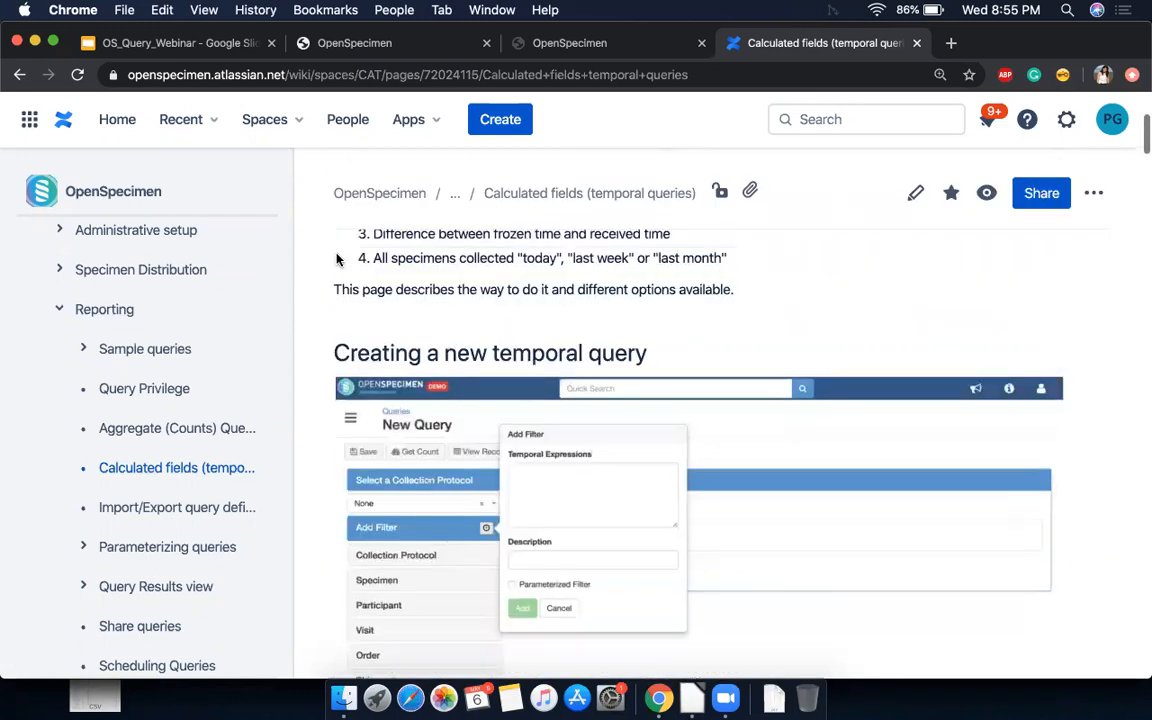
Step: Switch back to OpenSpecimen and begin the temporal expression with the years_between function
click(355, 43)
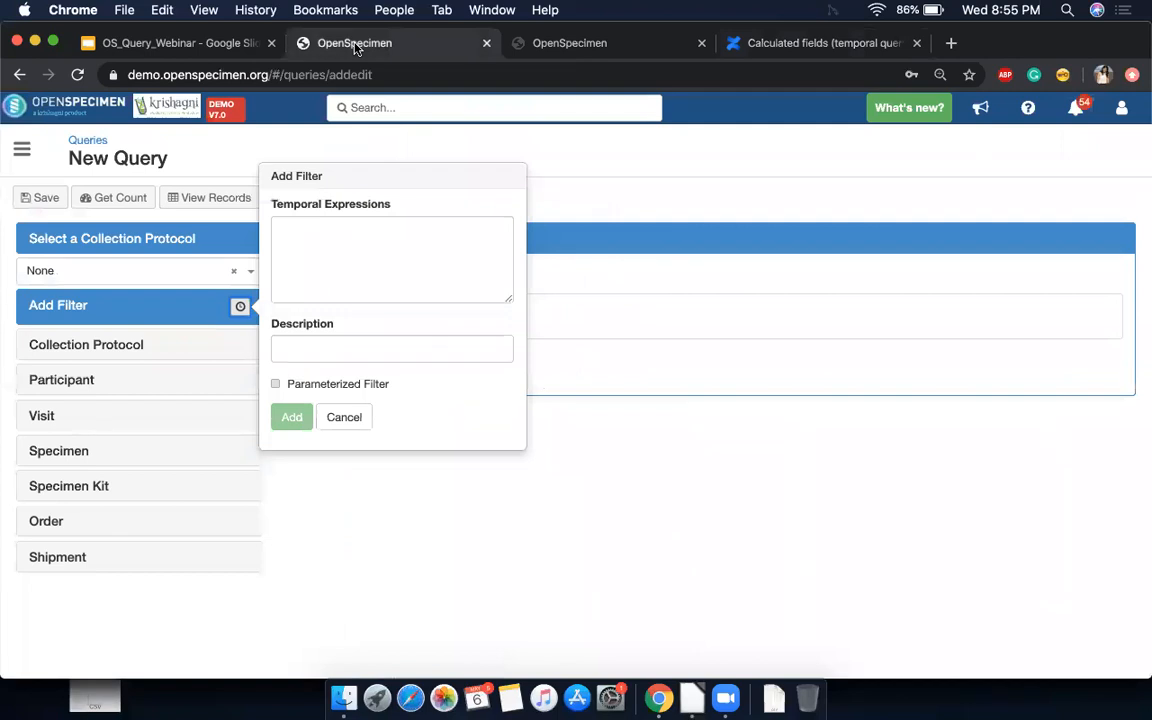
click(320, 251)
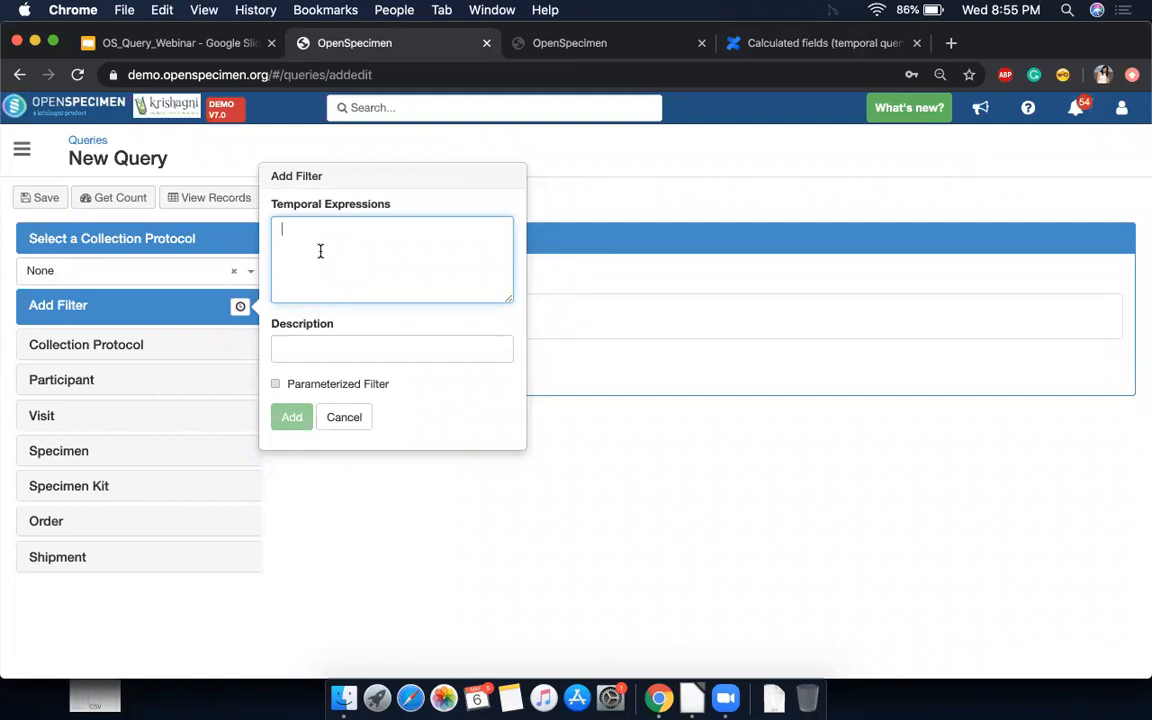
text(ye)
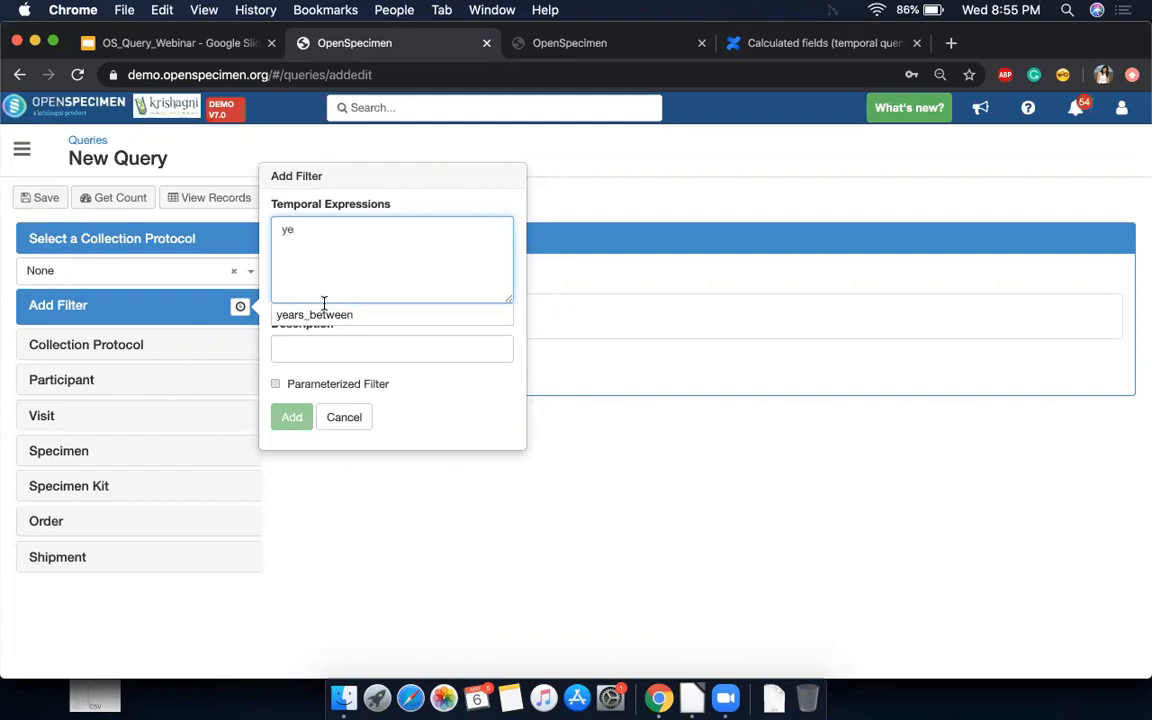
click(322, 313)
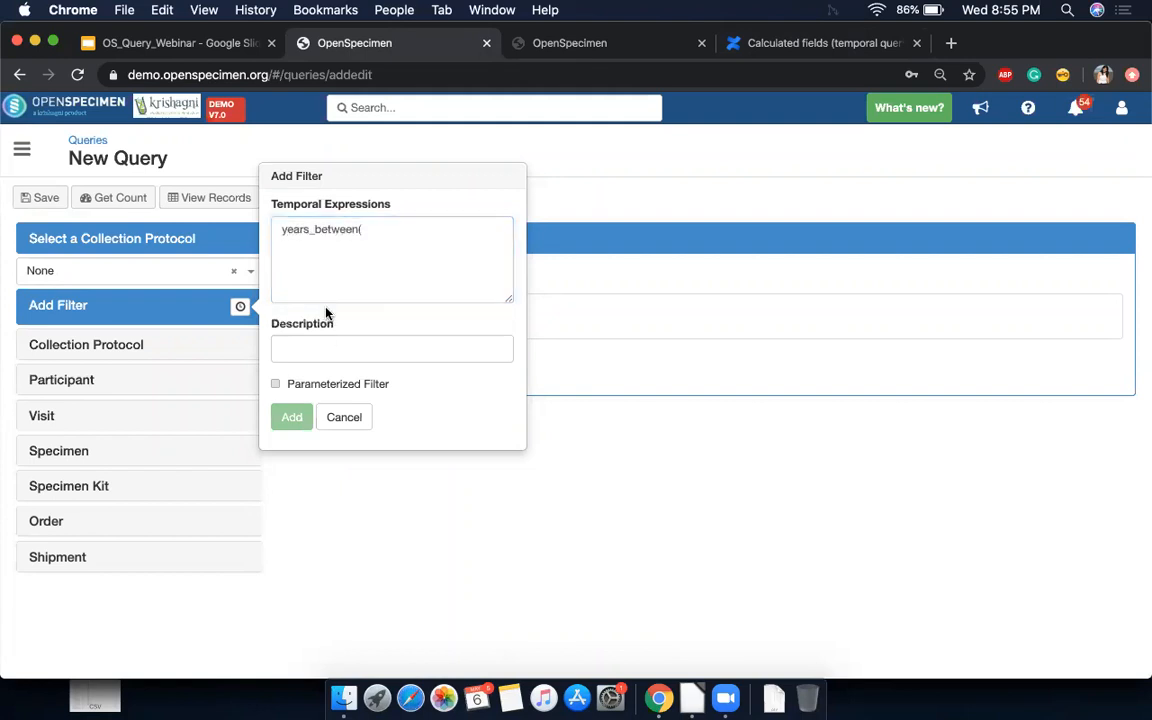
Step: Consult the years_between entry in the Temporal functions table of the Confluence page
click(770, 47)
scroll(652, 277, up, 4)
scroll(652, 277, down, 10)
scroll(400, 310, up, 1)
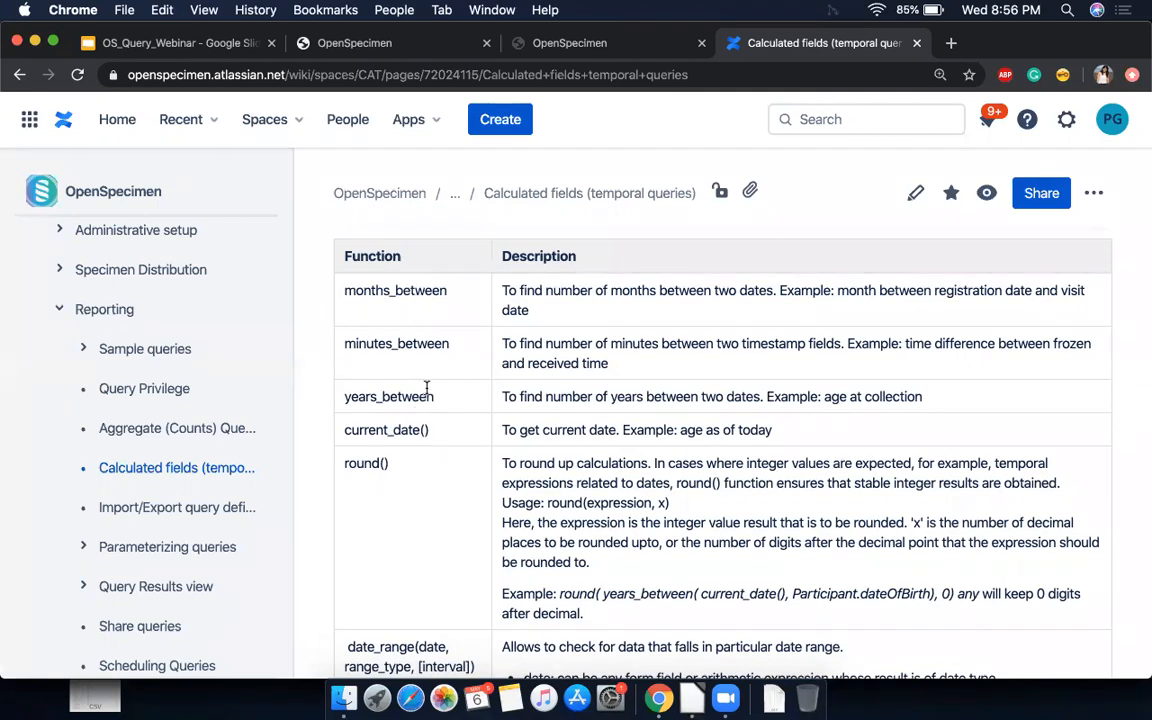
Step: Return to OpenSpecimen and set the specimen's Collection Event: Date and Time as the first argument of years_between
click(375, 43)
click(370, 229)
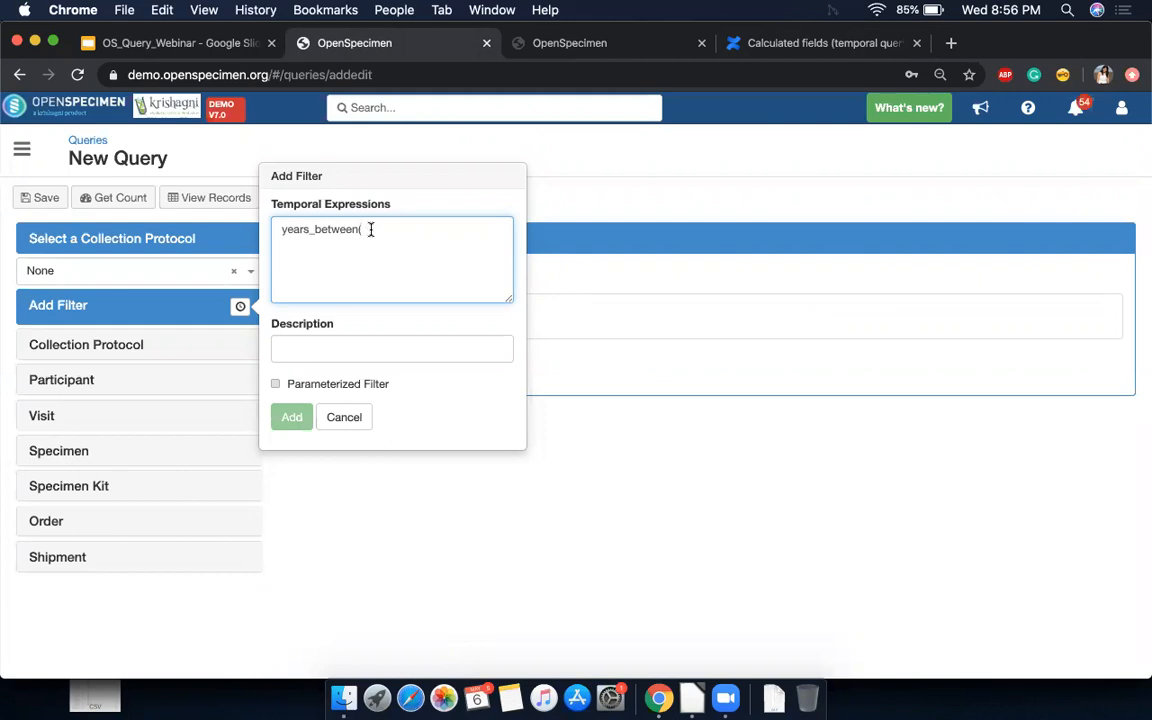
text(Sp)
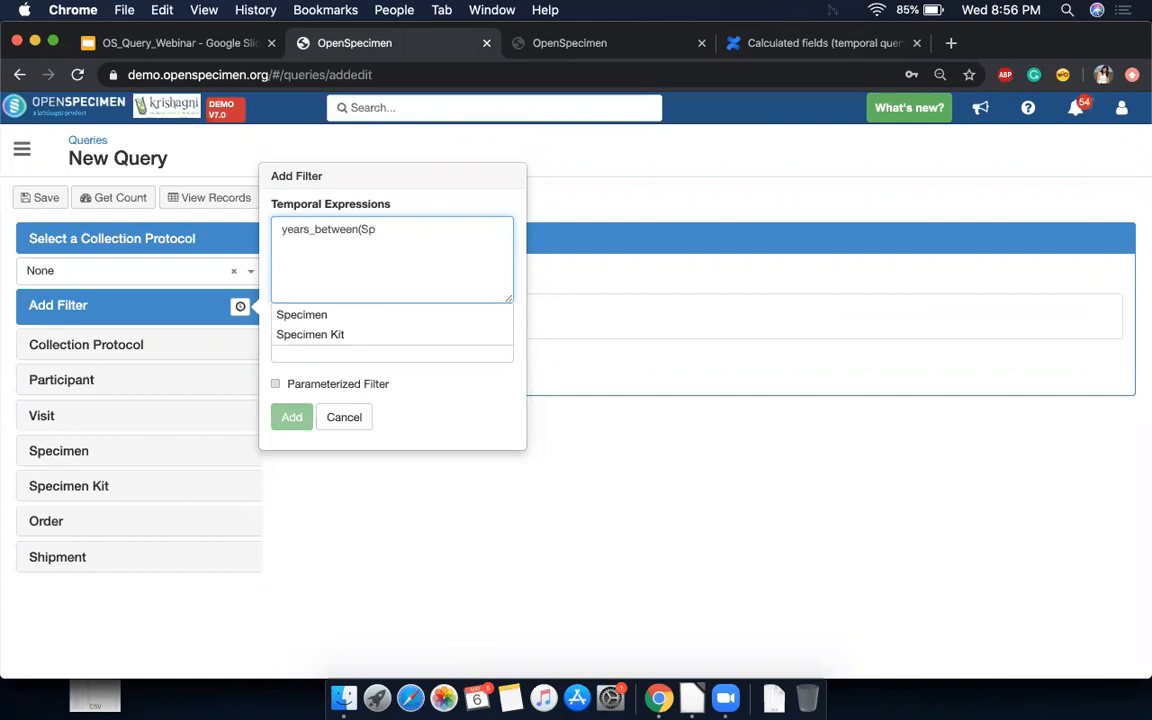
click(330, 318)
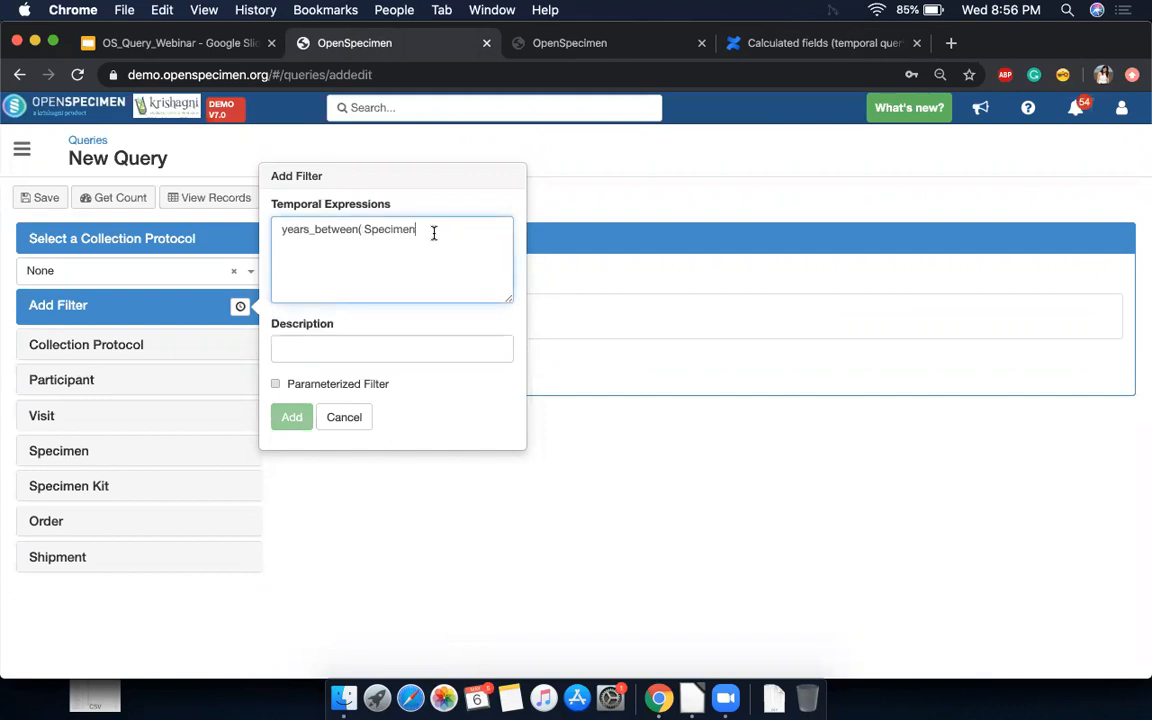
text(.col)
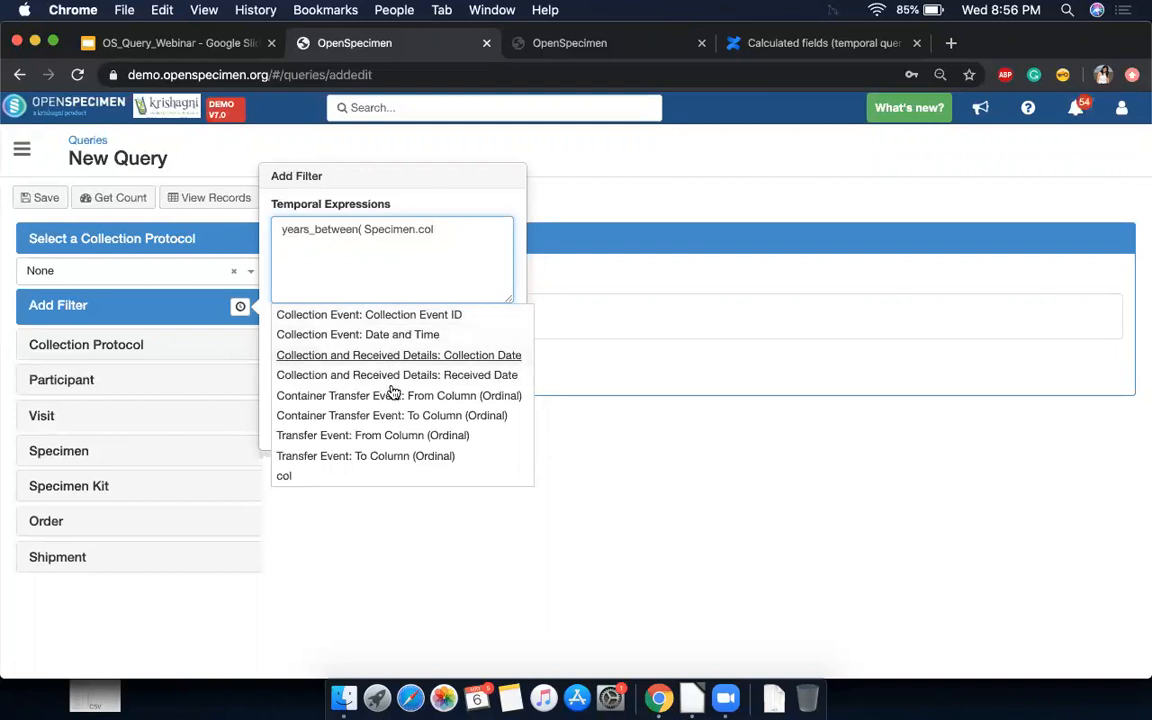
click(395, 334)
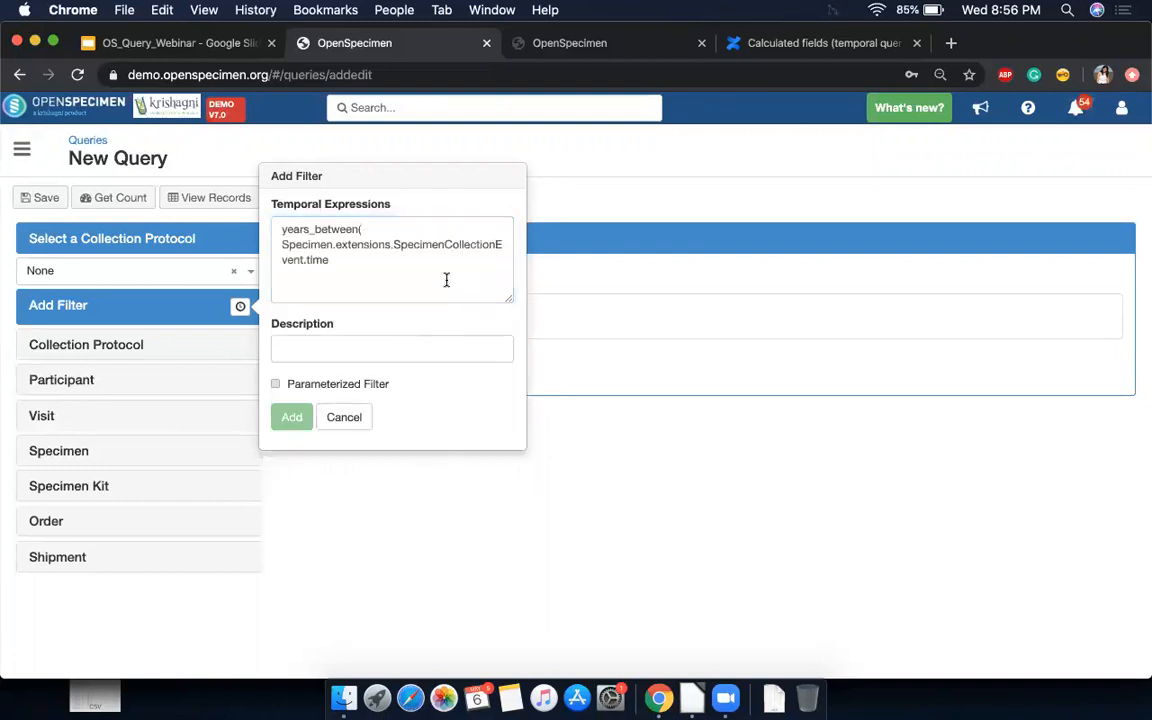
Step: Set the participant's Date Of Birth as the second argument and close the years_between function
click(365, 265)
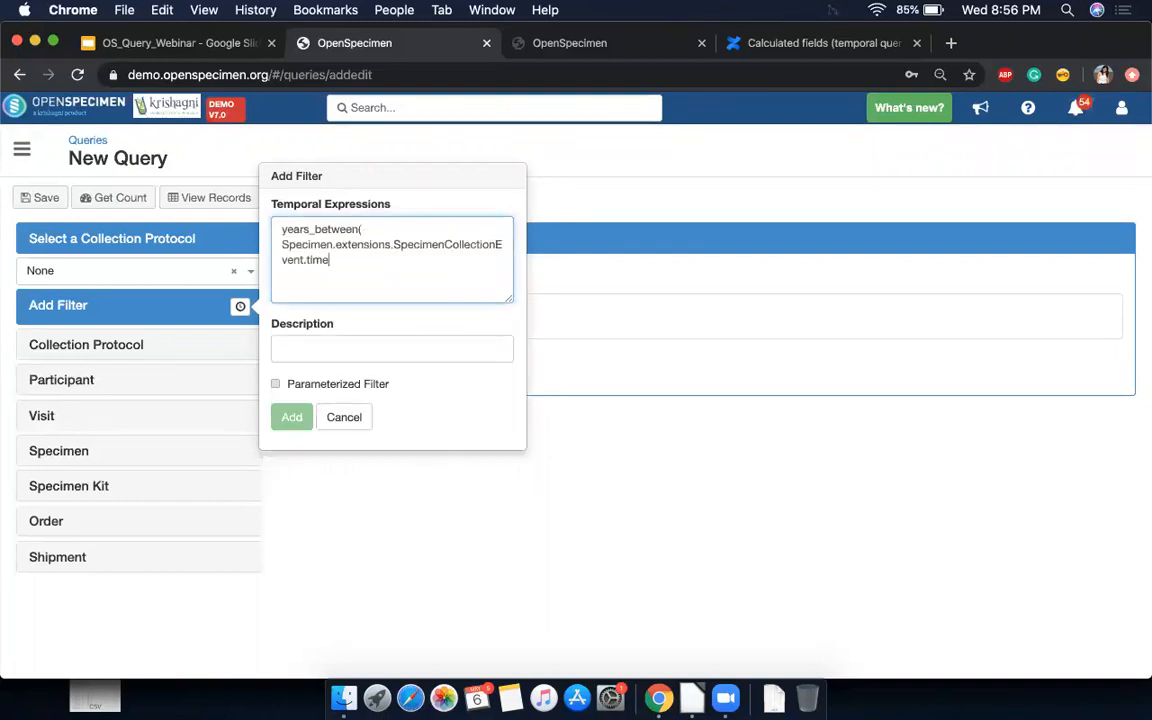
text(,)
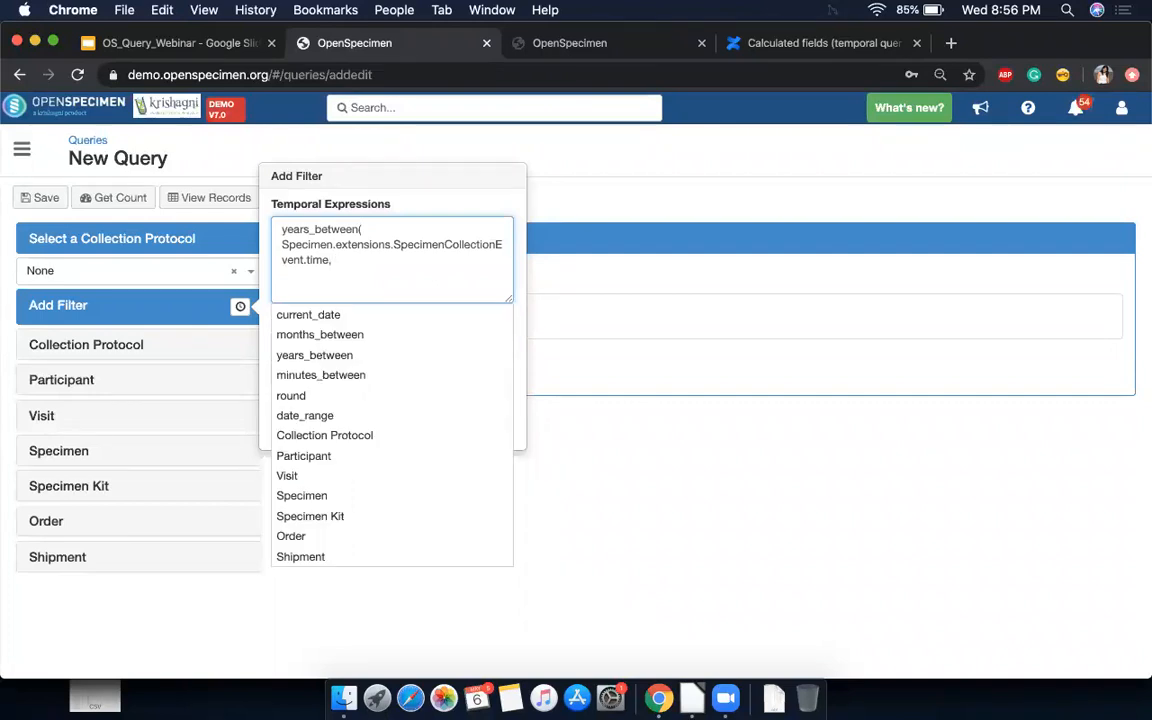
text( Pa)
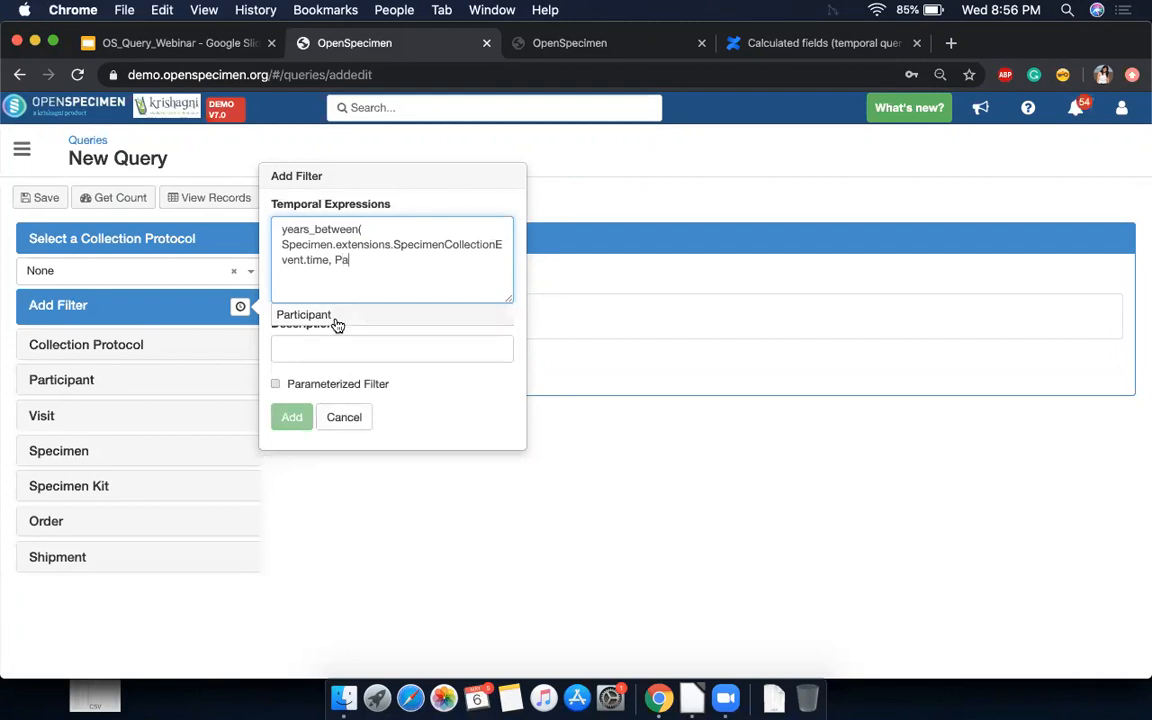
click(318, 318)
click(385, 264)
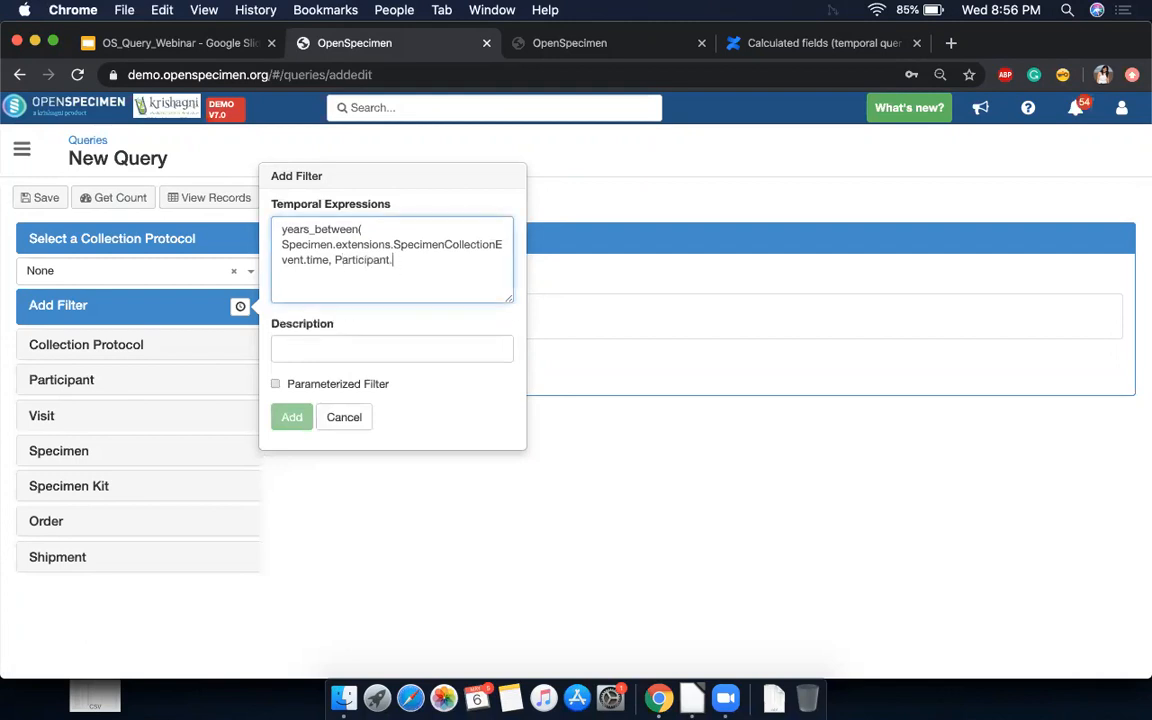
text(.)
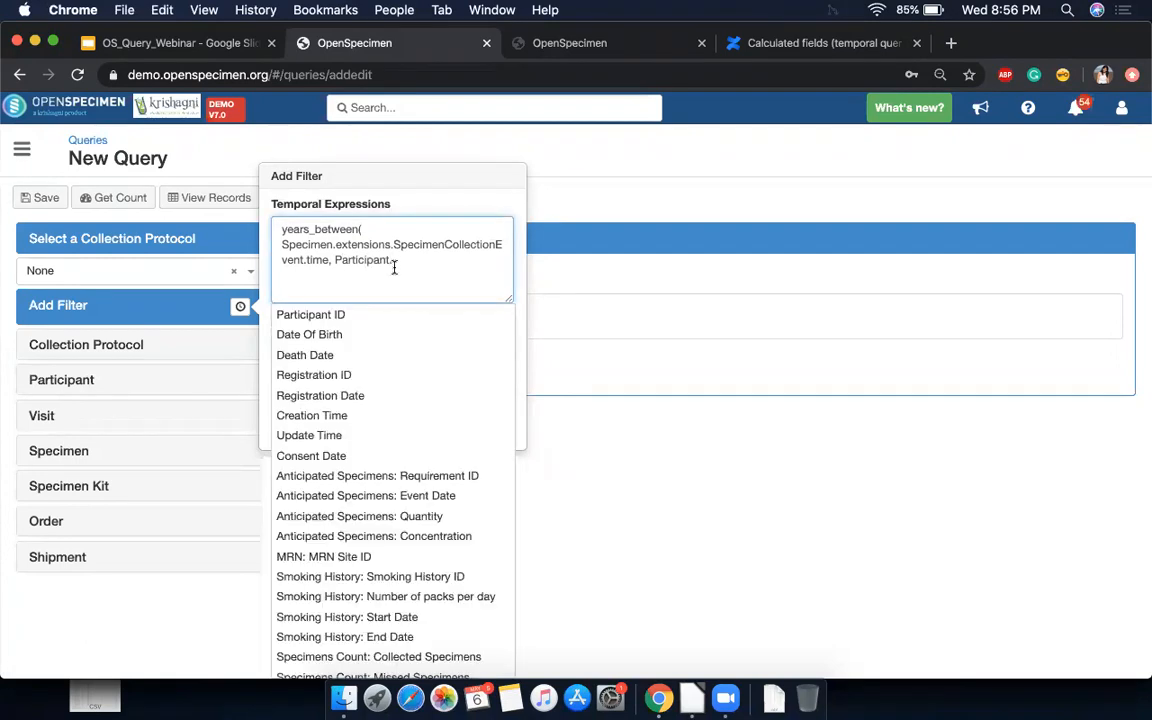
click(349, 335)
text())
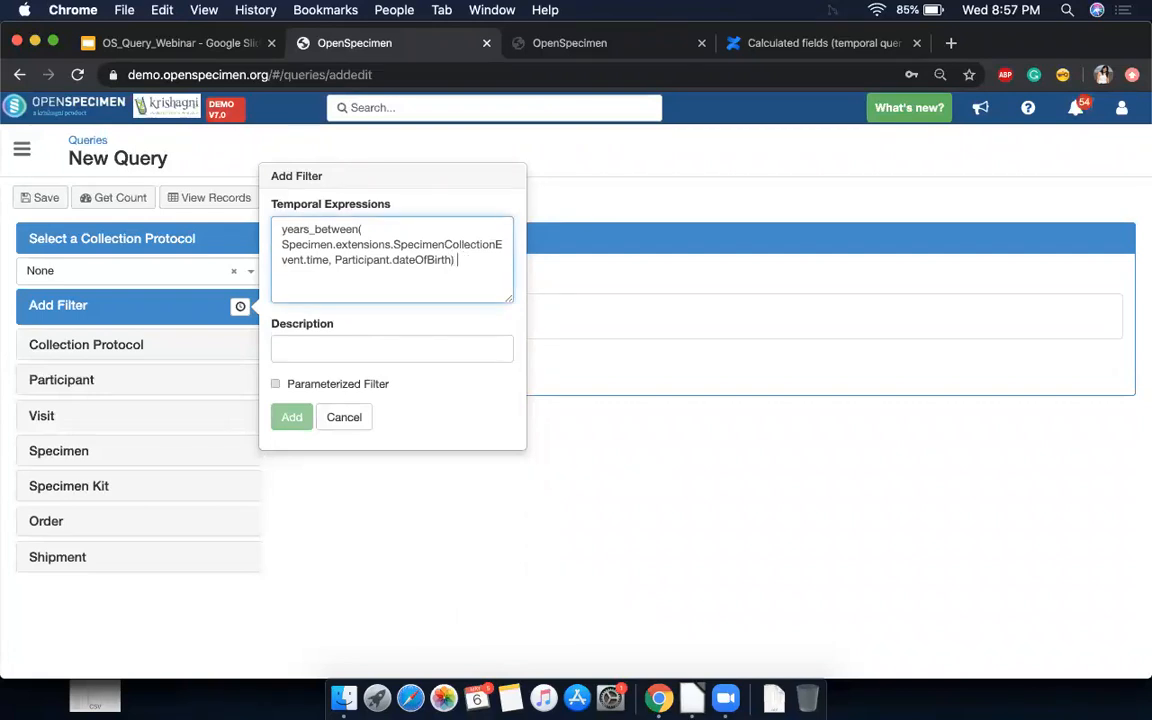
Step: Complete the temporal expression with > 20, describe it as "Age at collection", and add the filter to the query
key(BackSpace)
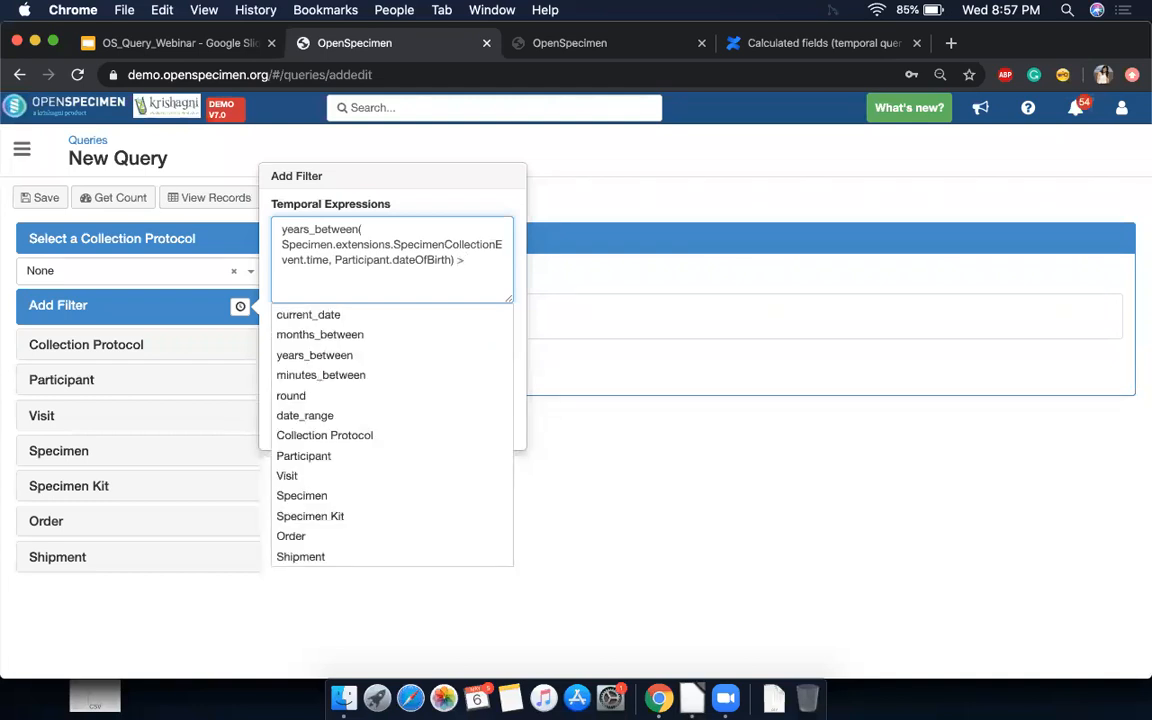
text(20)
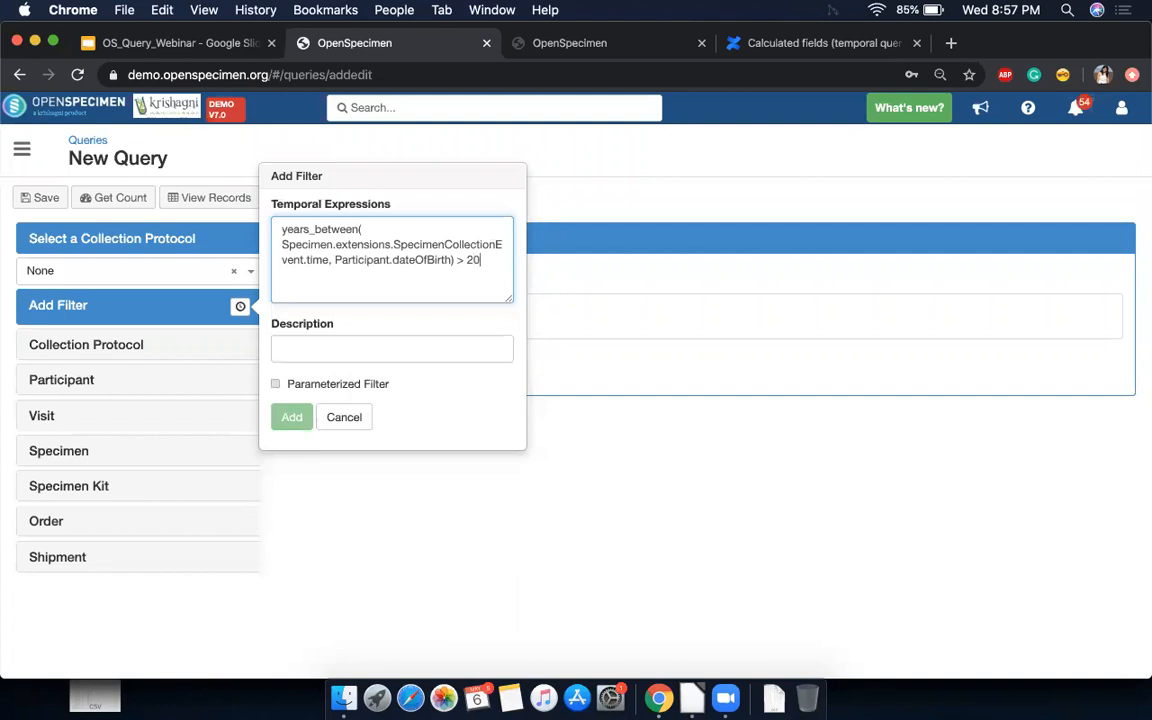
click(398, 341)
text(Age at collection)
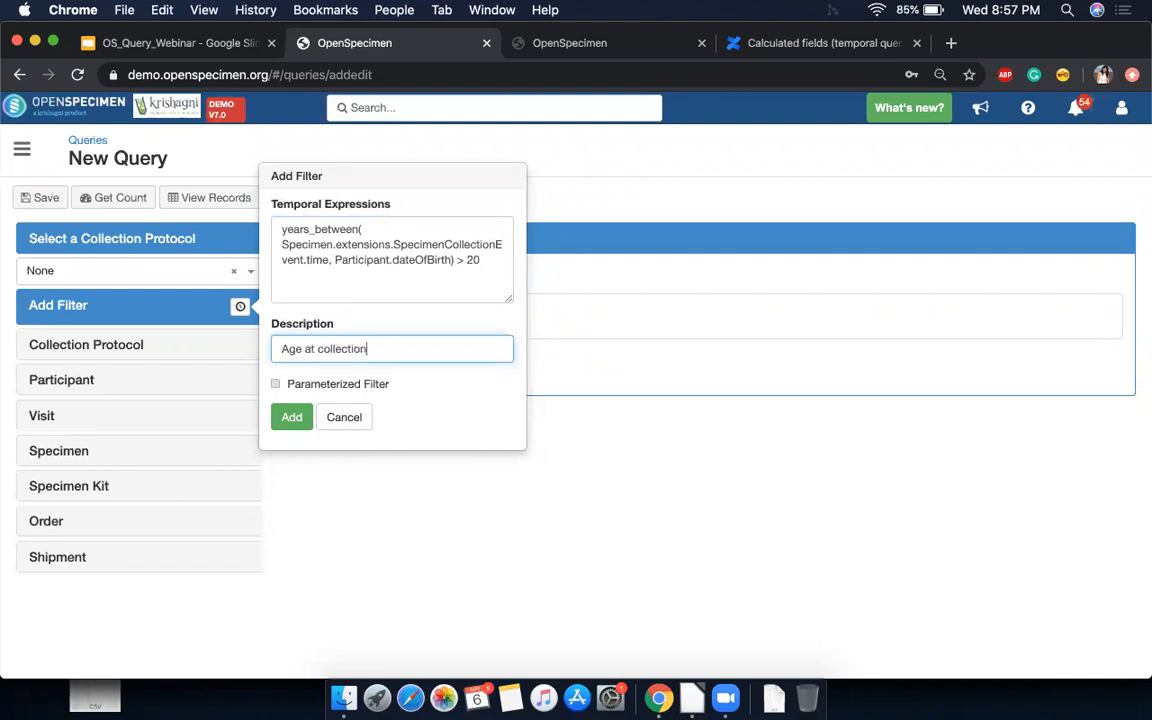
click(297, 417)
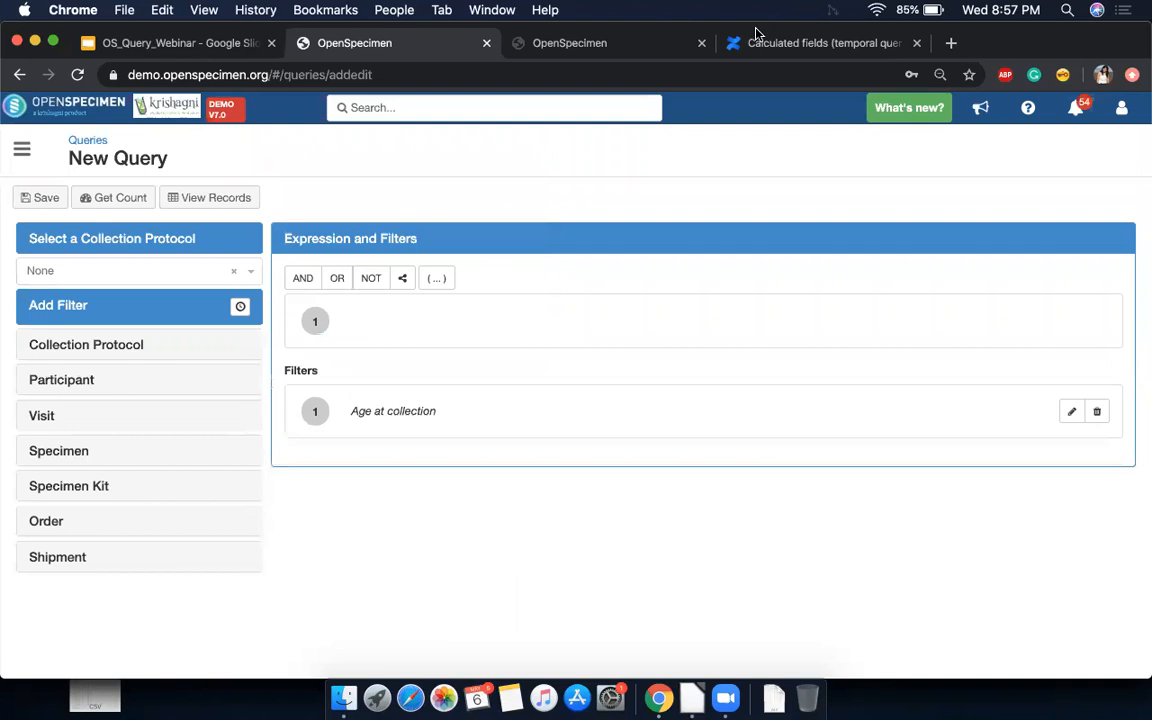
Step: View the query's records, and in the column settings move the Age at collection field directly below Participant
click(199, 200)
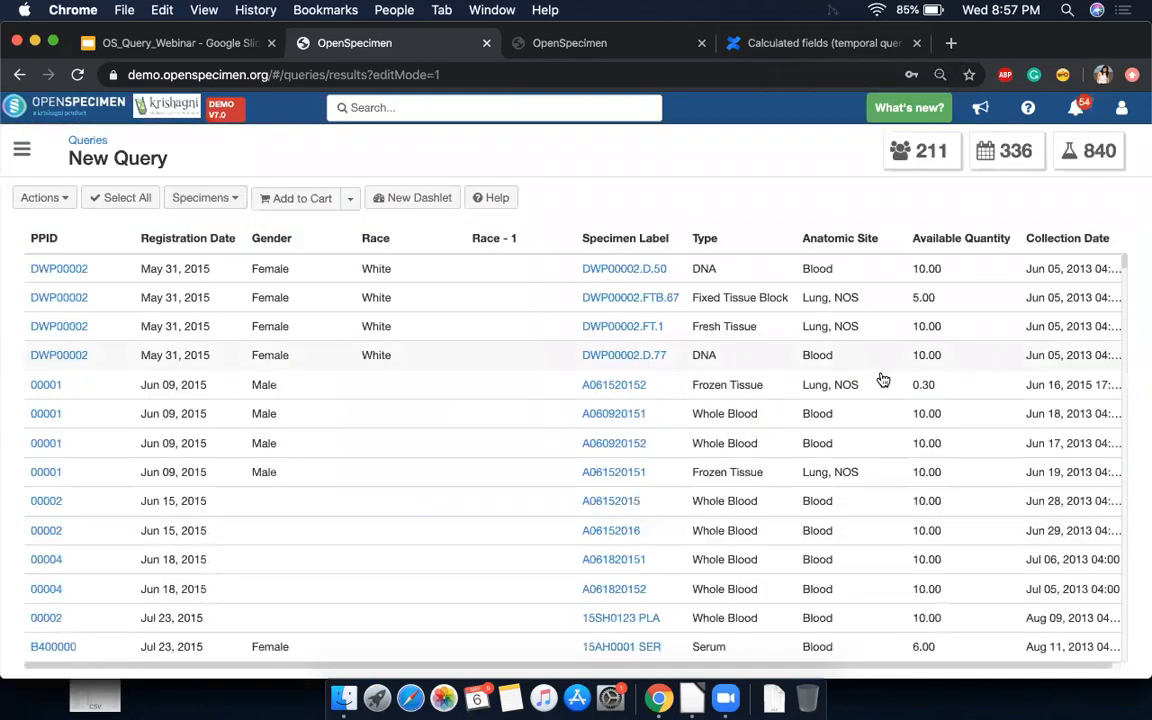
click(40, 198)
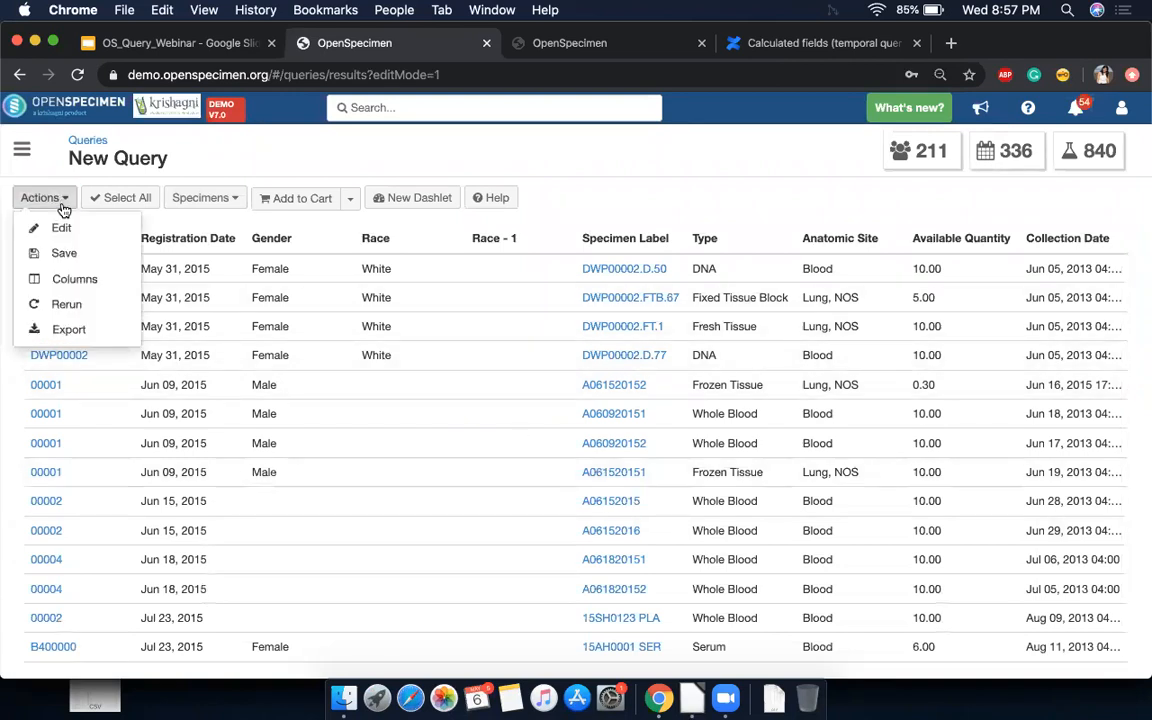
click(72, 278)
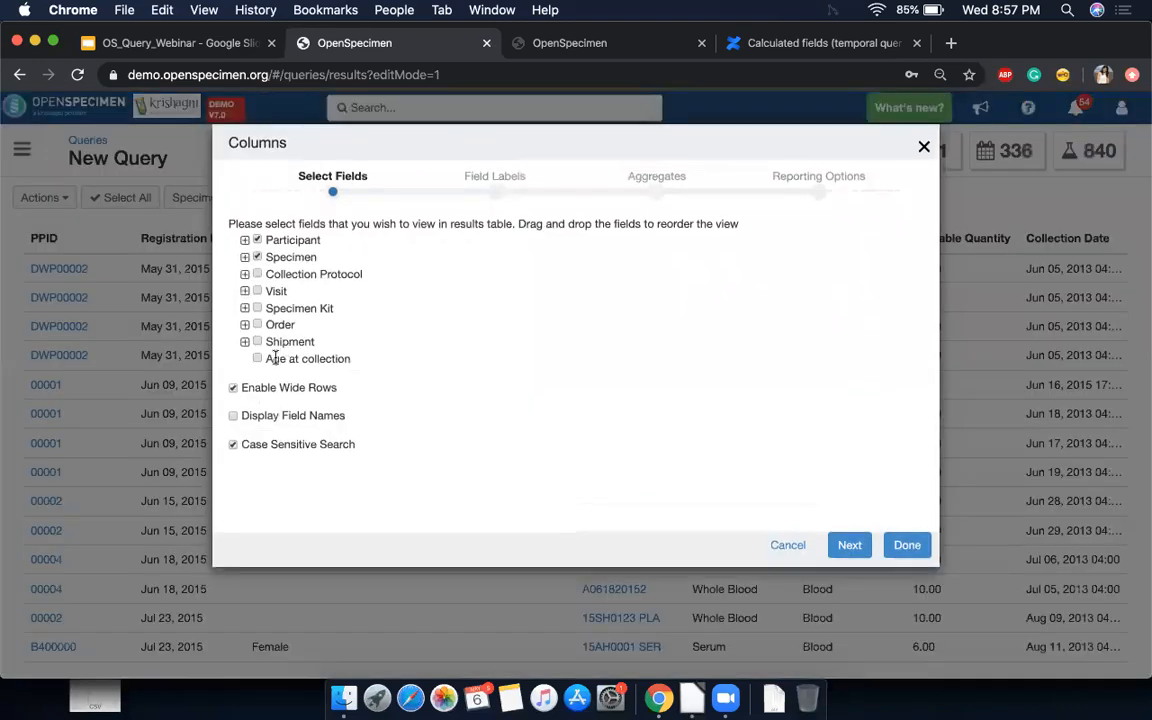
drag(266, 359, 247, 251)
Step: In the Participant fields, remove Registration Date, Gender and Race from the results and include Date Of Birth
click(245, 240)
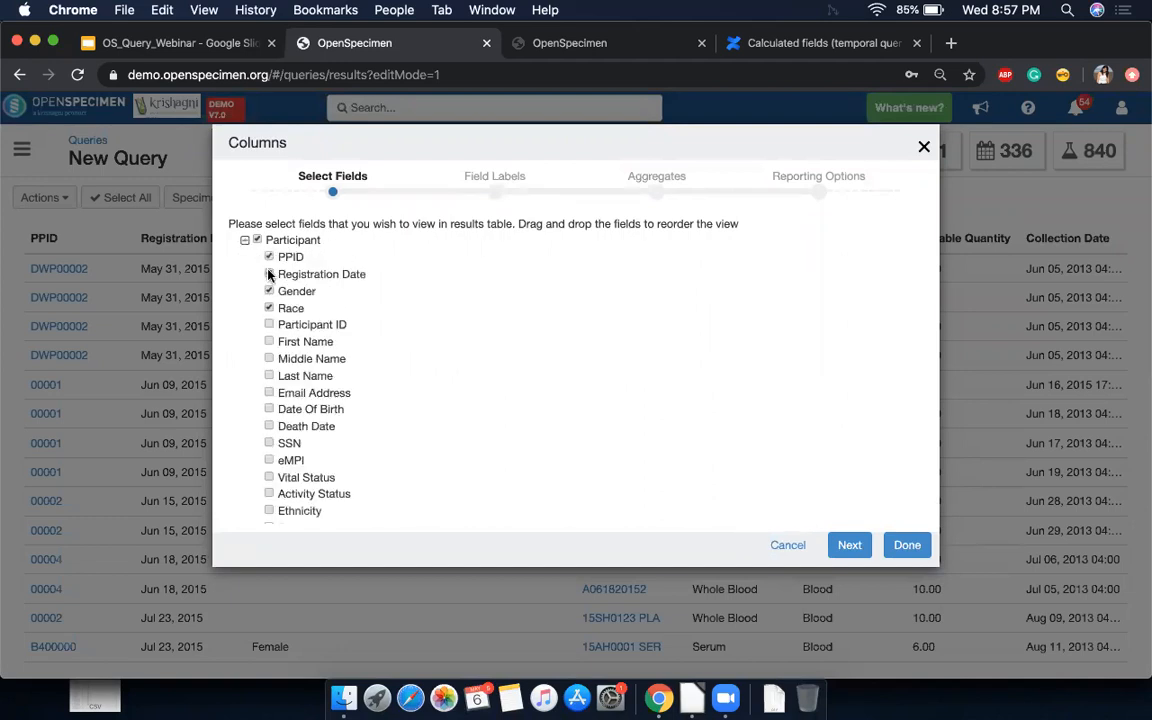
click(269, 308)
click(269, 409)
click(245, 241)
Step: Remove the specimen's Type, Anatomic Site and Available Quantity, include Age at collection, and apply the column selection
click(245, 274)
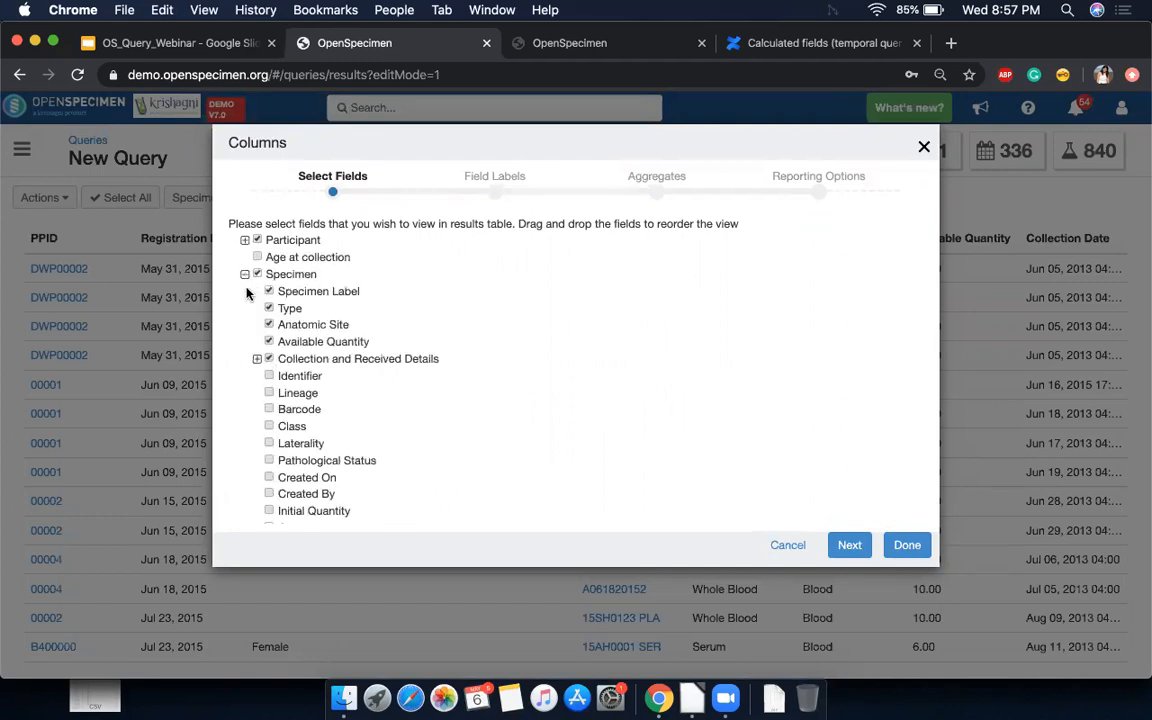
click(269, 308)
click(269, 325)
click(269, 342)
click(258, 257)
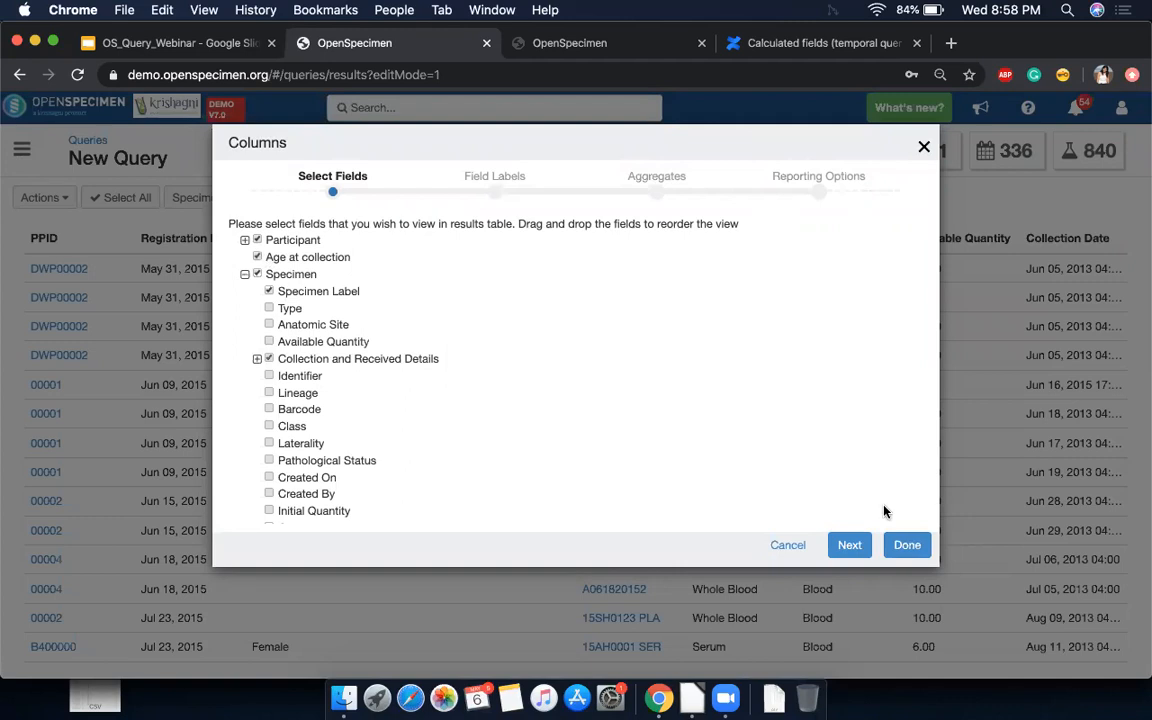
click(906, 545)
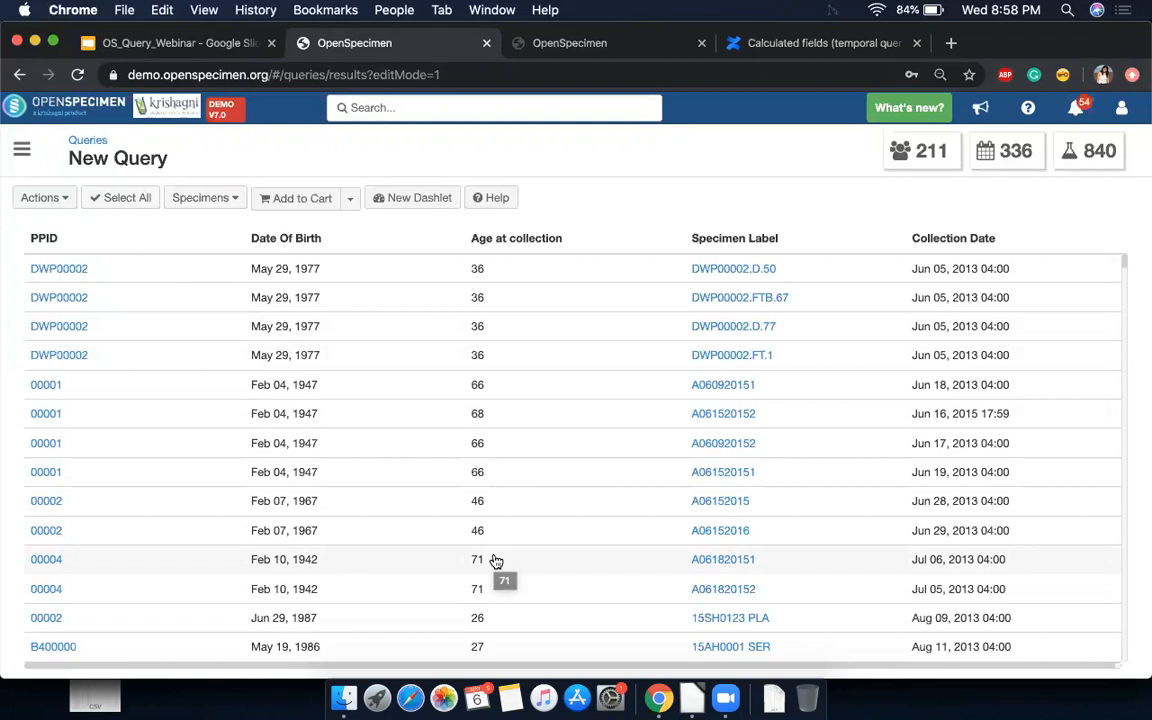
Step: Check the Examples slide in the Google Slides presentation, and browse the shared Default Queries folder in OpenSpecimen
click(146, 42)
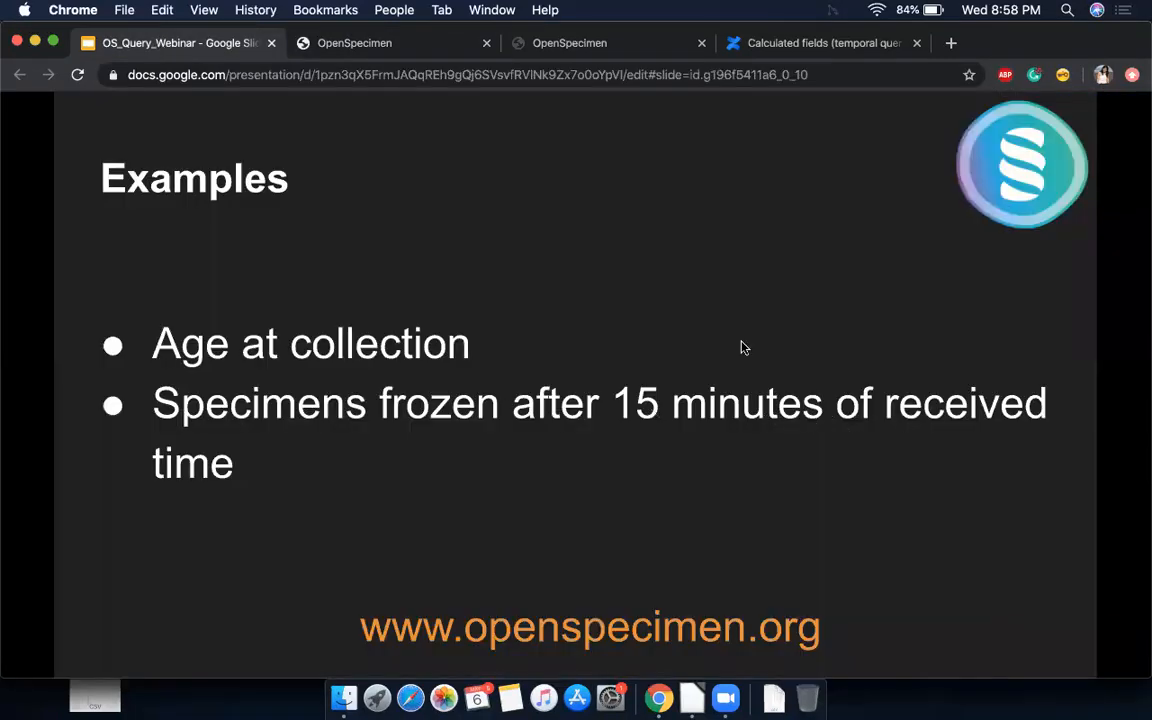
click(346, 42)
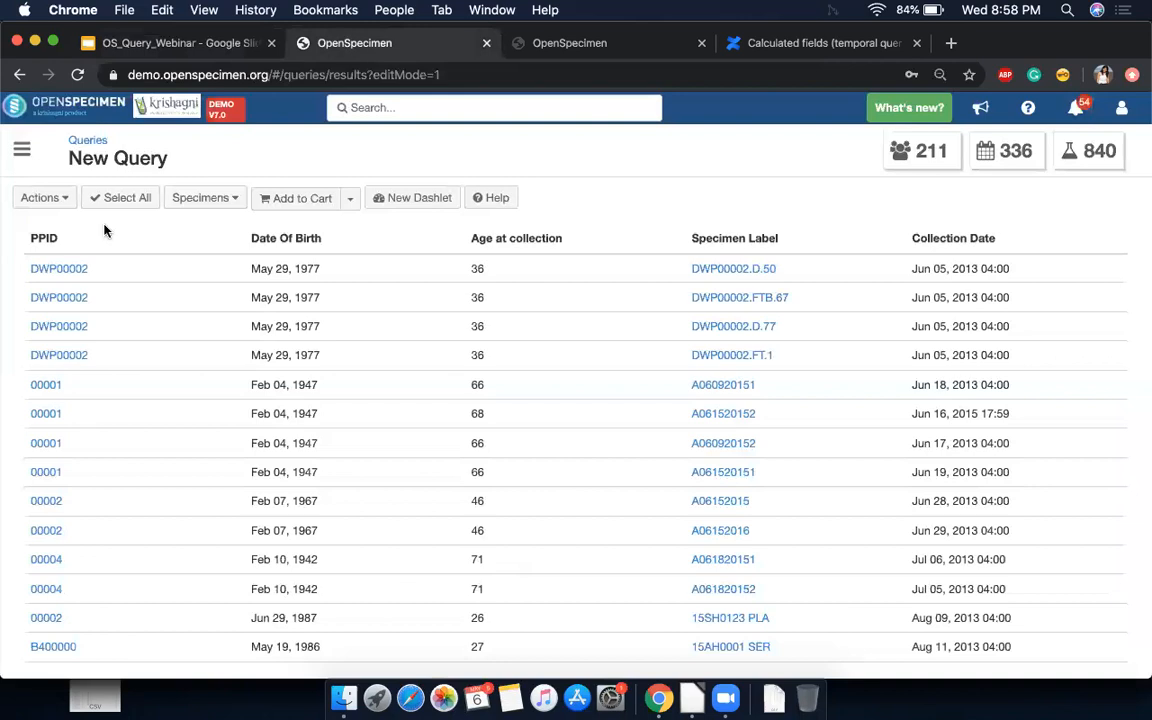
click(89, 146)
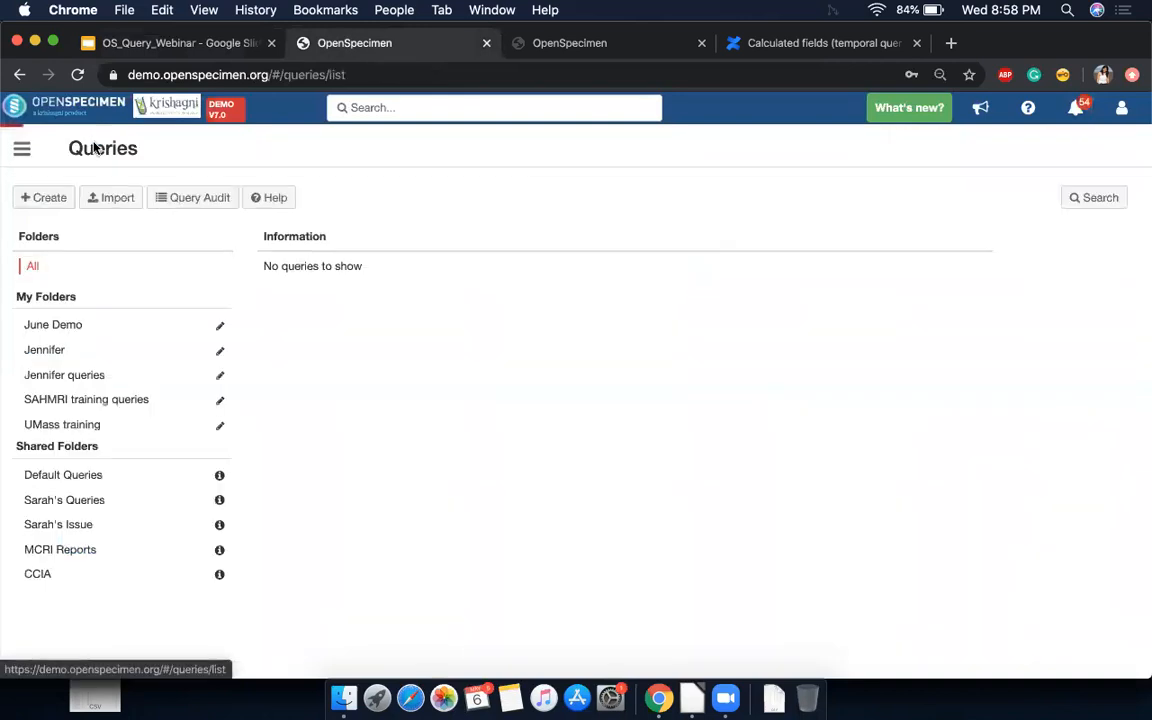
click(73, 482)
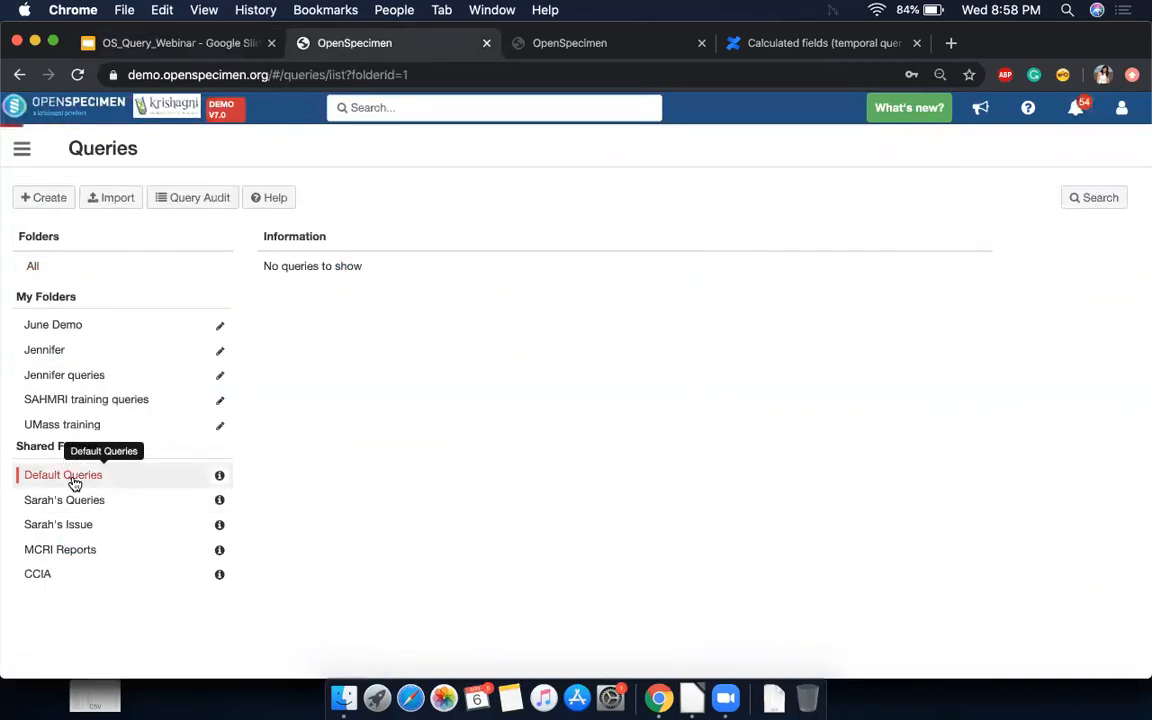
scroll(595, 470, down, 10)
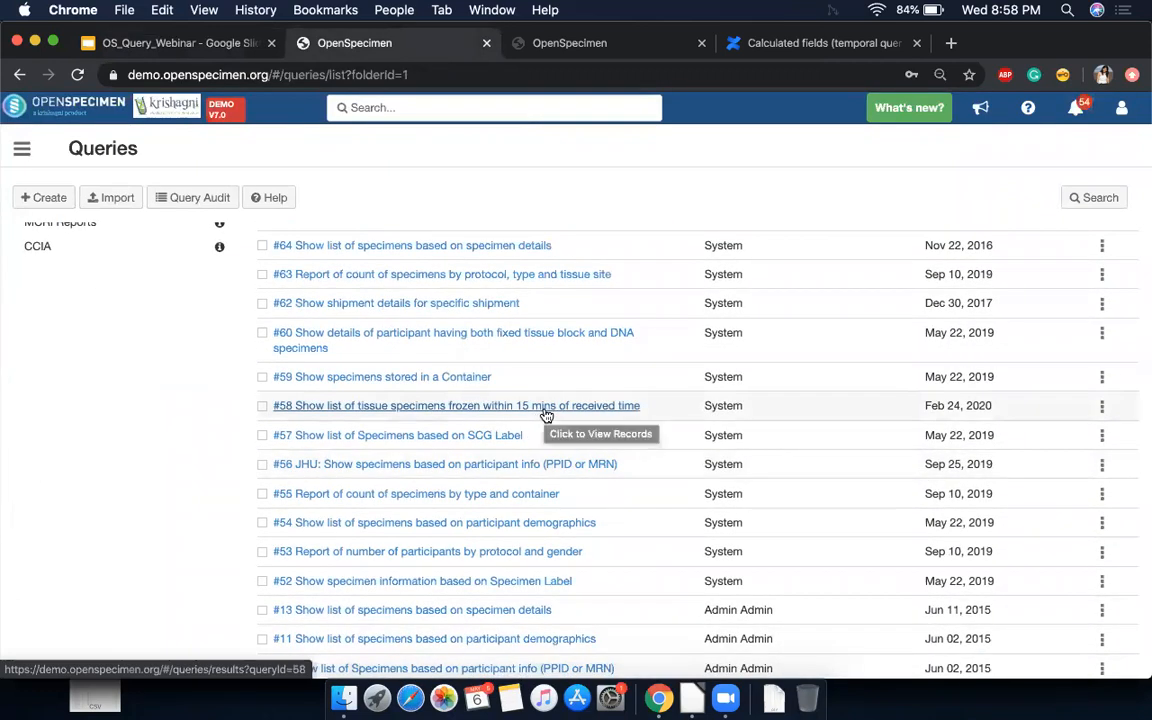
Step: Open query #58 on tissue specimens frozen within 15 mins for editing and inspect its Frozen time difference expression
click(1102, 406)
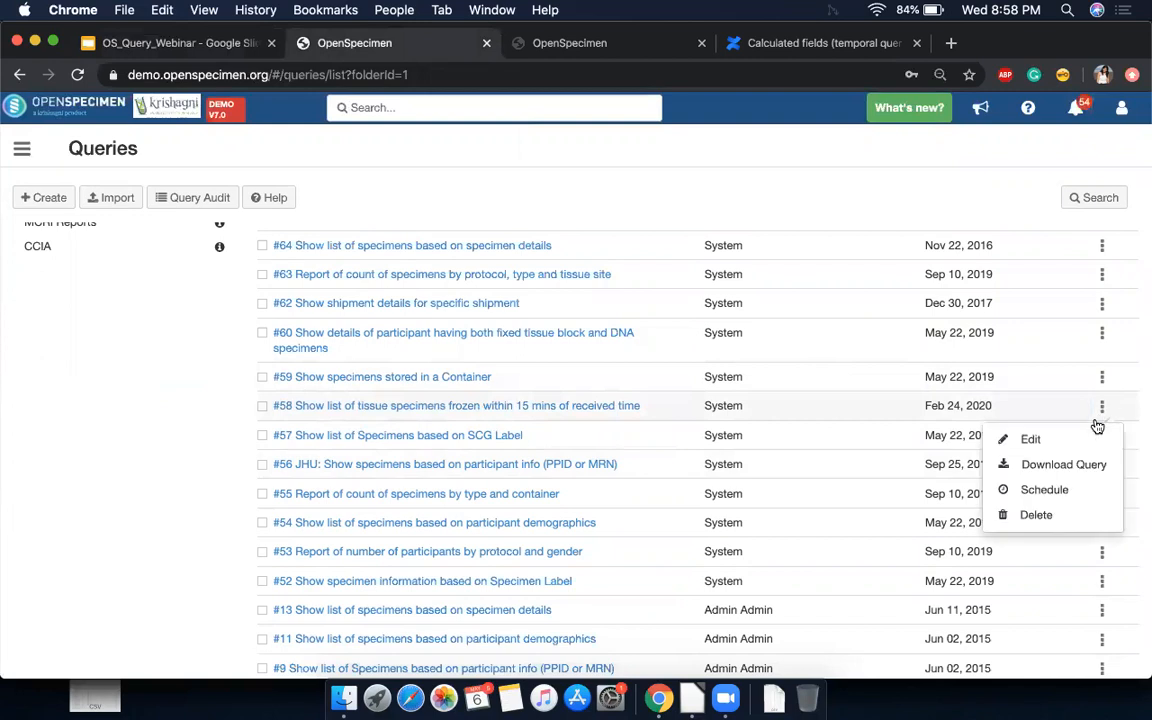
click(1088, 439)
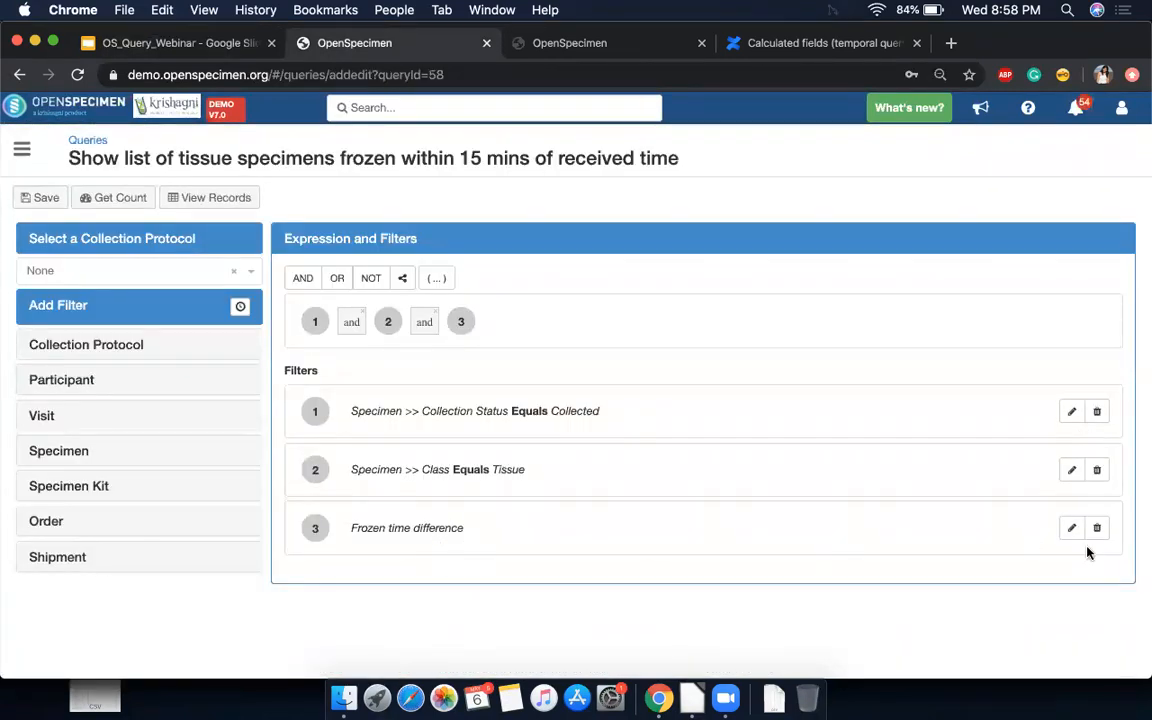
click(1072, 529)
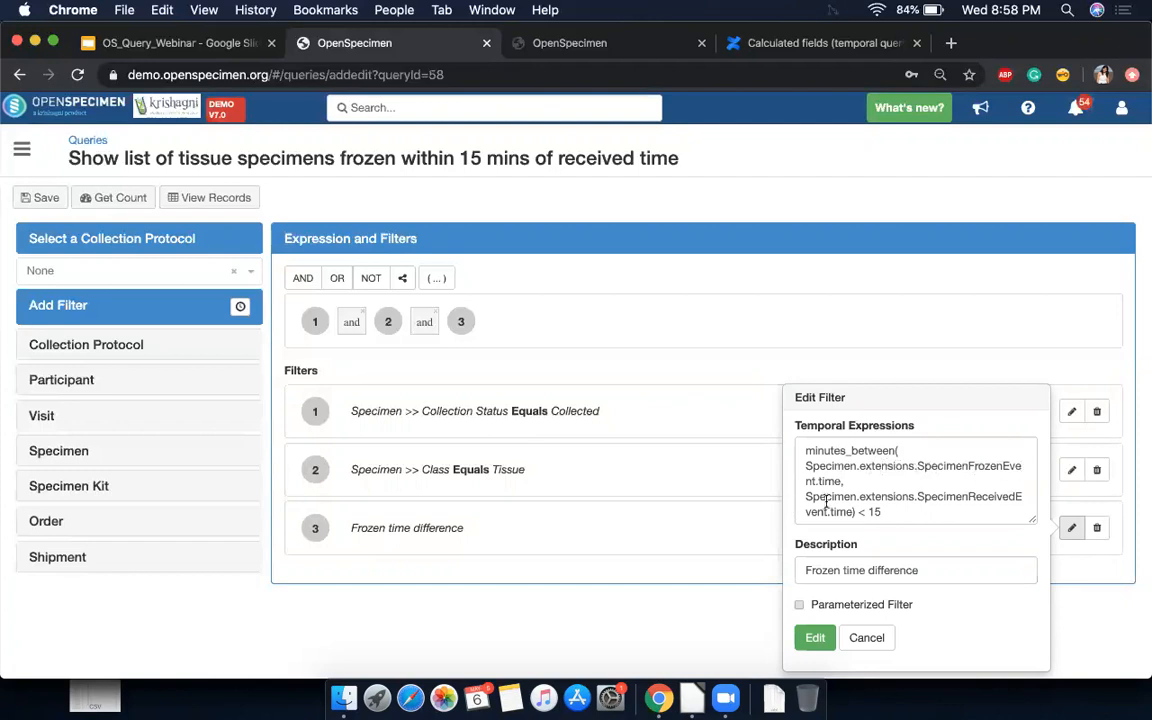
click(870, 643)
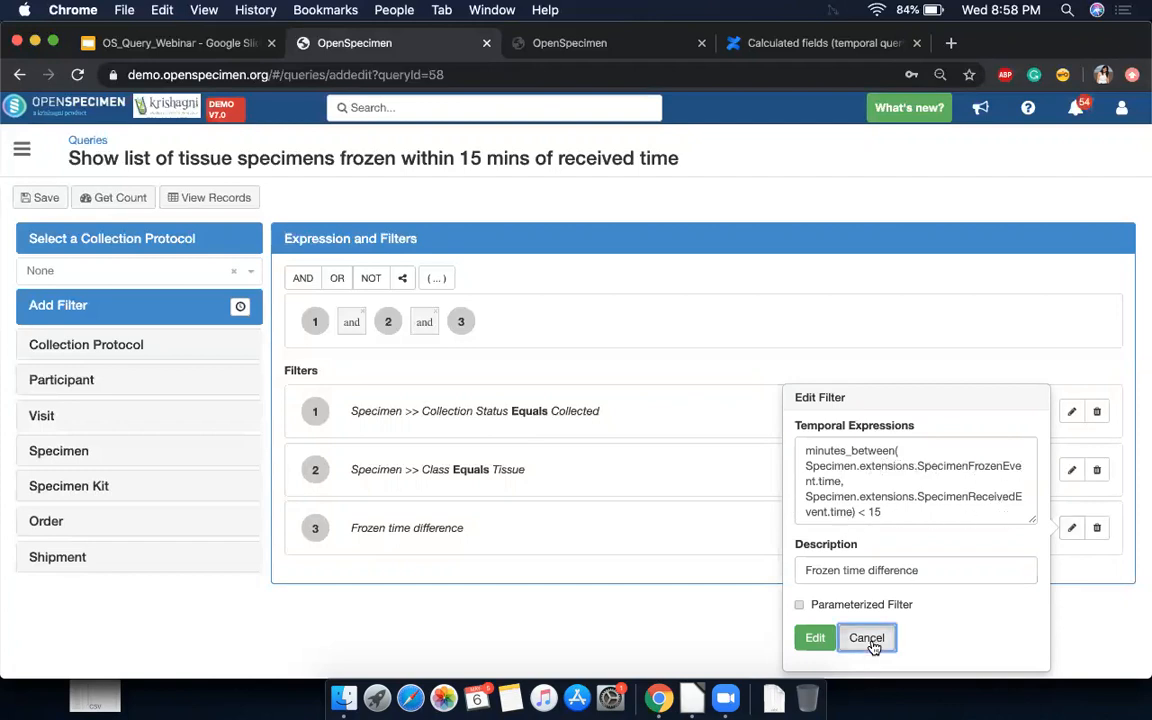
Step: View the query's records and widen the Received time and Frozen time columns to compare them with the Frozen time difference
click(228, 199)
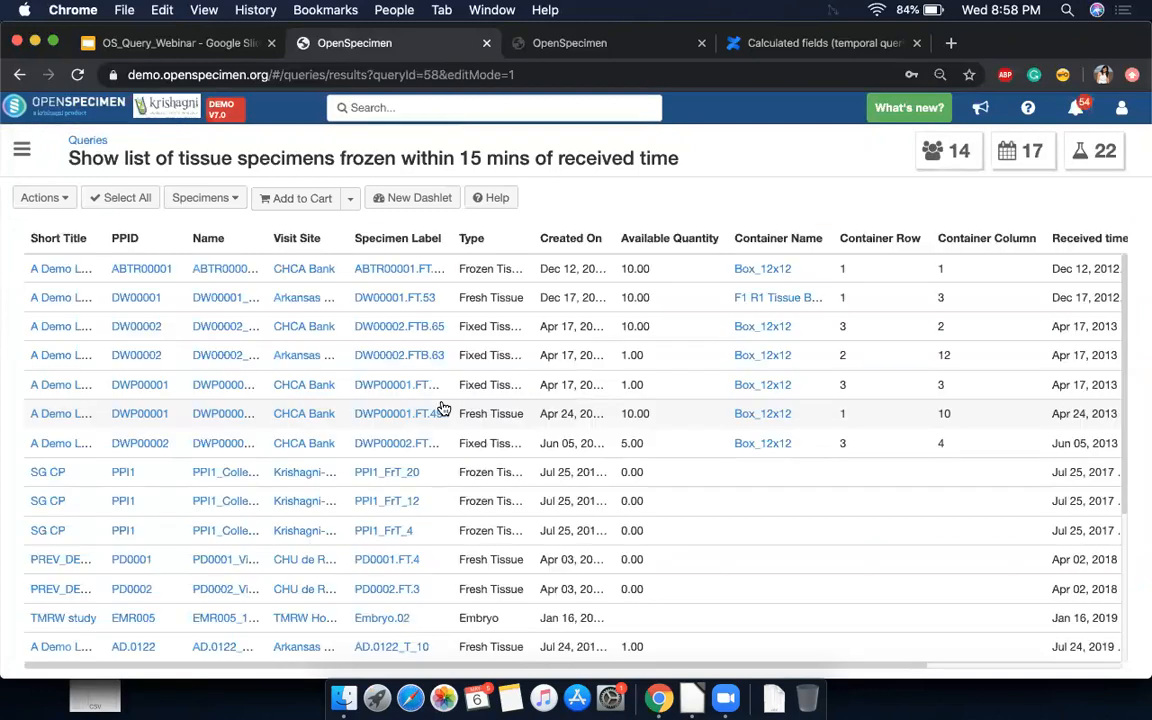
scroll(601, 446, right, 2)
scroll(601, 446, right, 5)
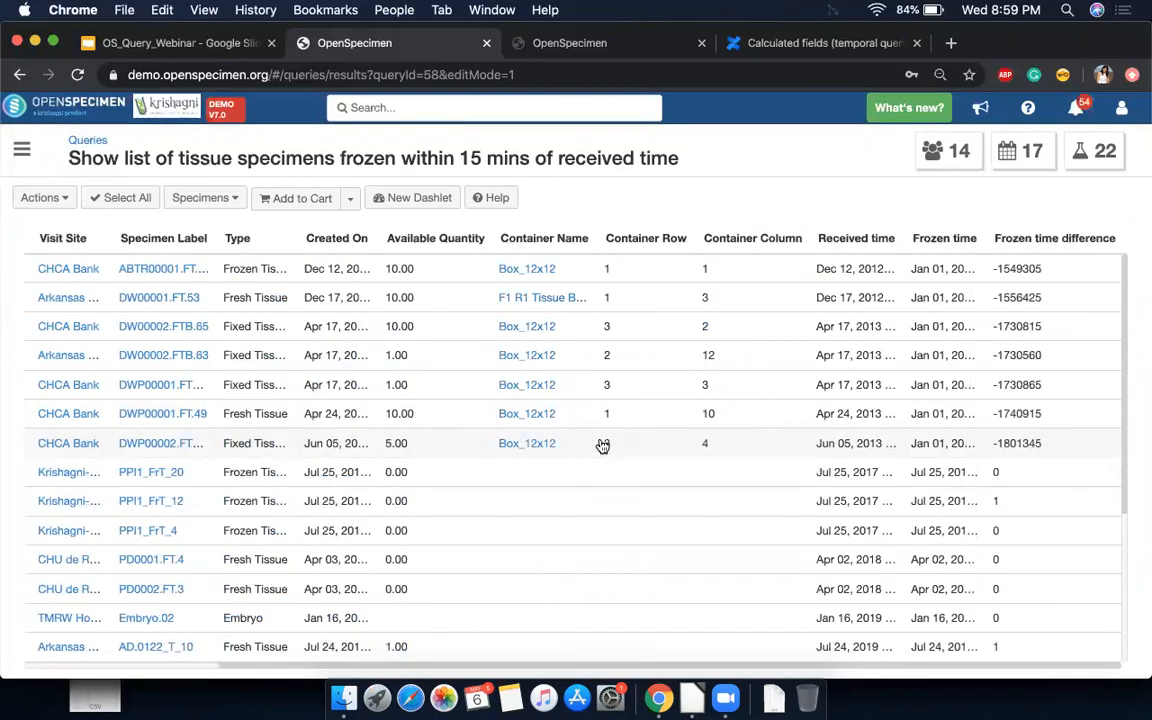
scroll(976, 578, down, 1)
scroll(976, 578, down, 5)
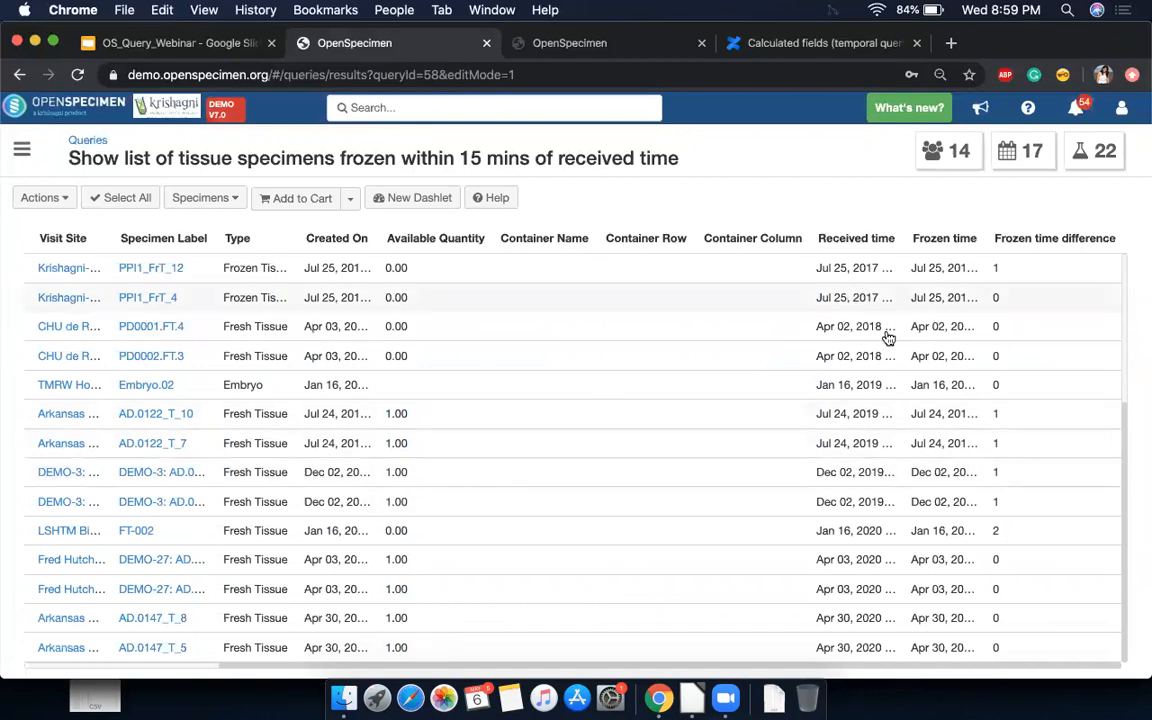
drag(906, 236, 944, 236)
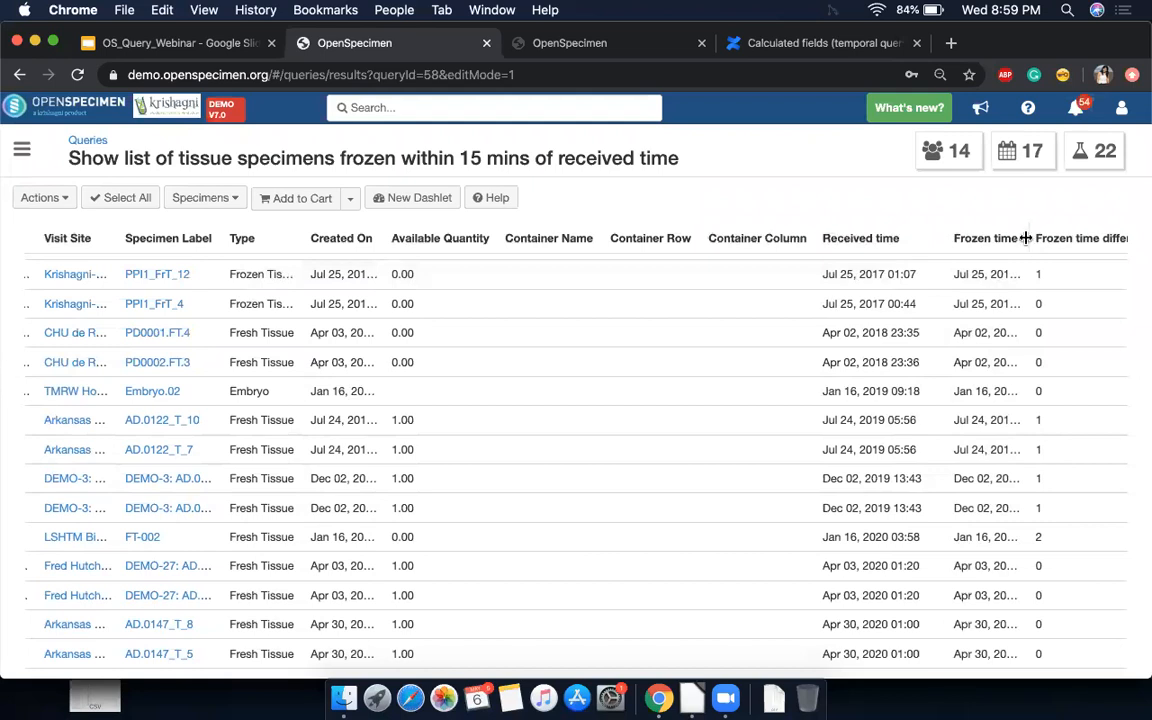
drag(1026, 238, 1082, 240)
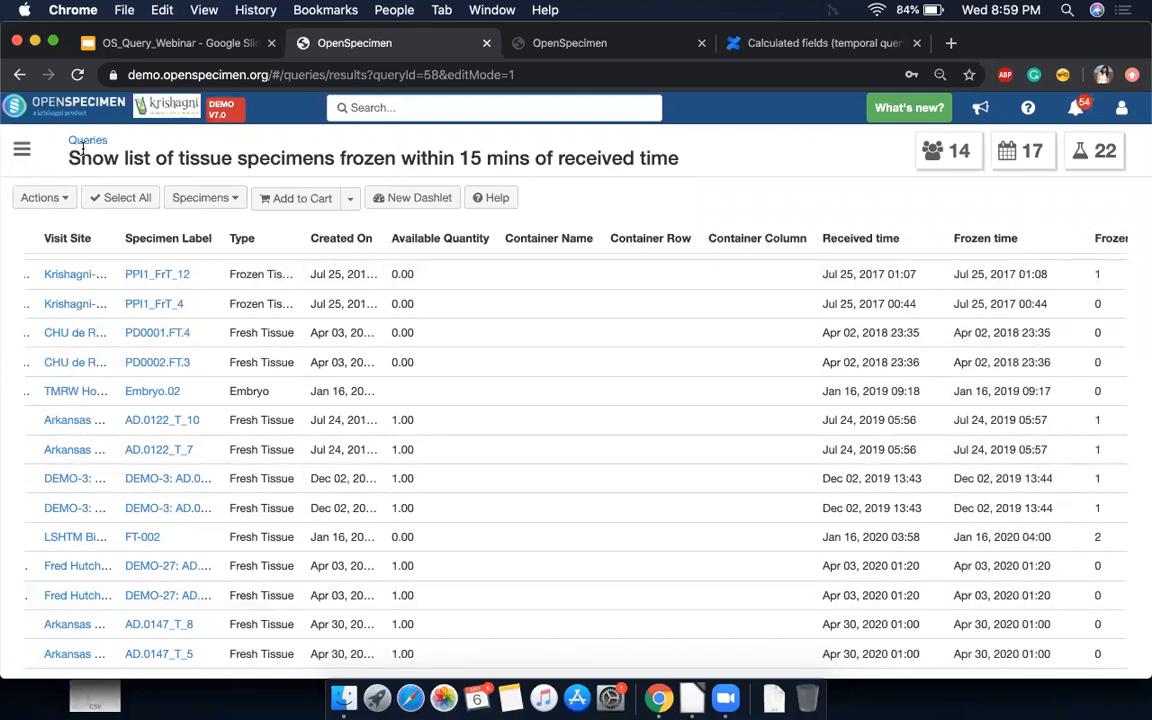
Step: Switch to the Google Slides presentation and advance from the Examples slide to the Hierarchical operator slide
click(168, 43)
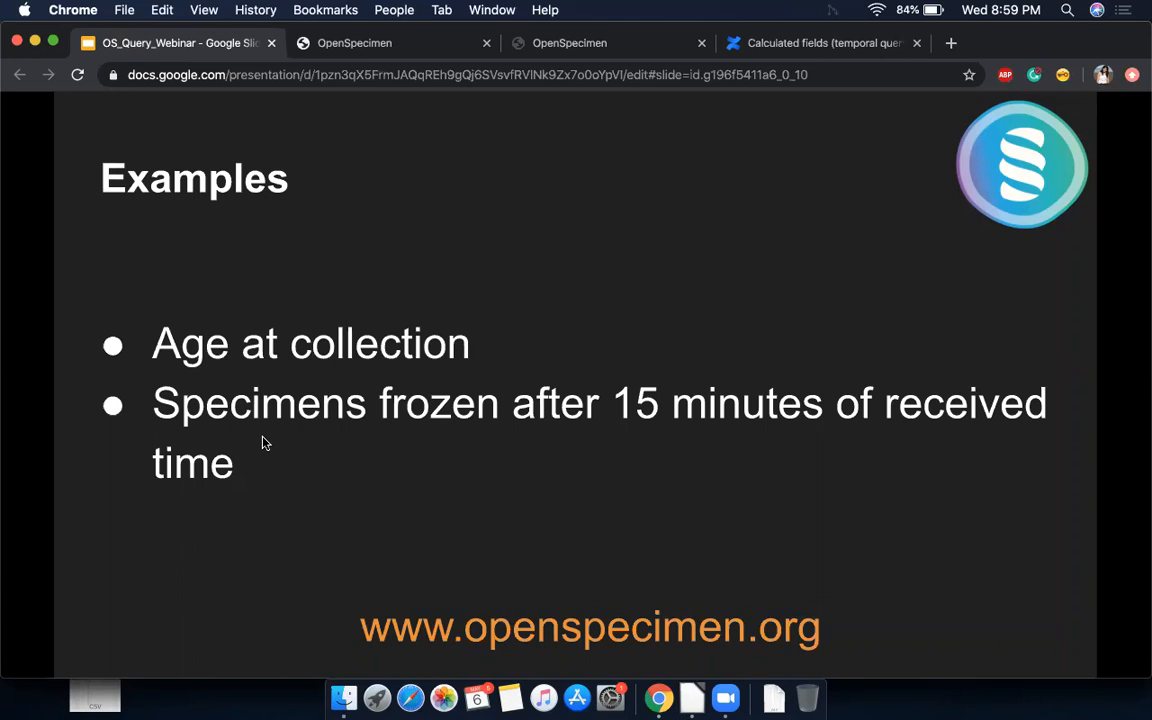
key(Right)
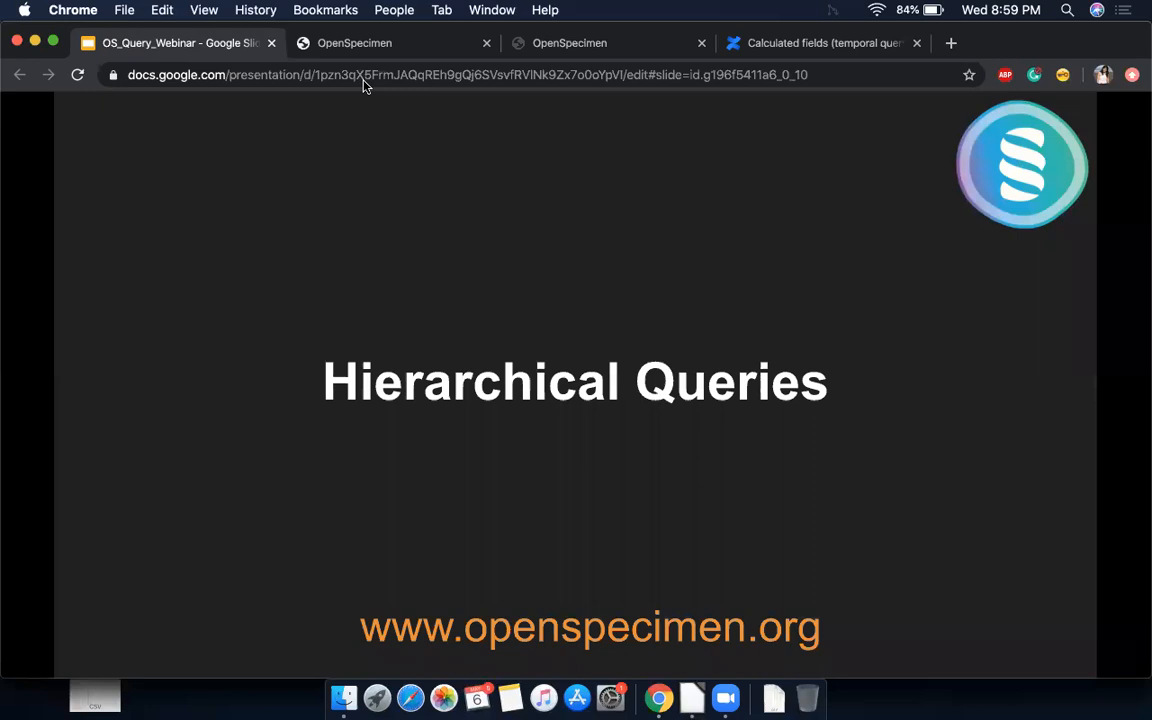
click(380, 298)
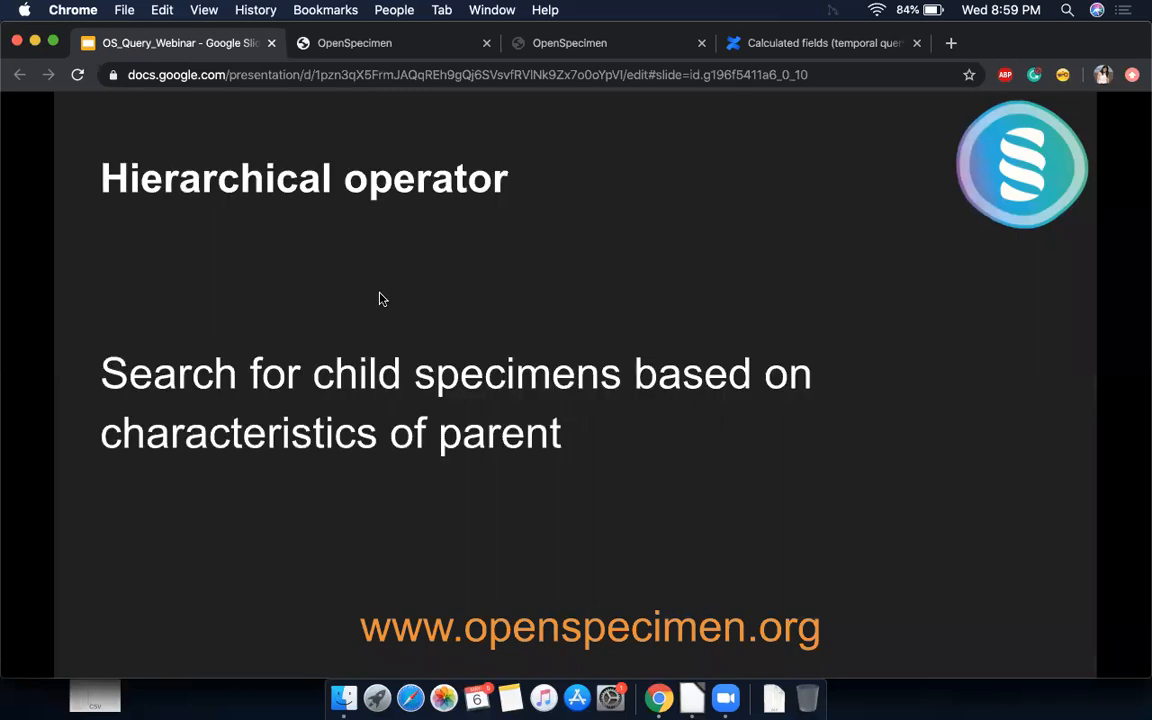
Step: In OpenSpecimen, open query #65 from the shared Default Queries folder for editing and review its expression and filters
click(383, 45)
click(80, 140)
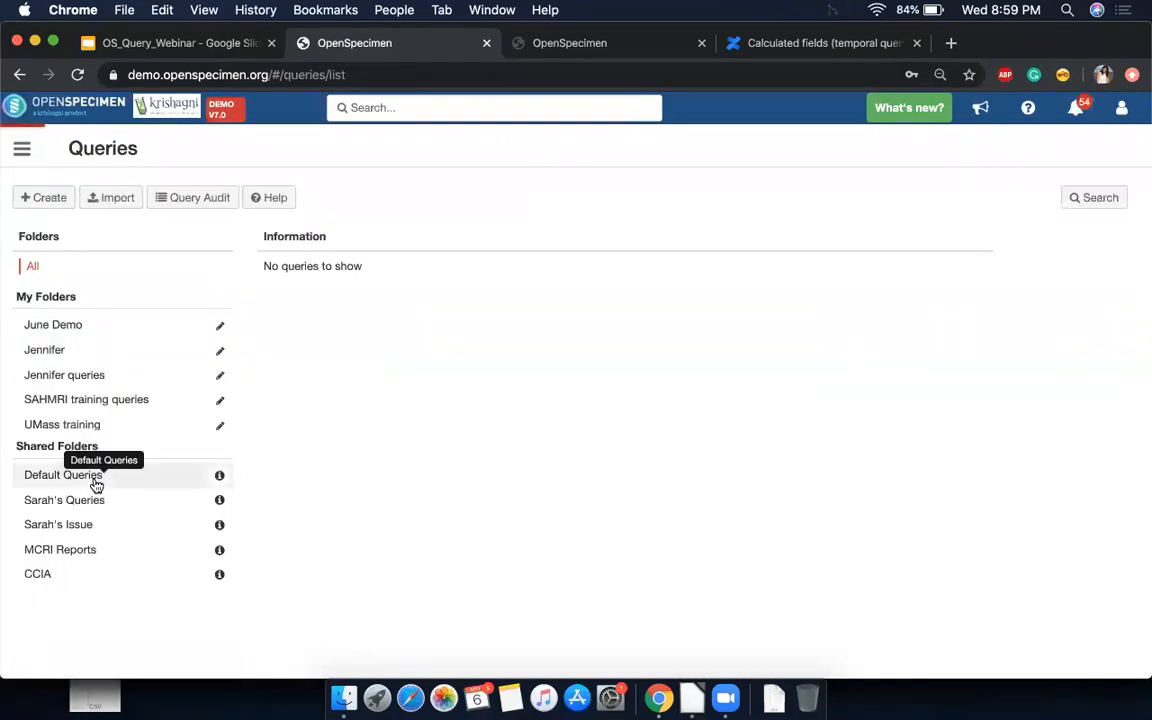
click(90, 480)
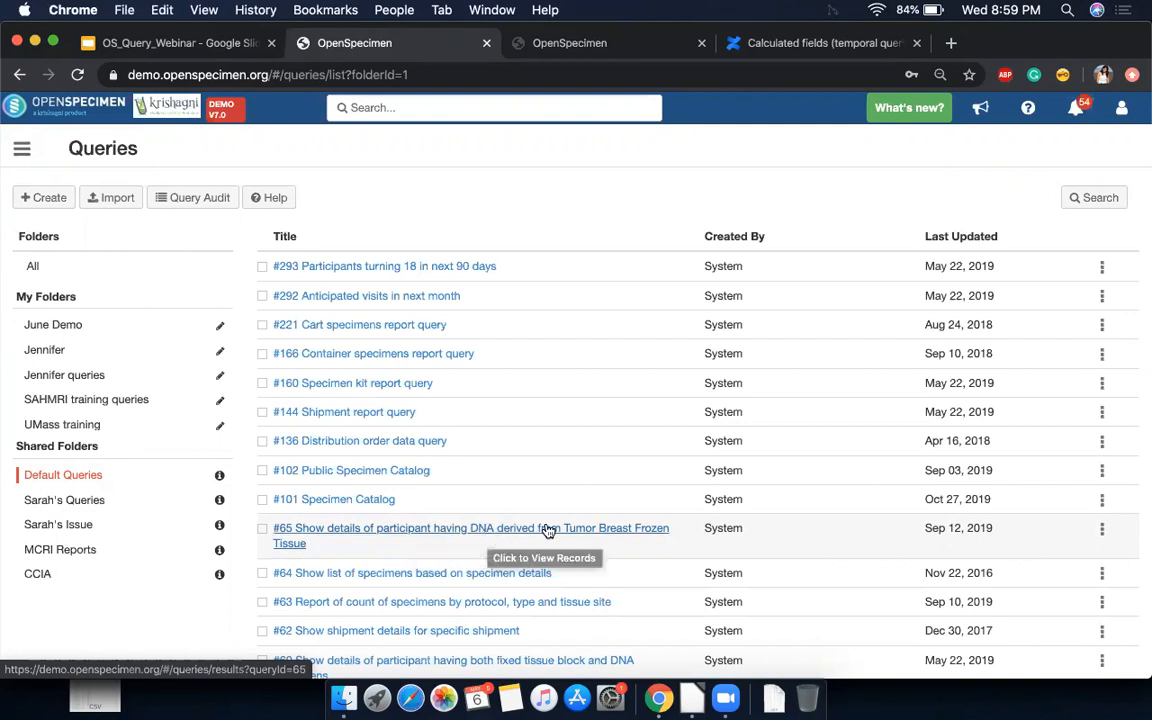
click(1101, 529)
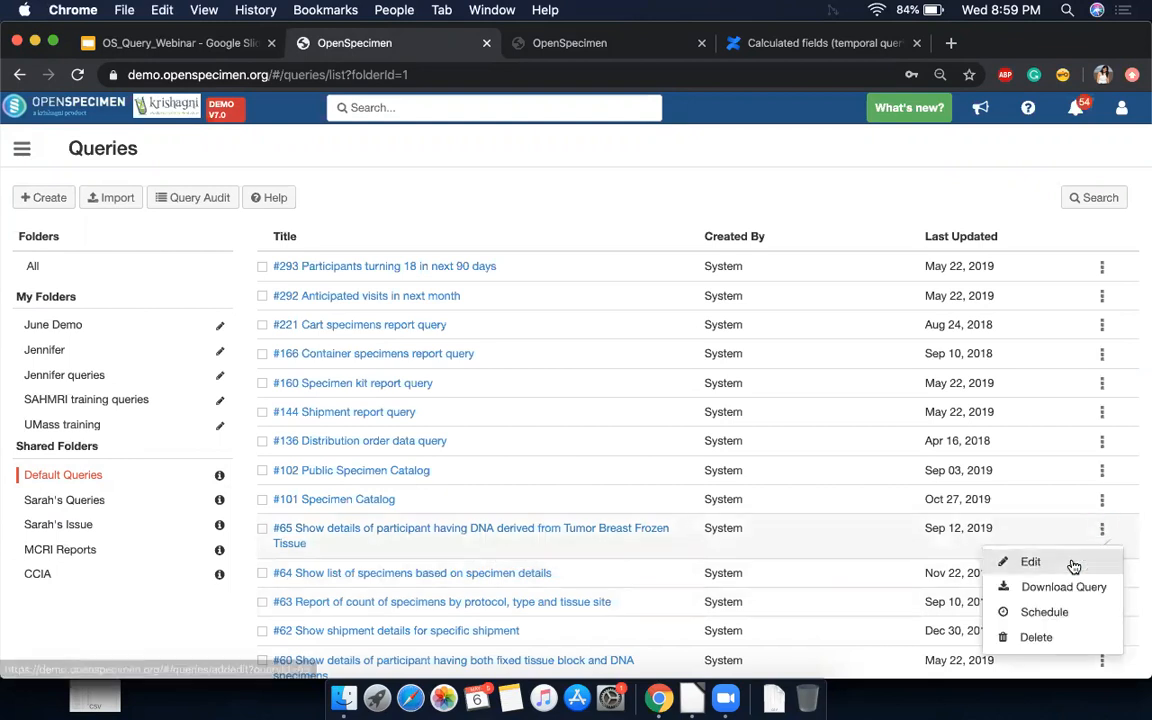
click(1073, 565)
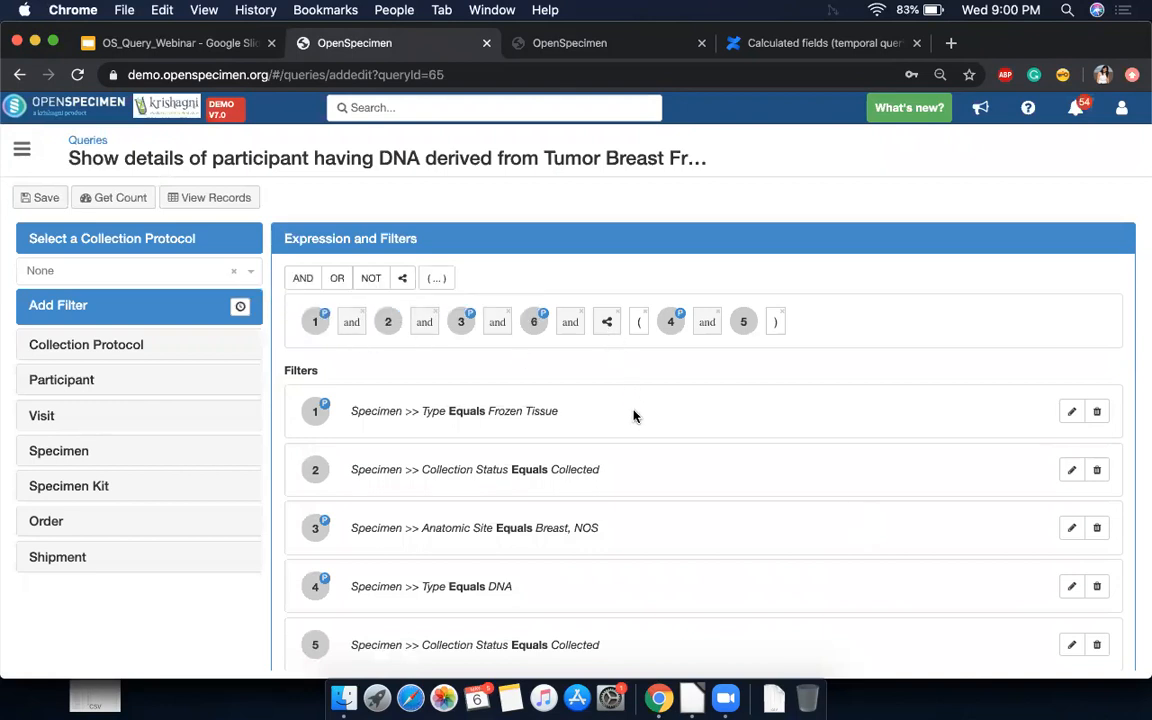
scroll(633, 416, down, 1)
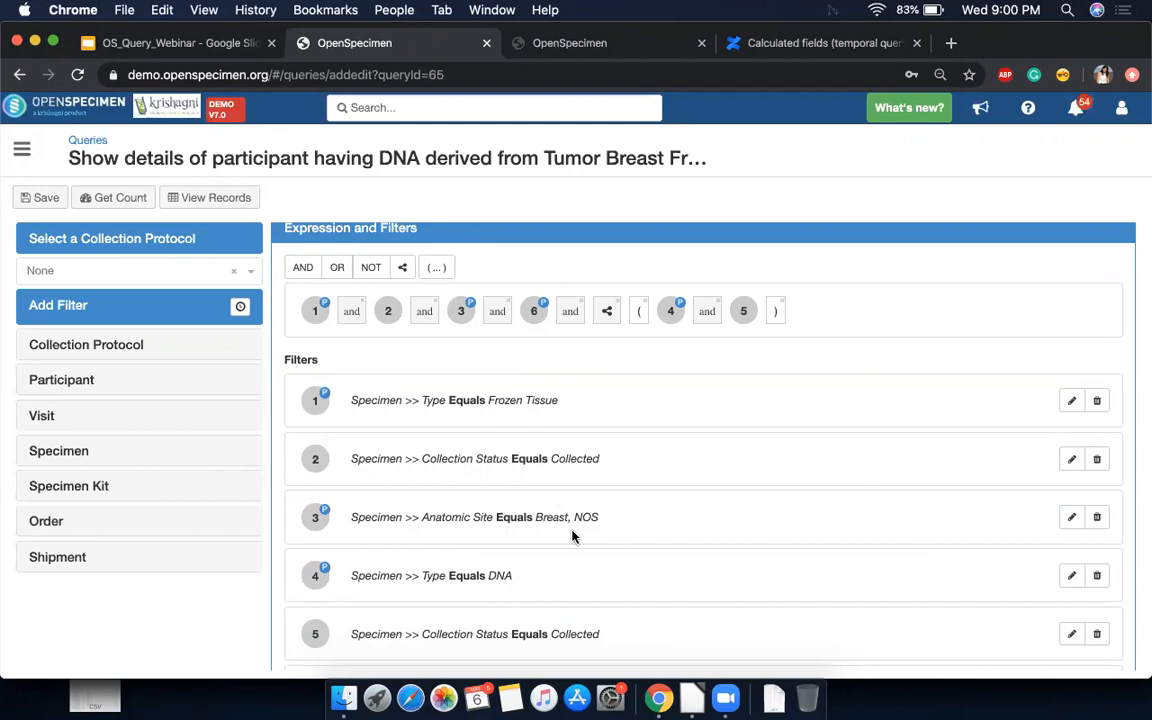
scroll(572, 537, down, 3)
scroll(570, 535, up, 2)
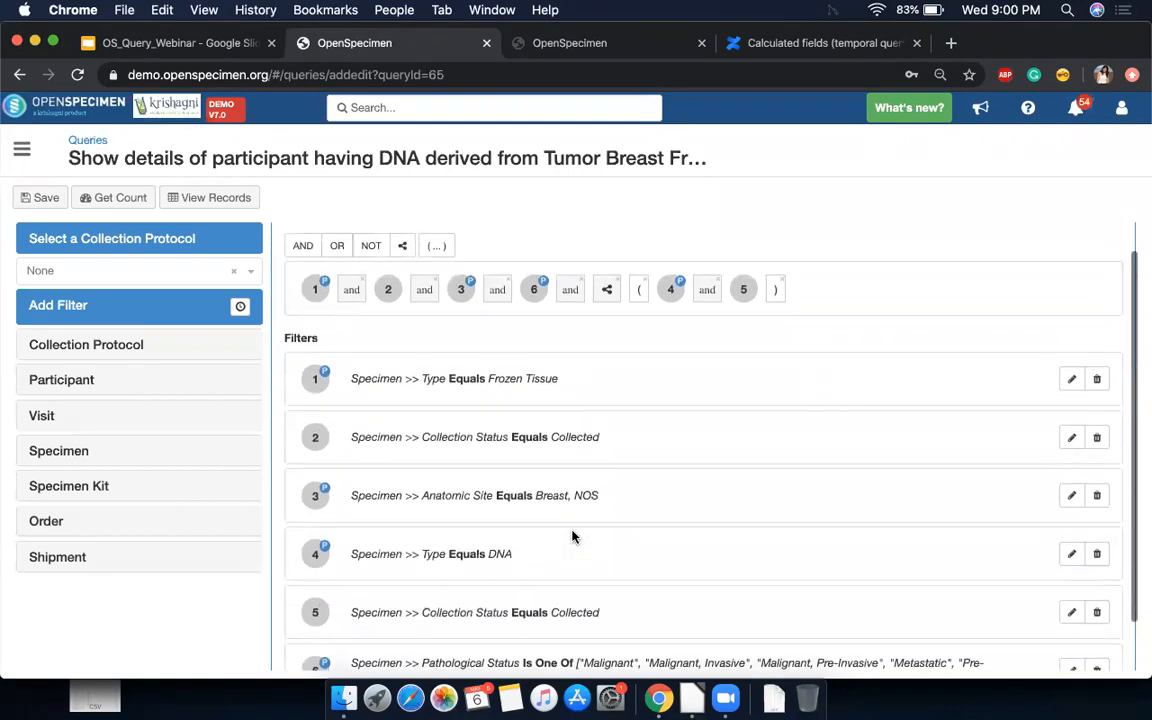
scroll(570, 535, down, 2)
scroll(569, 533, up, 3)
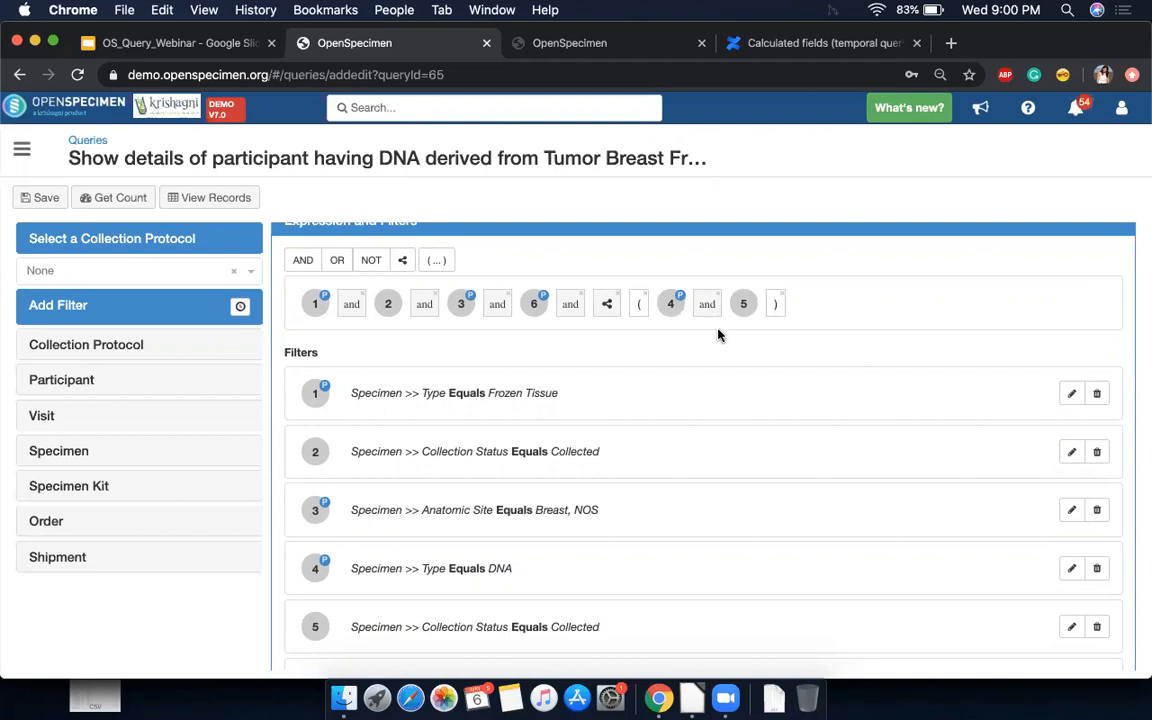
Step: Remove the hierarchical operator and the parentheses around filters 4 and 5 from the query expression
click(645, 294)
click(617, 294)
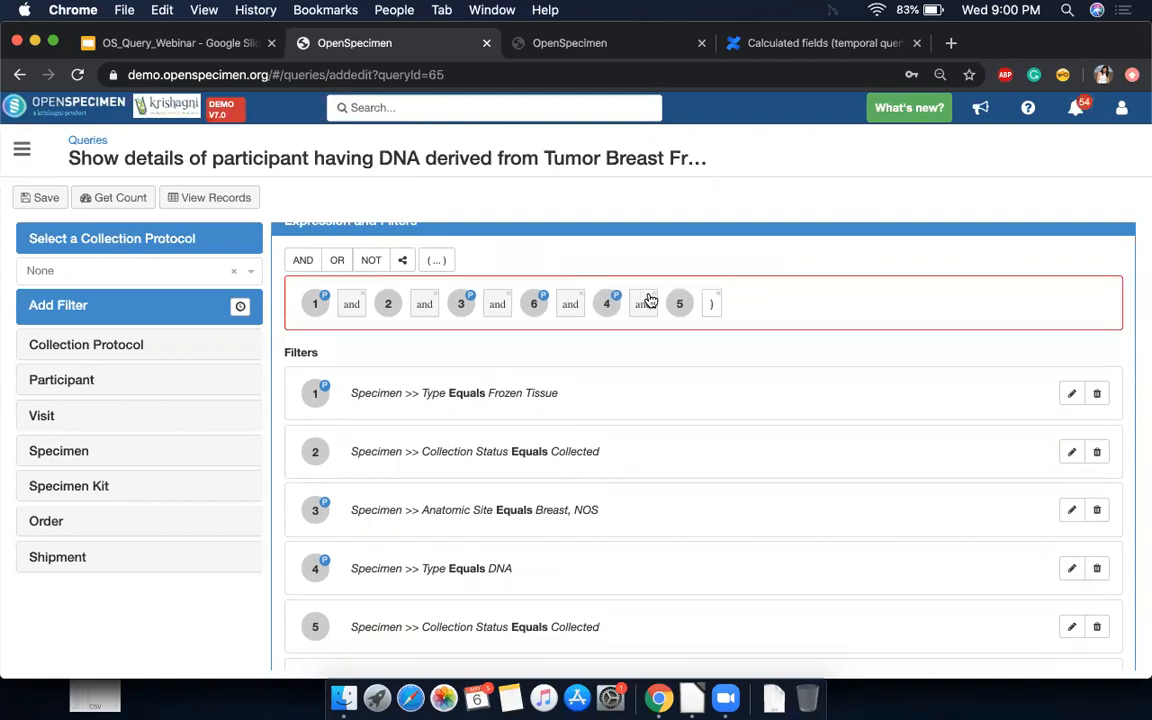
click(718, 294)
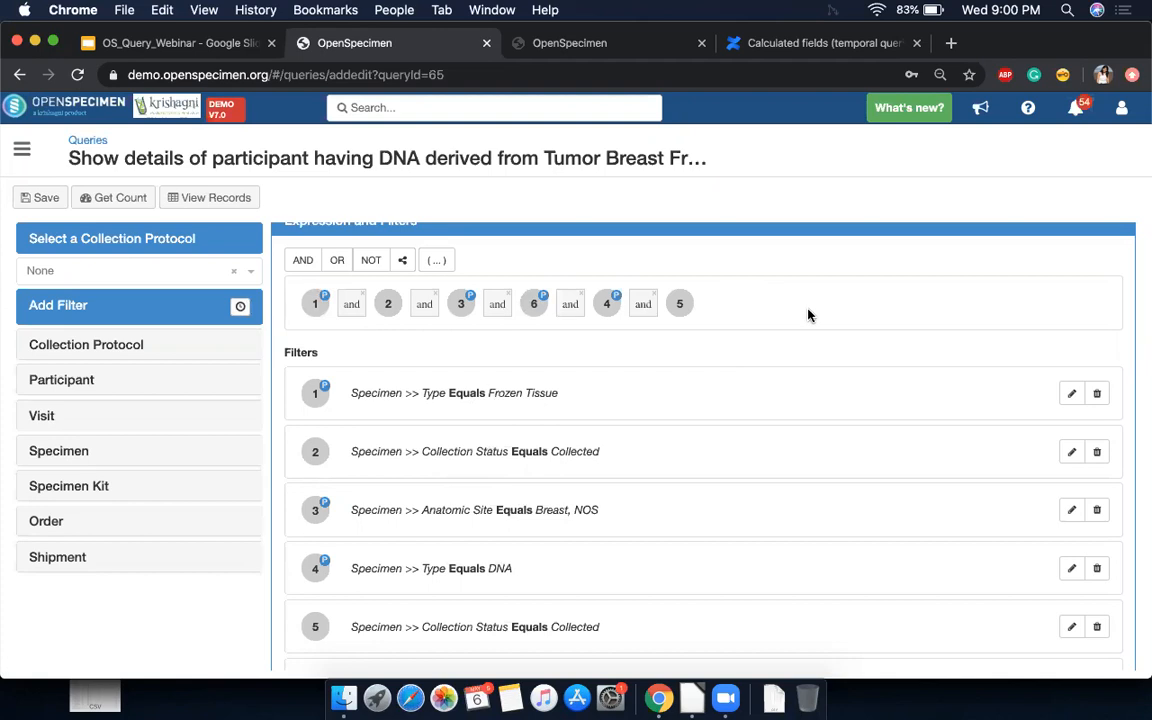
Step: Add the hierarchical operator ahead of filter 4 and enclose filters 4 and 5 in parentheses
click(404, 260)
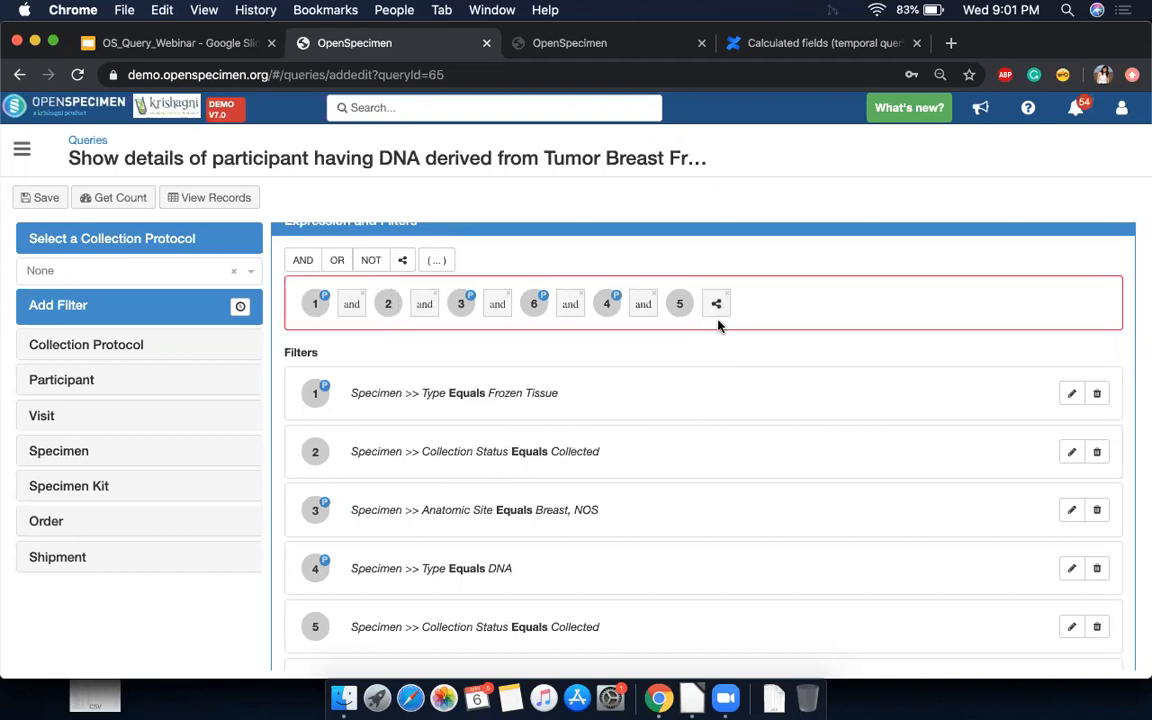
drag(718, 310, 571, 311)
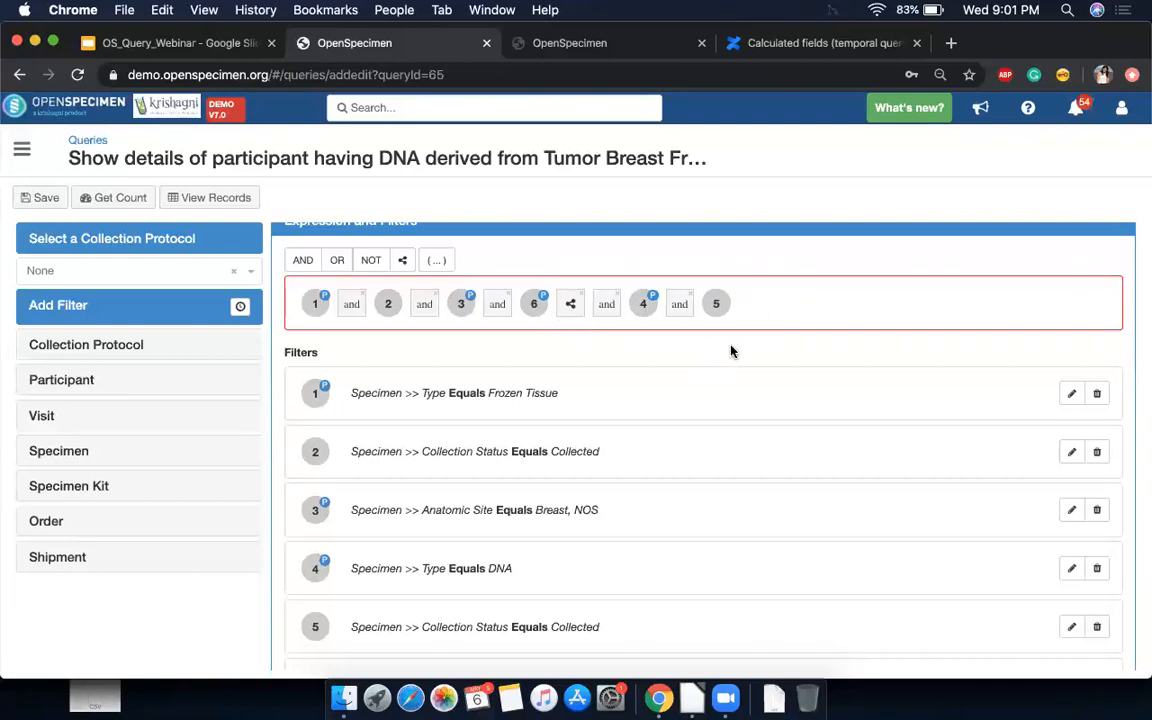
click(437, 260)
drag(306, 316, 612, 311)
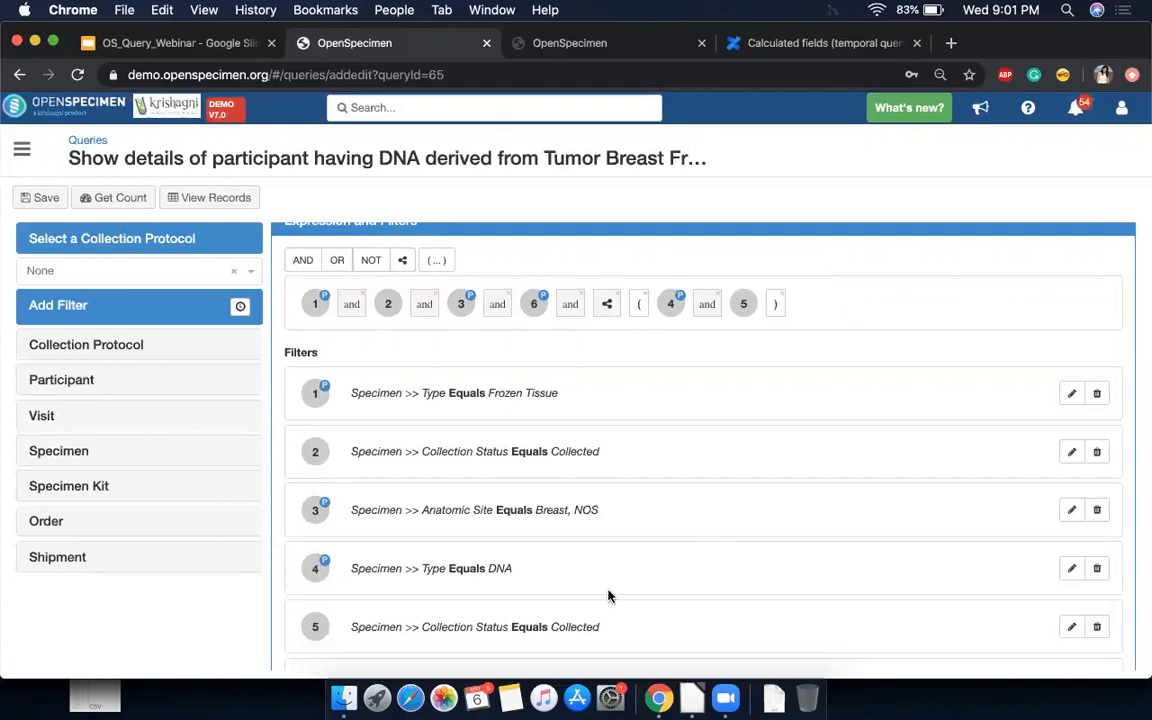
Step: Get the query's count, view its records, and examine the parent frozen tissue and child DNA specimen columns
scroll(610, 596, up, 1)
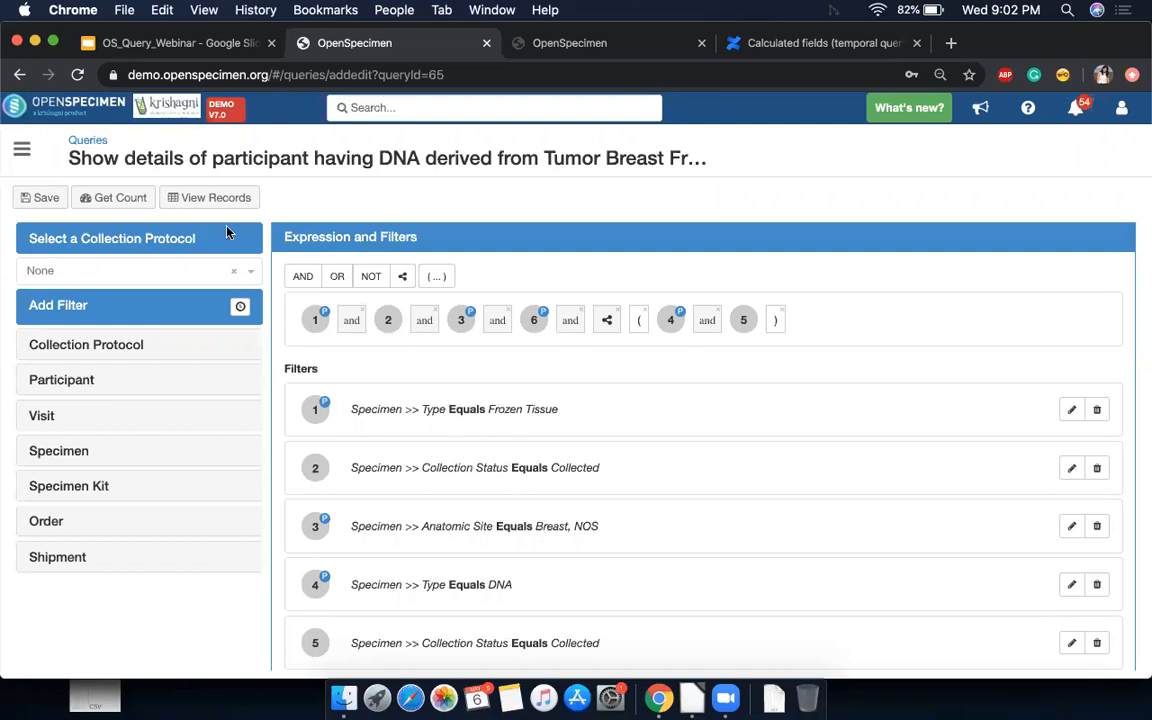
click(116, 198)
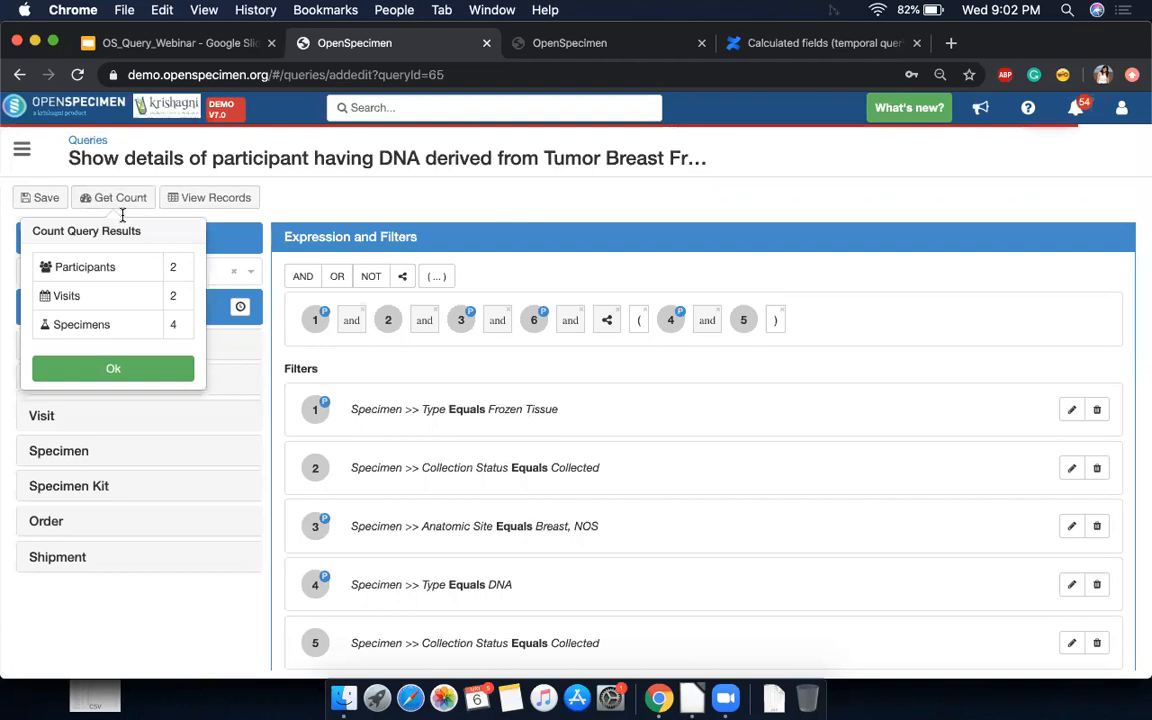
click(214, 198)
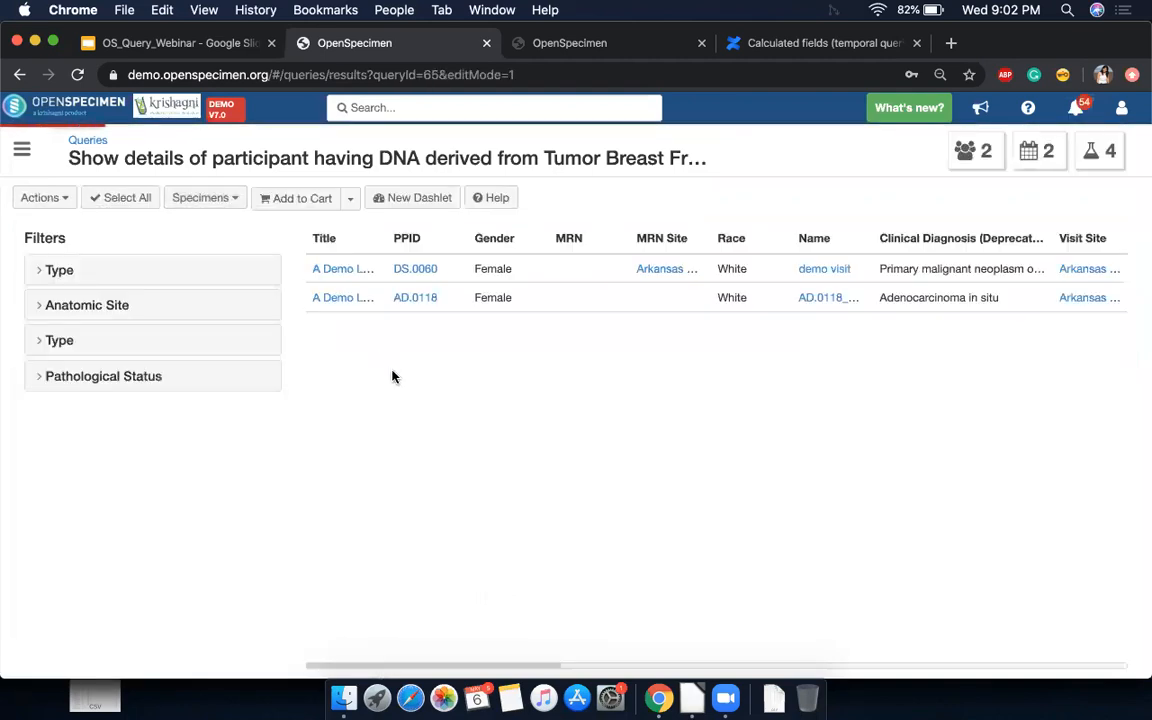
scroll(675, 362, right, 10)
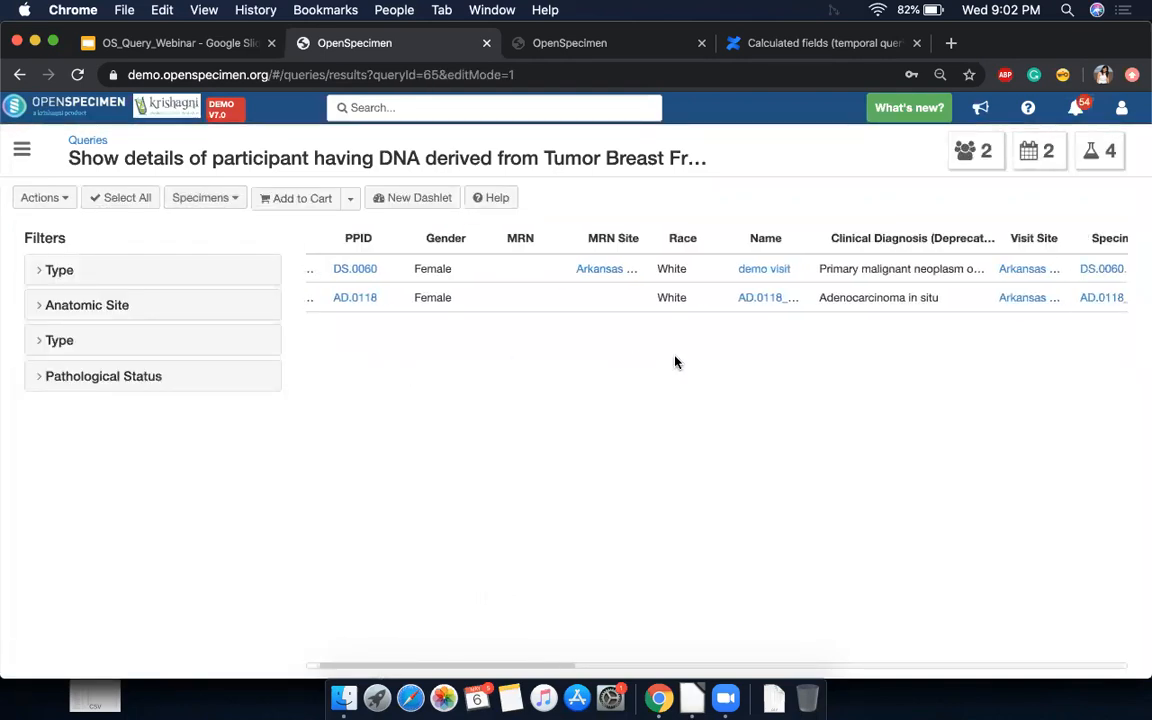
scroll(675, 362, right, 10)
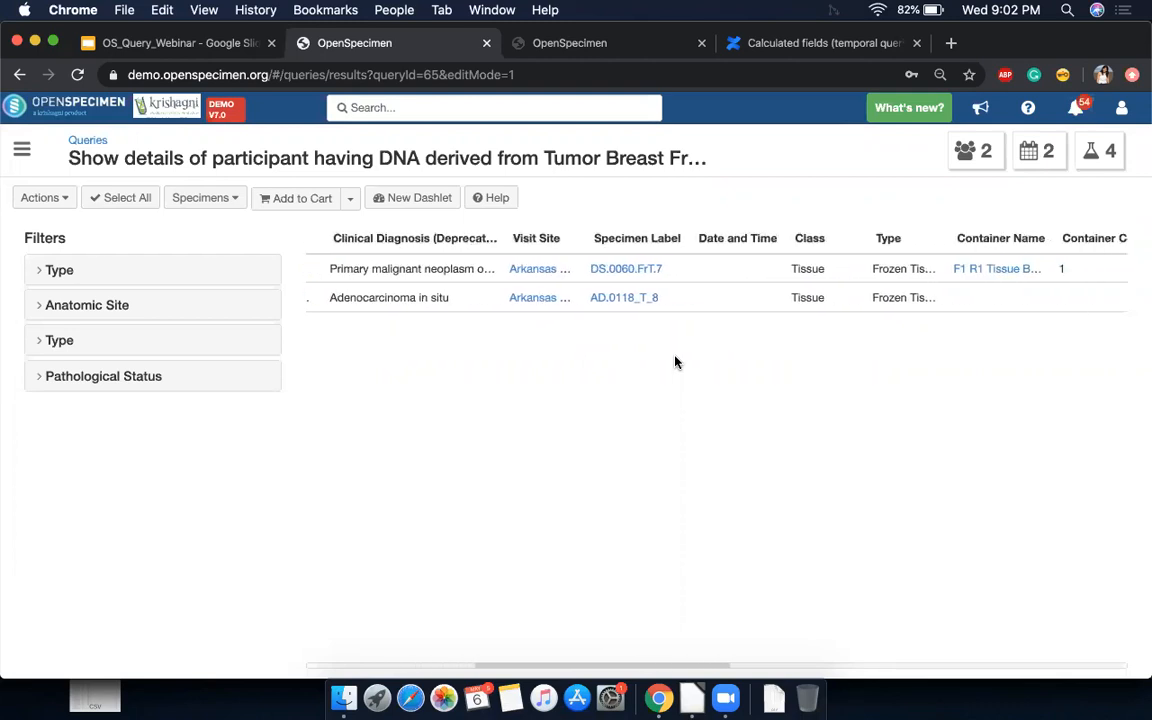
scroll(675, 362, right, 10)
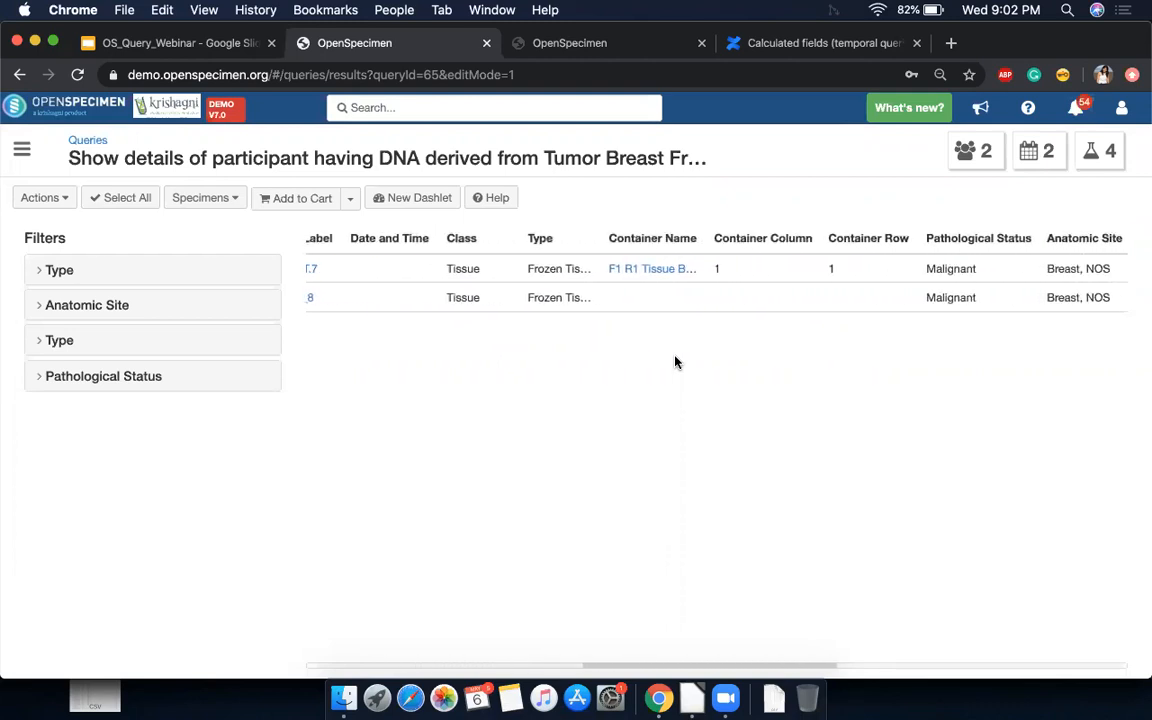
scroll(675, 362, left, 10)
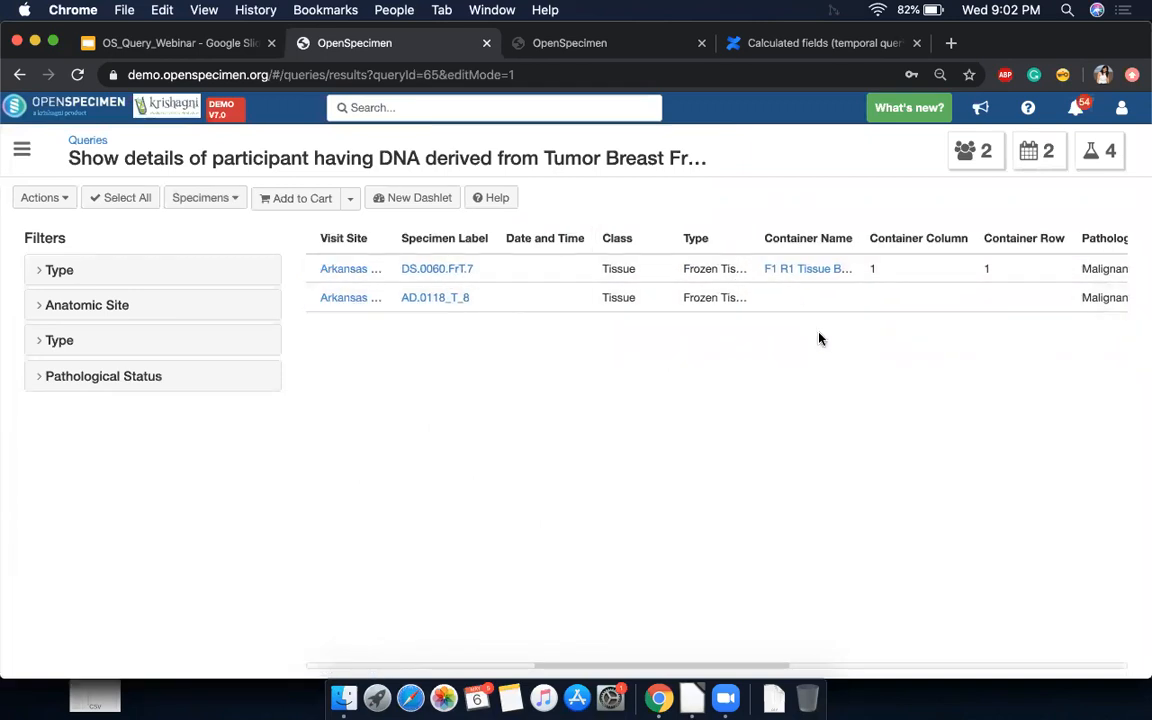
scroll(820, 338, right, 10)
scroll(820, 338, right, 5)
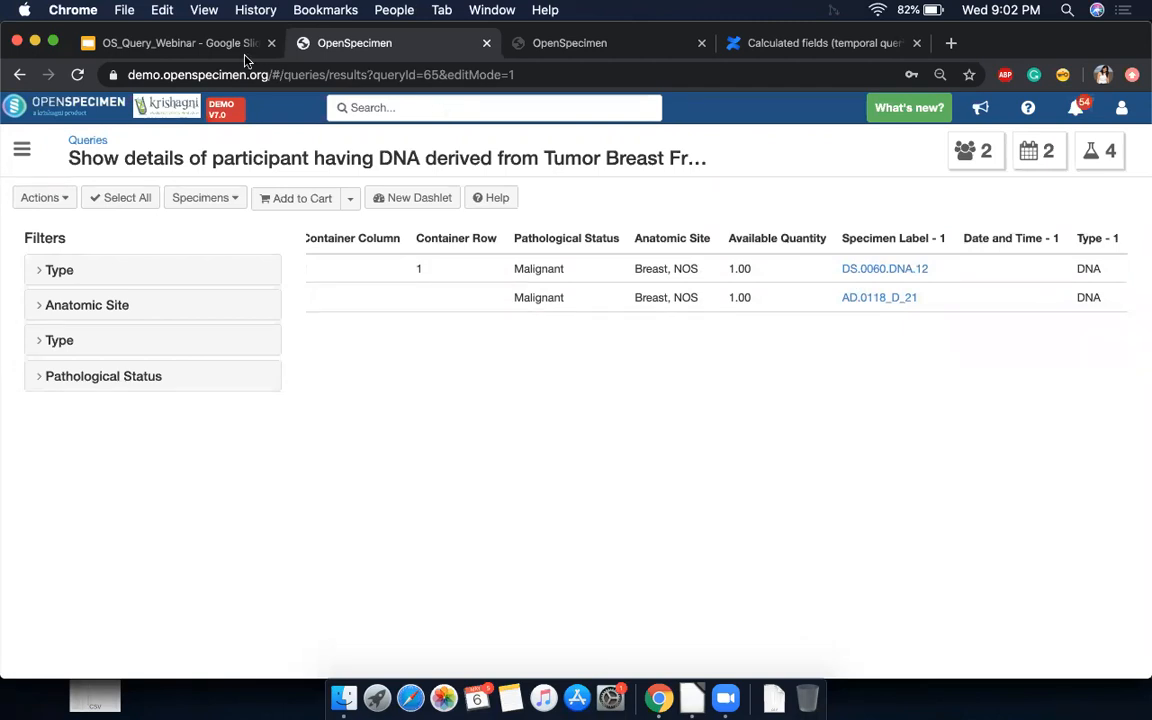
Step: Switch to the Google Slides presentation and go through the Sub Queries slides up to excluding participants with certain criteria
click(207, 46)
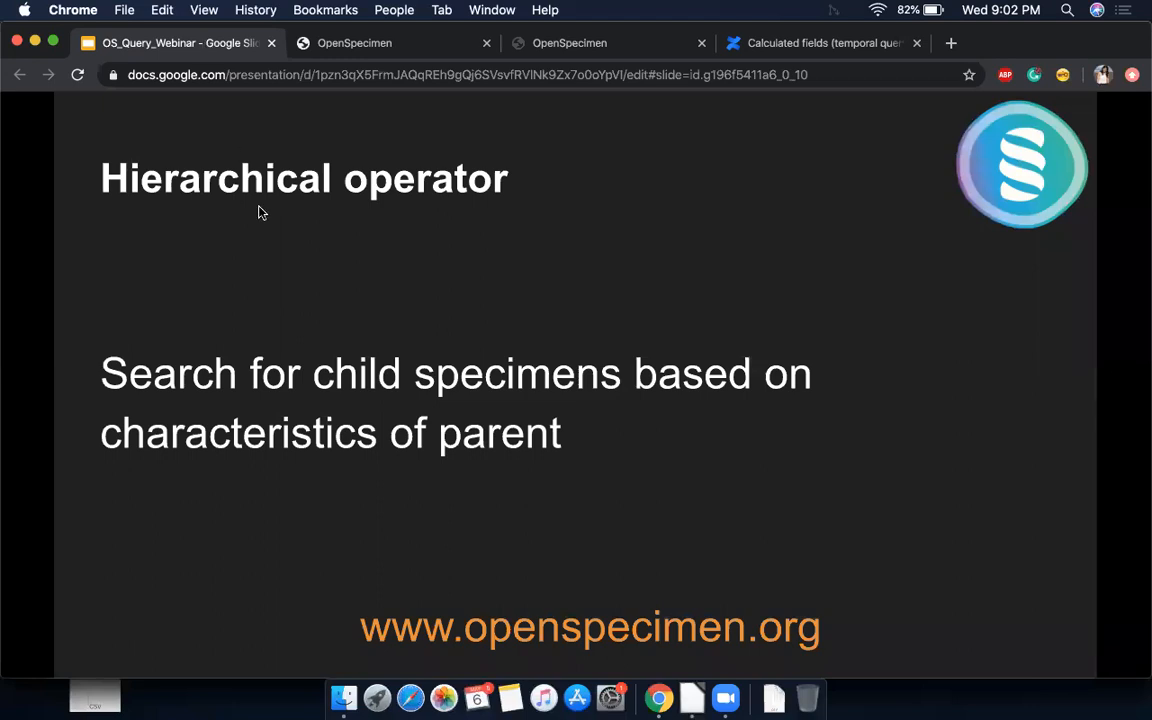
click(258, 212)
click(498, 419)
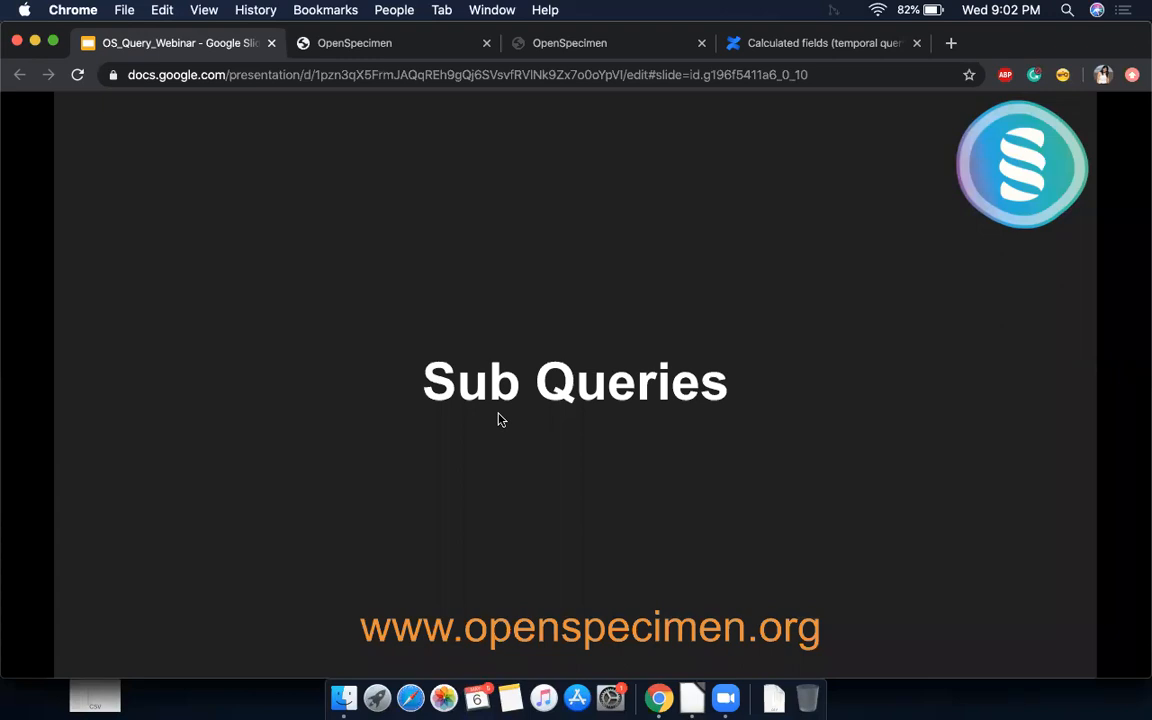
key(Right)
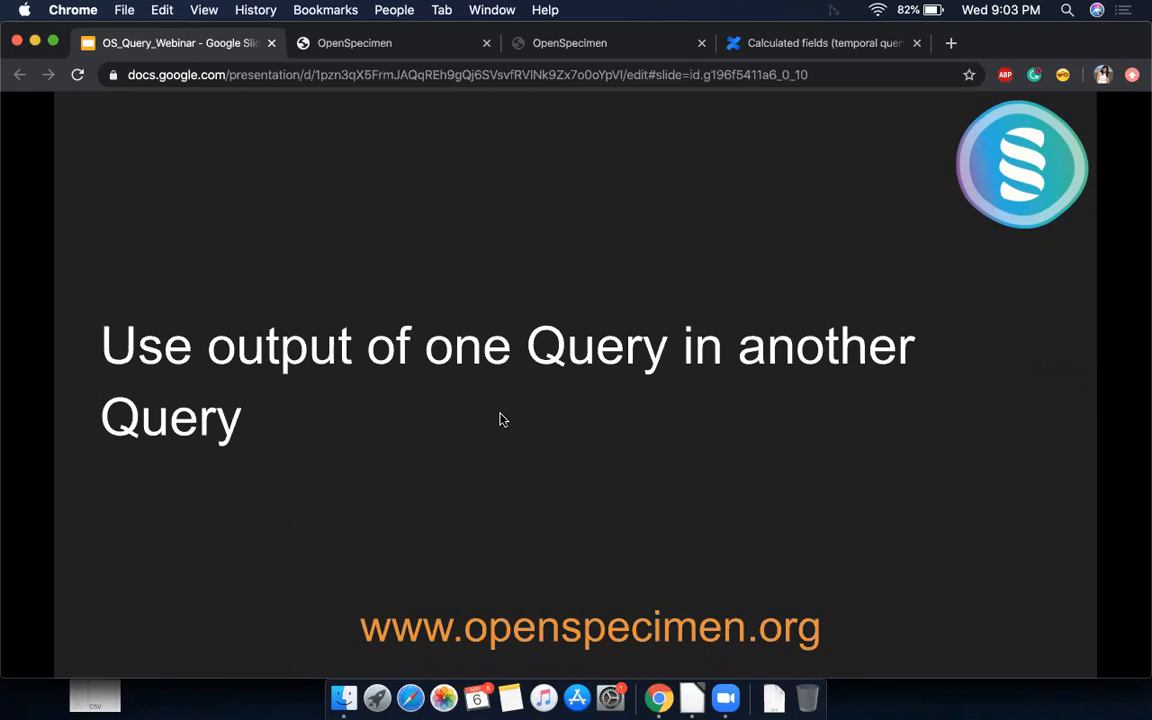
key(Right)
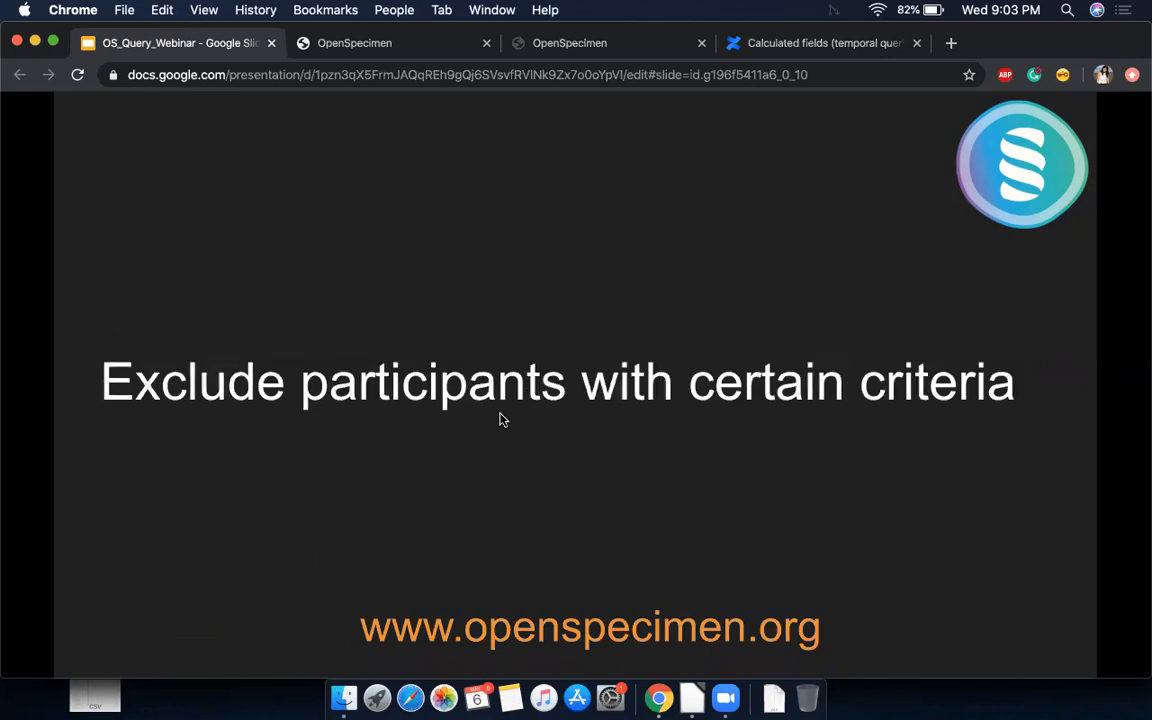
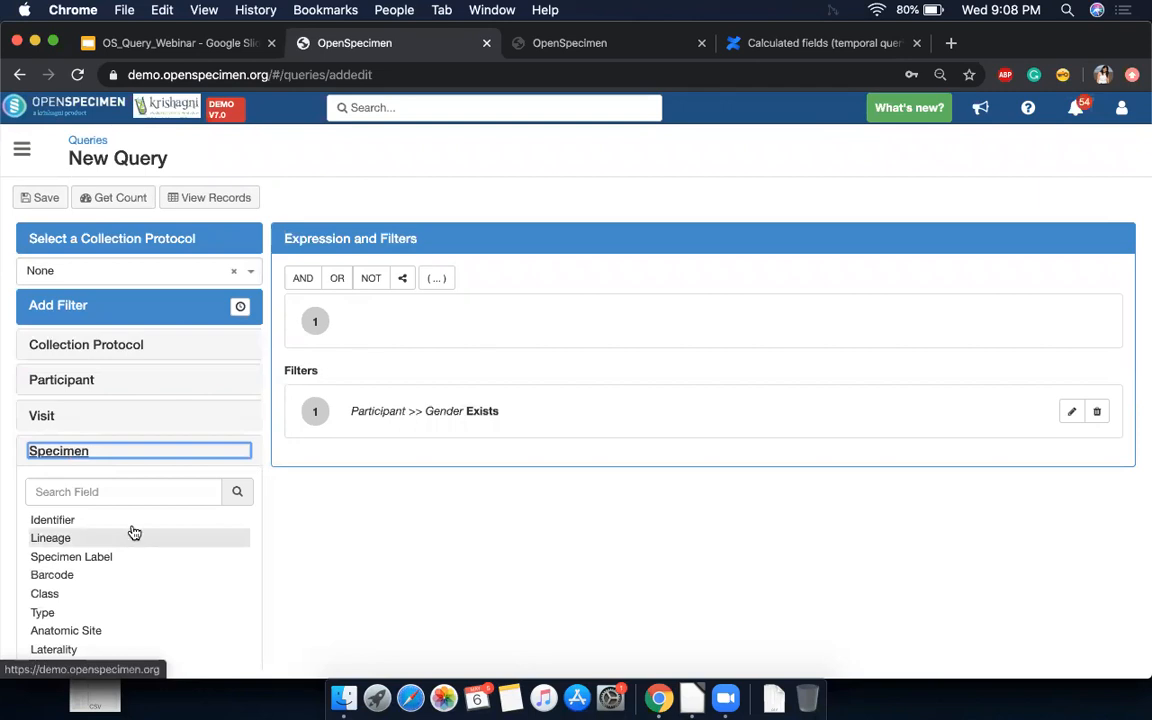
Step: Add a specimen filter requiring Collection Status to equal Collected
scroll(141, 575, down, 3)
scroll(144, 540, down, 2)
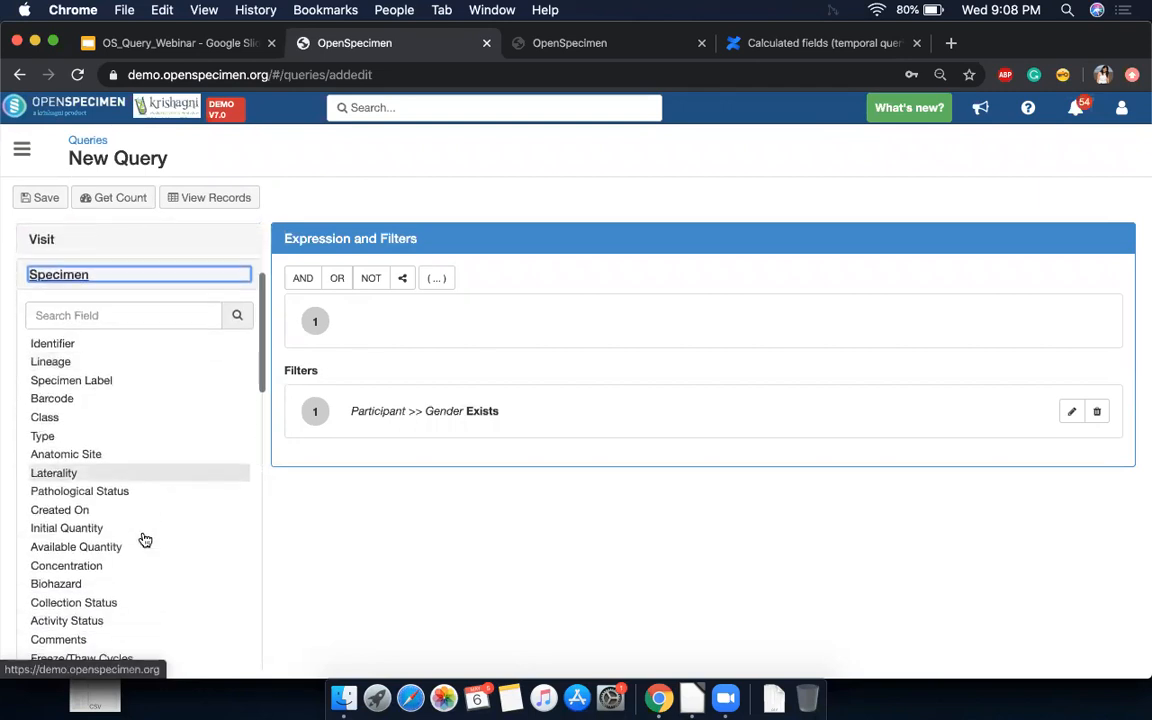
click(138, 562)
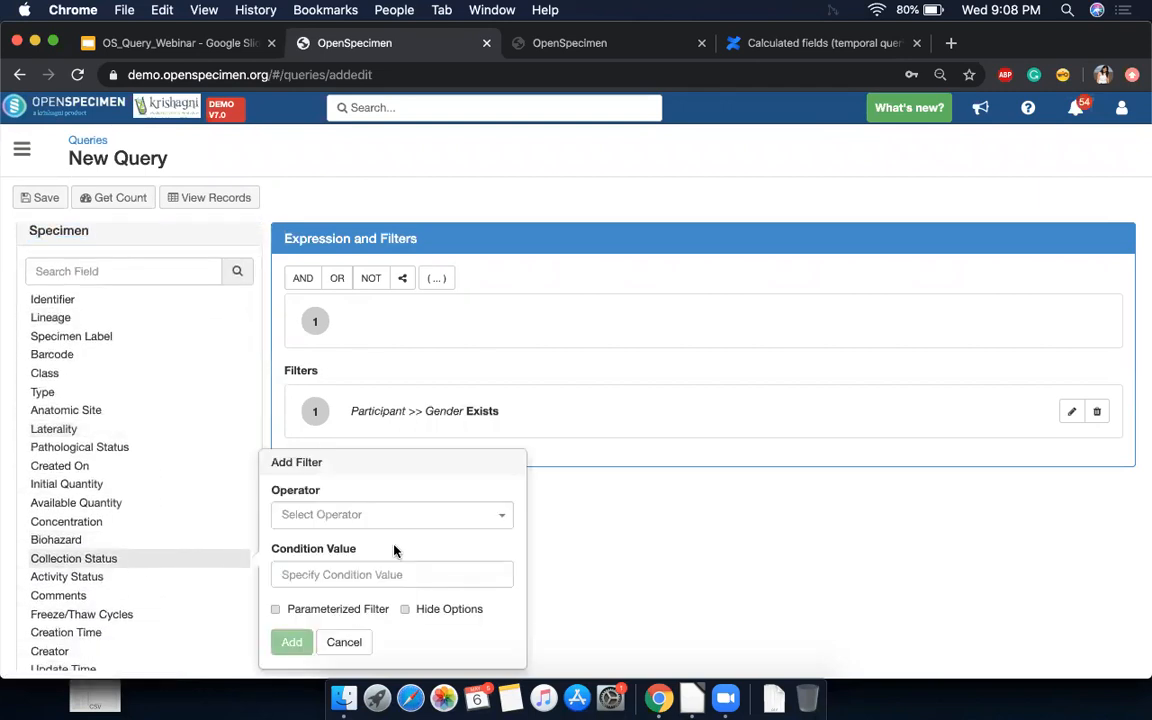
click(391, 515)
click(324, 358)
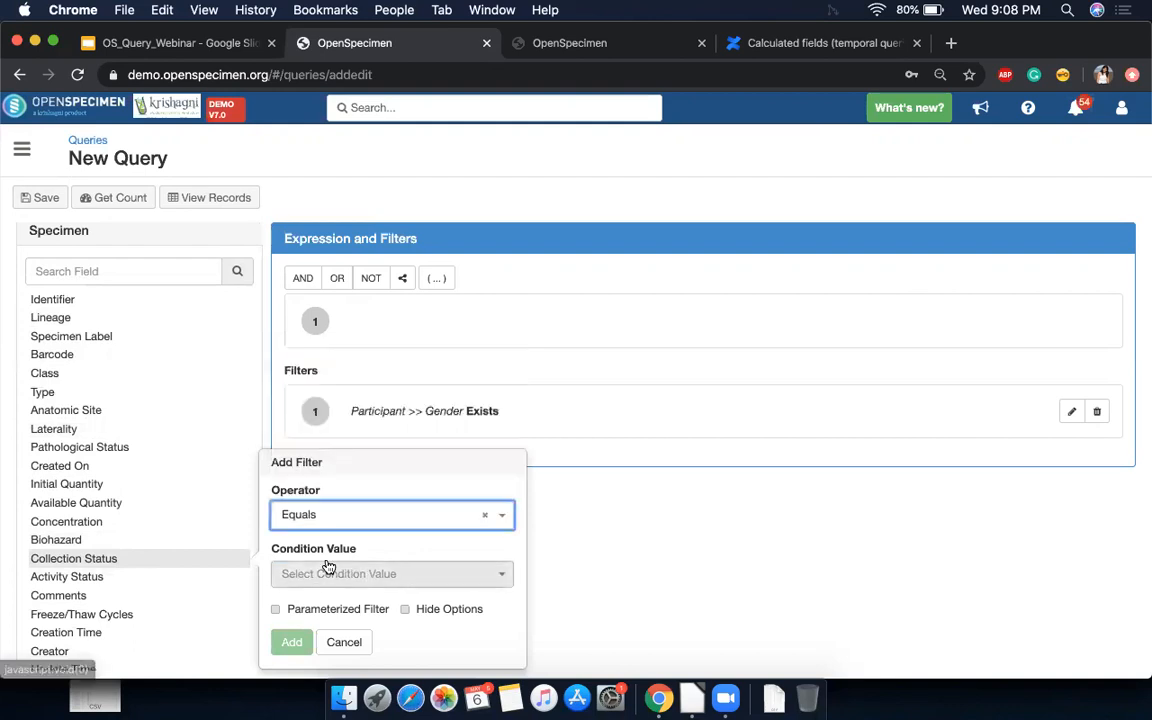
click(290, 572)
click(298, 504)
click(291, 645)
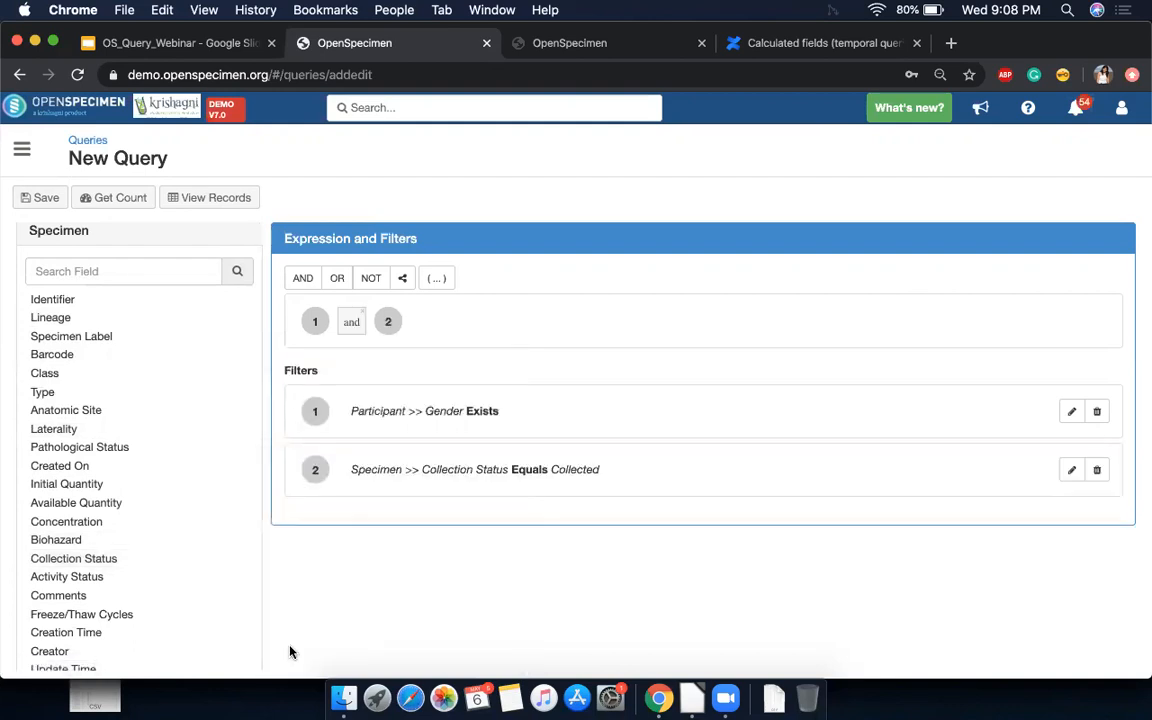
Step: Get the query's count and view its records
click(125, 197)
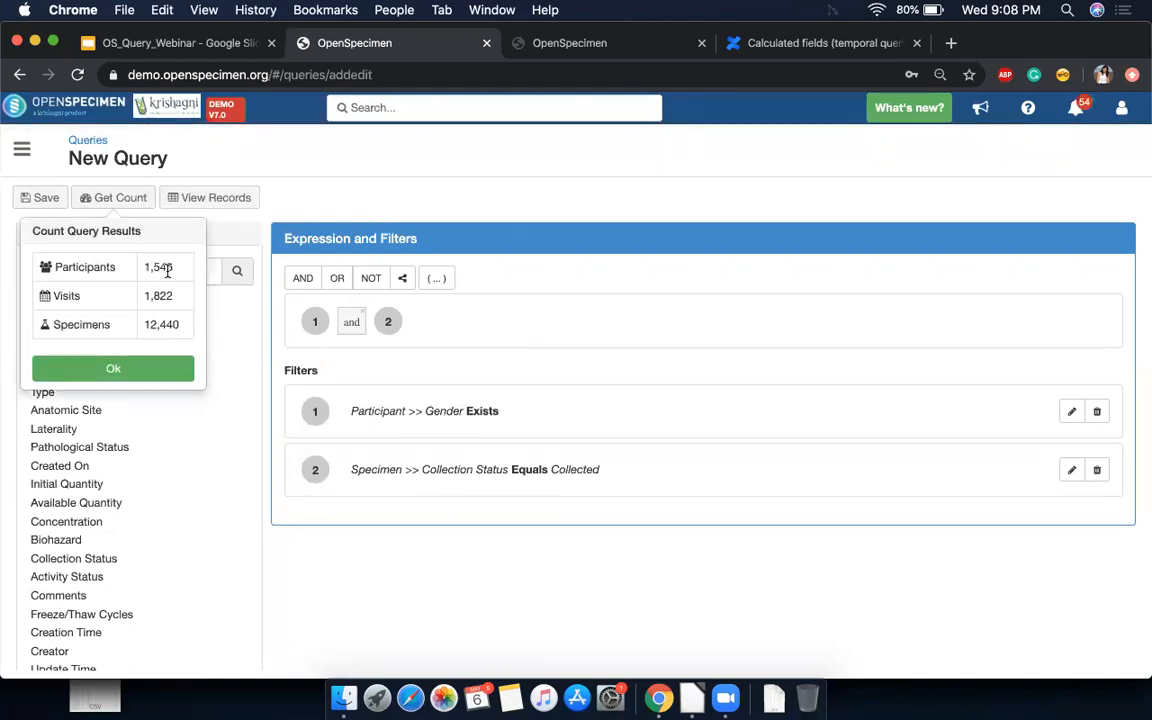
click(159, 370)
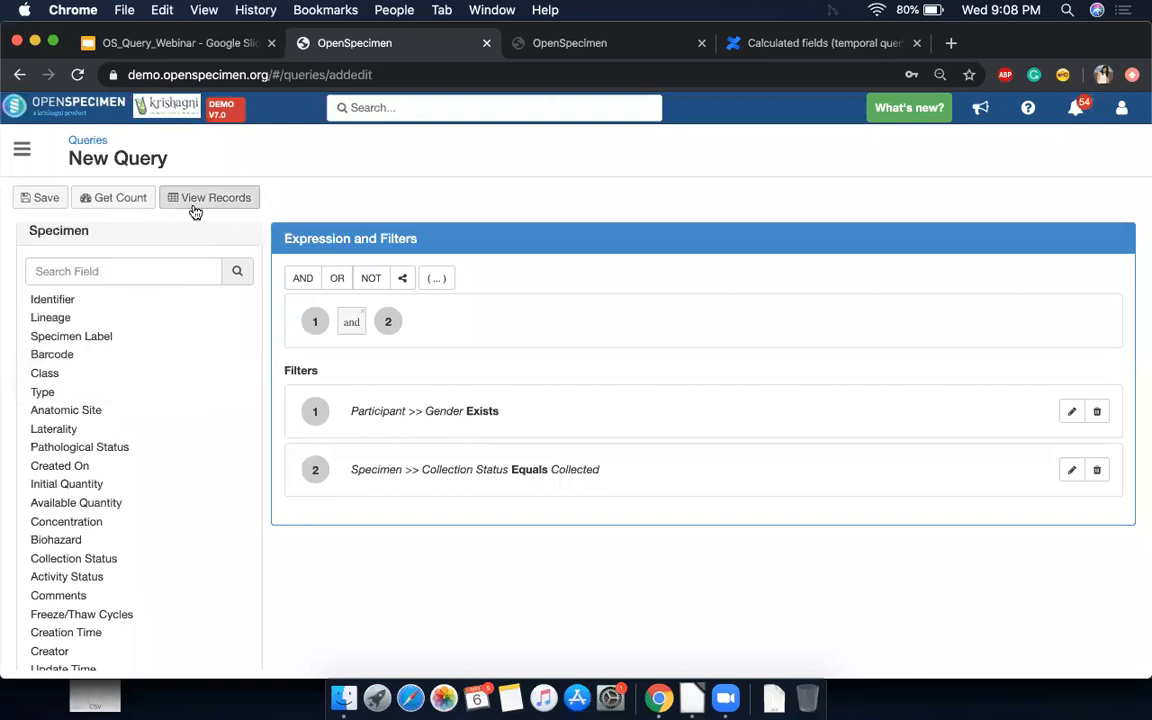
click(195, 207)
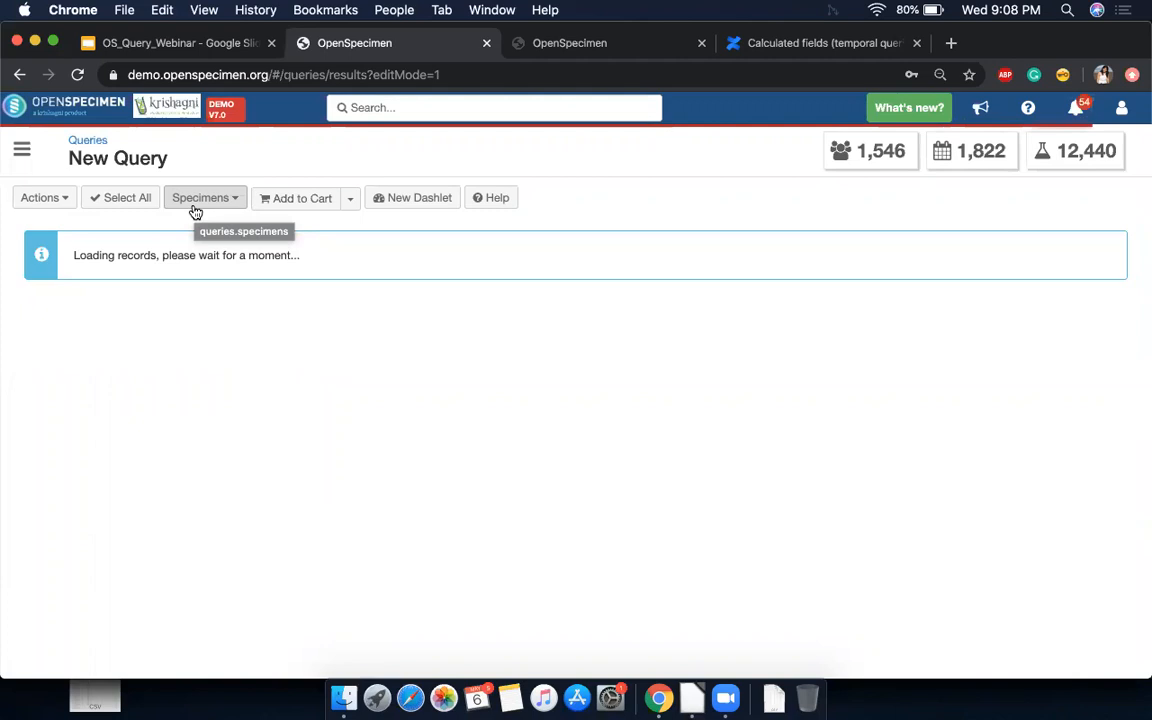
Step: Remove all specimen fields plus Registration Date and Race from the result columns, keeping only the participant's PPID and Gender
click(68, 206)
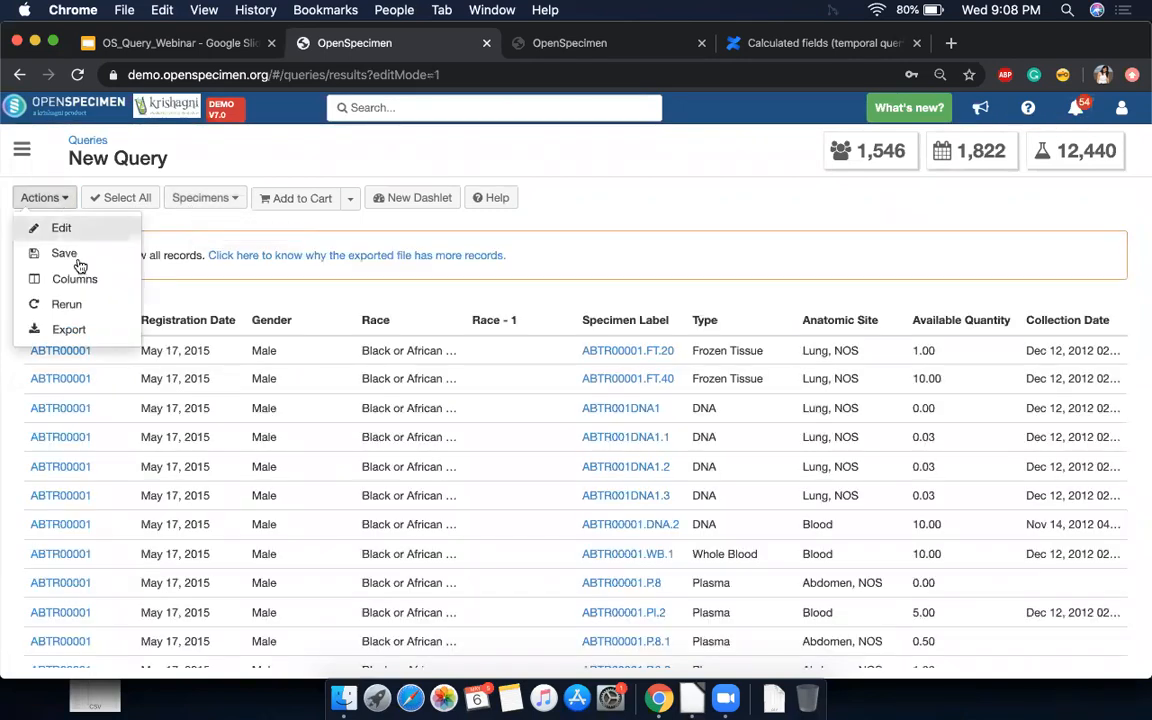
click(84, 289)
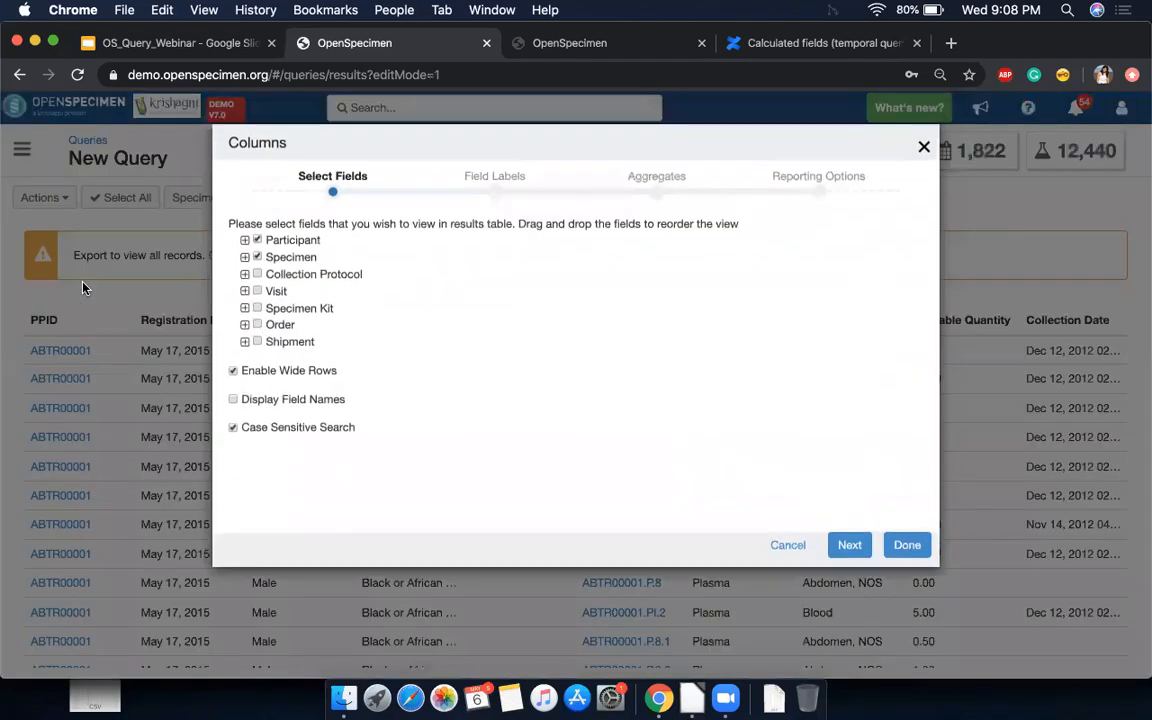
click(245, 258)
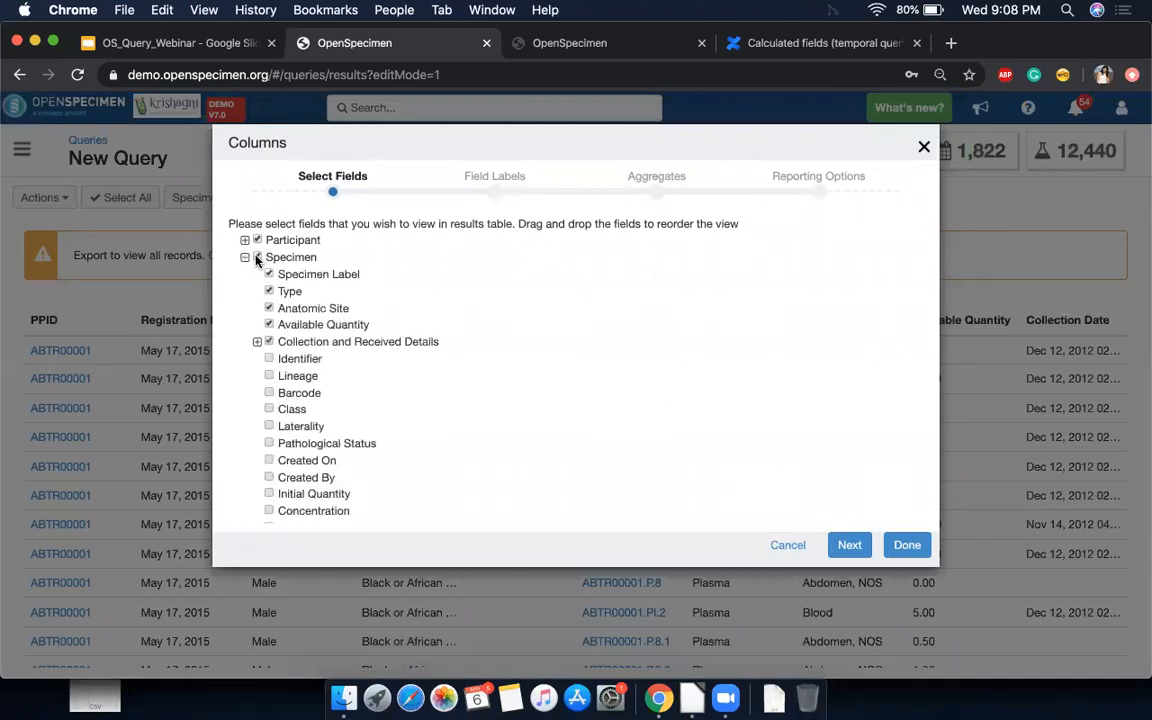
click(257, 258)
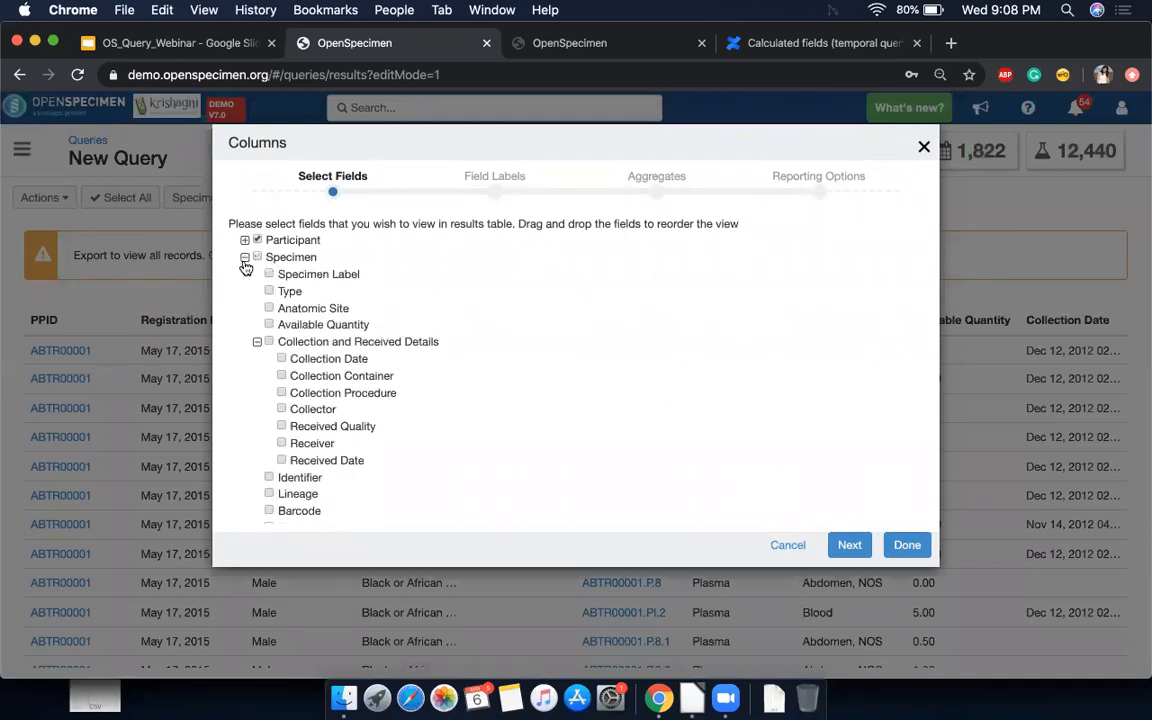
click(245, 257)
click(245, 241)
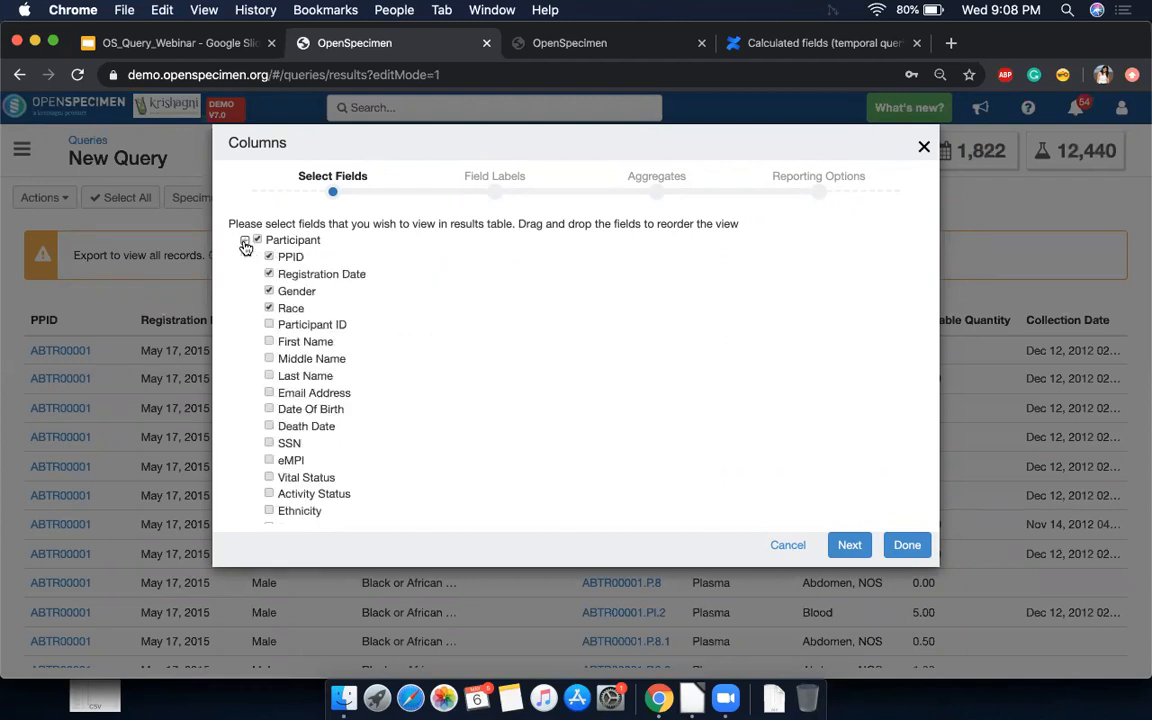
click(269, 276)
click(245, 241)
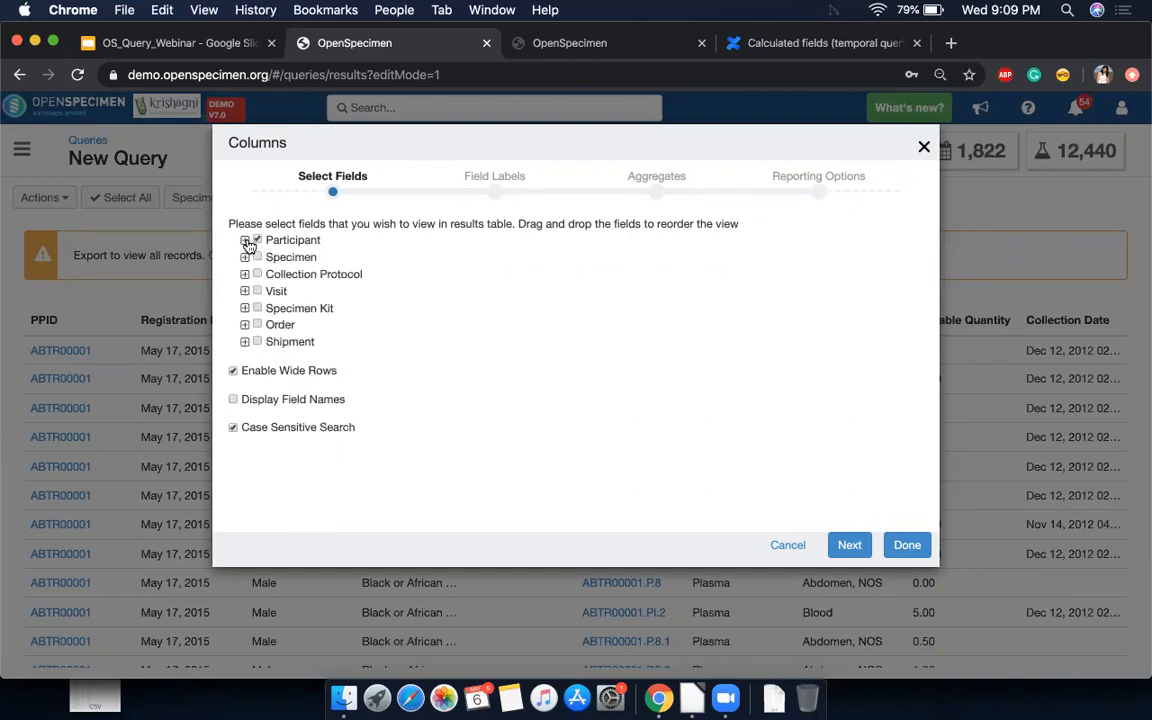
click(245, 241)
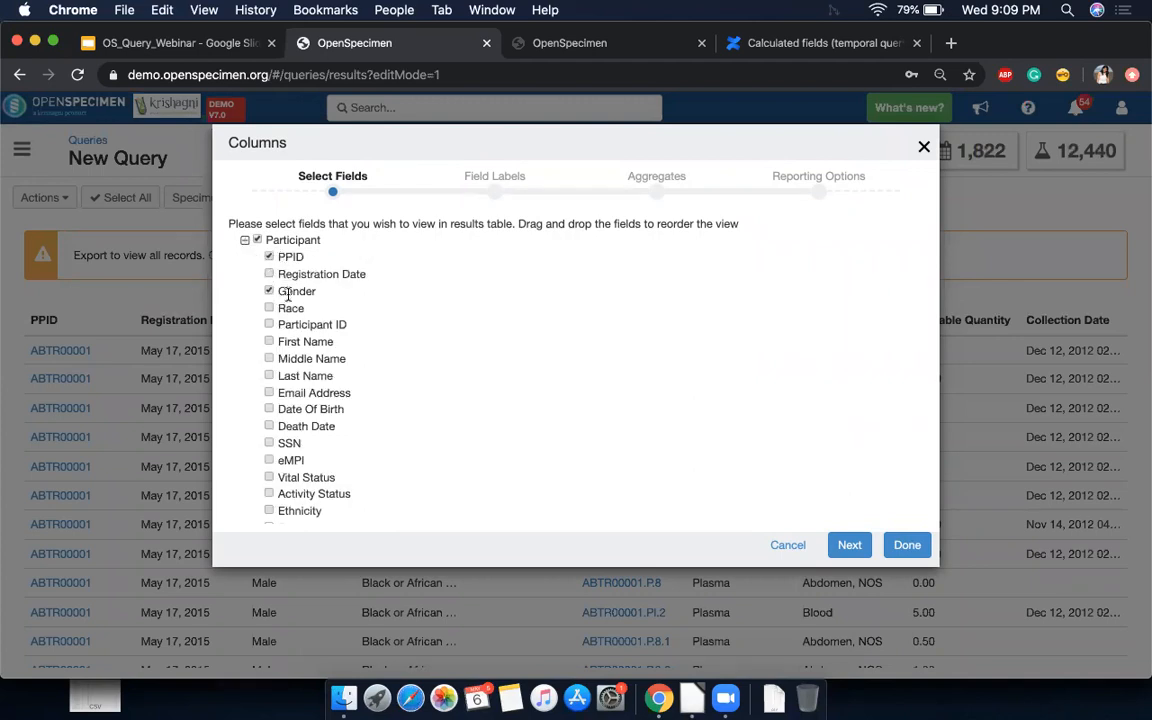
Step: Apply the Count aggregate function to Participant PPID and display the results grouped by gender
click(849, 545)
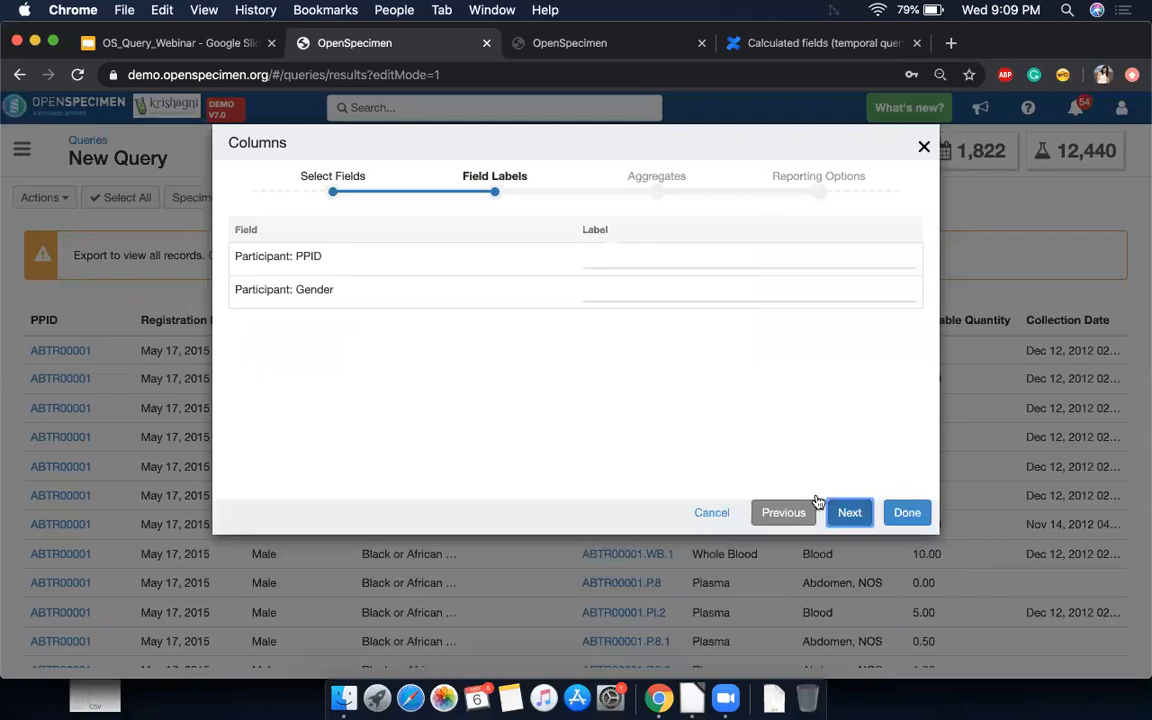
click(849, 514)
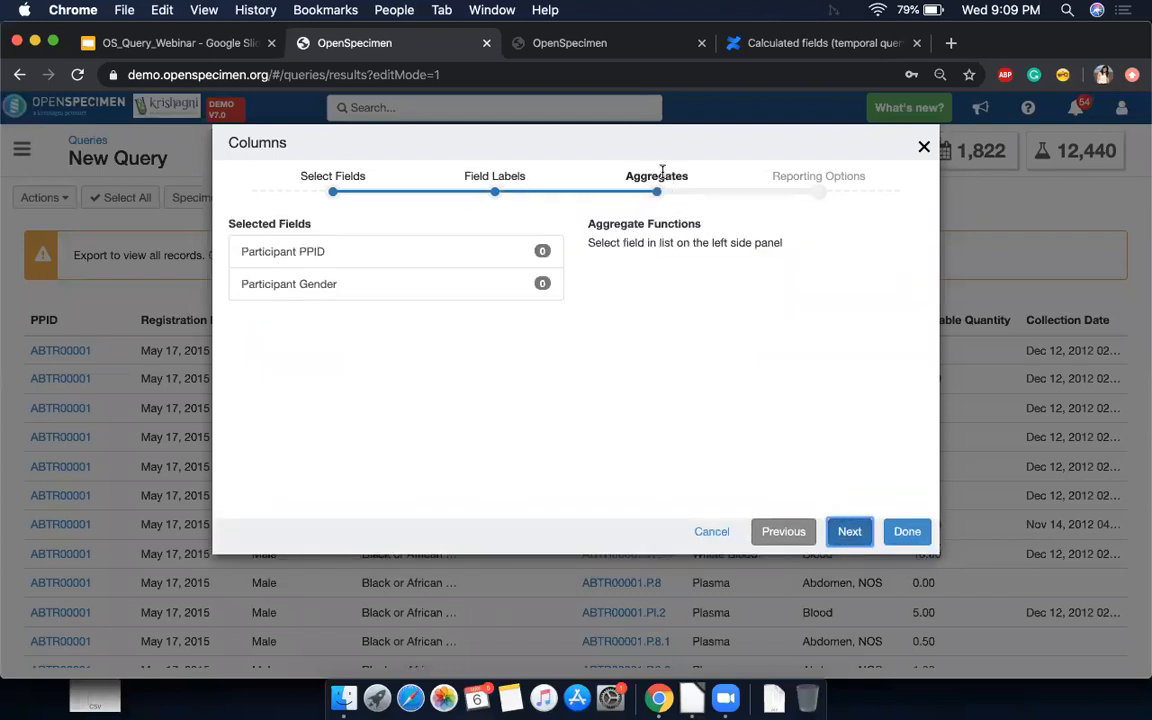
click(435, 252)
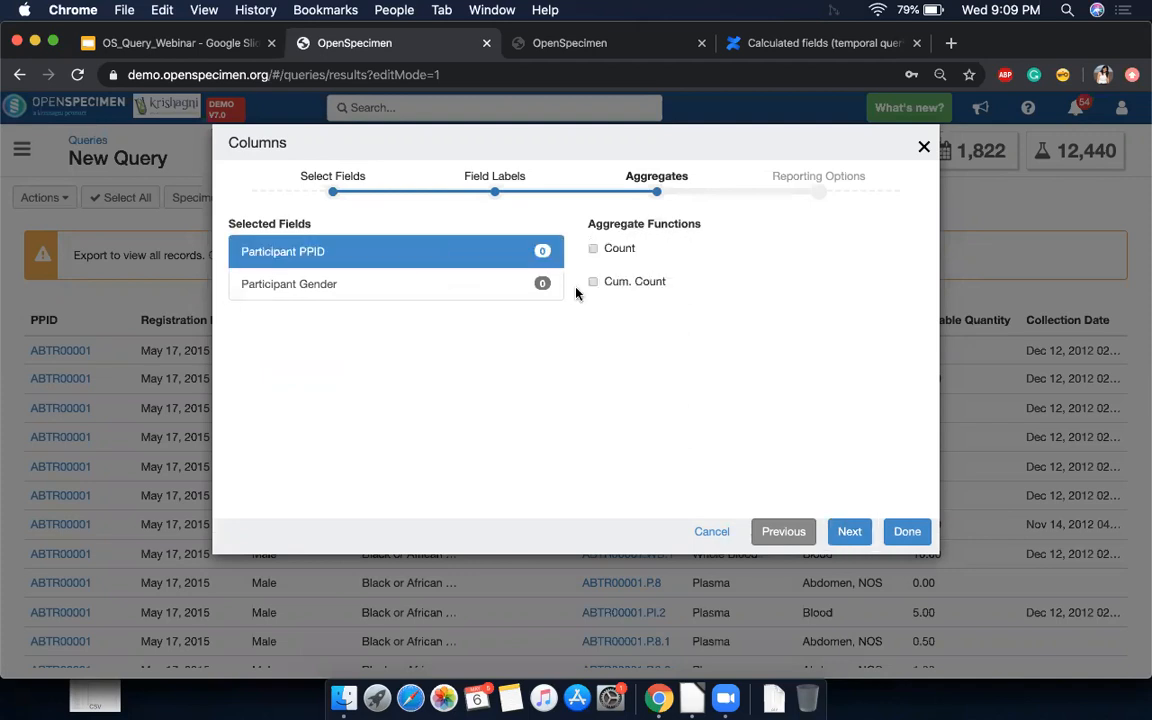
click(594, 250)
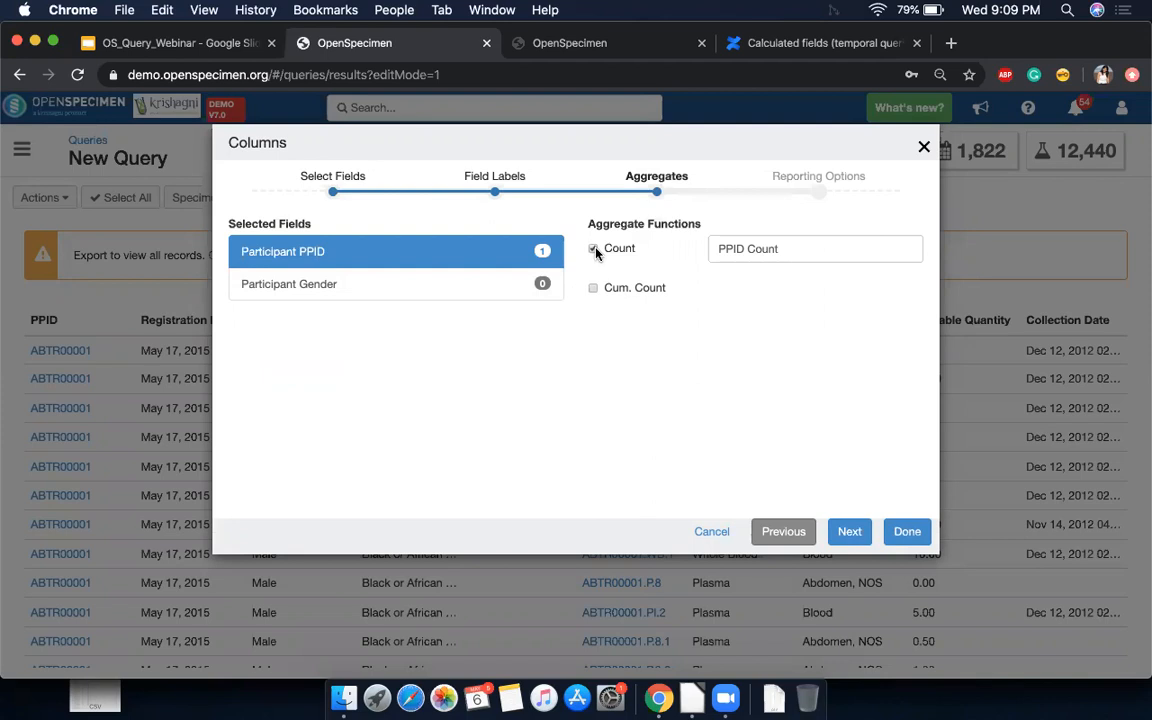
click(907, 532)
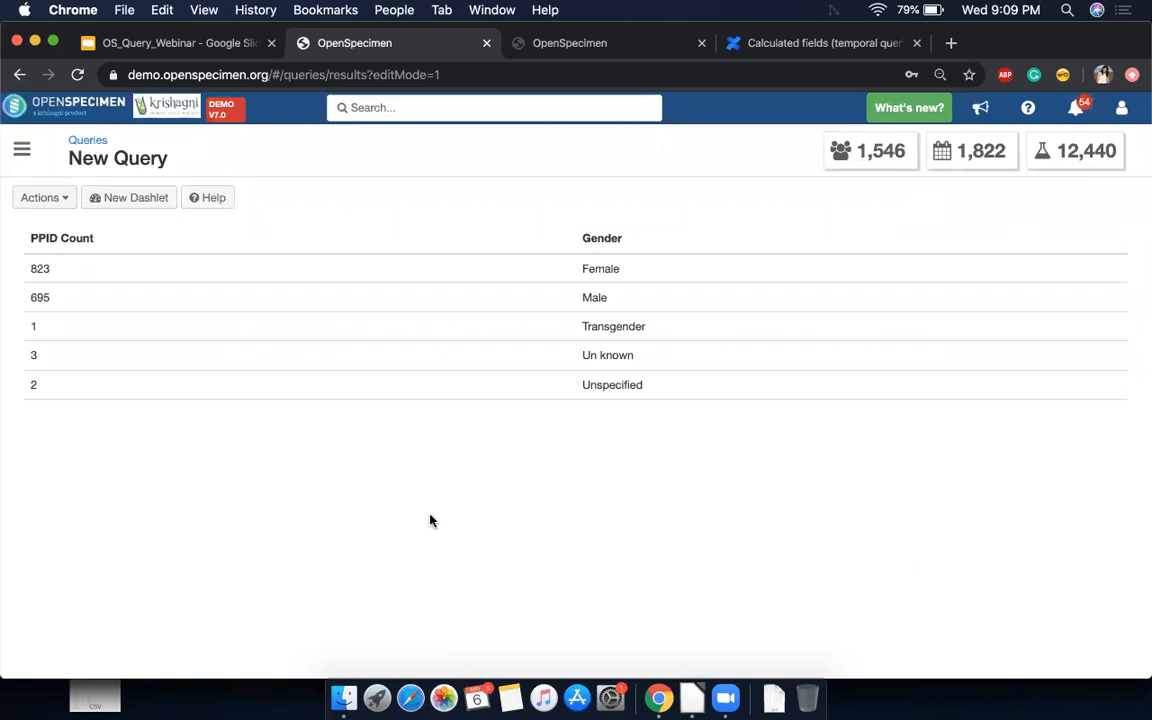
Step: Replace the PPID result column with Participant ID, keeping Gender selected
click(67, 204)
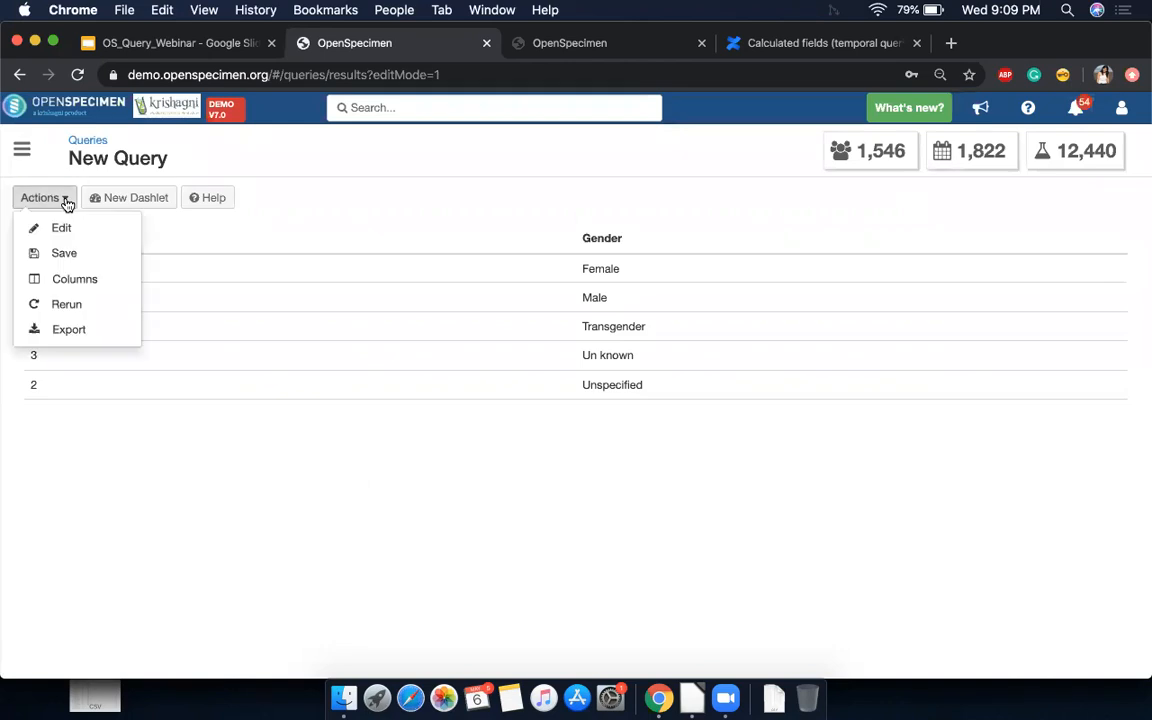
click(88, 284)
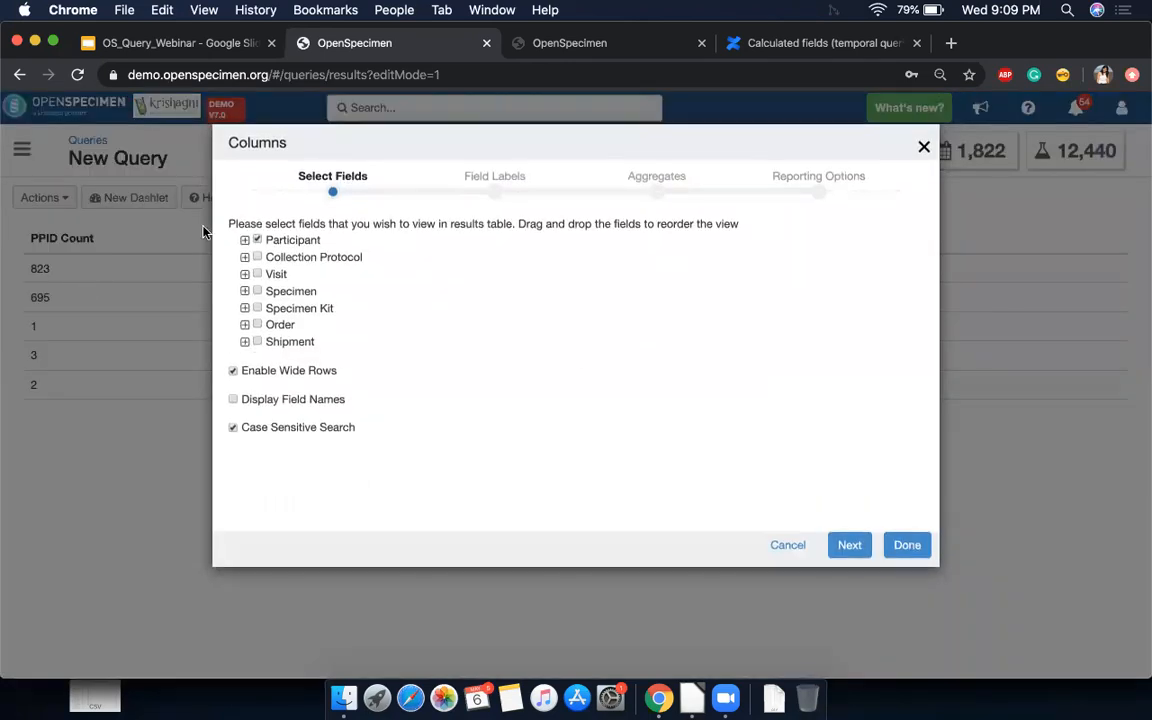
click(246, 241)
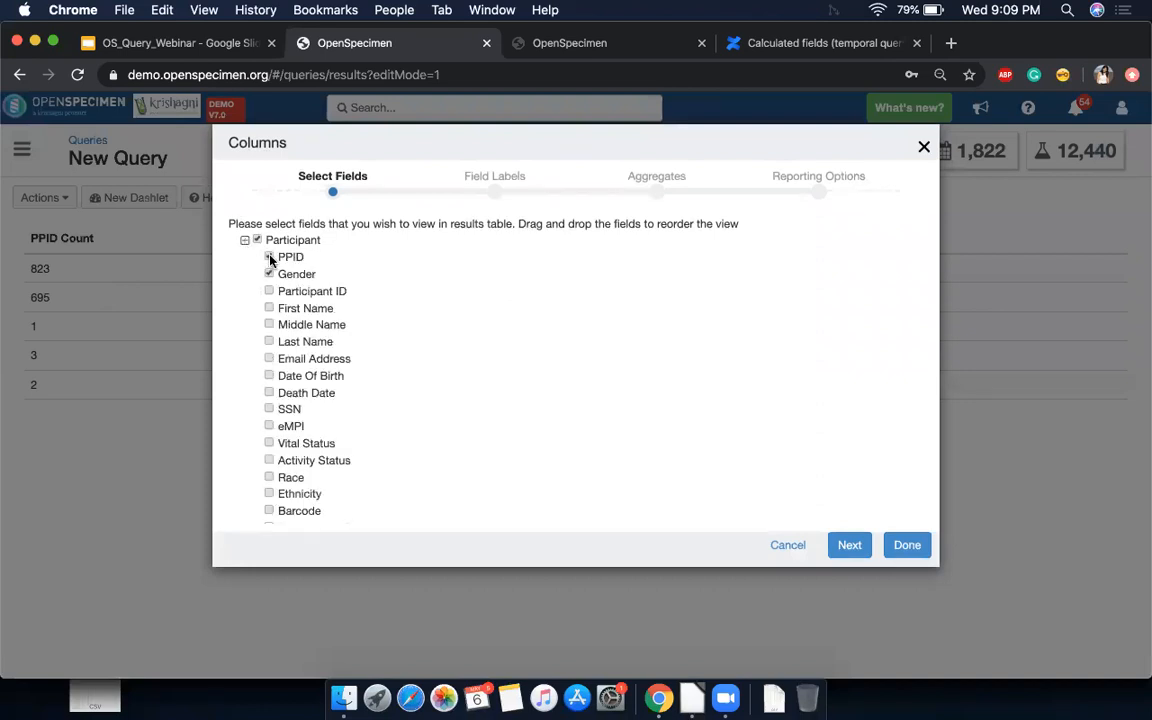
click(269, 291)
Step: Apply the Count aggregate to Participant ID and return to the field selection
click(849, 545)
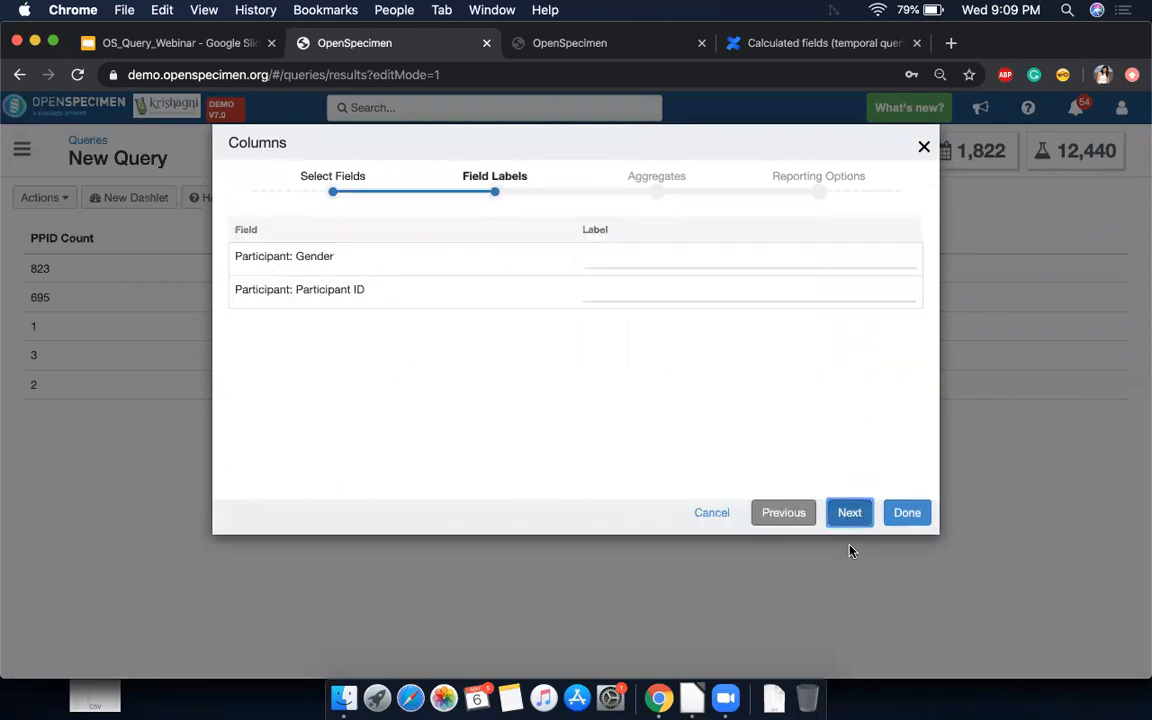
click(848, 512)
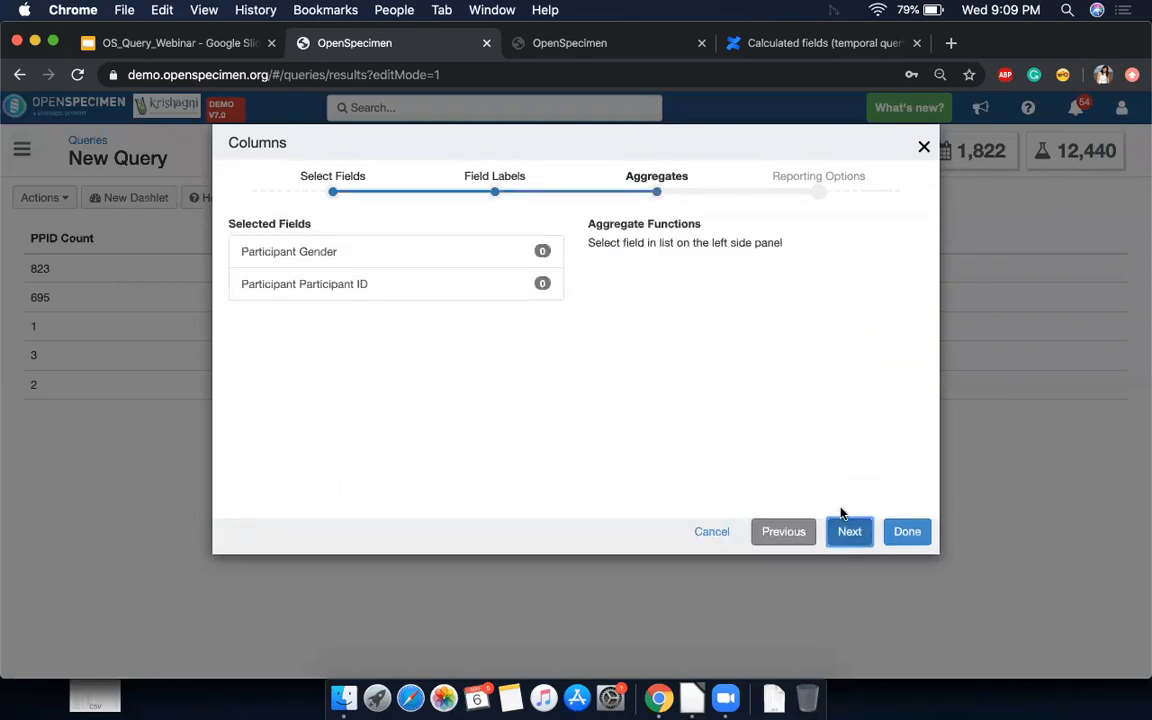
click(474, 285)
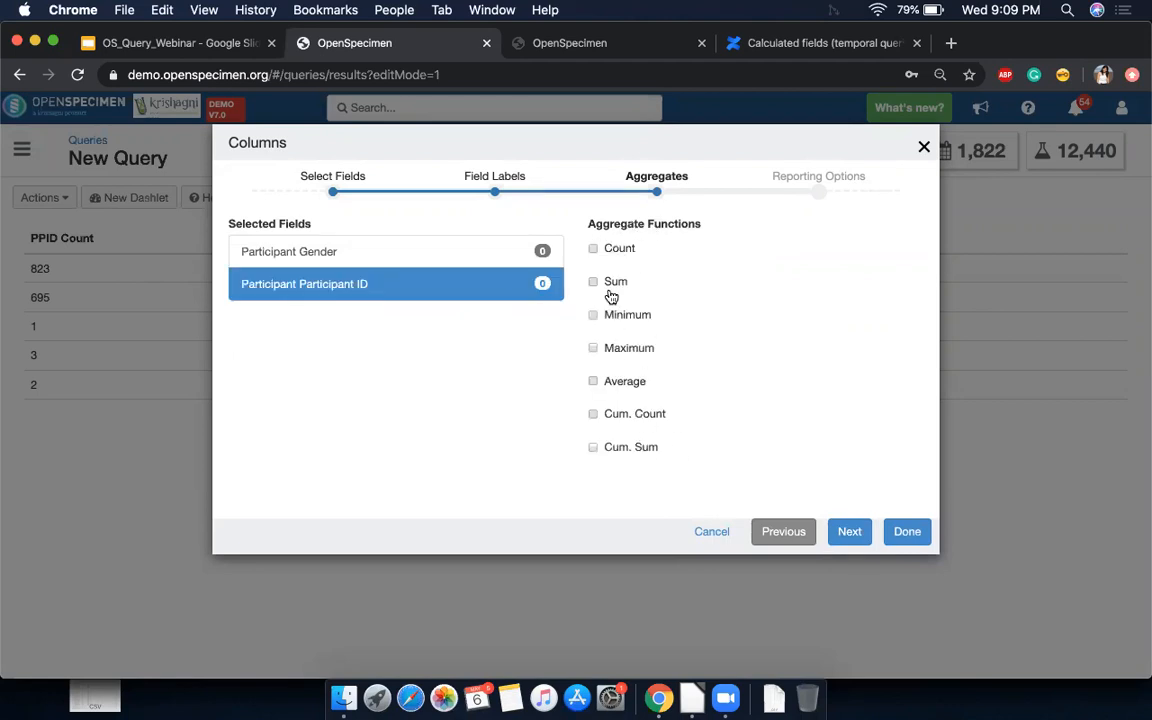
click(593, 248)
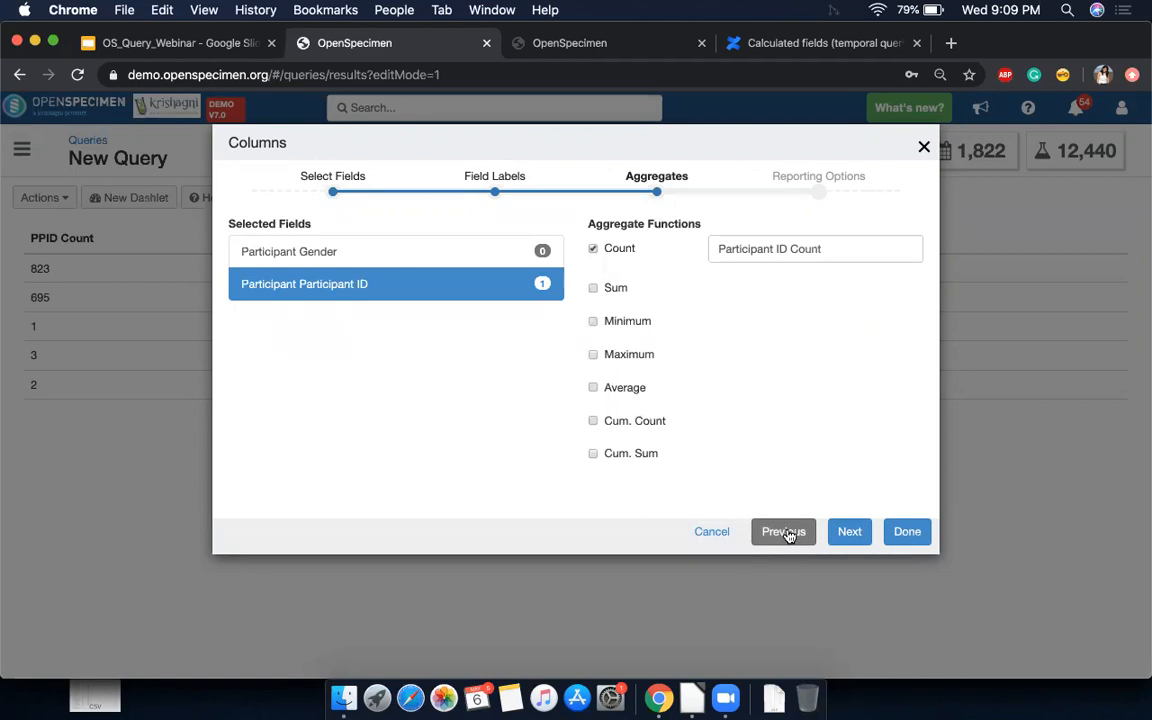
click(785, 532)
click(784, 512)
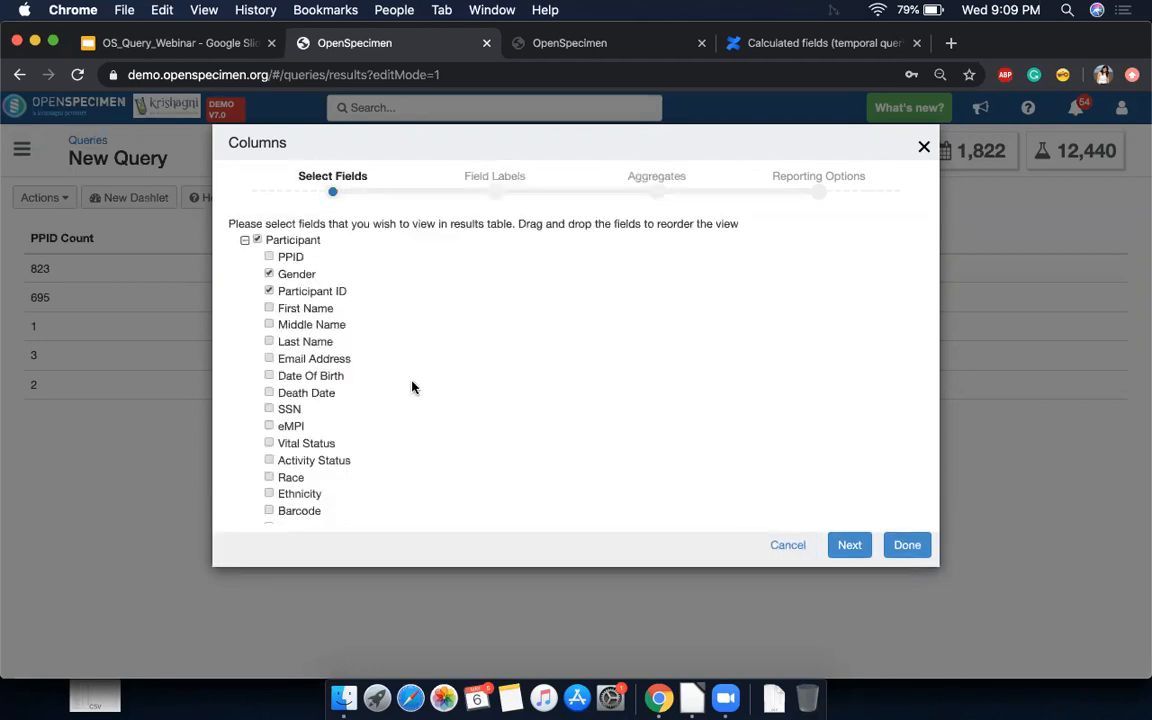
Step: Add the collection protocol's Short Title to the result columns and move Collection Protocol ahead of Participant
click(244, 241)
click(244, 257)
click(268, 291)
click(244, 258)
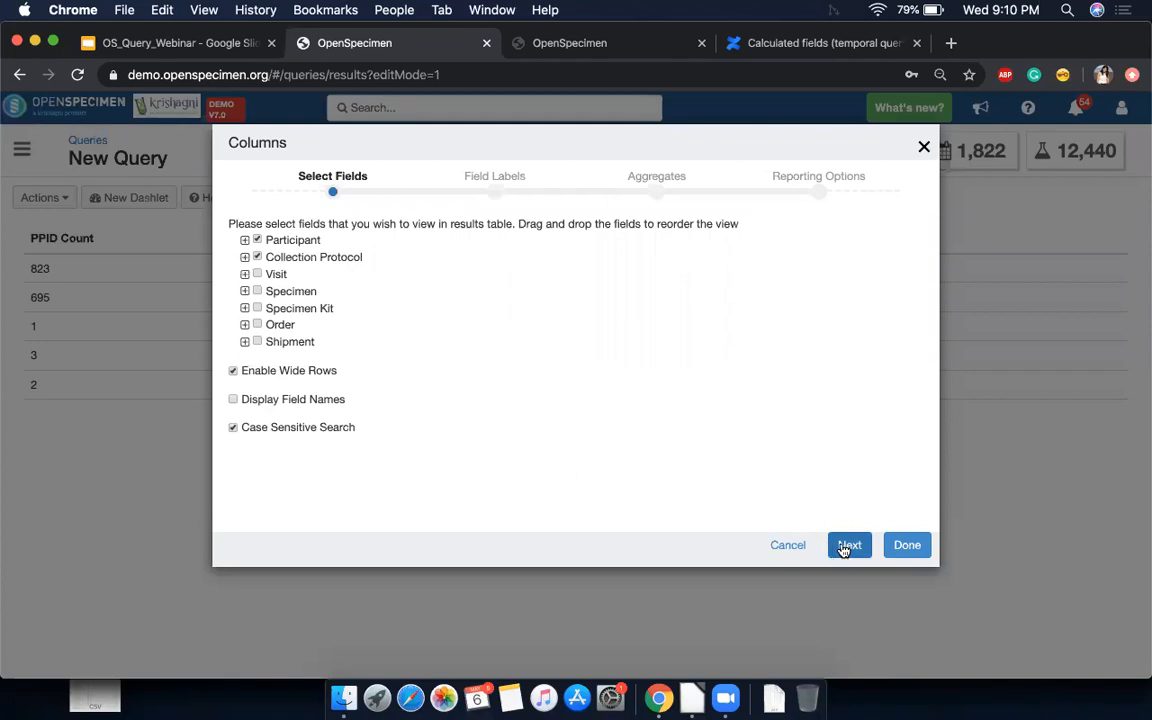
drag(289, 259, 258, 212)
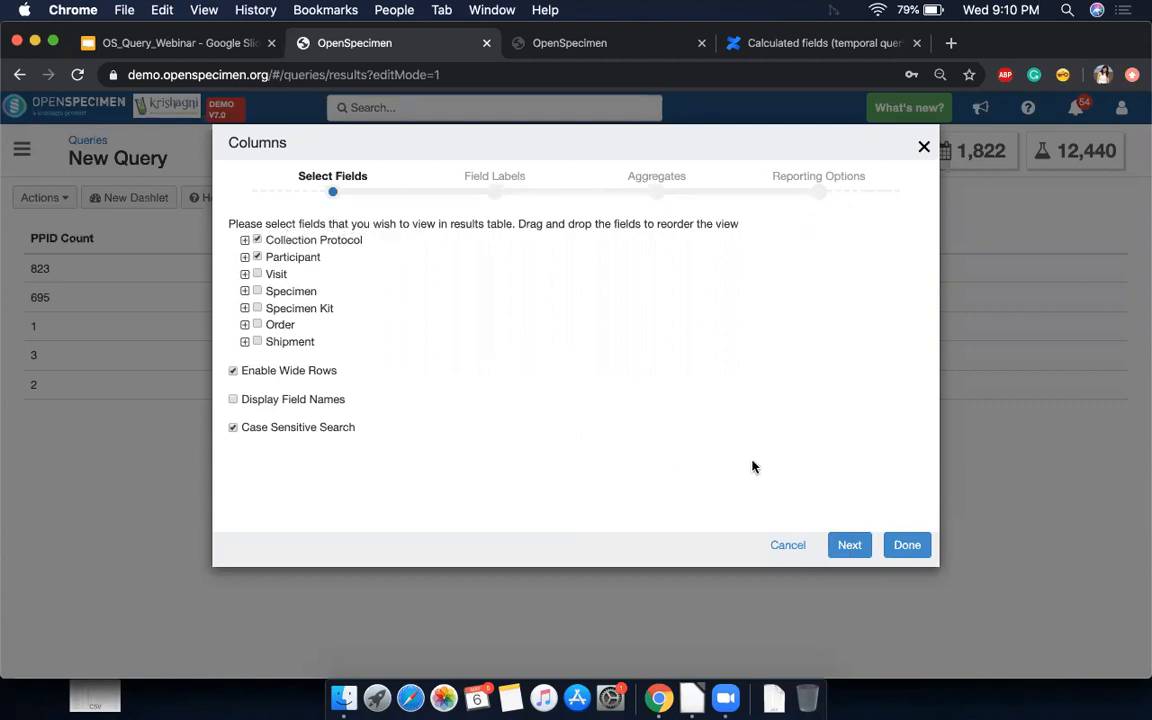
Step: Apply the Count aggregate to Participant ID, label it "Participant Count", and display the results by short title and gender
click(845, 542)
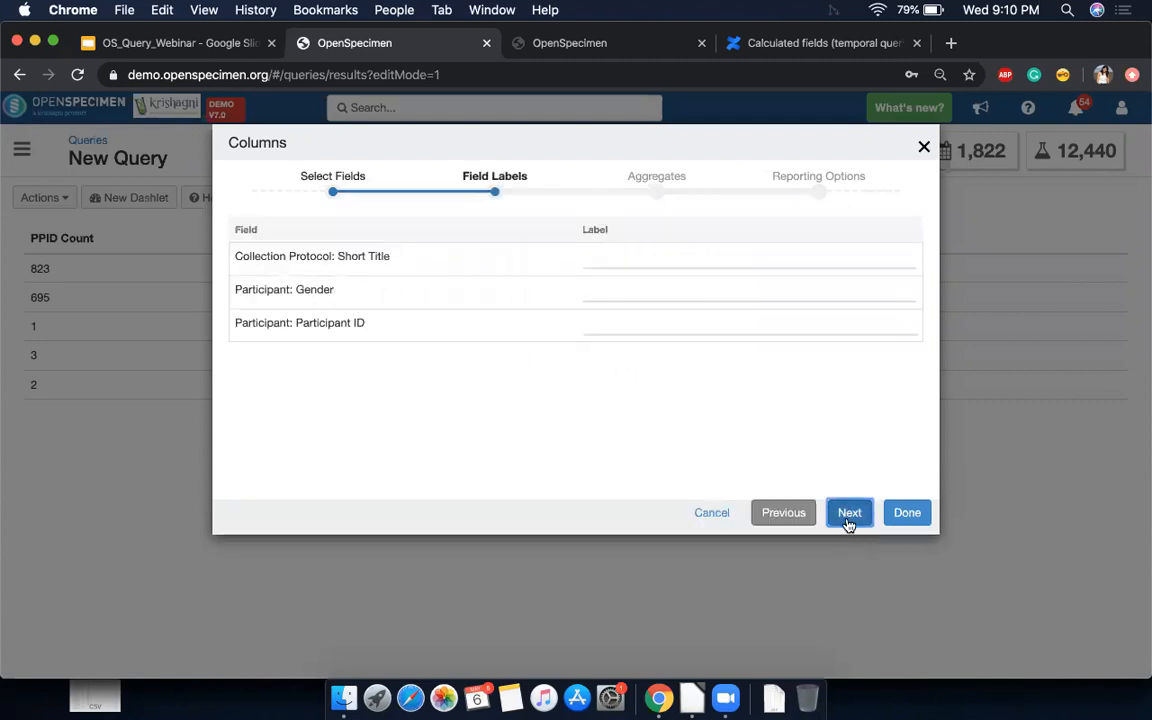
click(848, 512)
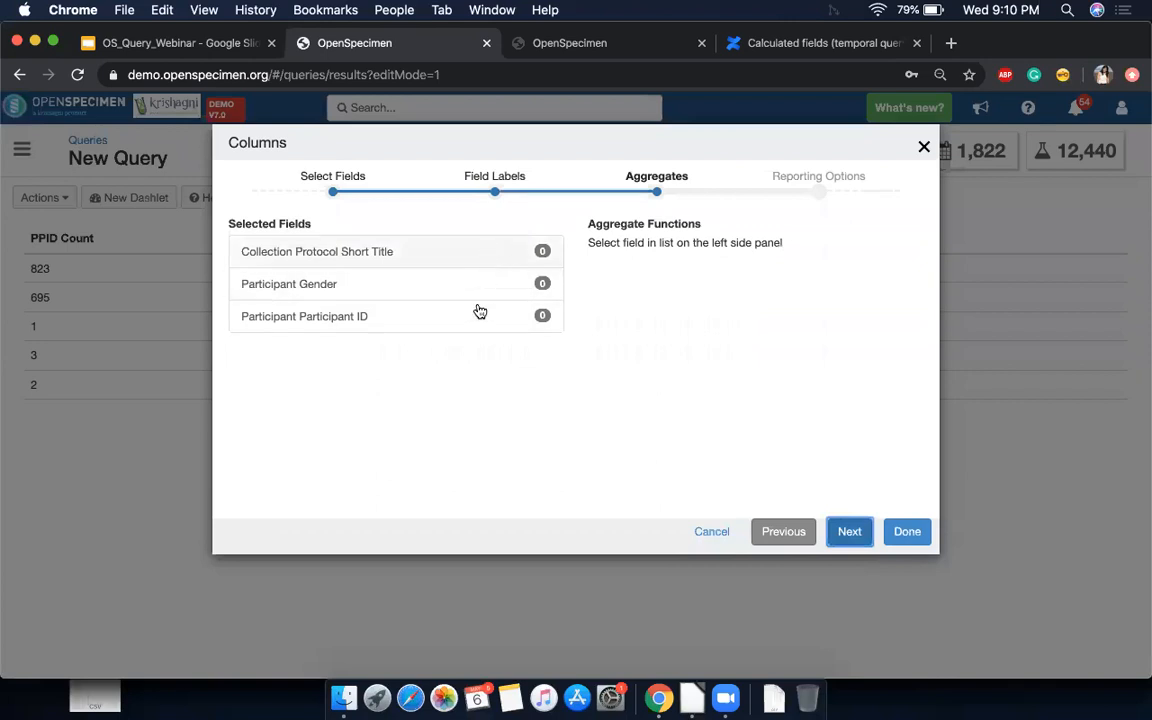
click(517, 322)
click(594, 248)
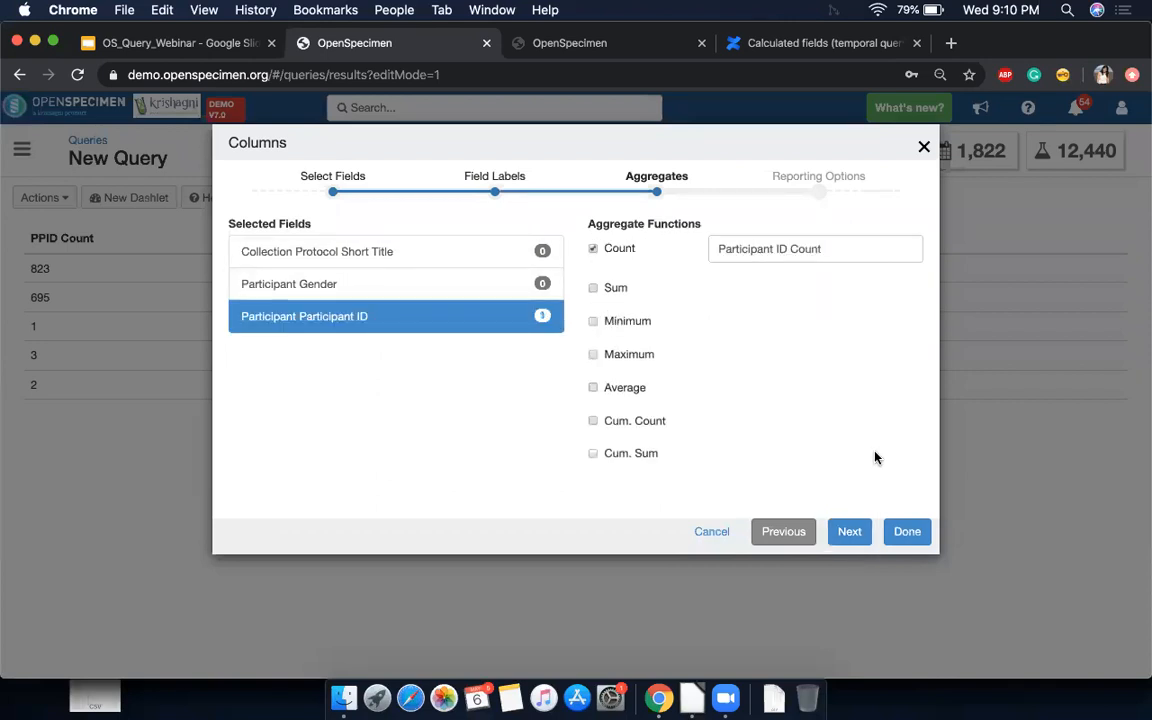
click(779, 248)
key(BackSpace)
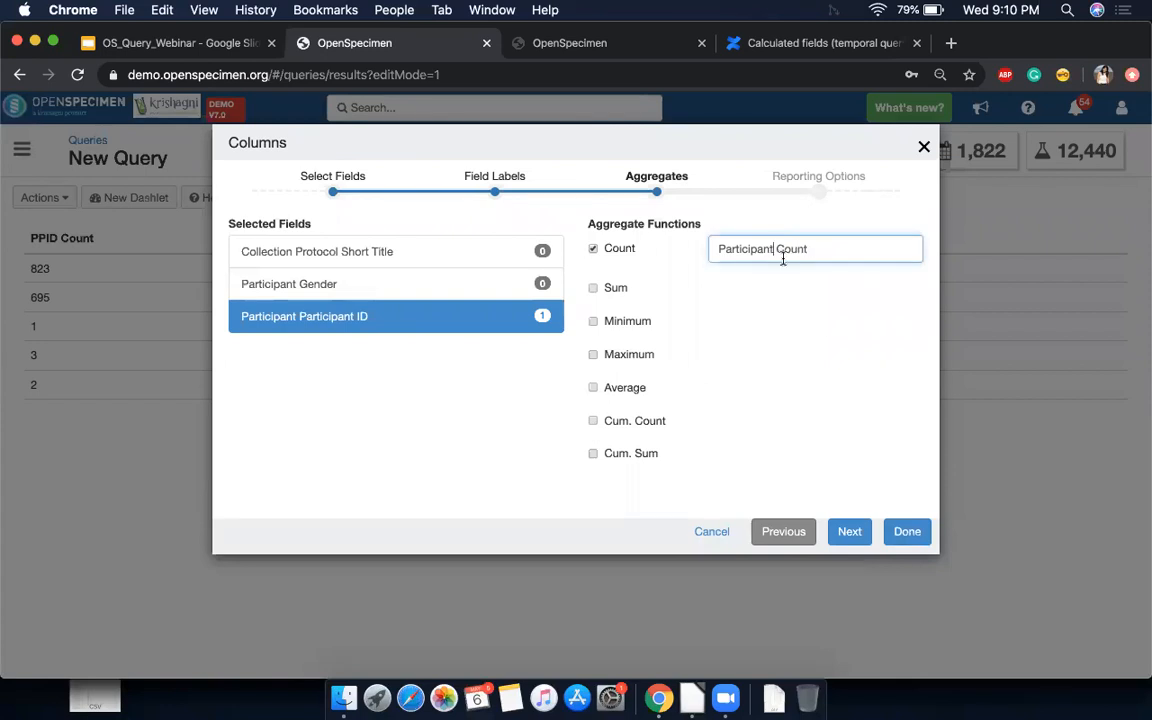
click(907, 531)
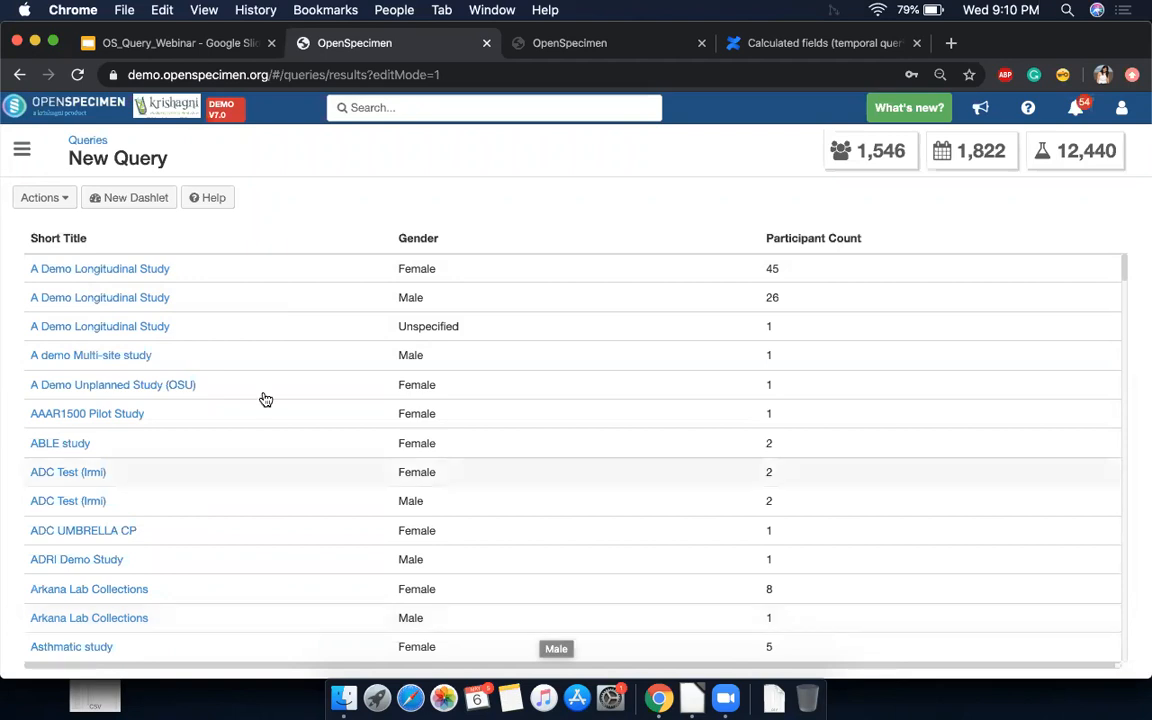
Step: Reopen the result column settings, check the Participant ID aggregate, and set the report type to Pivot Table
click(54, 205)
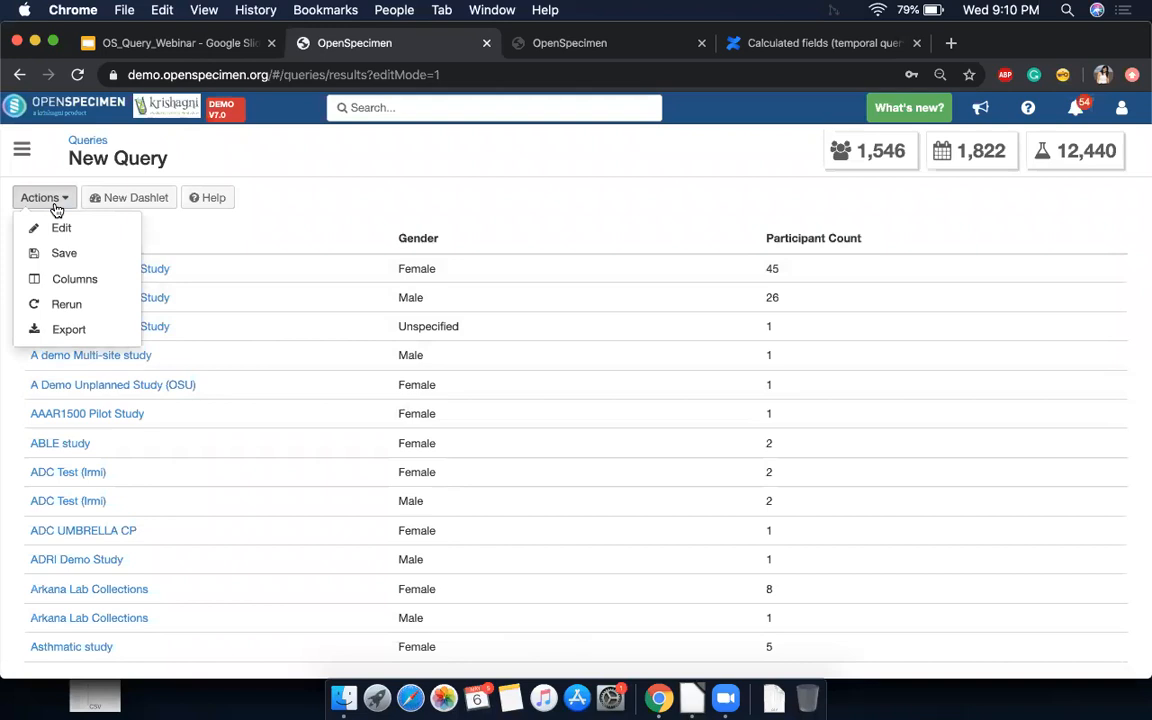
click(90, 279)
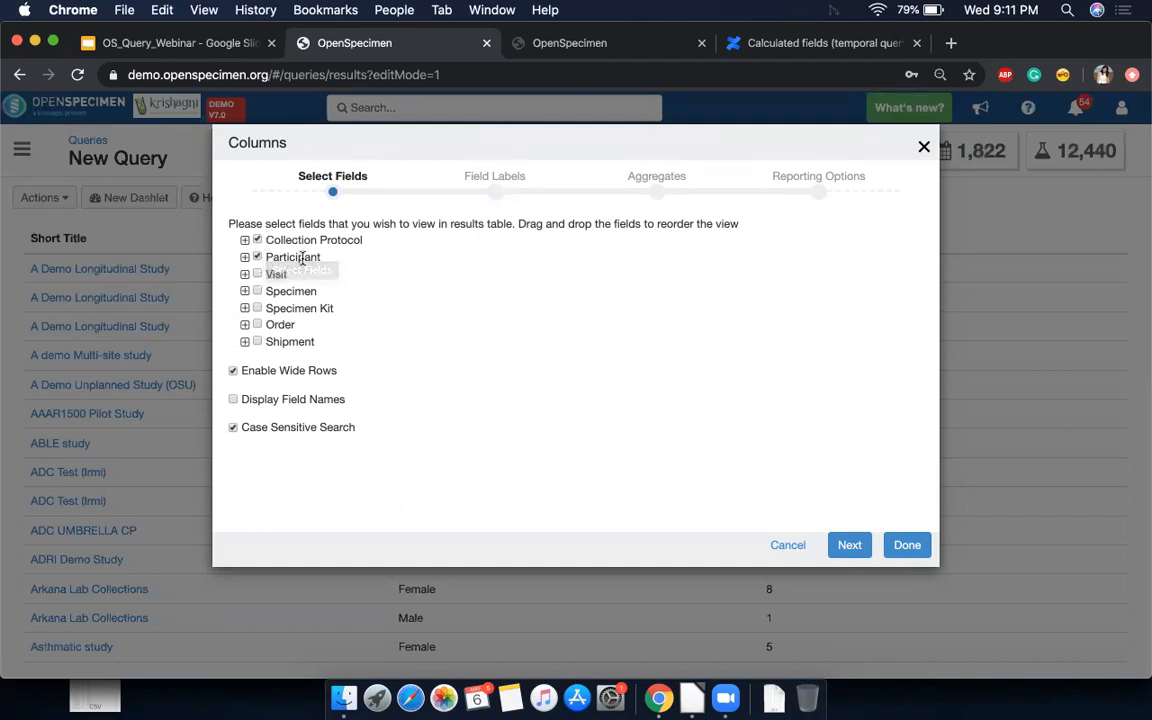
click(850, 547)
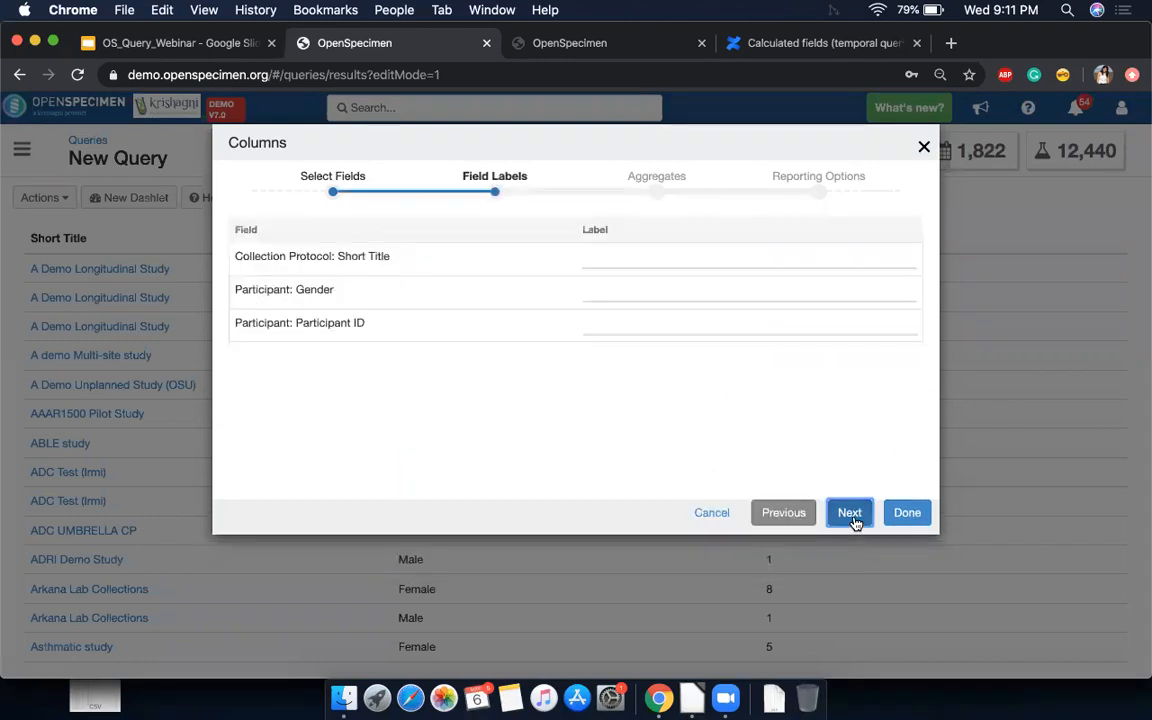
click(851, 515)
click(494, 329)
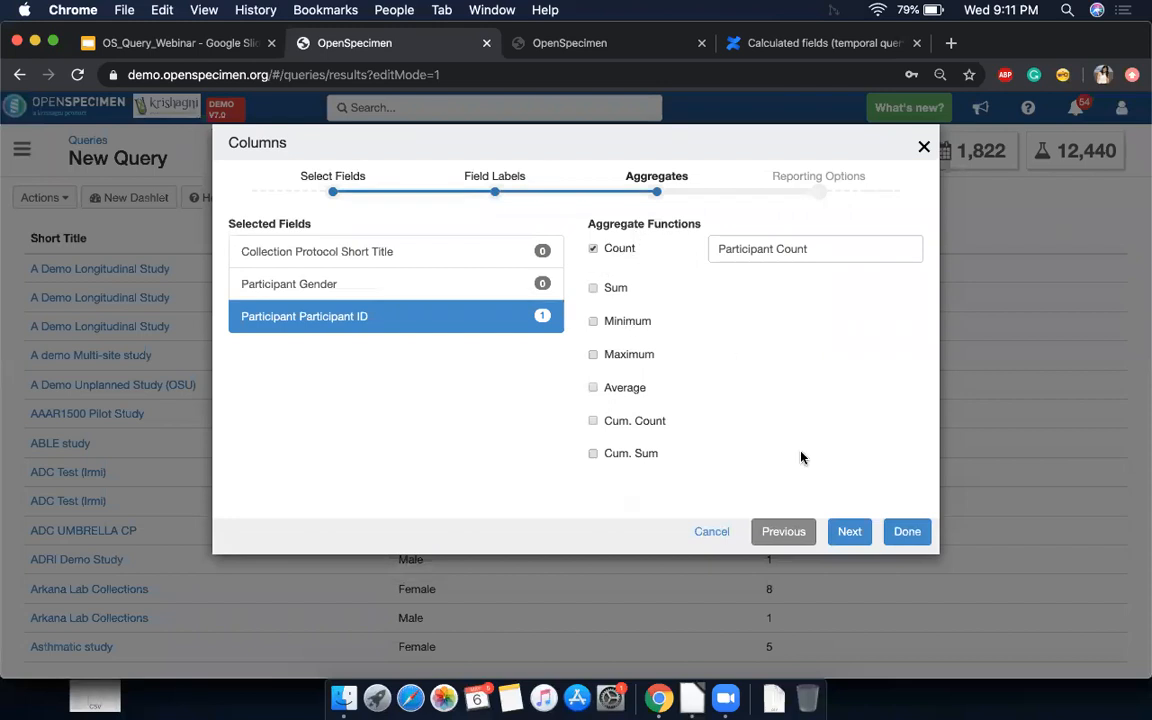
click(849, 533)
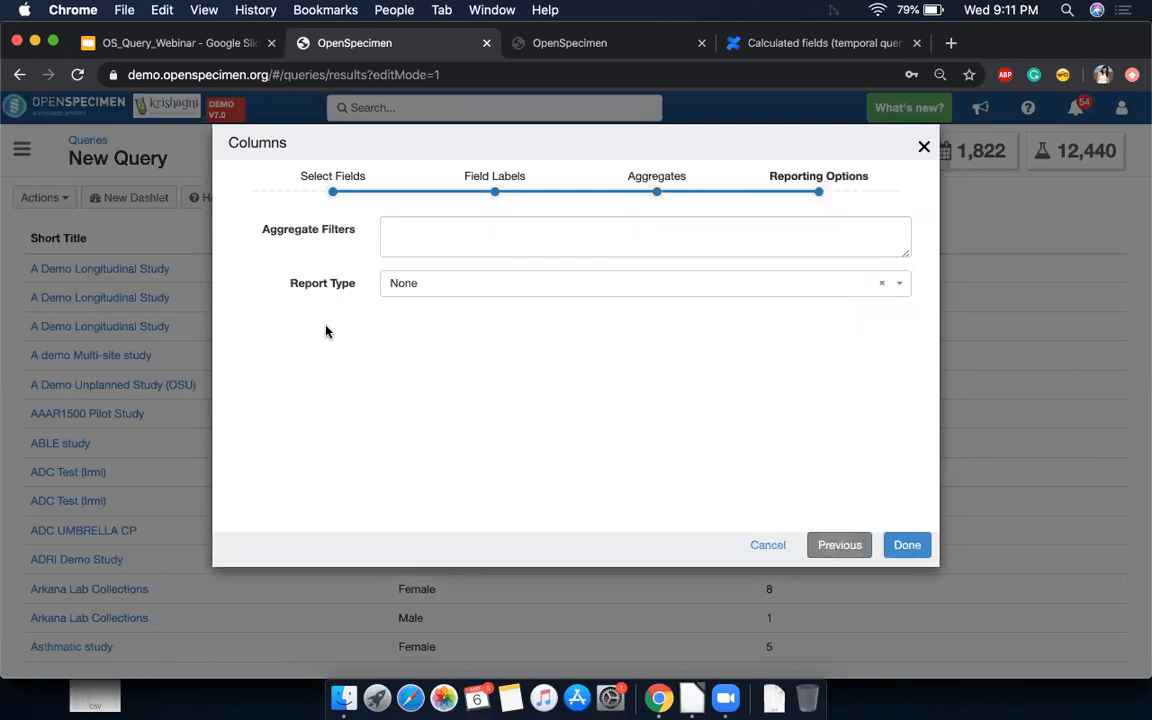
click(471, 288)
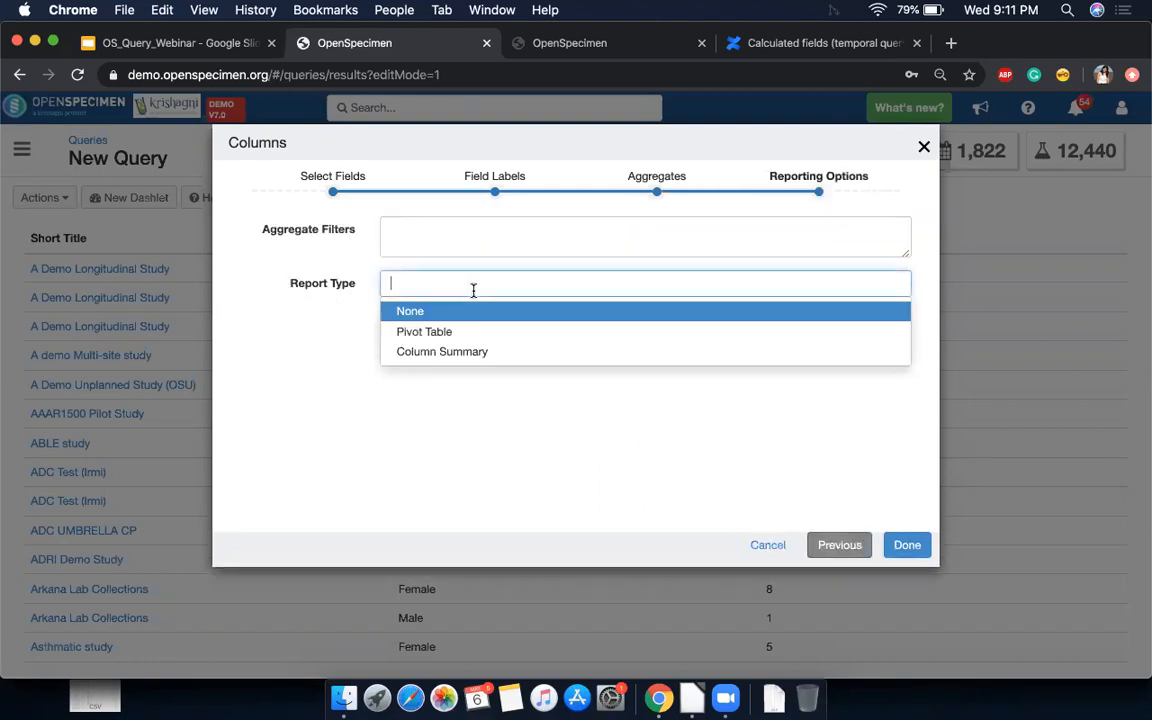
click(447, 339)
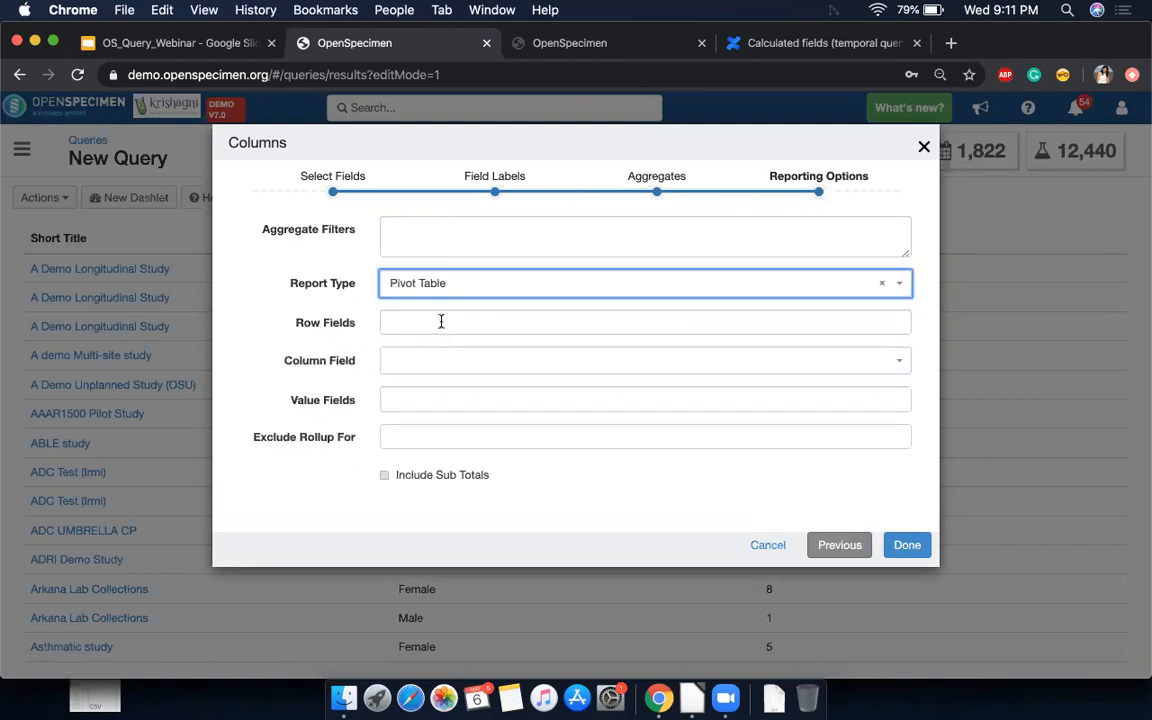
Step: Set the pivot table's row field to Collection Protocol: Short Title, column field to Participant: Gender and value field to Participant Count, and apply it
click(441, 321)
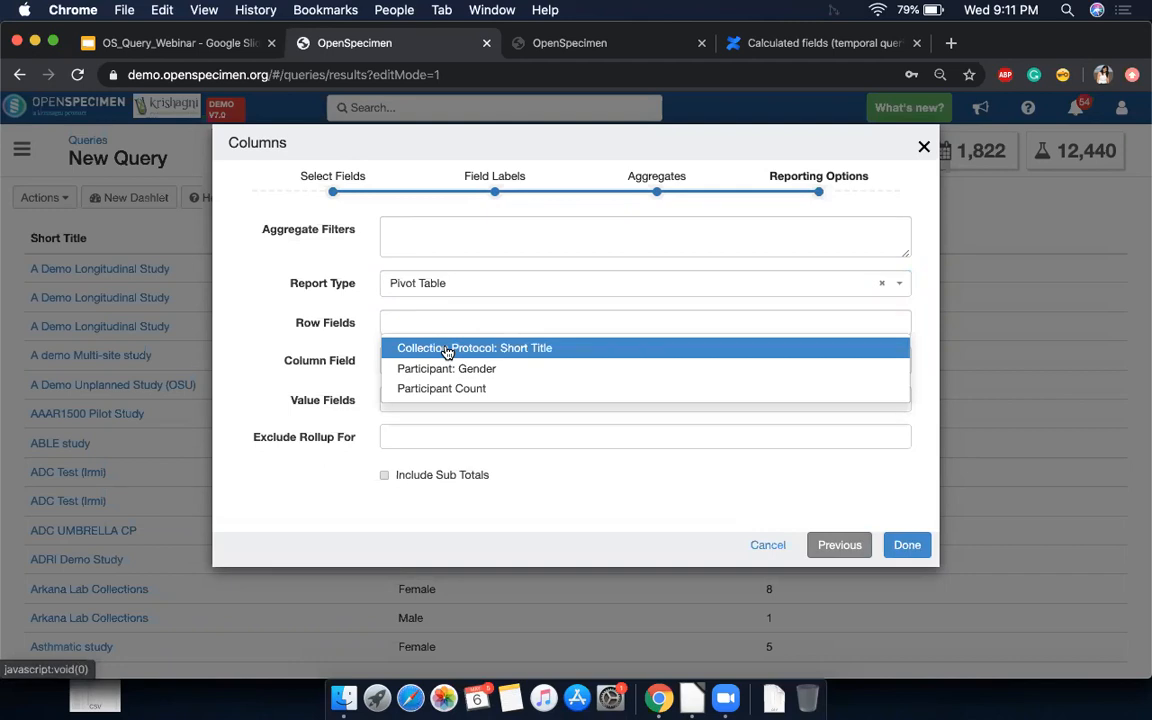
click(447, 350)
click(439, 362)
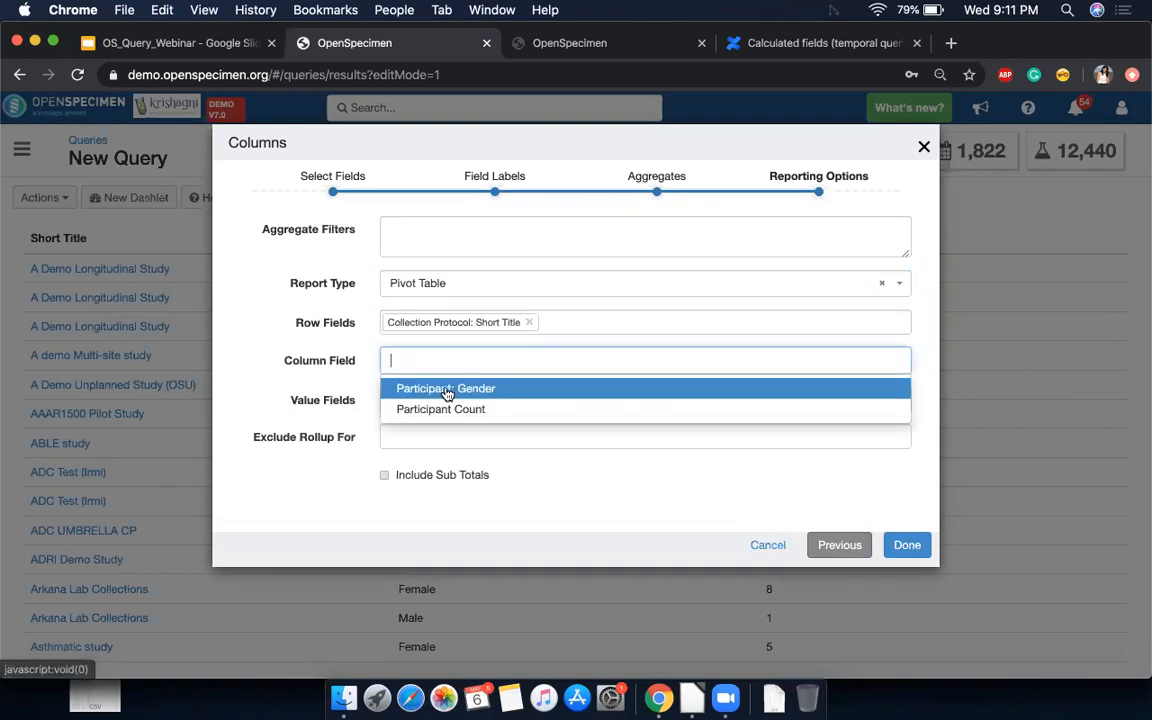
click(447, 390)
click(443, 403)
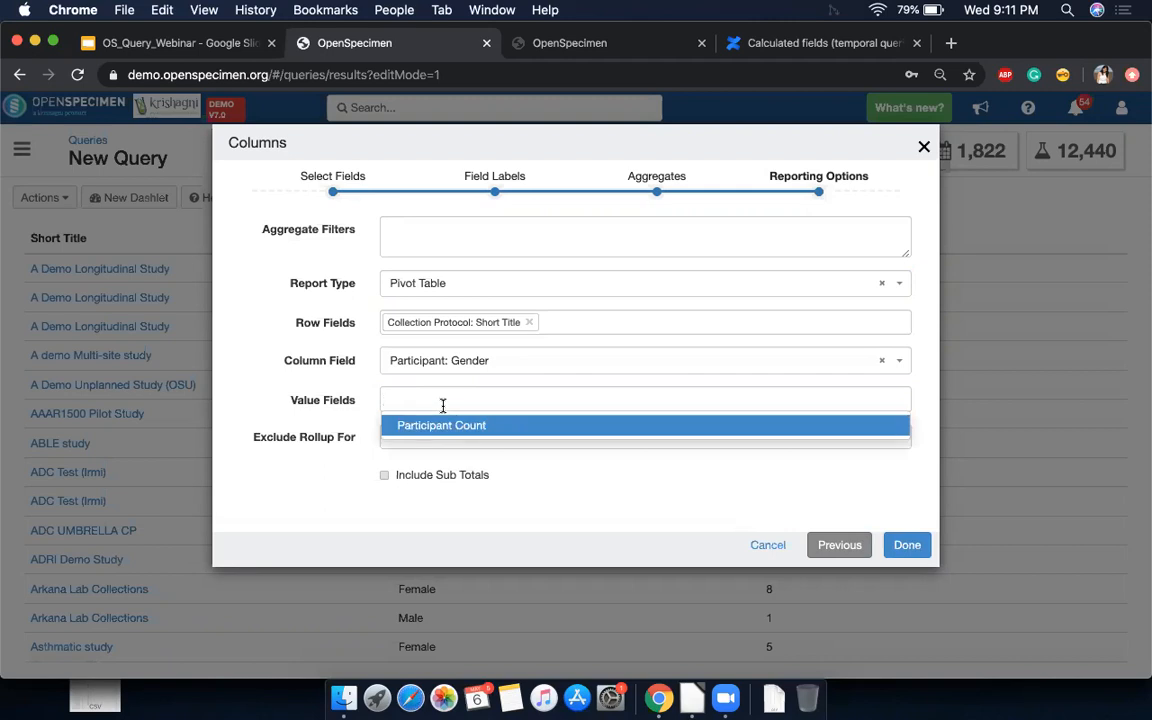
click(442, 427)
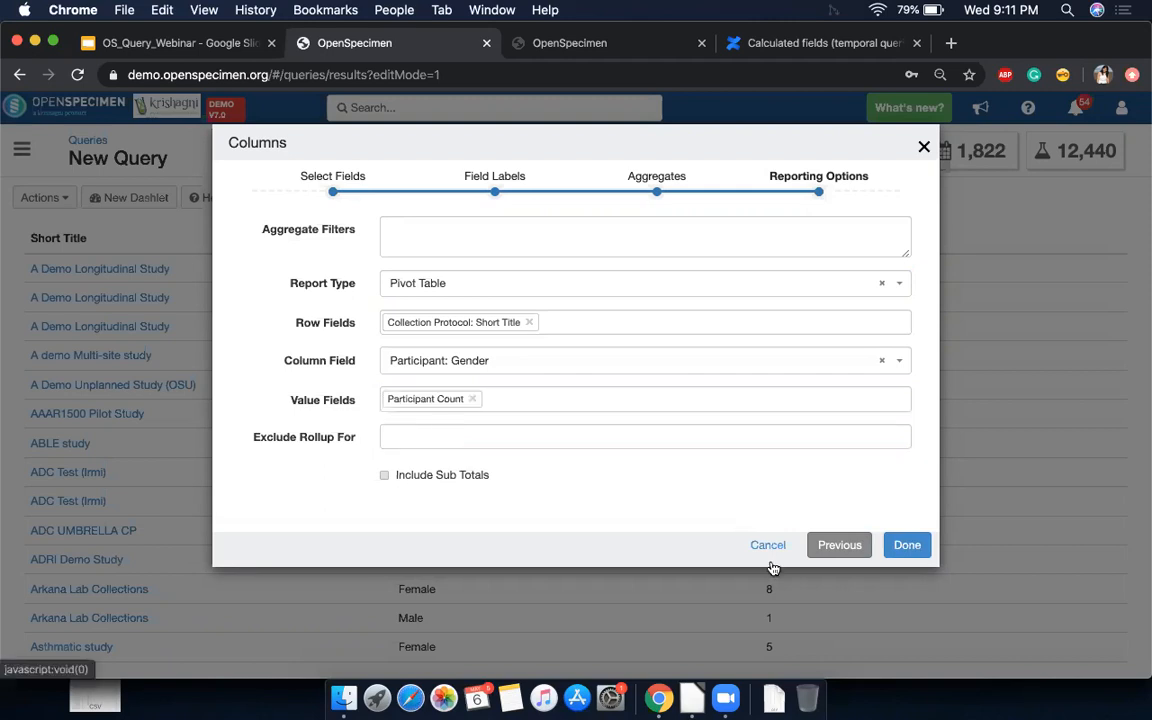
click(914, 548)
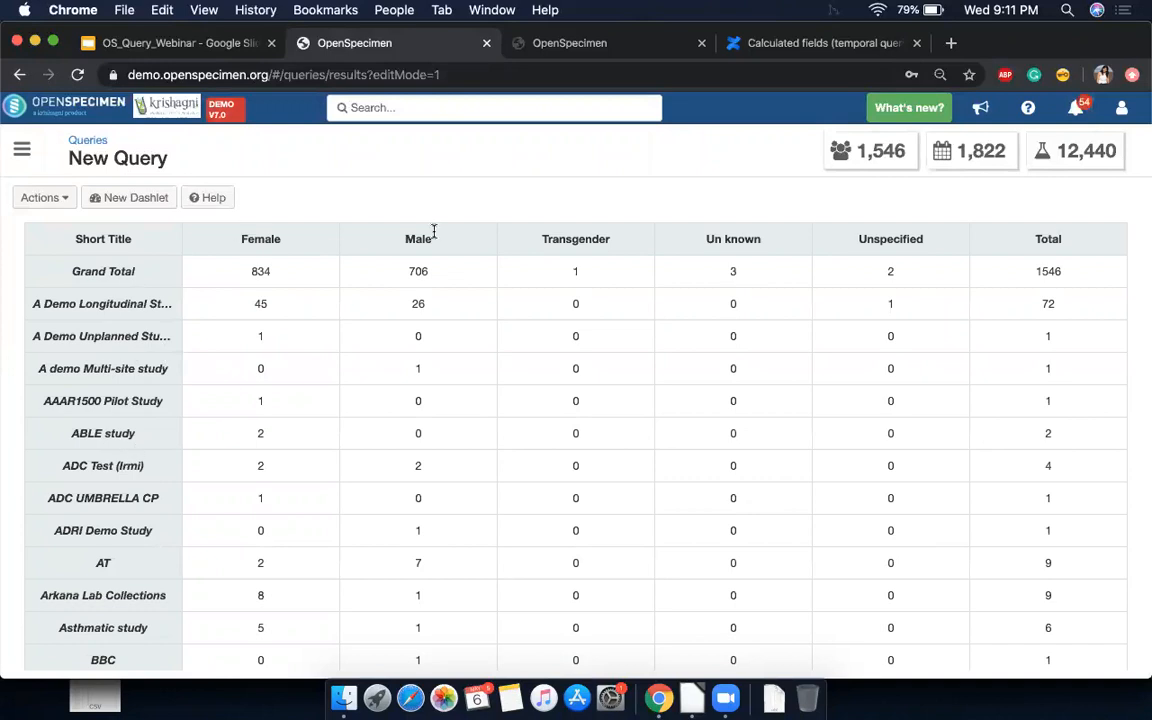
Step: Look through the pivot table of participant counts by protocol and gender, and check the Examples slide in Google Slides
scroll(291, 483, down, 5)
scroll(291, 483, down, 20)
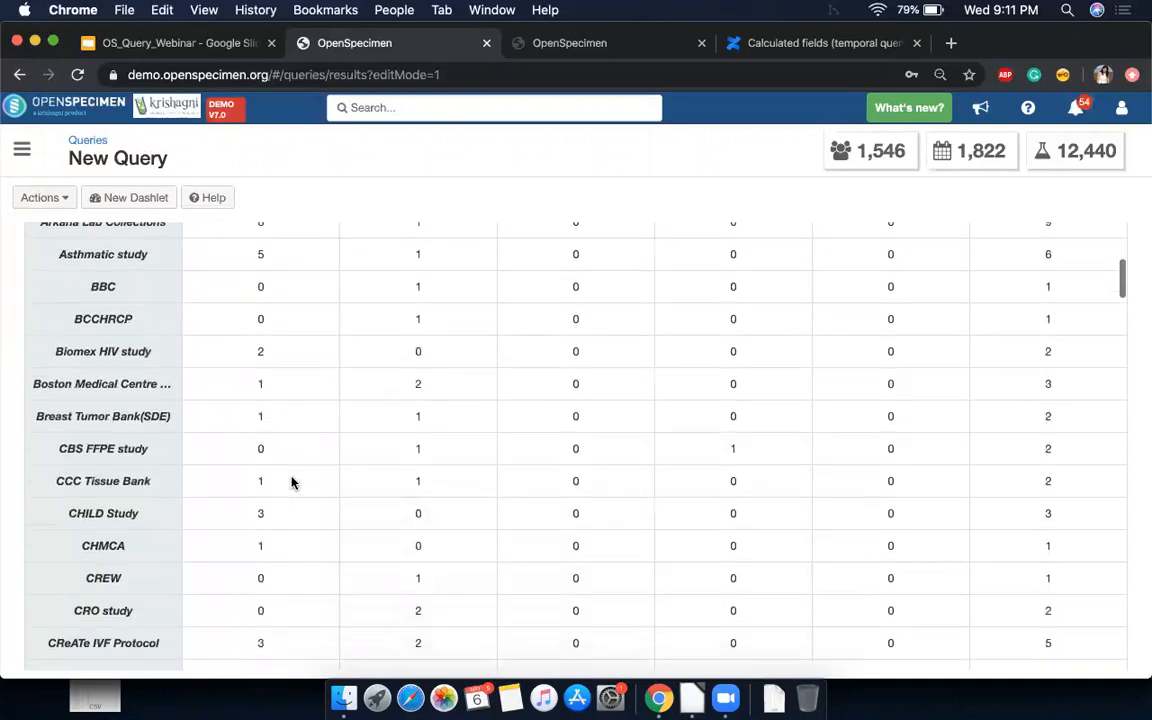
scroll(291, 483, up, 20)
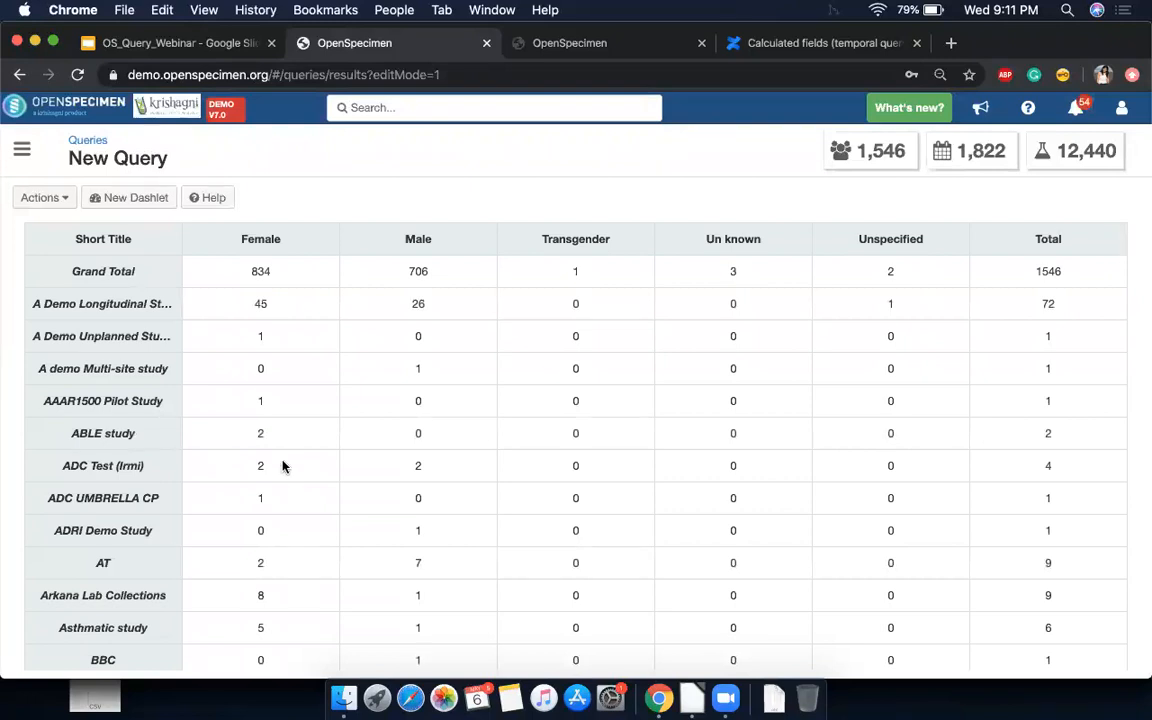
click(147, 42)
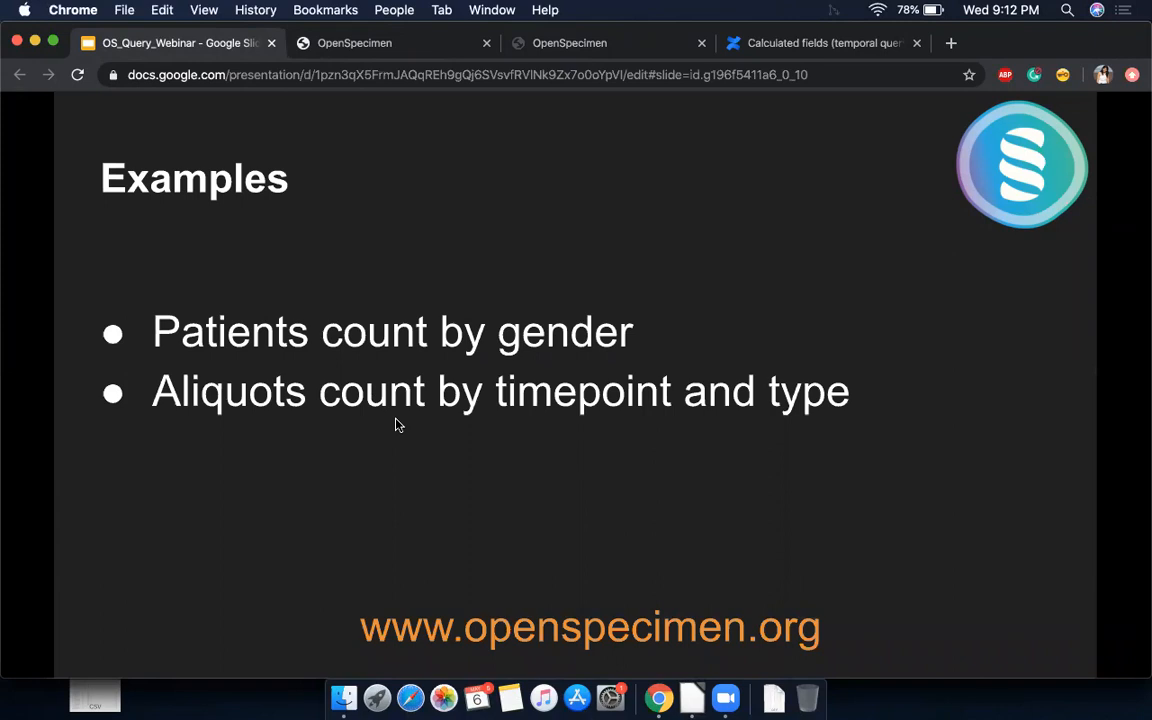
click(375, 45)
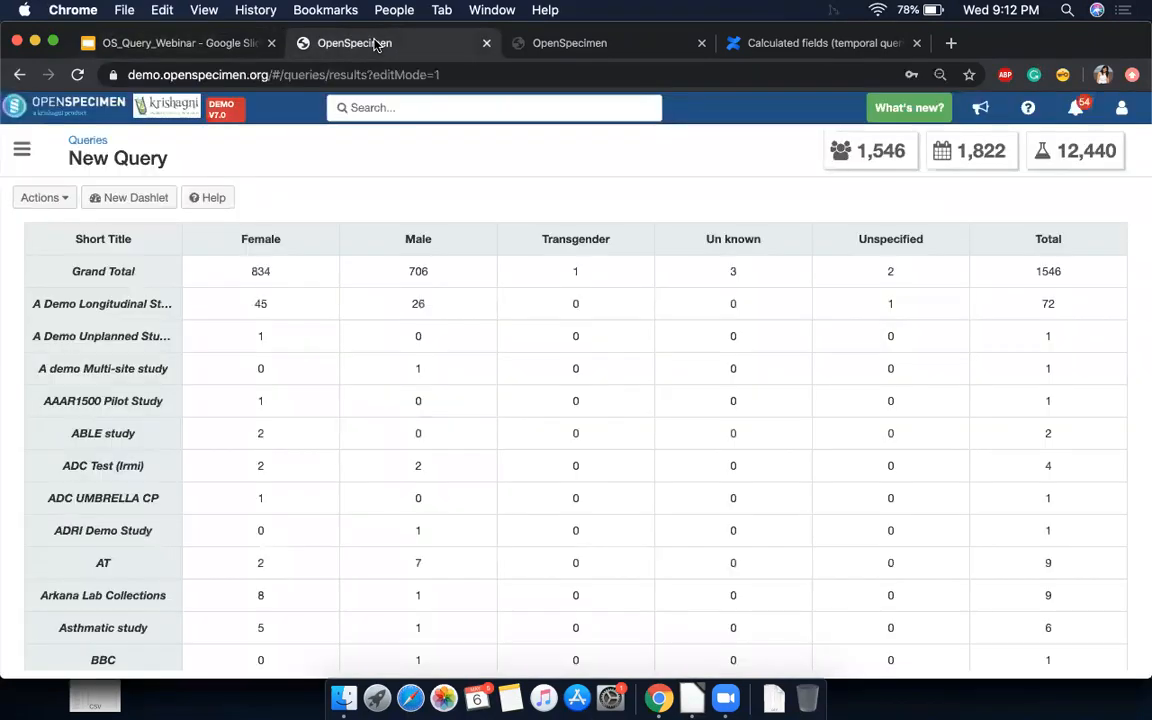
click(60, 200)
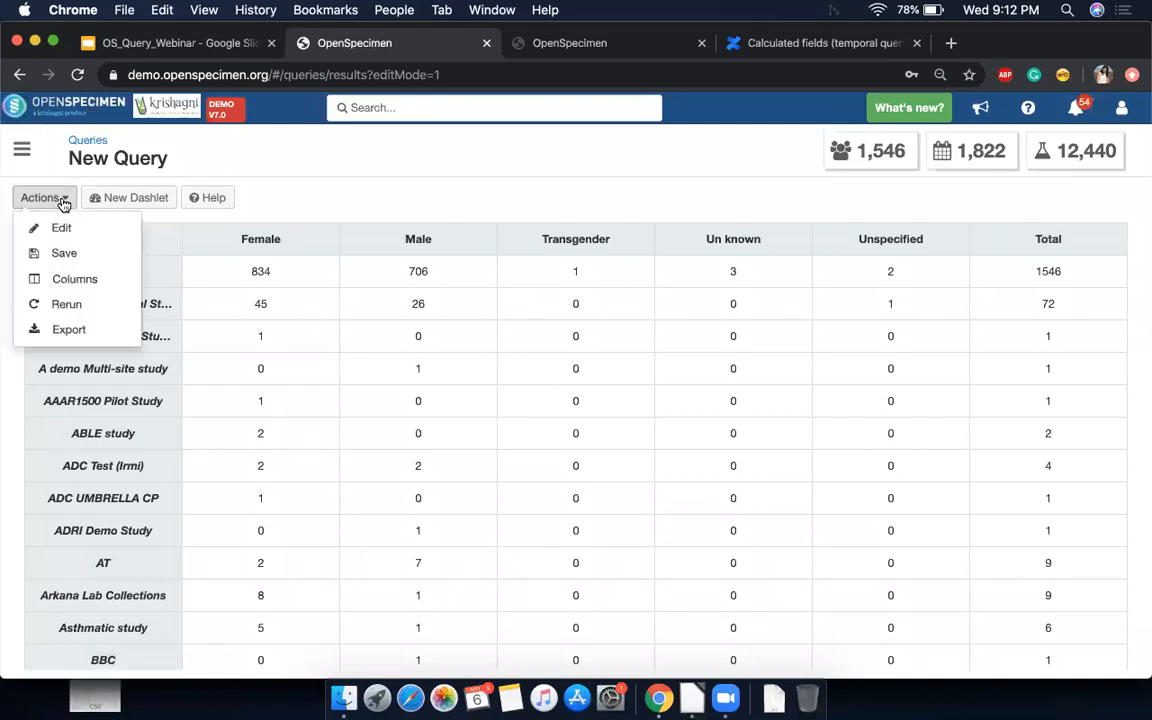
Step: Run the "Report of count of specimens by protocol, type and tissue site" query from the shared Default Queries folder
click(88, 143)
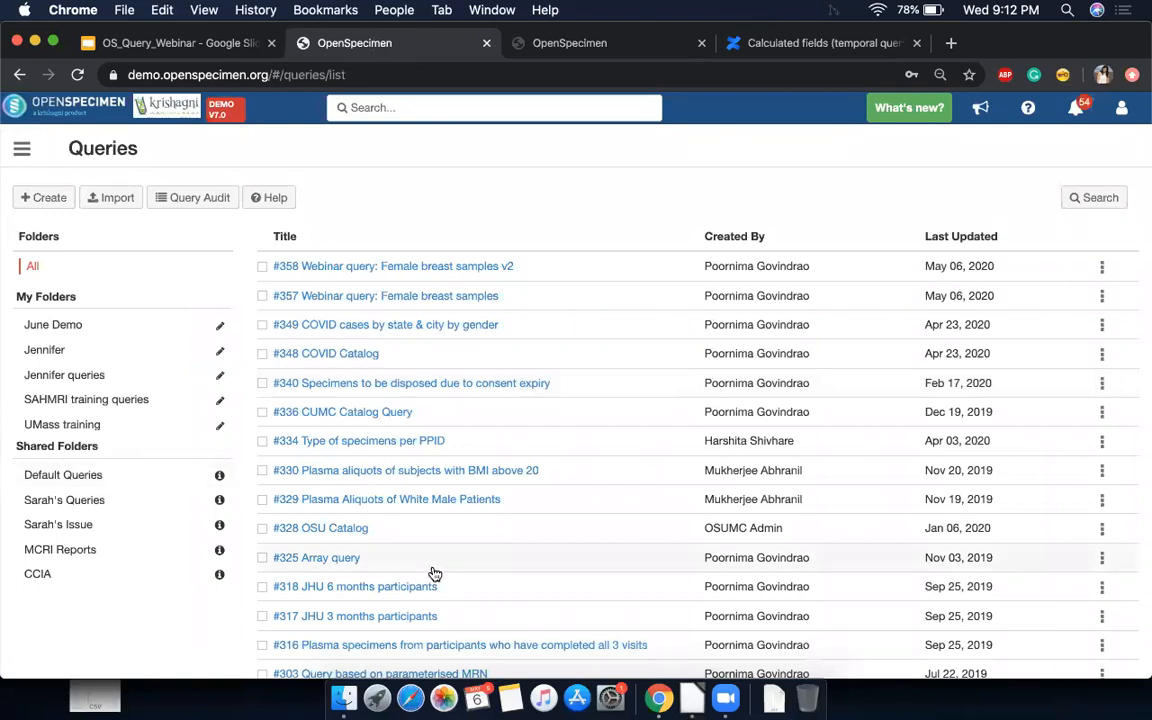
scroll(435, 574, down, 2)
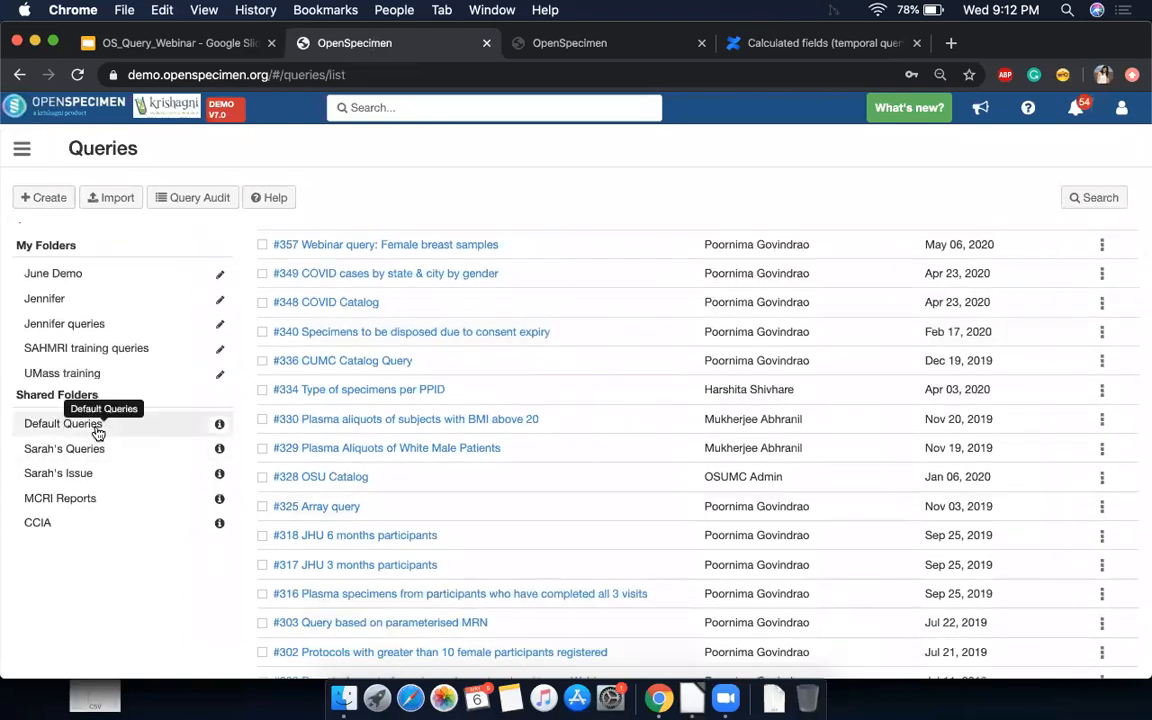
click(98, 424)
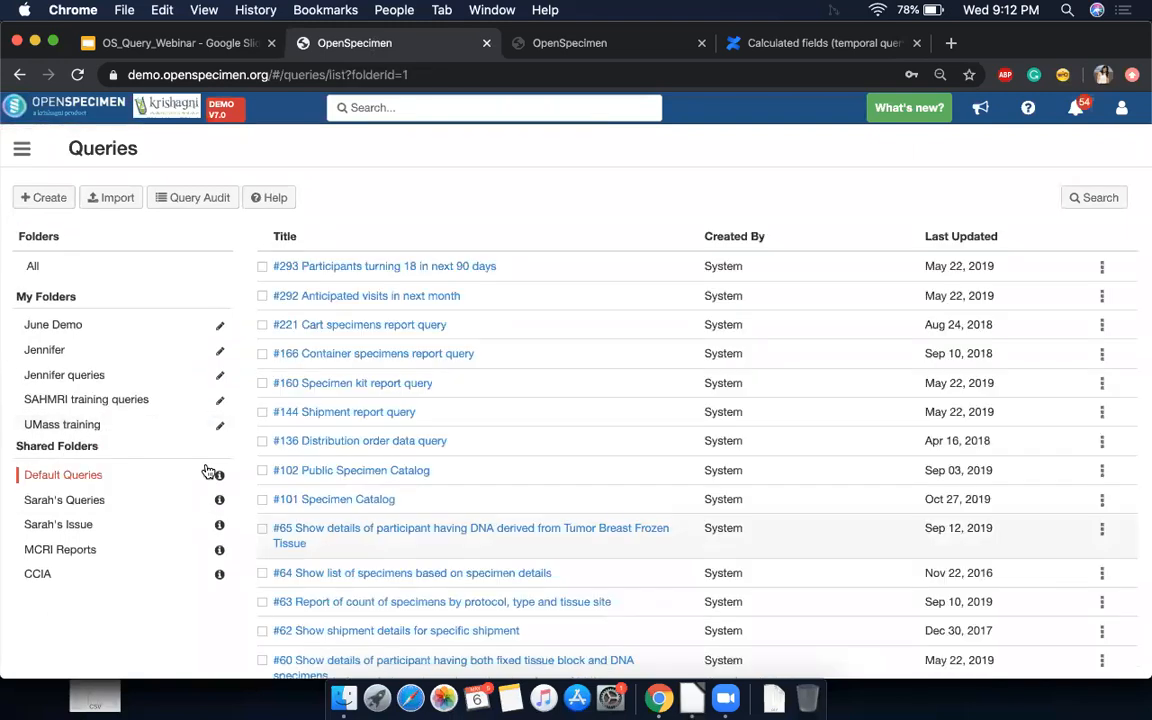
scroll(207, 471, down, 2)
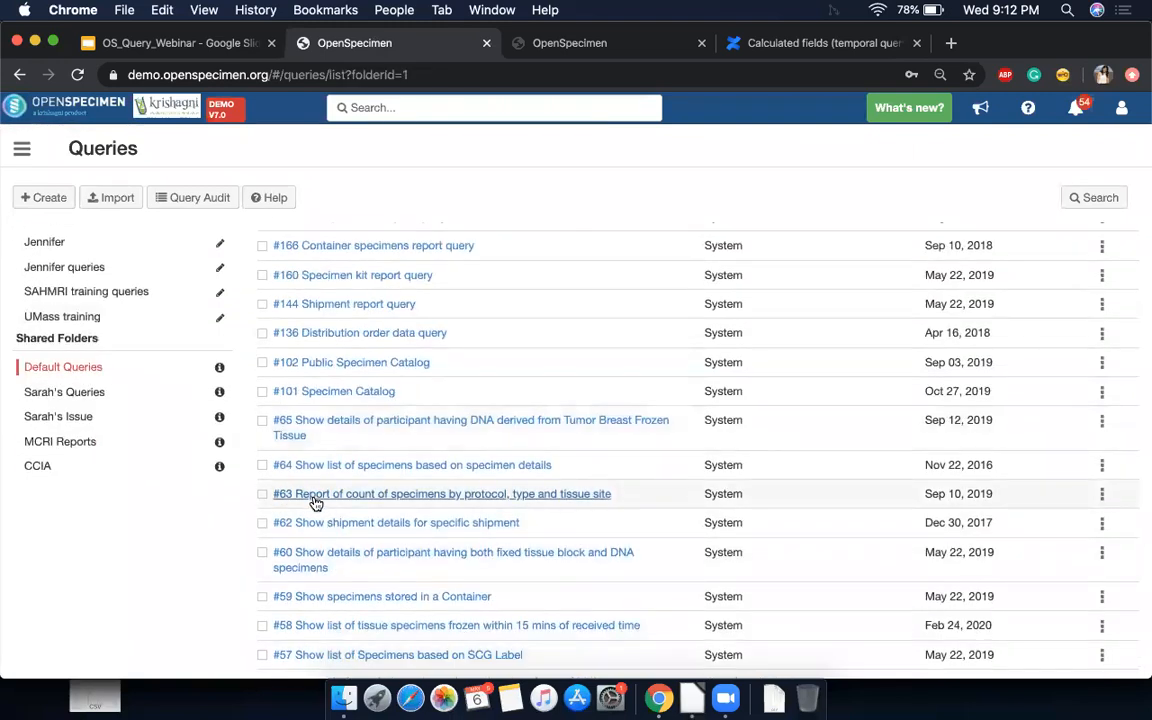
click(467, 503)
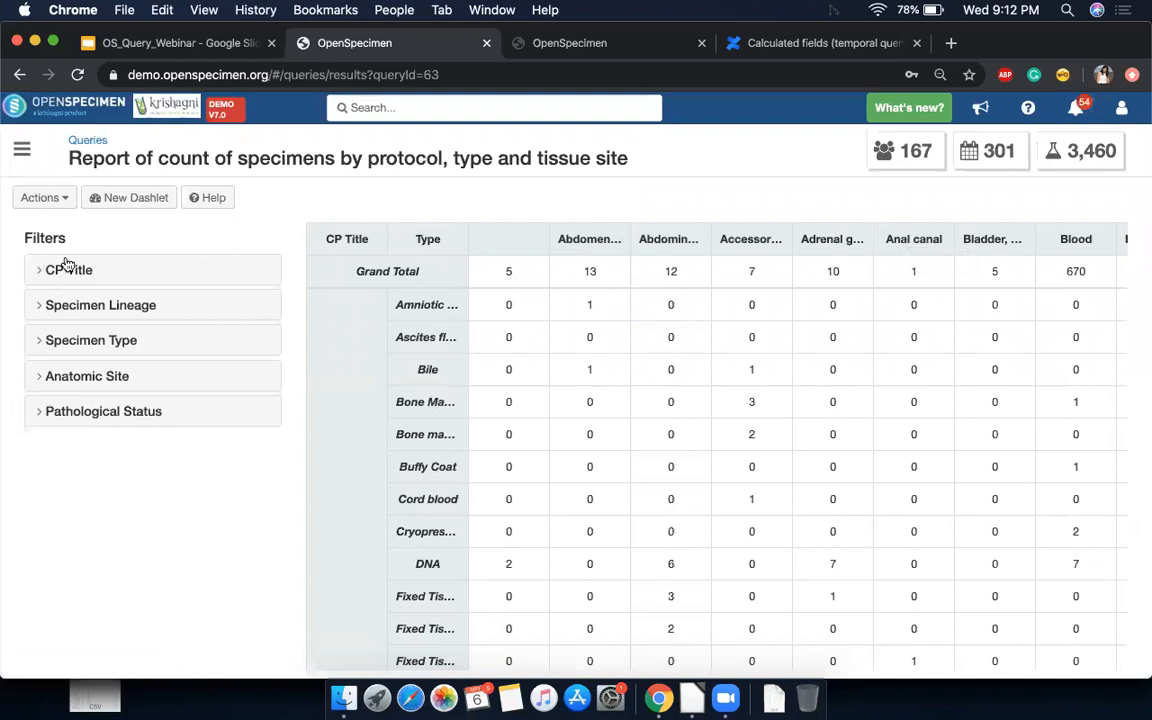
Step: Filter the report by CP Title to A Demo Longitudinal Study, Arkana Lab Collections and Breast Tumor Bank(SDE), and look through the filtered rows
click(42, 277)
click(41, 309)
click(41, 358)
click(41, 382)
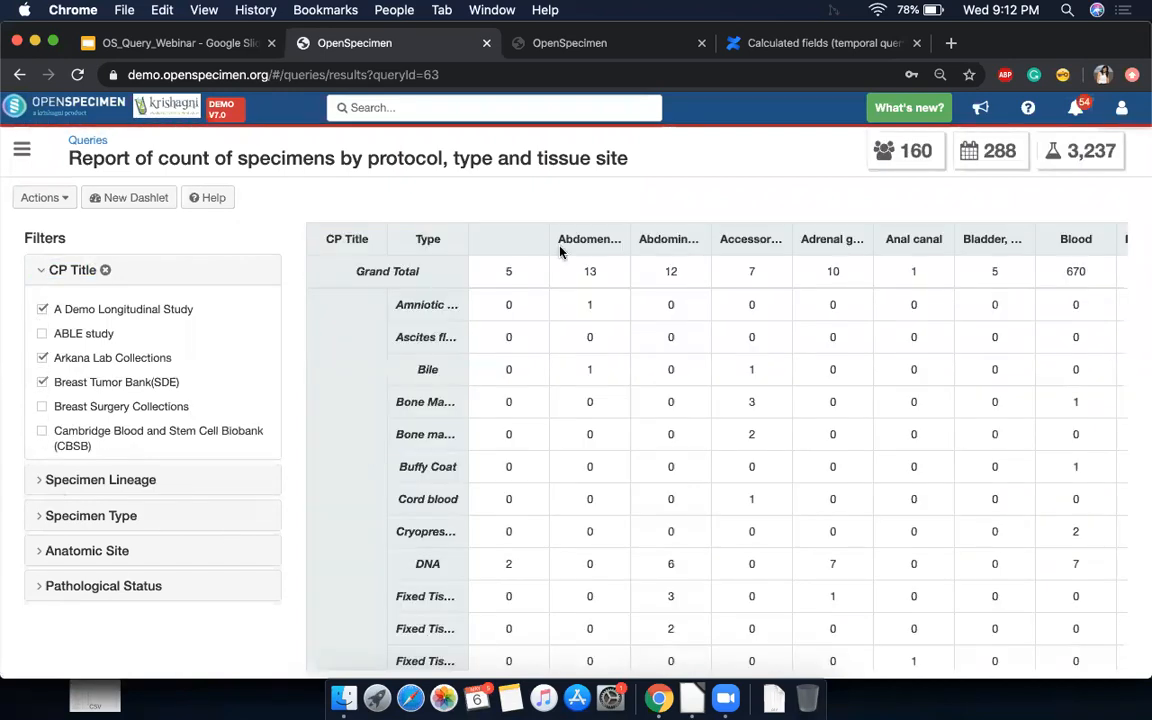
scroll(835, 578, down, 15)
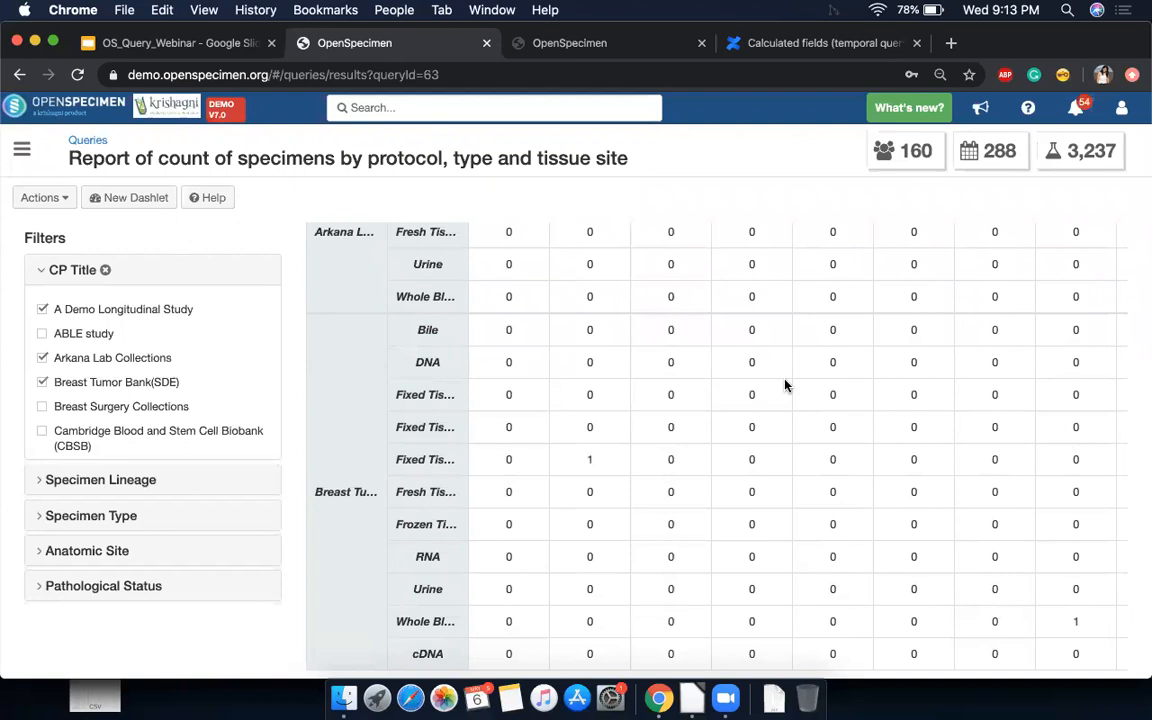
scroll(728, 368, up, 5)
scroll(728, 368, up, 4)
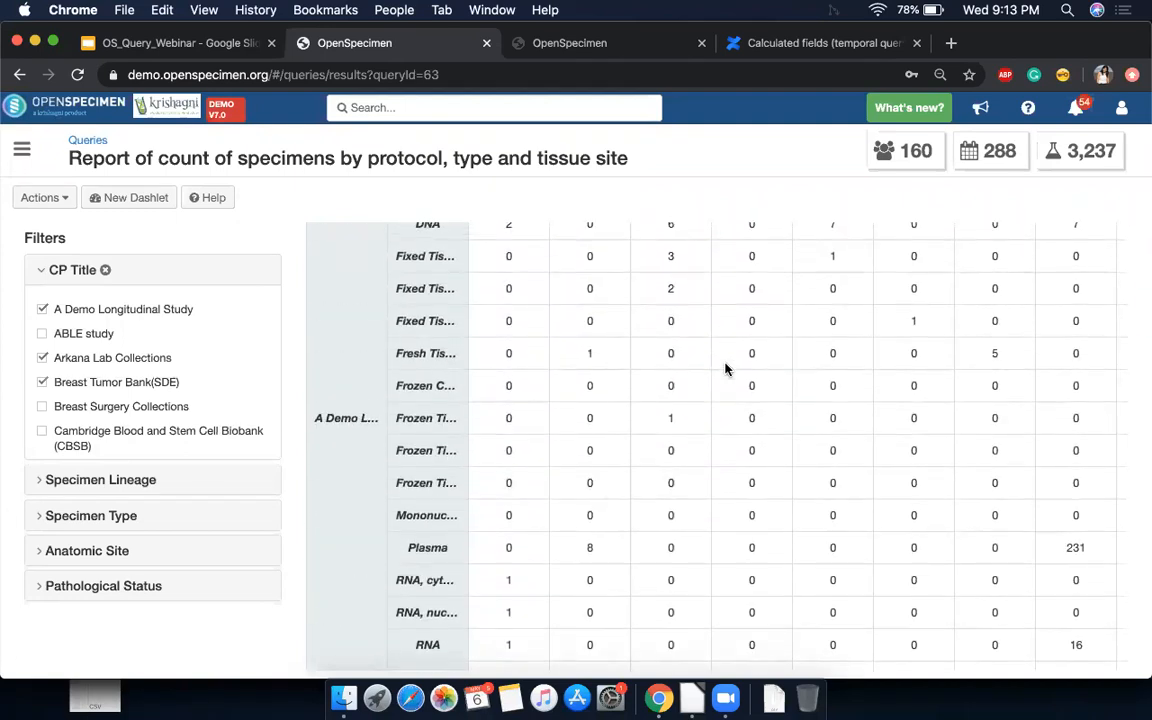
Step: Examine the report's column setup, including field labels, the Specimen Identifier aggregate and the pivot table options, without changing anything
click(54, 199)
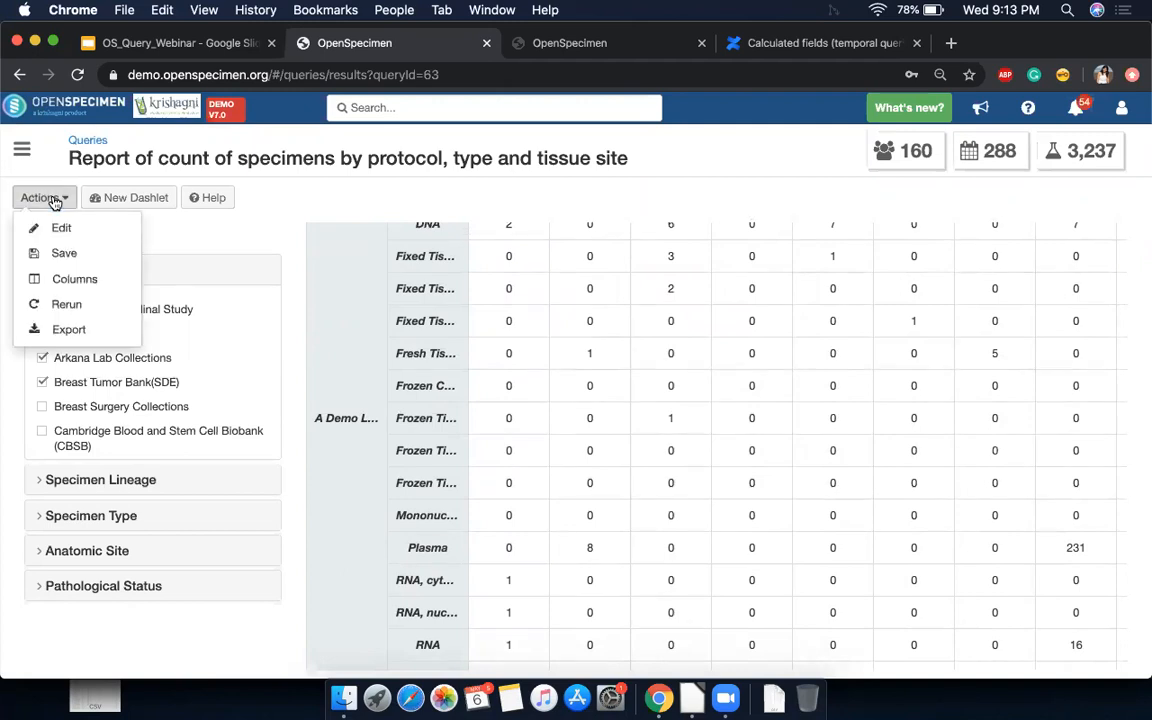
click(57, 279)
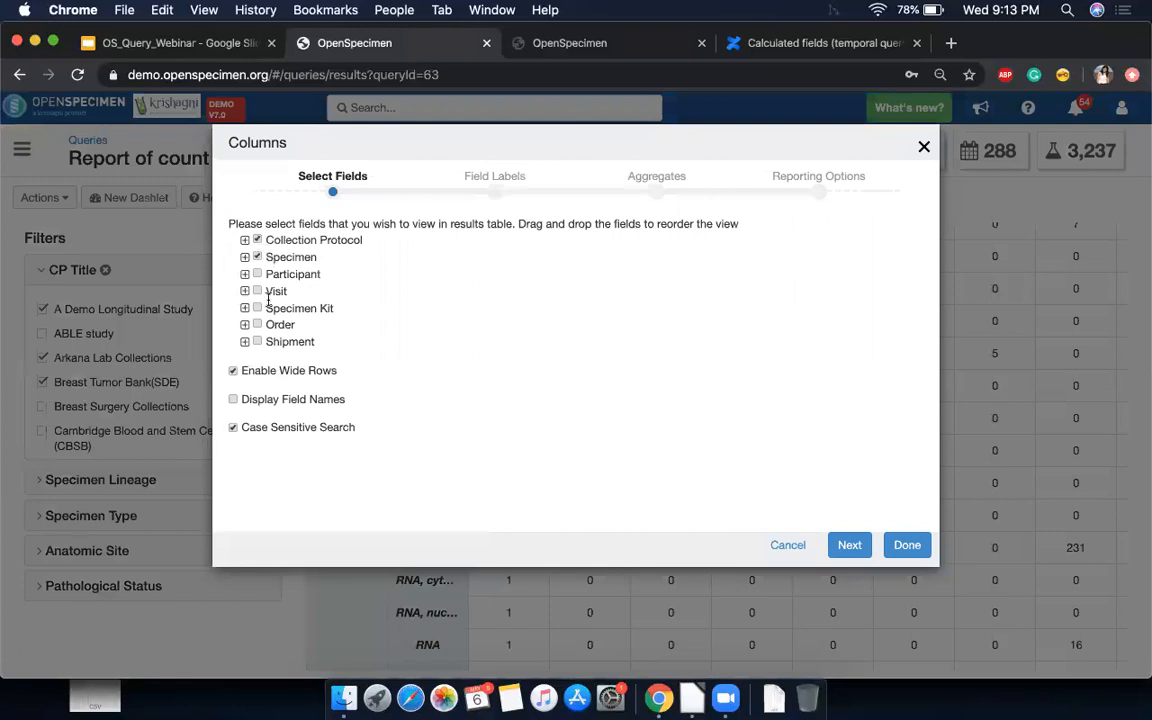
click(840, 545)
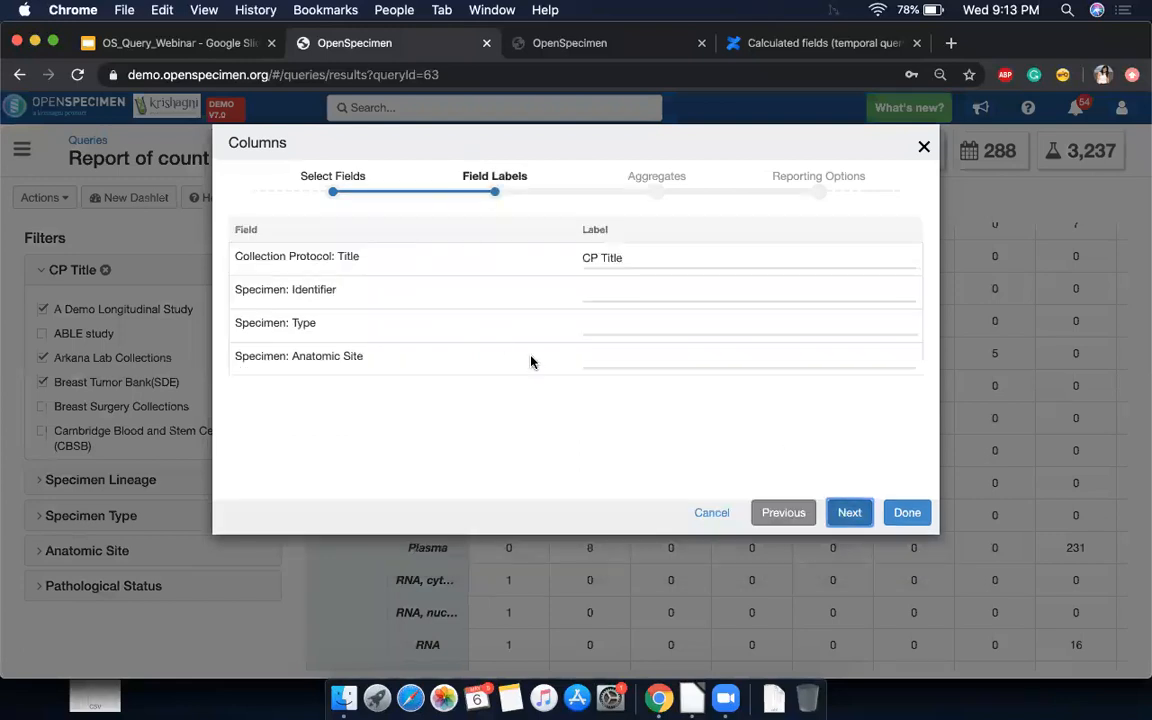
click(849, 513)
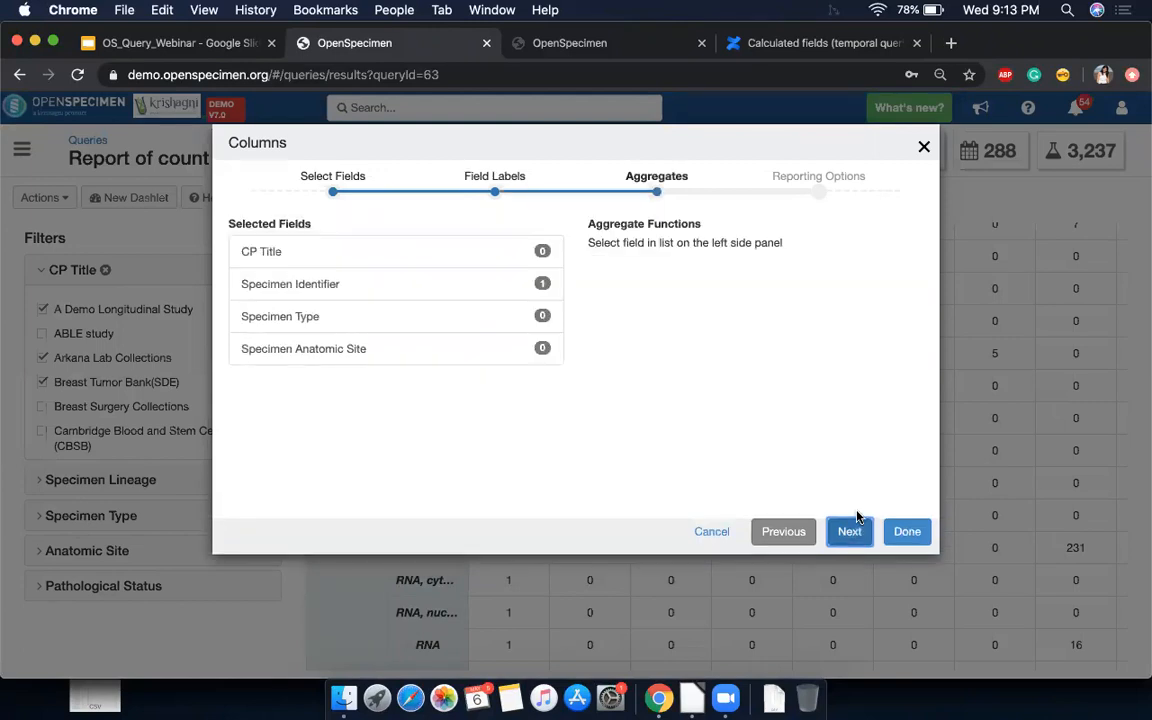
click(380, 285)
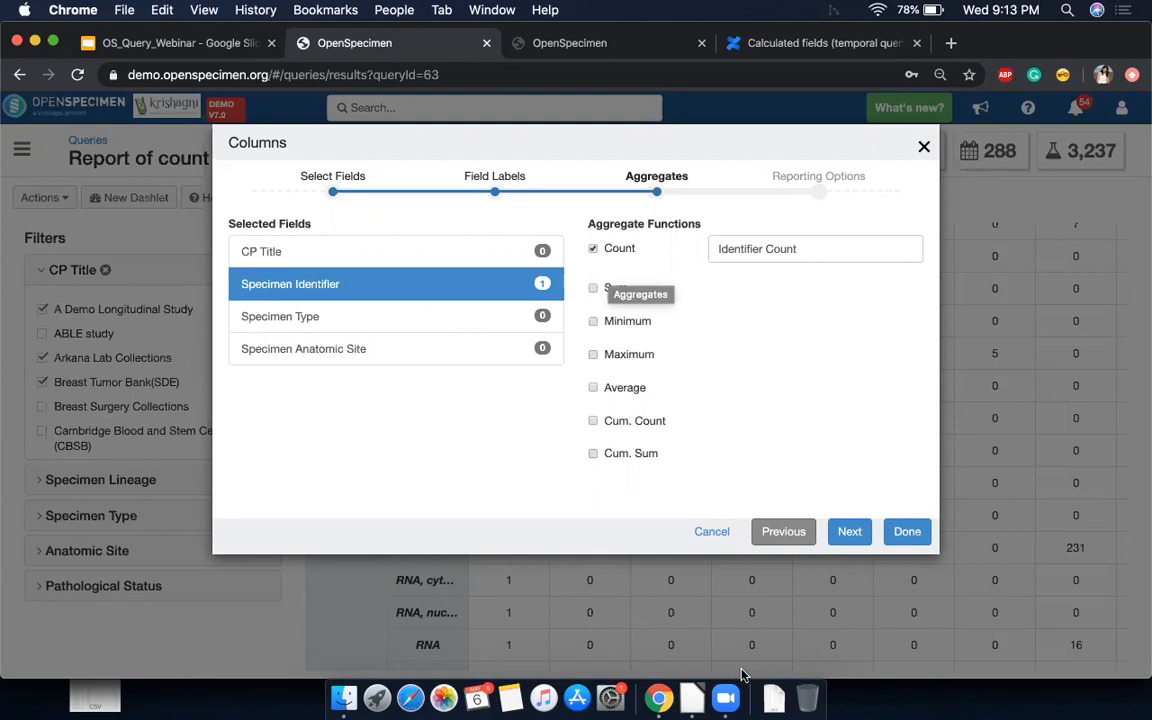
click(857, 534)
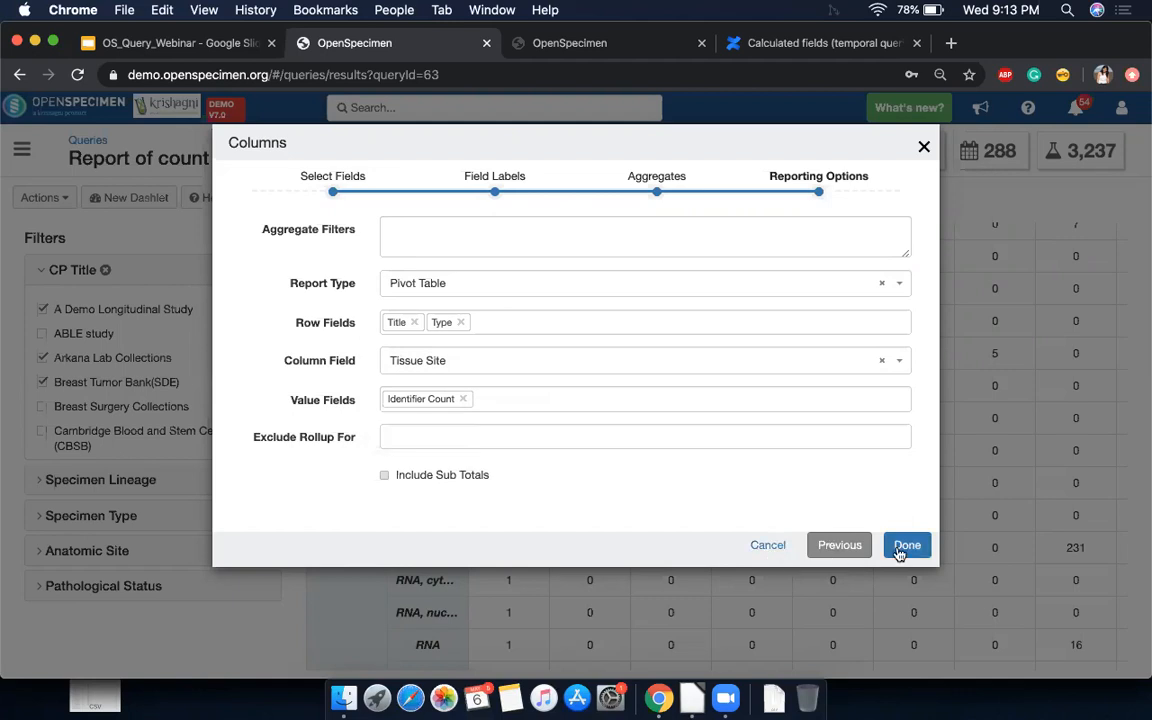
click(772, 548)
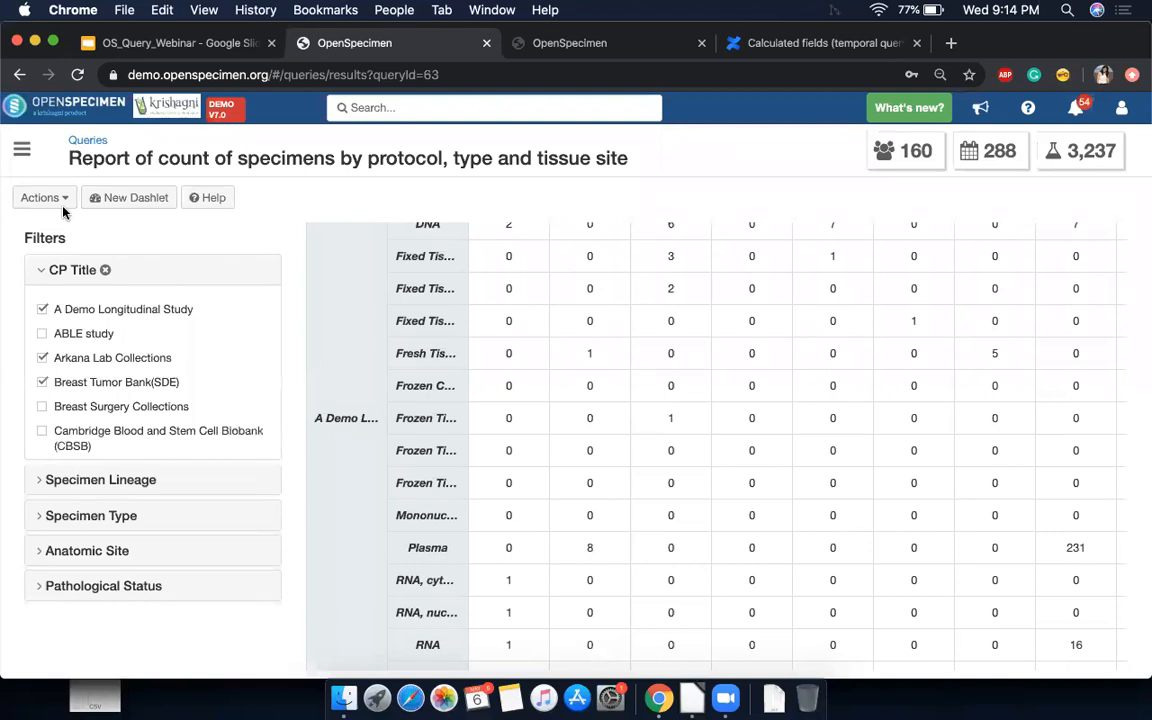
Step: Check the report's available actions, including Export, and return to the list of all queries
click(30, 200)
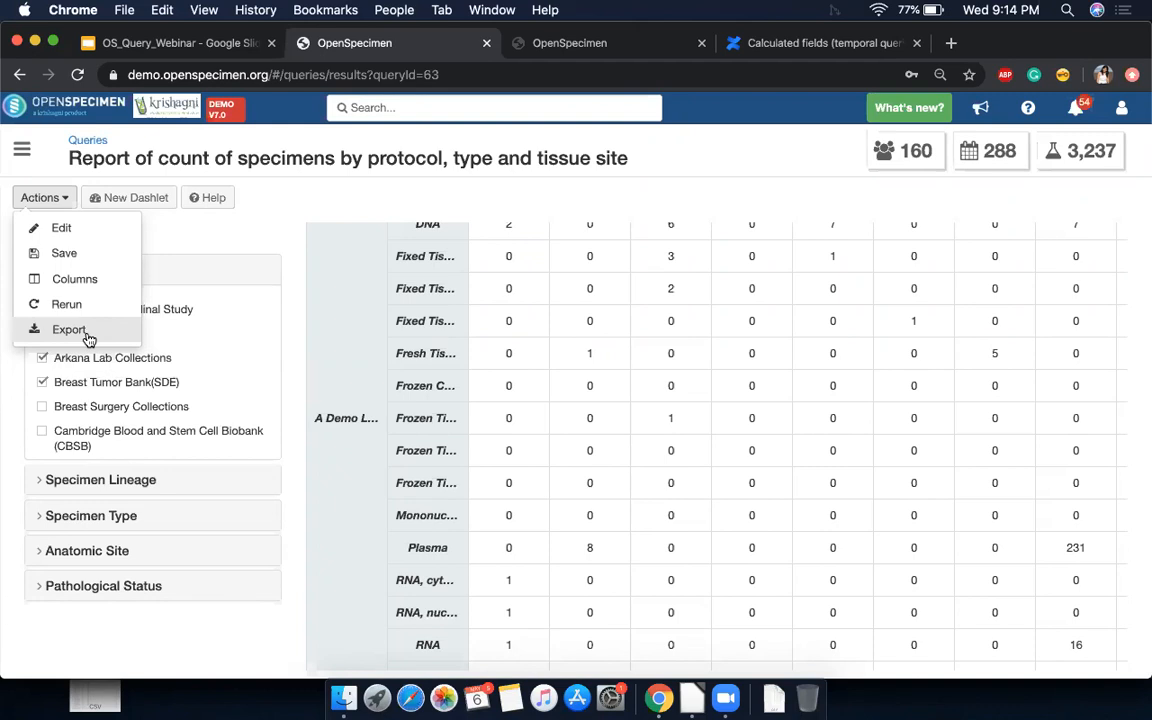
click(350, 240)
scroll(355, 260, up, 5)
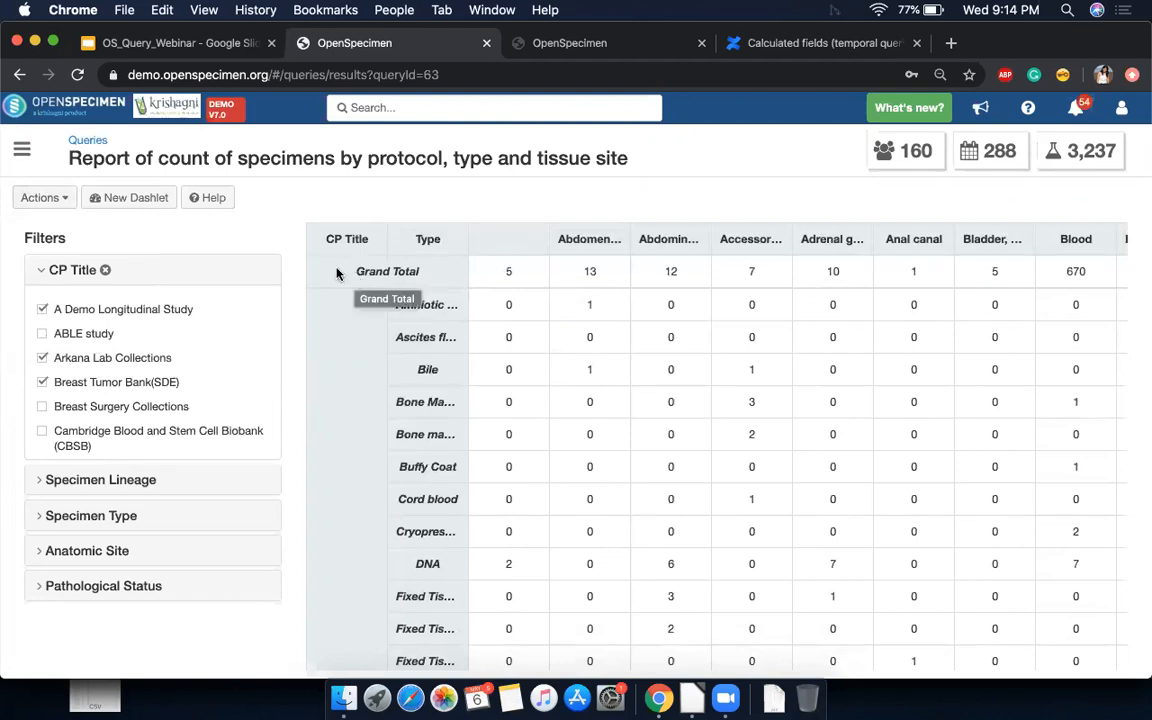
click(87, 140)
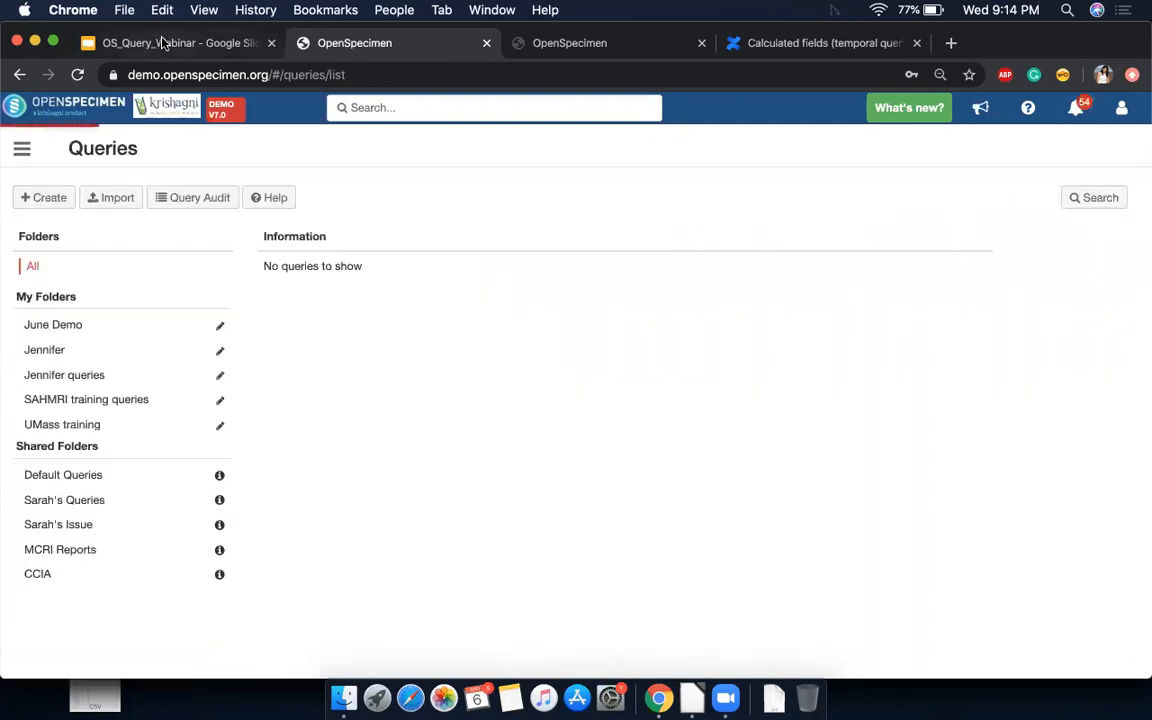
Step: Copy the query link from the "Condition on aggregates" slide notes in the OS_Query_Webinar presentation and open it in OpenSpecimen
click(162, 45)
click(218, 253)
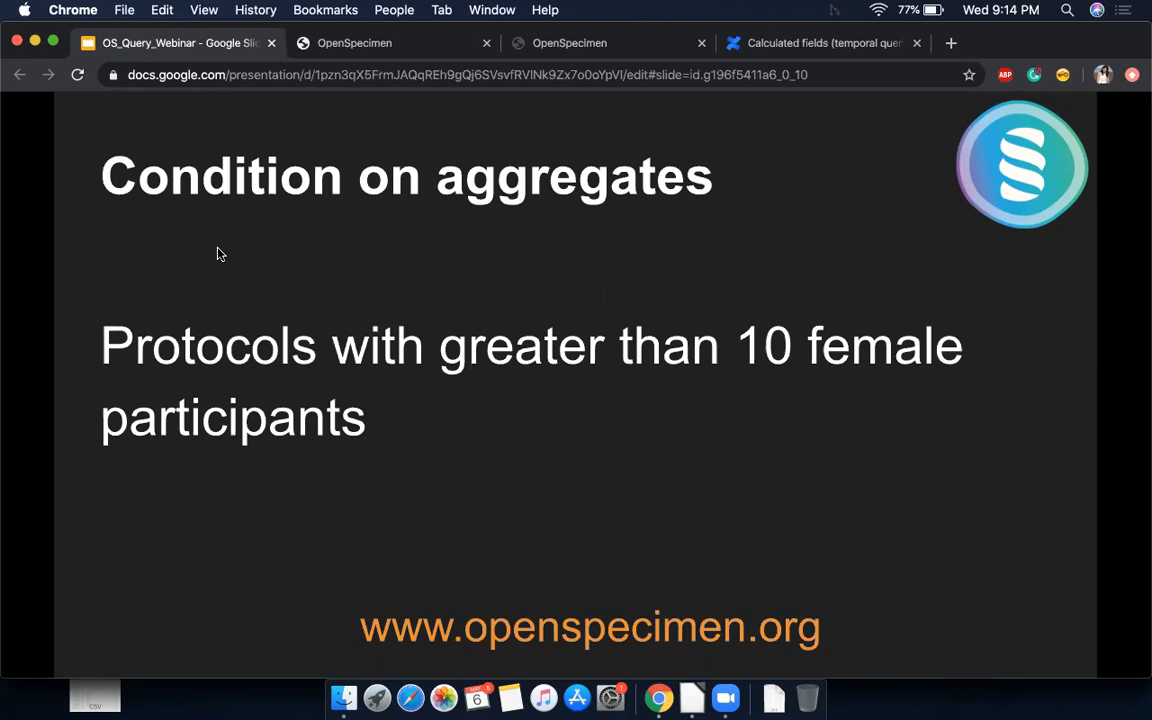
key(Escape)
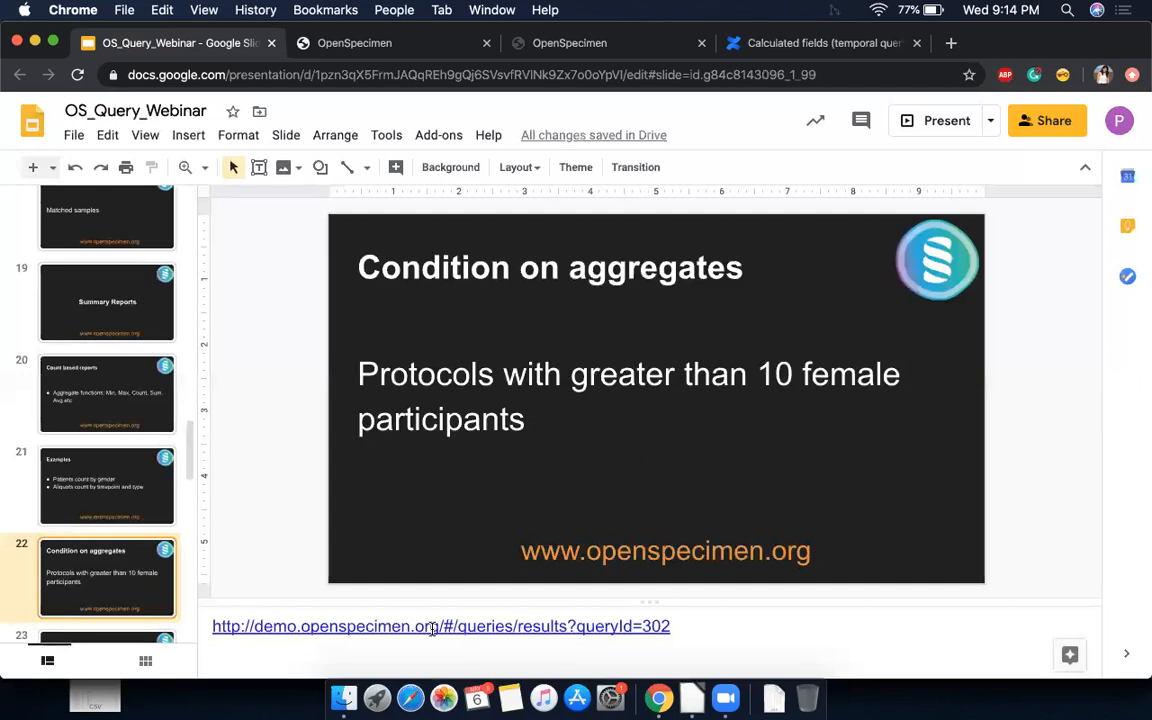
triple_click(675, 626)
key(super+c)
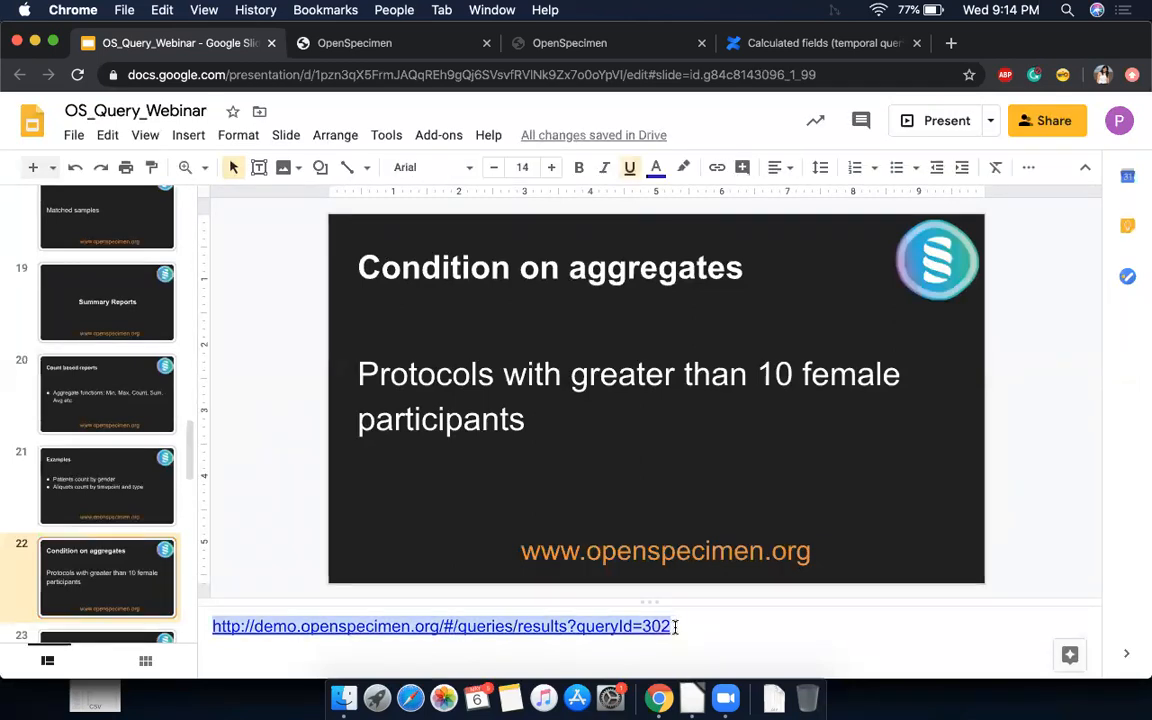
click(400, 43)
click(804, 76)
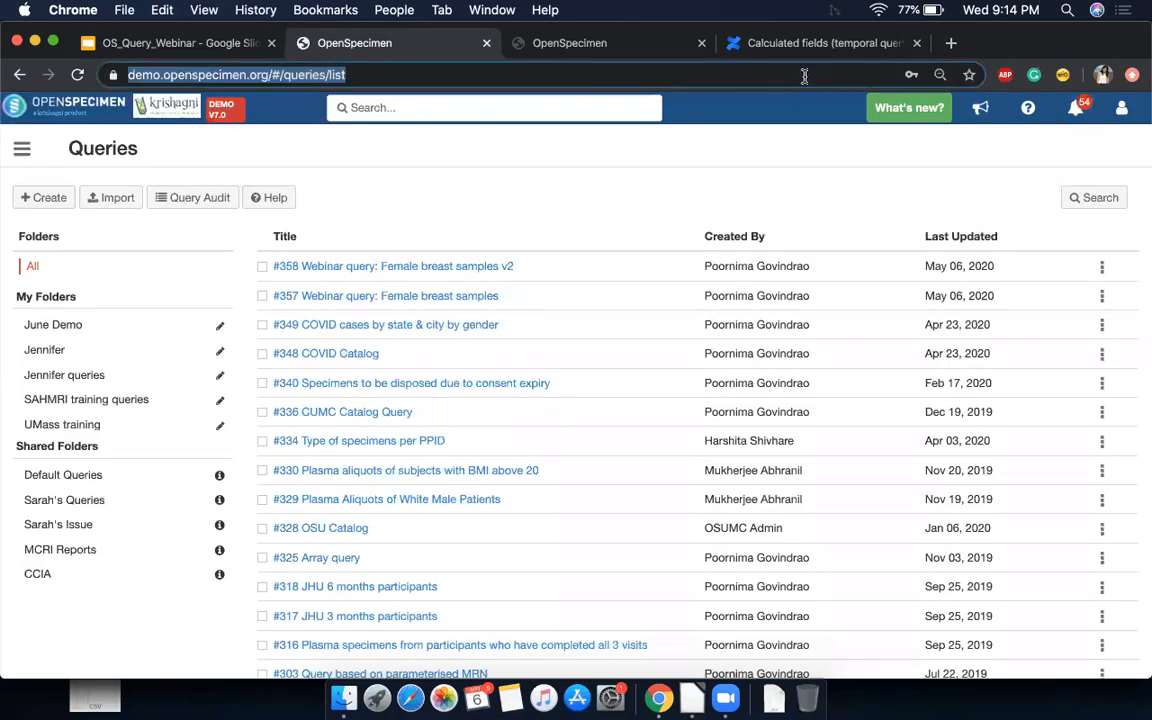
key(super+v)
key(Return)
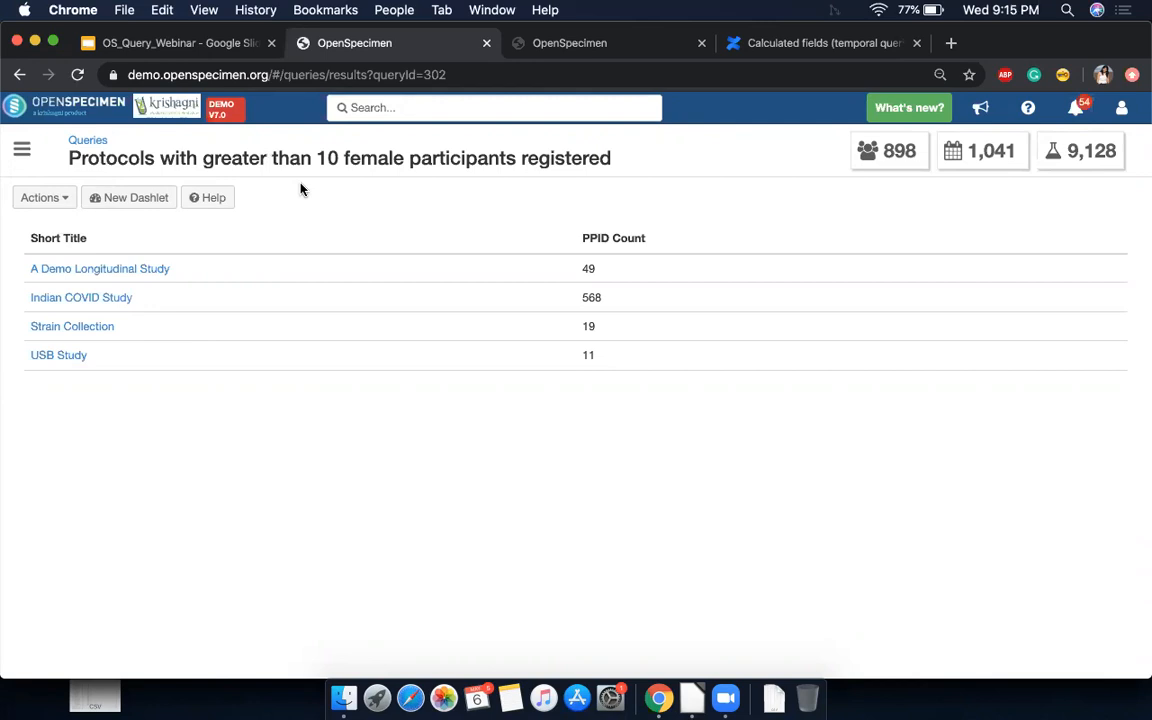
Step: Check the filter definition of the "Protocols with greater than 10 female participants registered" query and return to its records
click(50, 199)
click(57, 222)
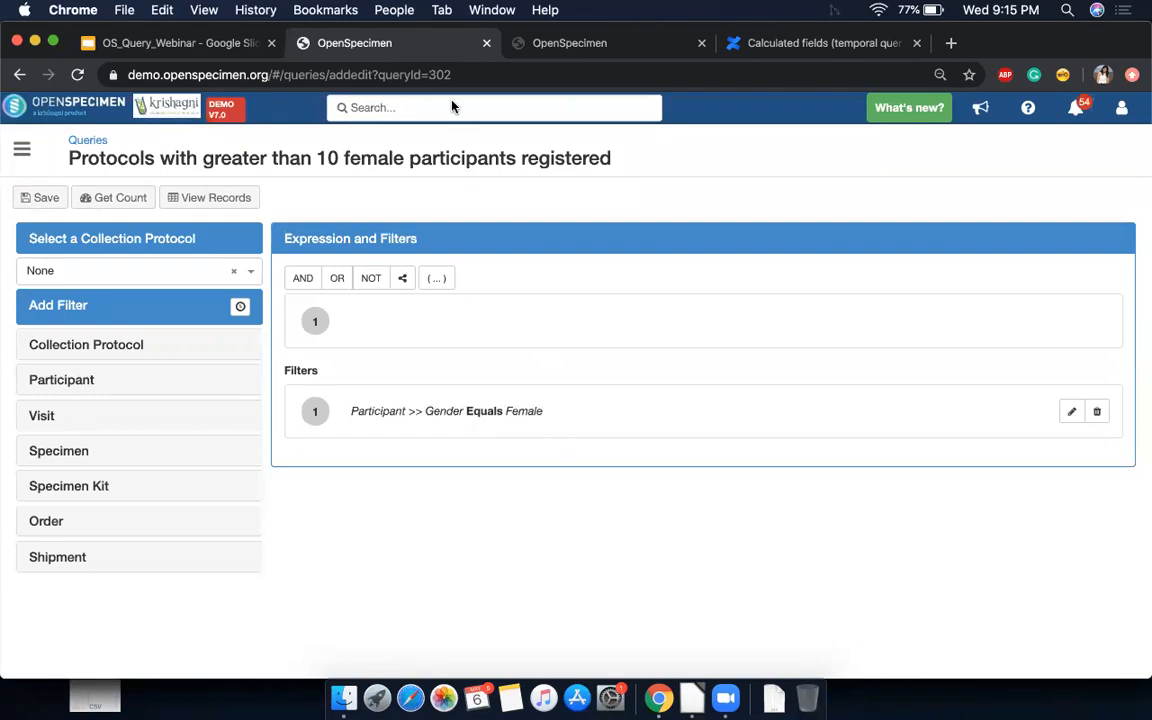
click(200, 199)
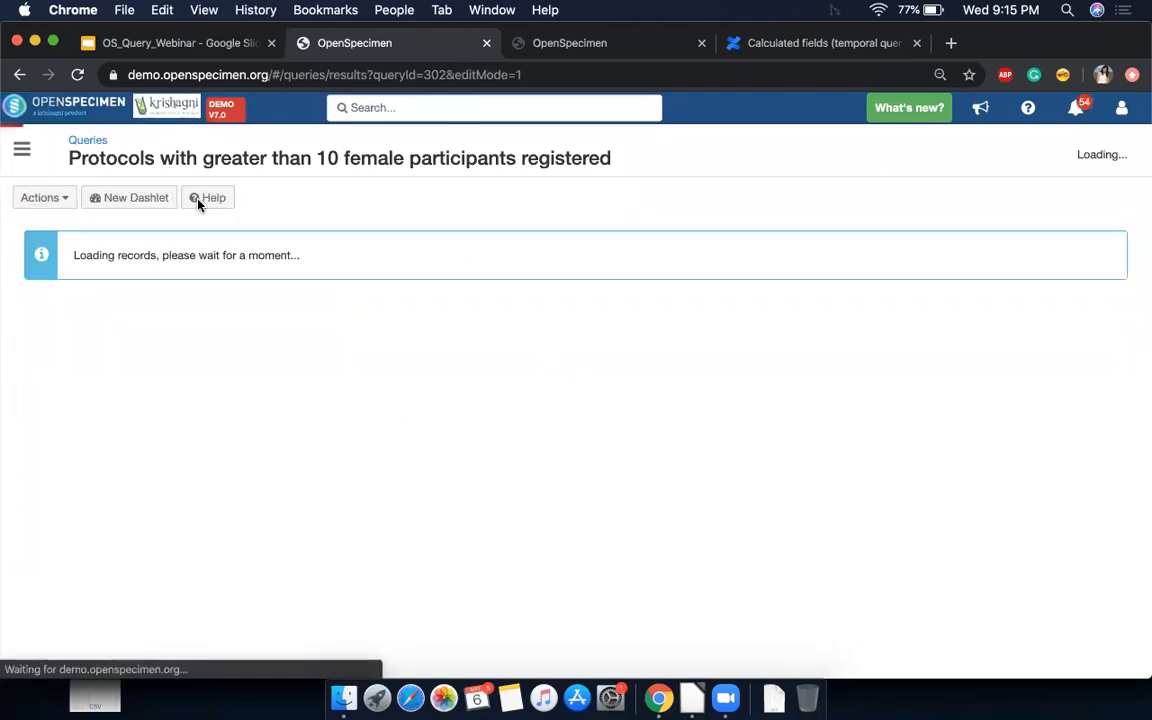
Step: Examine the query's column setup, including the Participant PPID aggregate and the aggregate filter under the reporting options, without changing anything
click(42, 197)
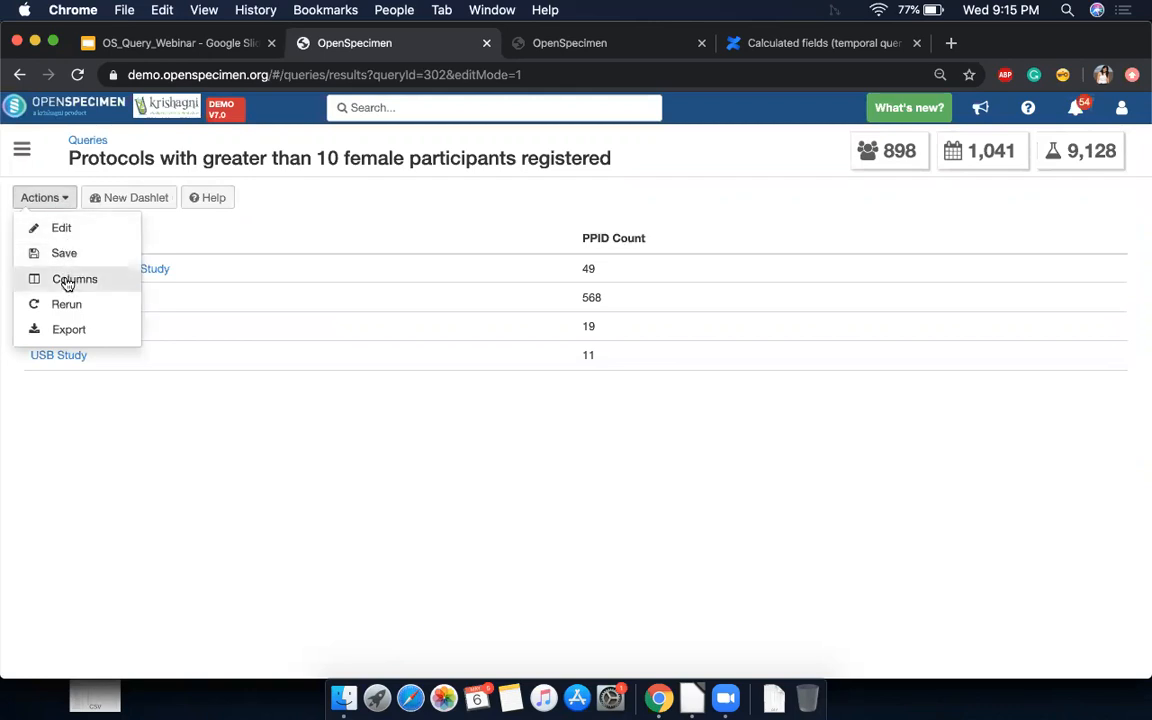
click(67, 280)
click(258, 257)
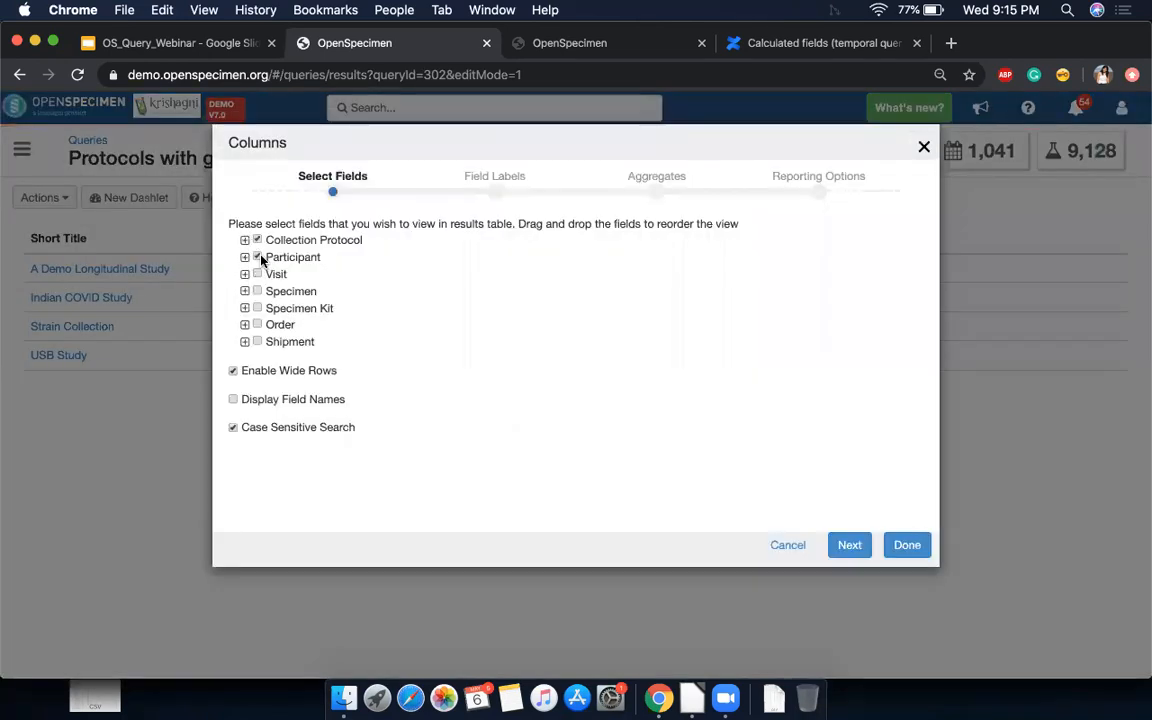
click(845, 547)
click(849, 513)
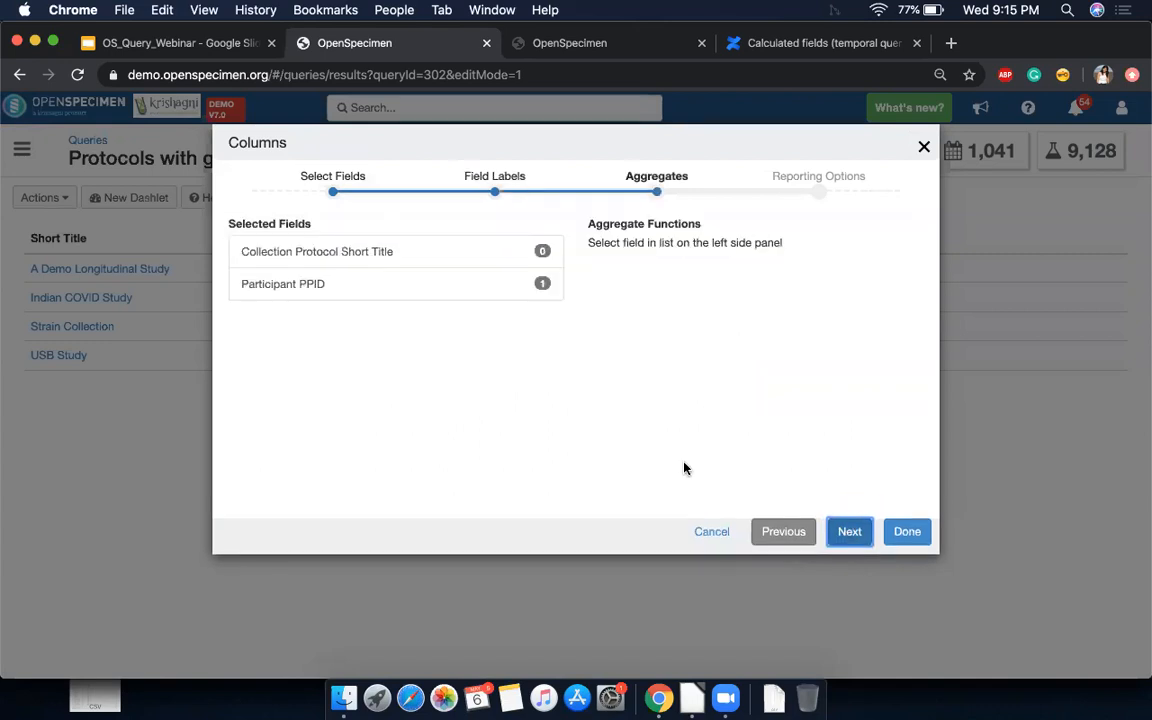
click(455, 285)
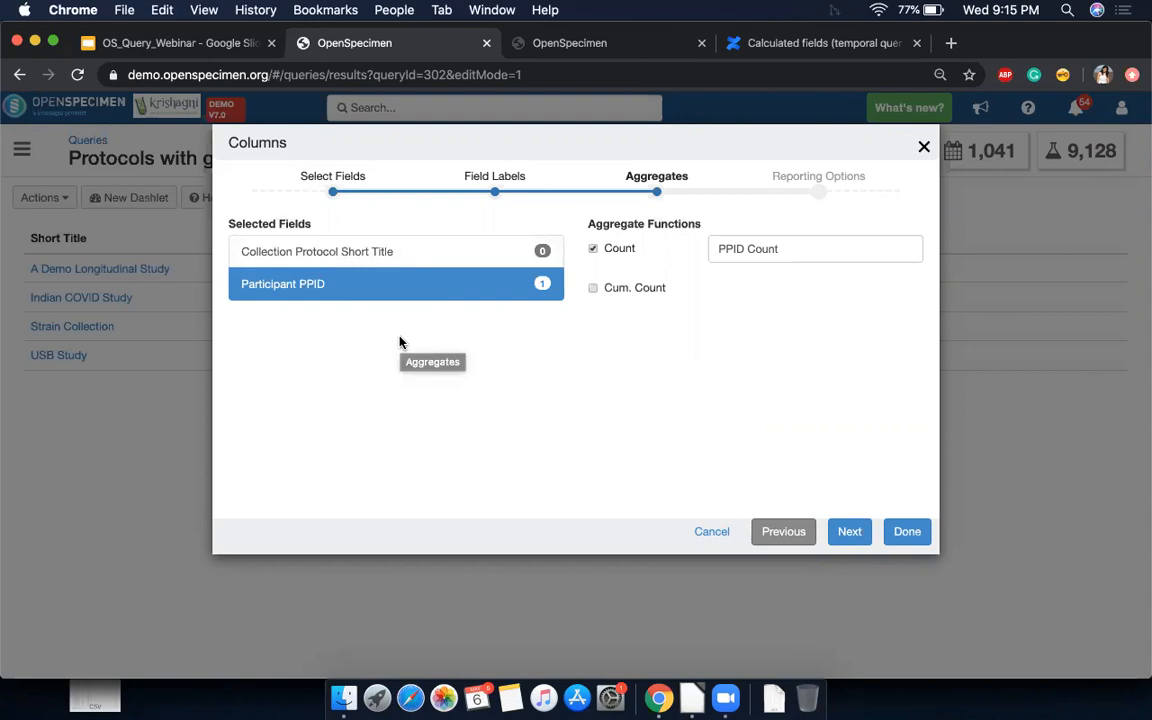
click(849, 533)
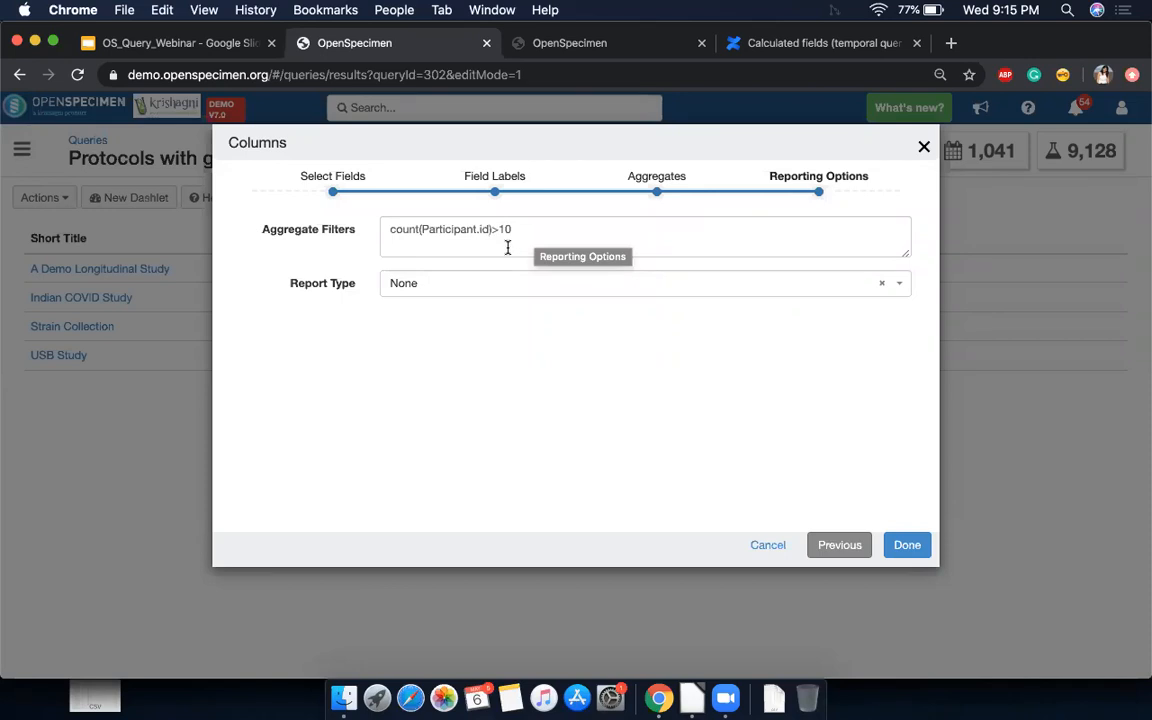
click(763, 546)
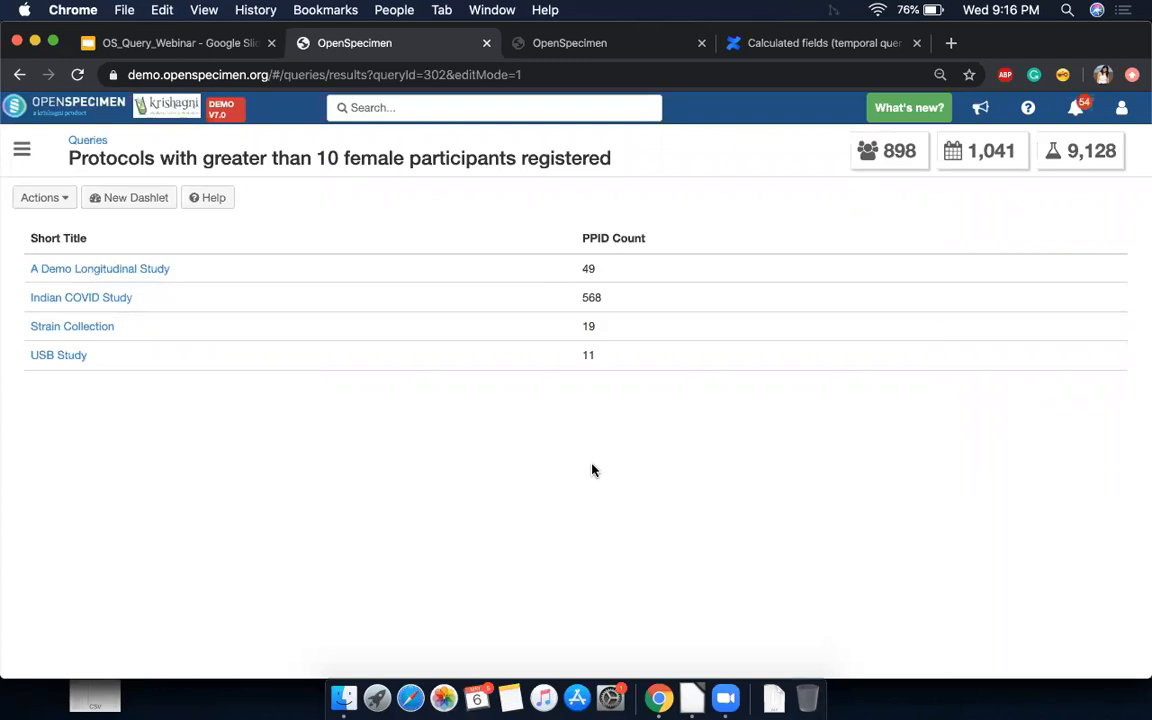
Step: Switch to the OS_Query_Webinar presentation and go through the "Hide Options in Filters" slide and the one following it
click(210, 45)
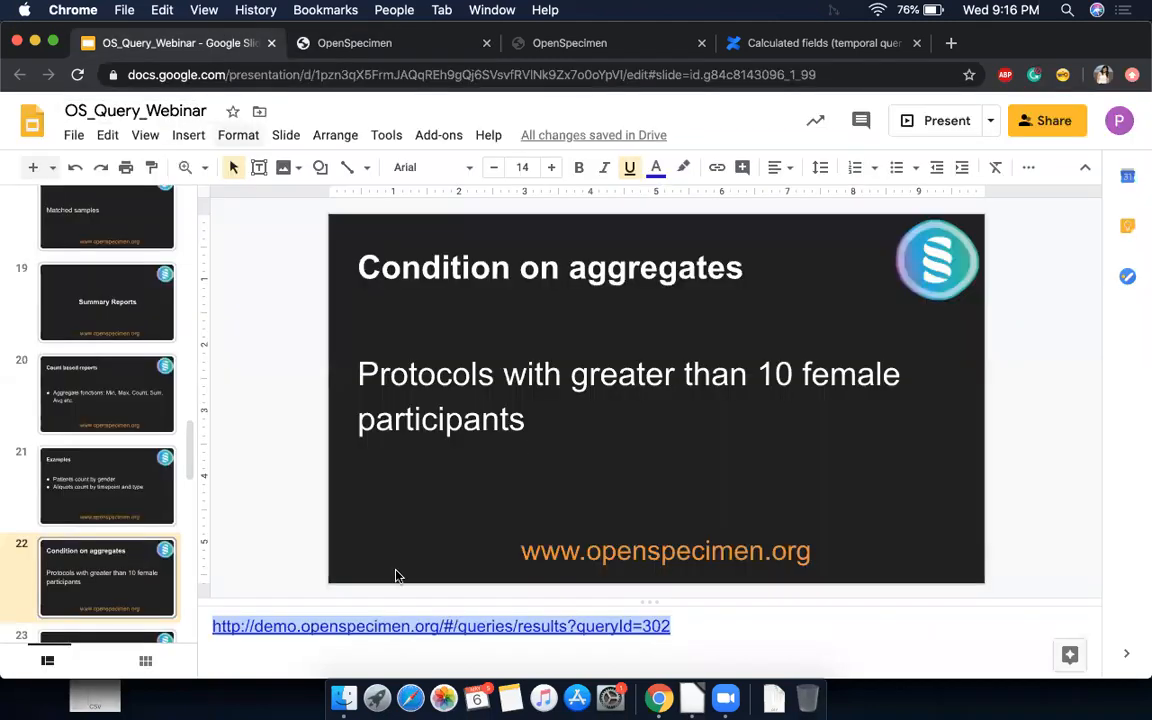
scroll(155, 480, down, 5)
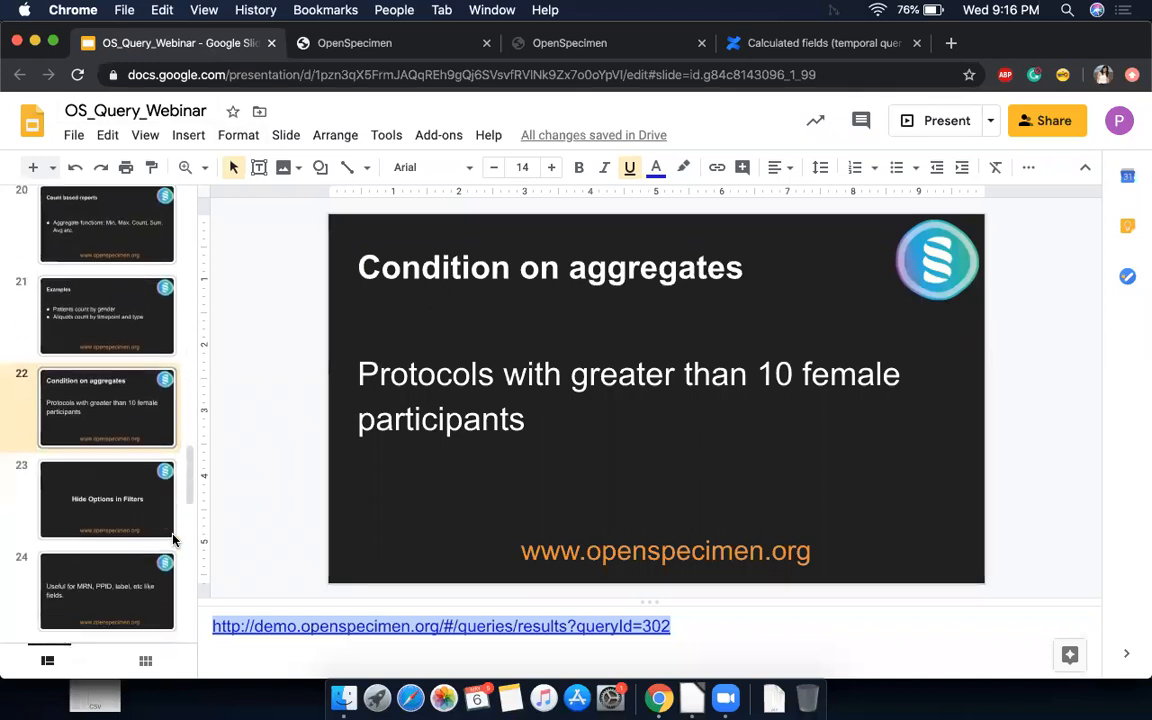
click(138, 491)
scroll(138, 491, down, 3)
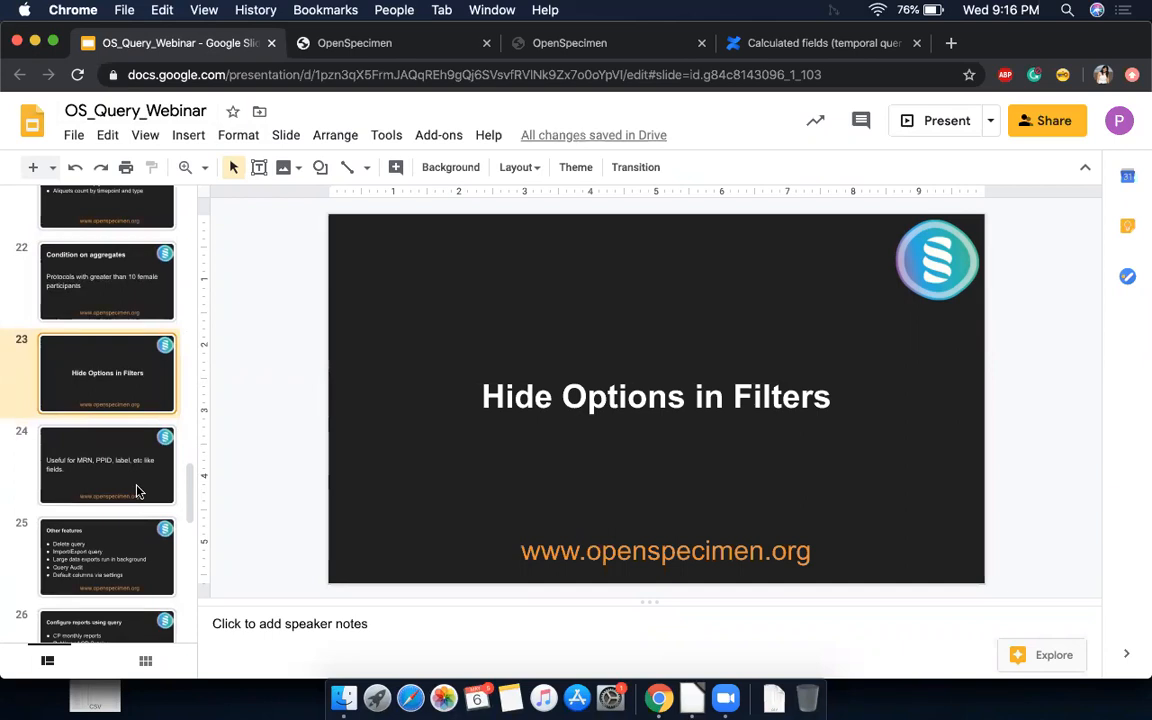
click(138, 491)
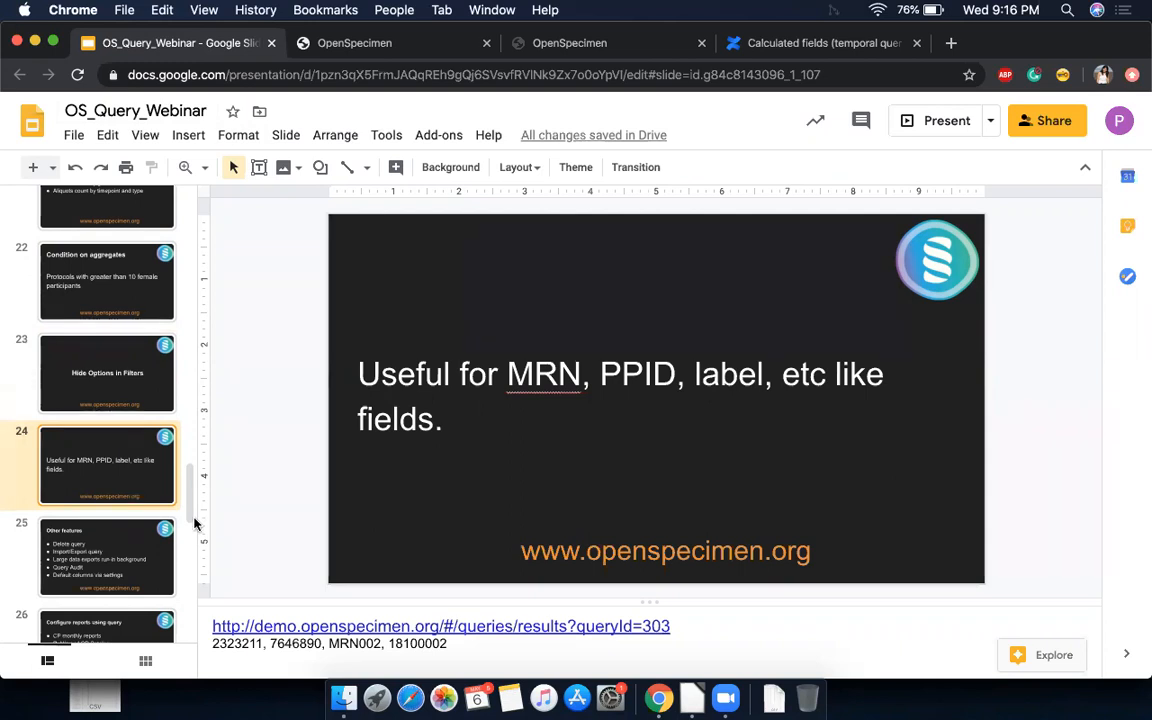
Step: Copy the query link ending in queryId=303 from the slide notes and open that query in OpenSpecimen
click(680, 626)
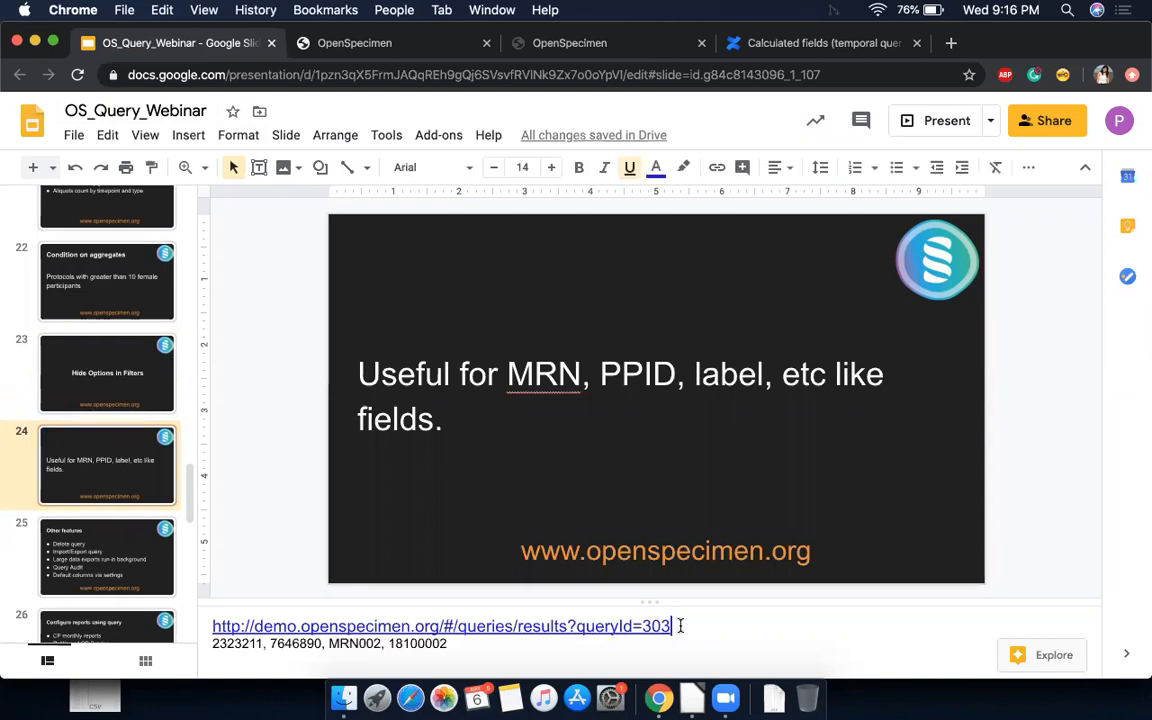
key(shift+super+Left)
key(super+c)
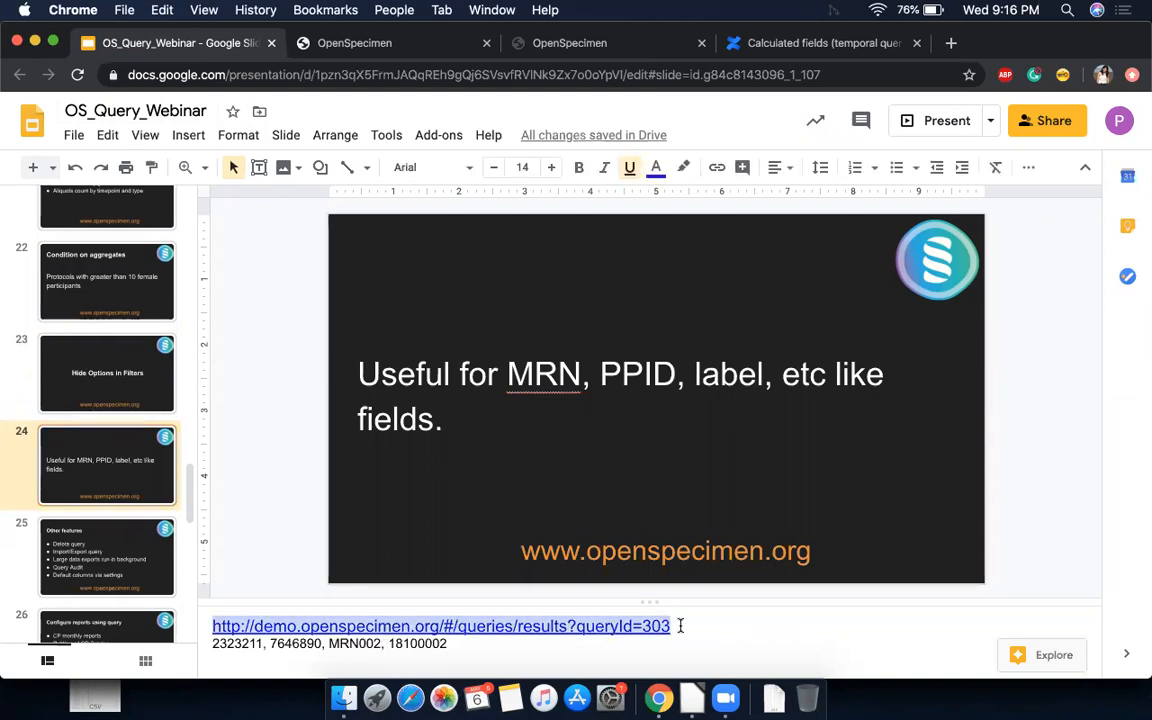
click(404, 45)
click(793, 77)
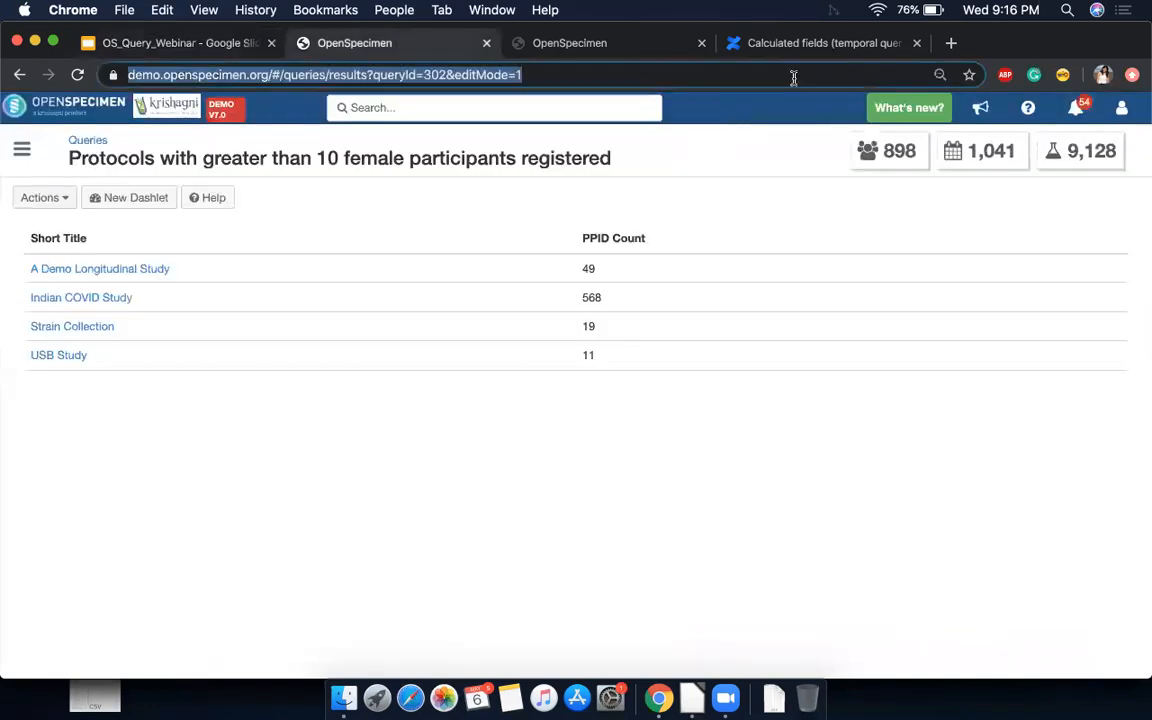
key(super+v)
key(Return)
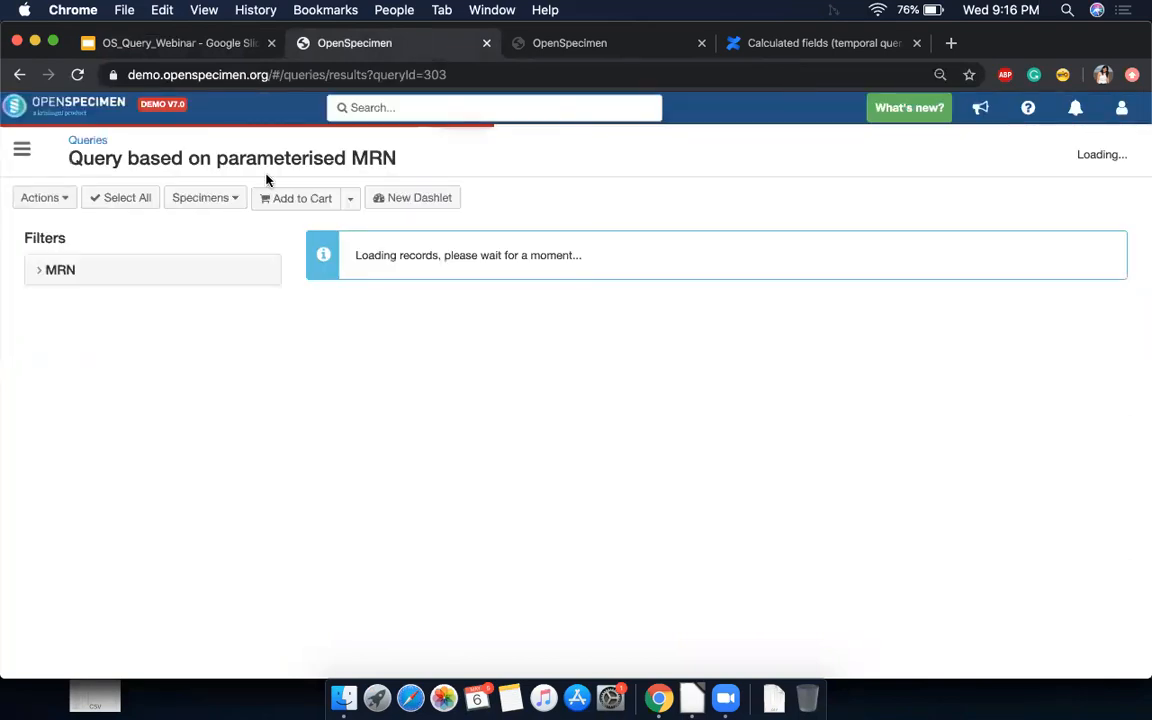
Step: Turn off Hide Options for the query's parameterized MRN filter and view the records
click(42, 198)
click(44, 226)
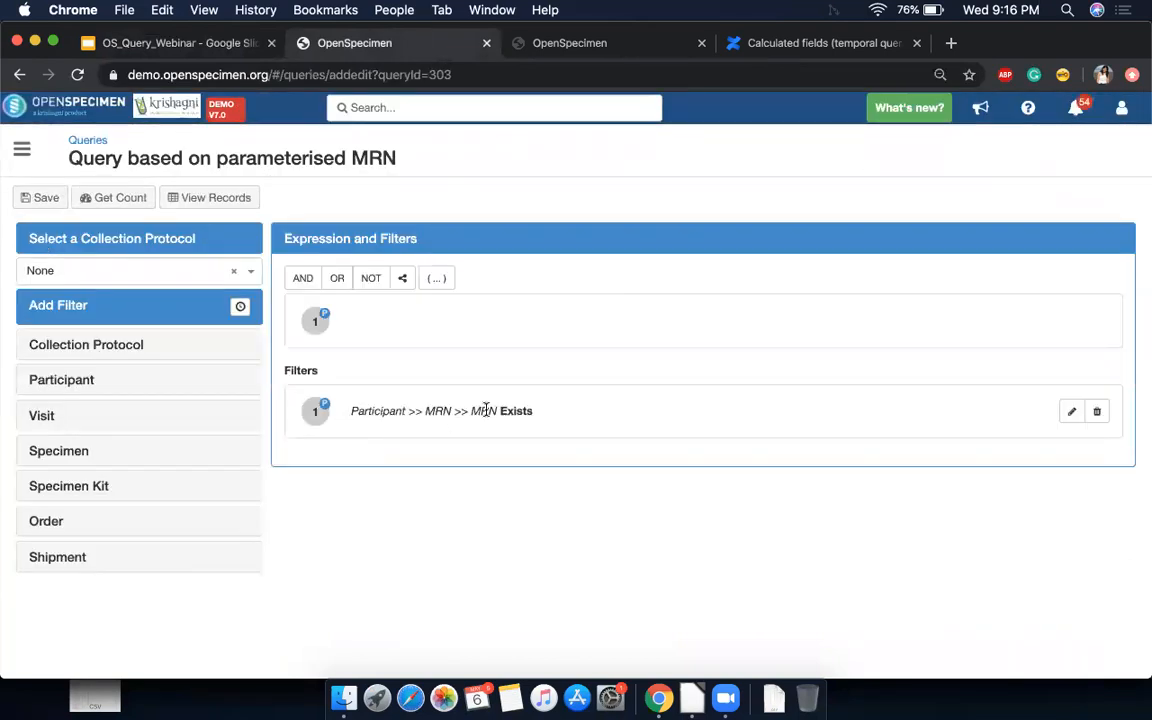
click(1072, 413)
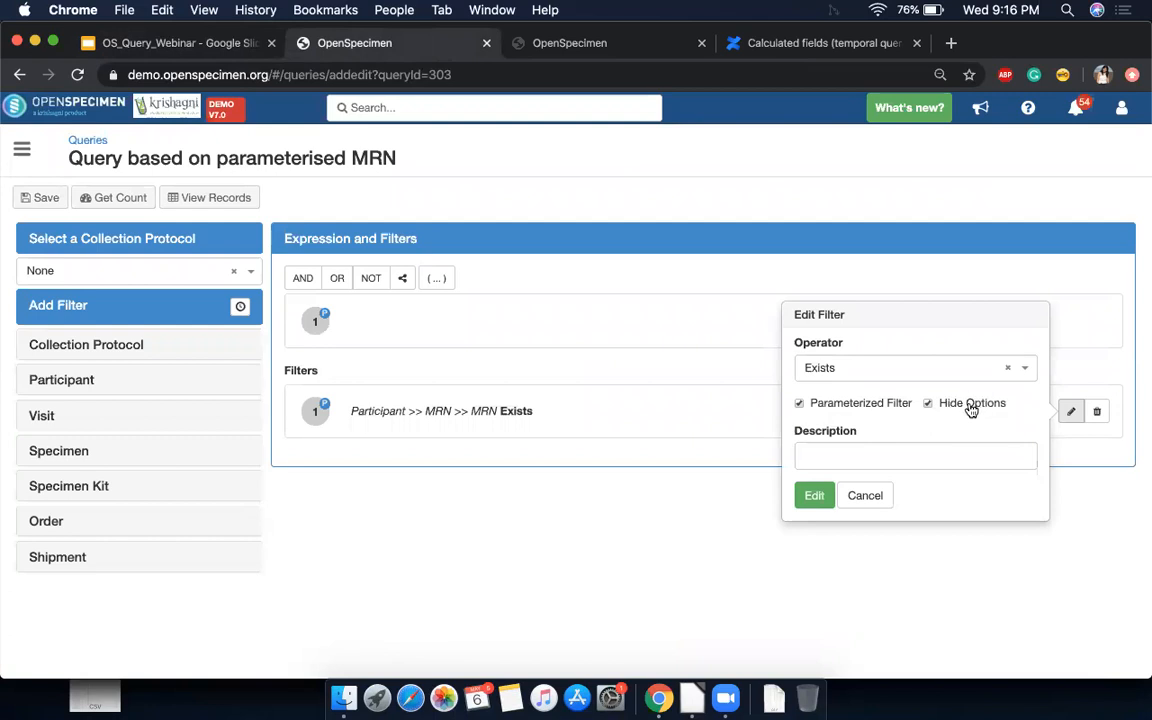
click(929, 404)
click(818, 500)
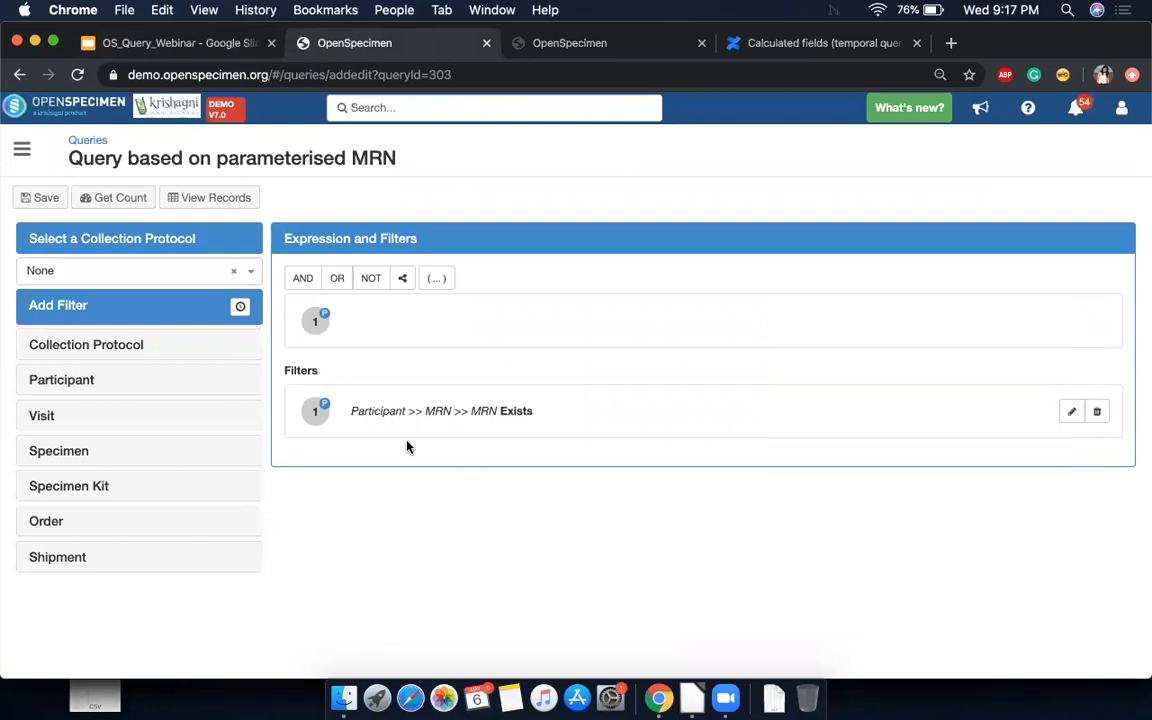
click(207, 198)
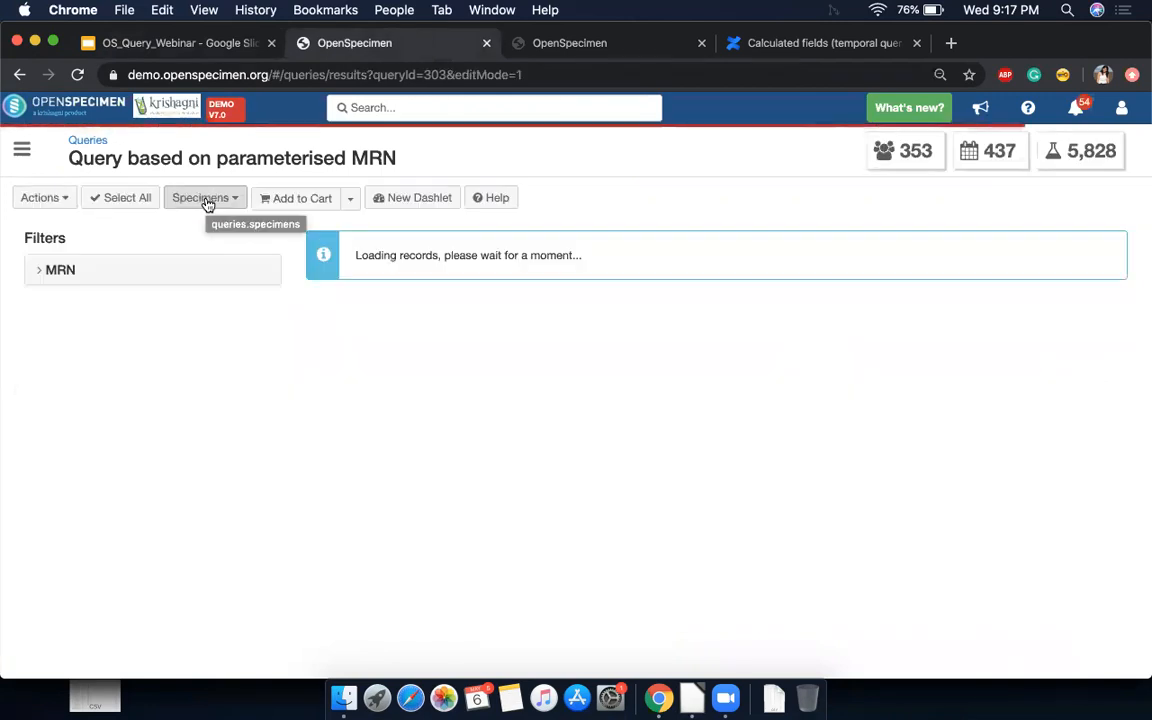
Step: Filter the records by two medical record numbers from the MRN value list, and clear that selection after checking the rows
click(40, 275)
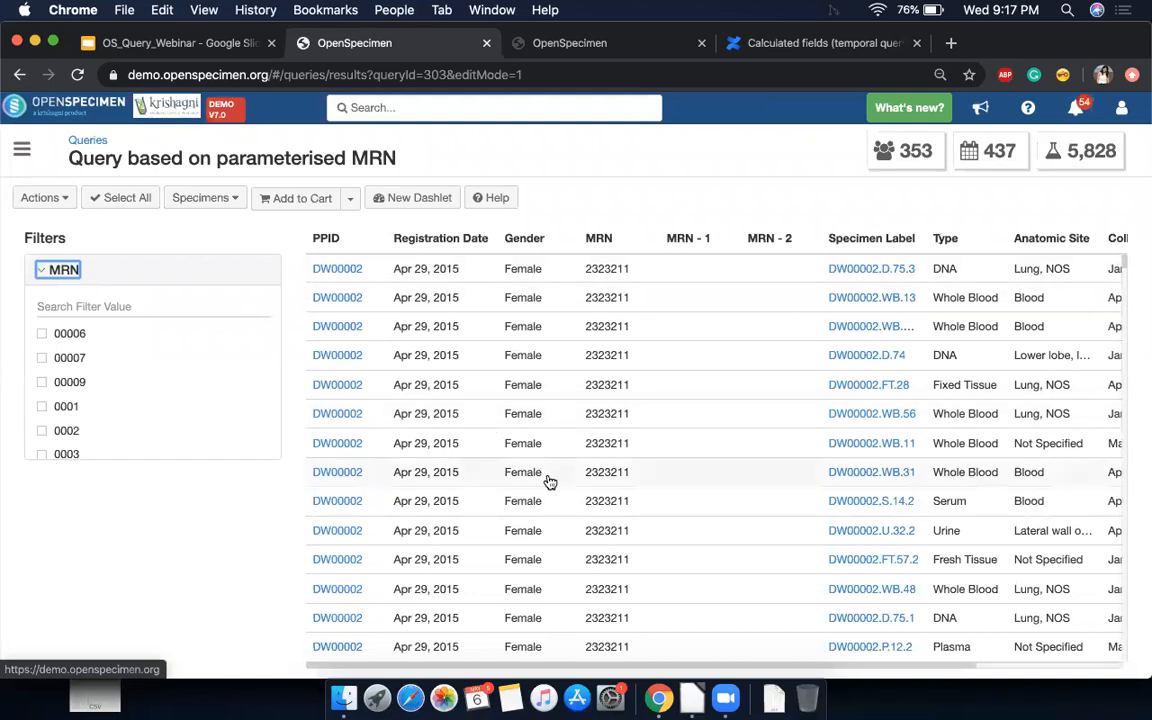
scroll(173, 432, down, 1)
scroll(173, 432, down, 5)
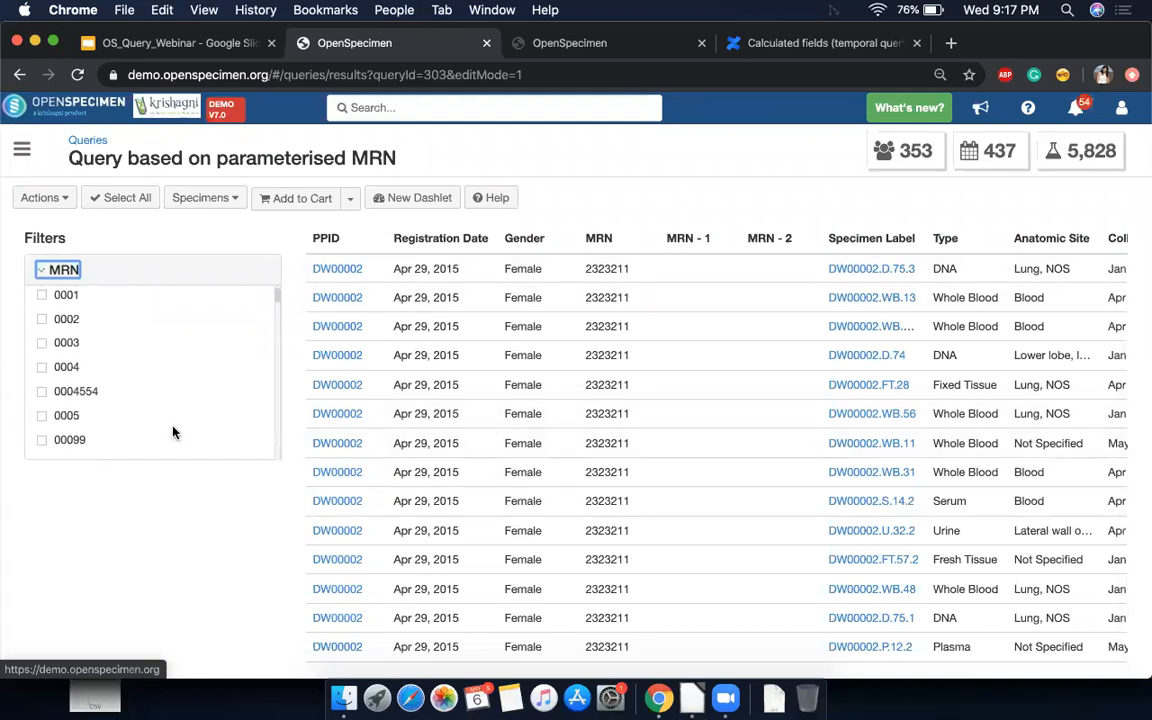
scroll(126, 403, down, 5)
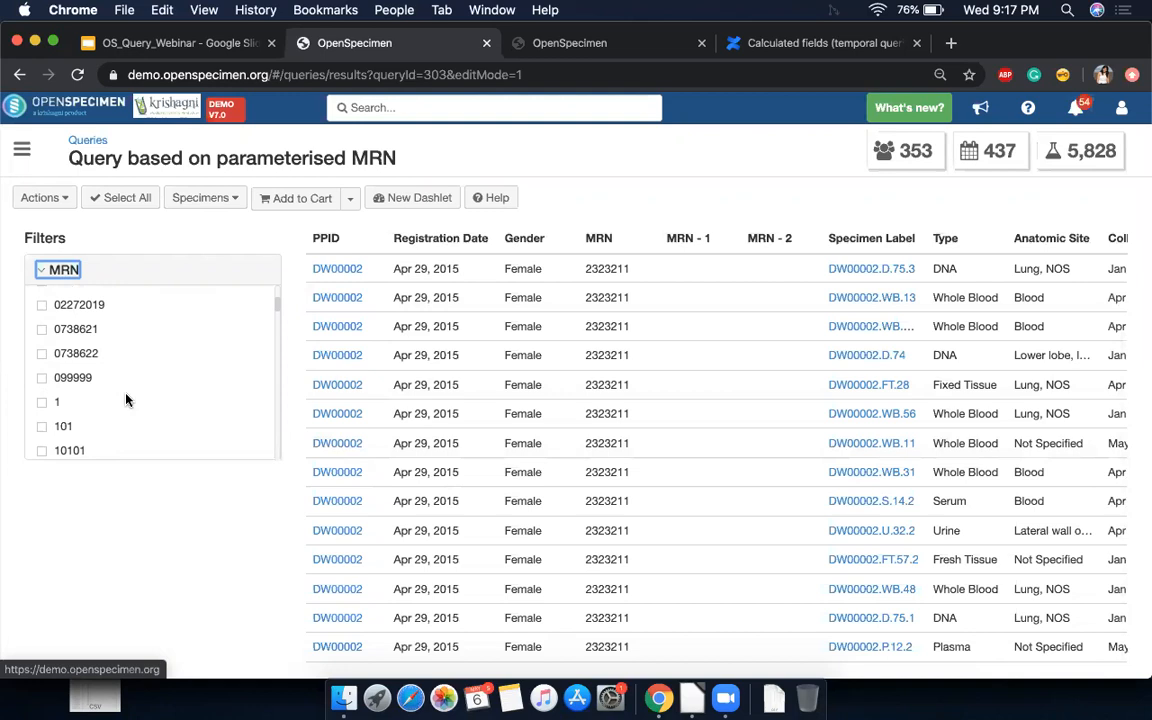
scroll(126, 400, down, 4)
click(41, 330)
scroll(48, 348, down, 2)
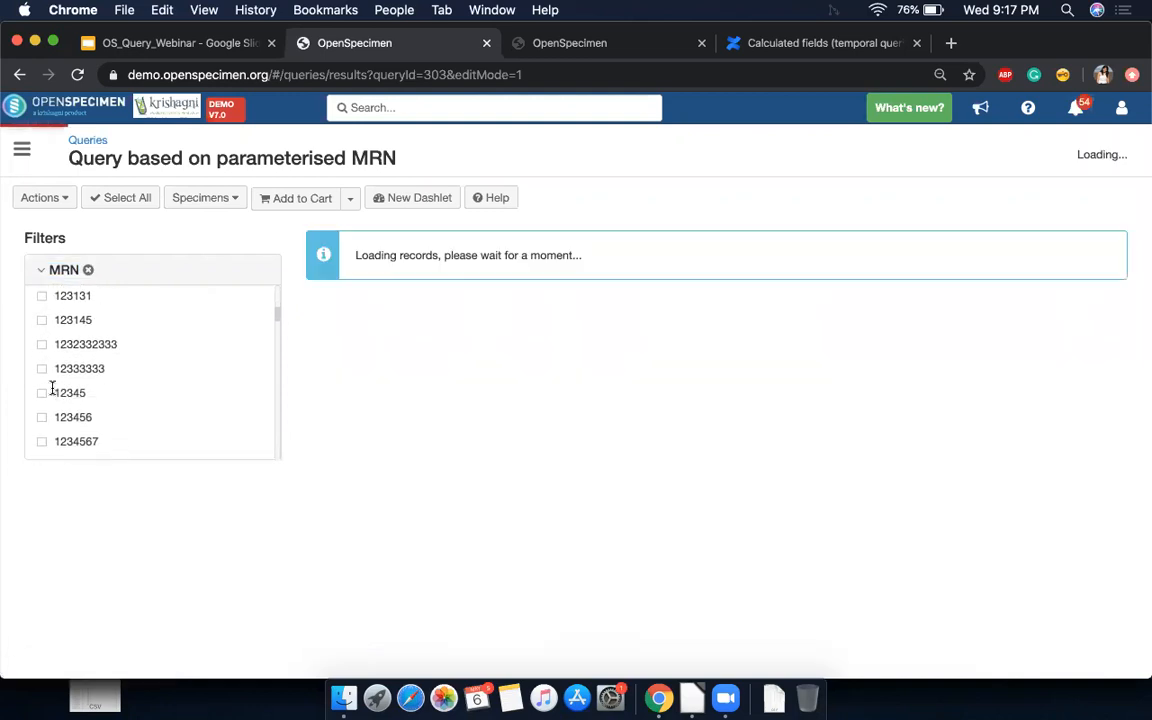
click(42, 371)
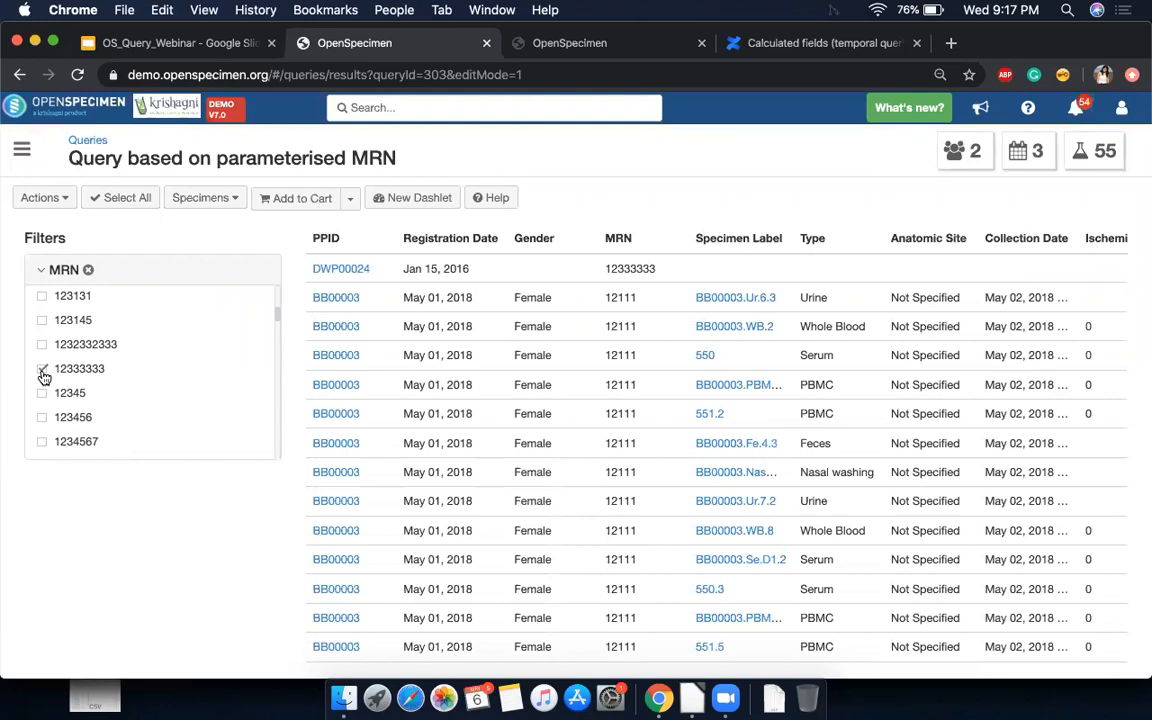
scroll(43, 376, up, 5)
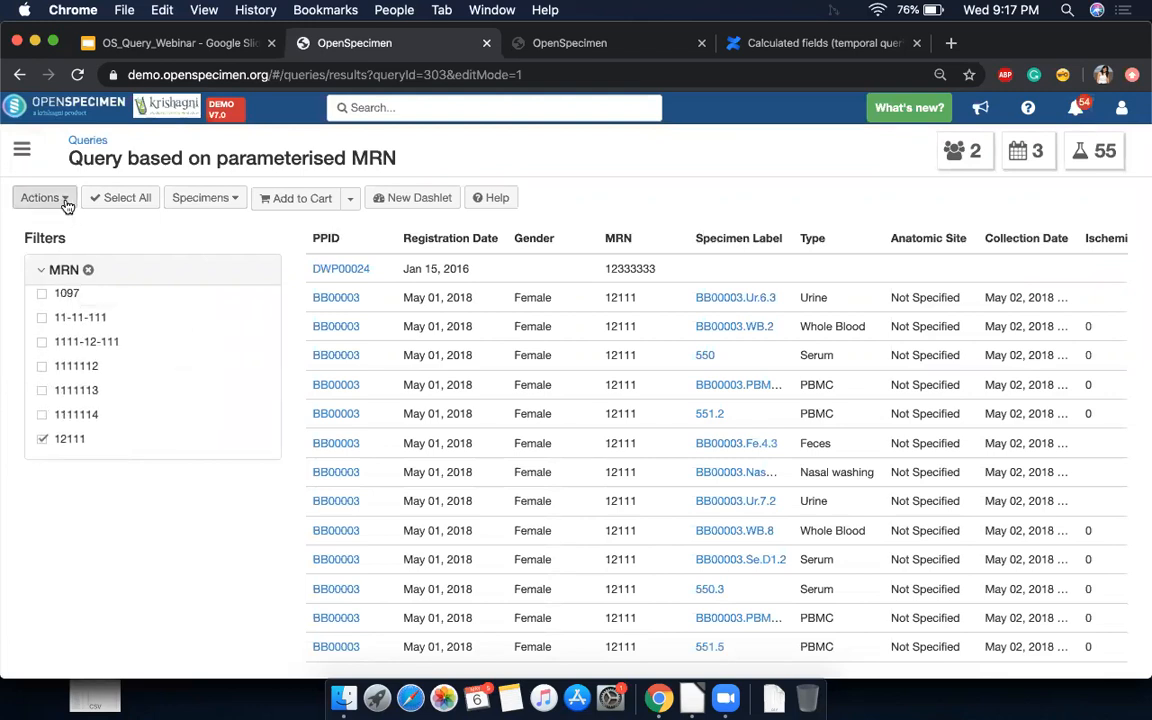
click(90, 273)
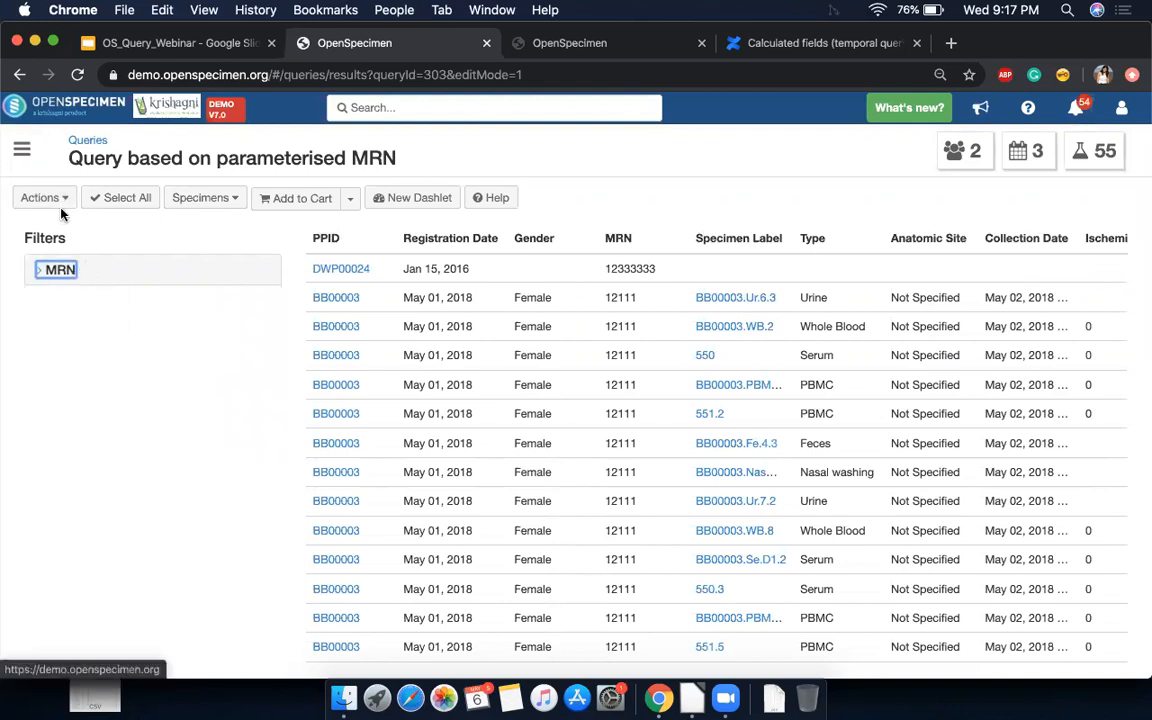
Step: Enable Hide Options for the parameterized MRN filter and view the records with the MRN filter expanded
click(58, 200)
click(61, 230)
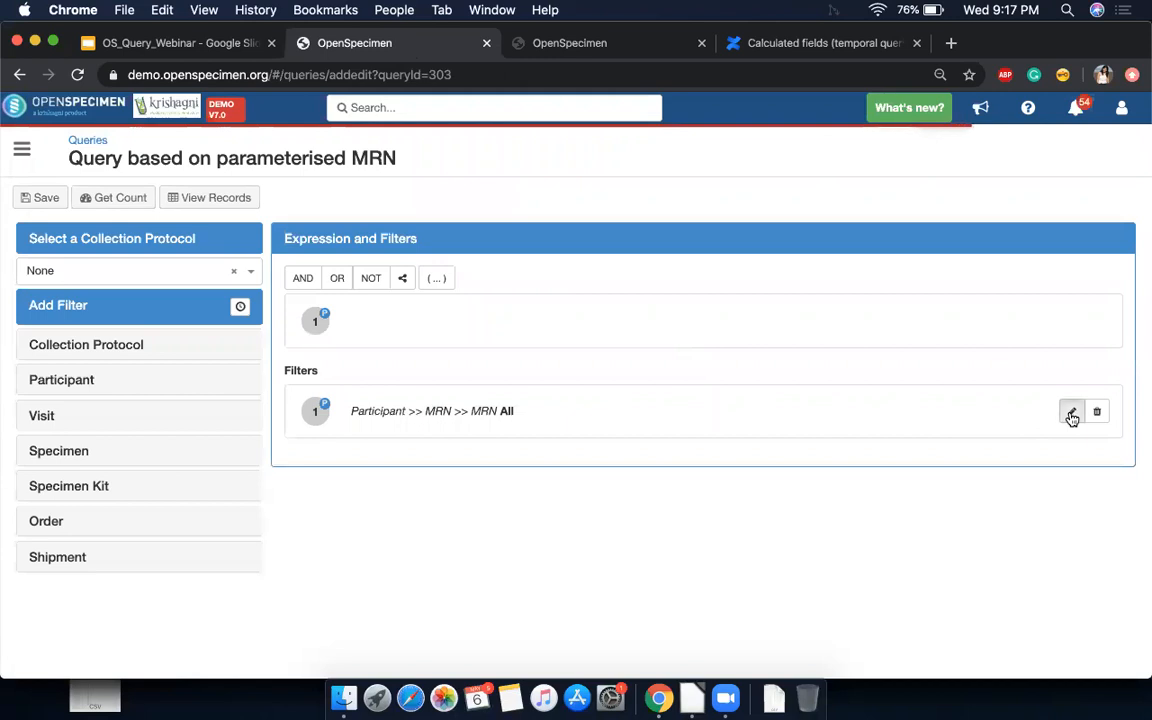
click(1071, 416)
click(928, 403)
click(814, 495)
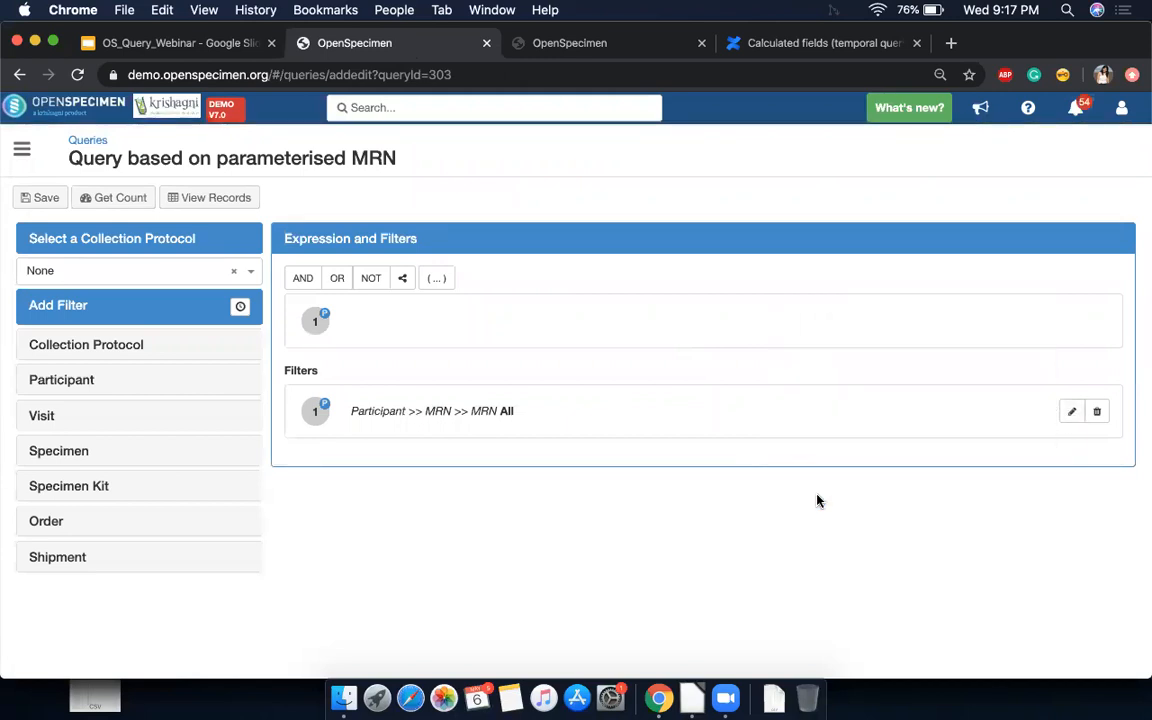
click(212, 198)
click(40, 276)
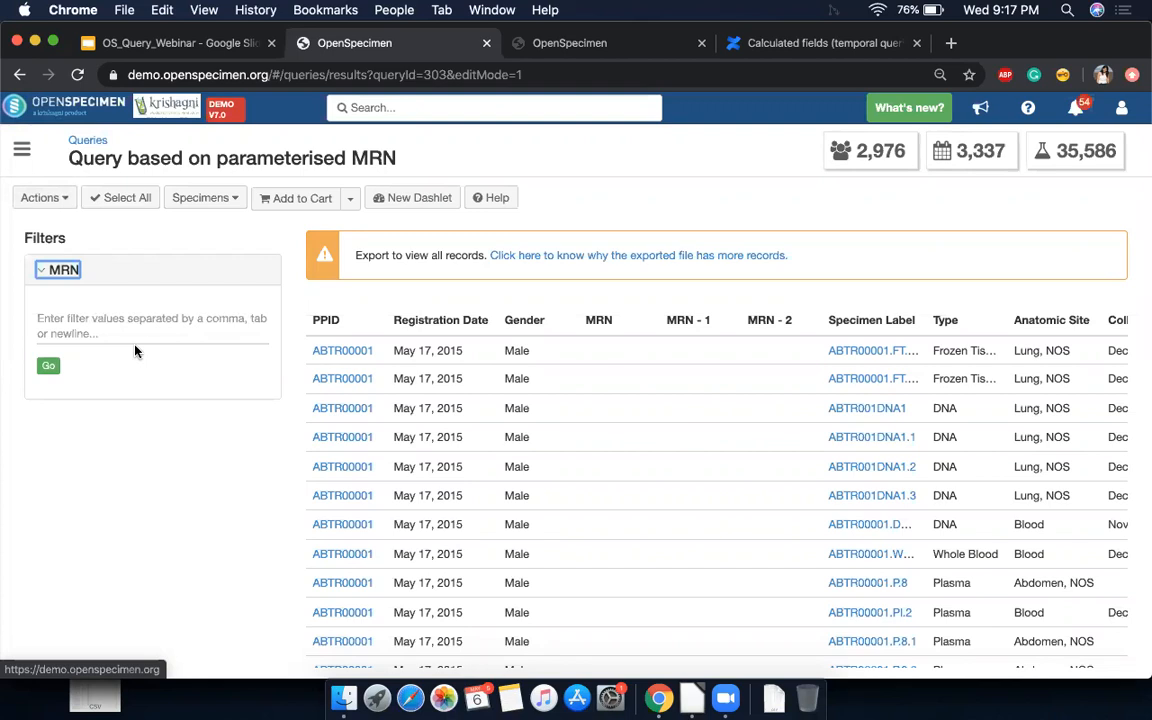
Step: Copy the comma-separated list of four medical record numbers from the speaker notes of slide 24 in the OS_Query_Webinar presentation
key(super+Tab)
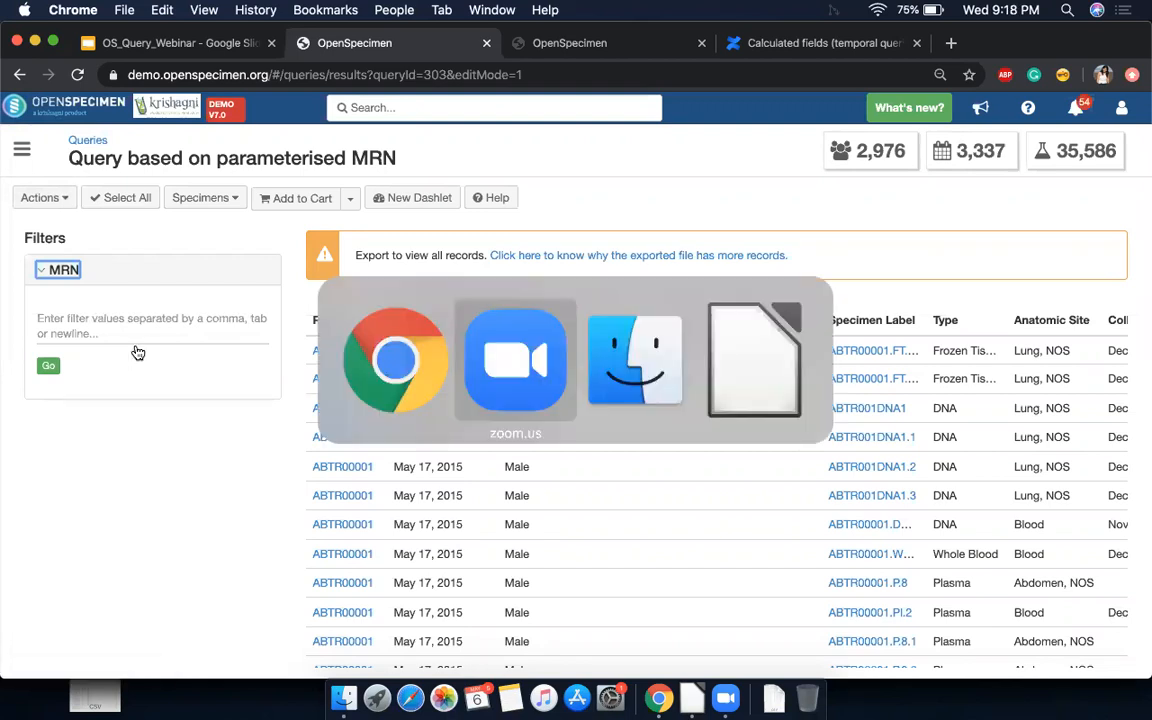
click(311, 118)
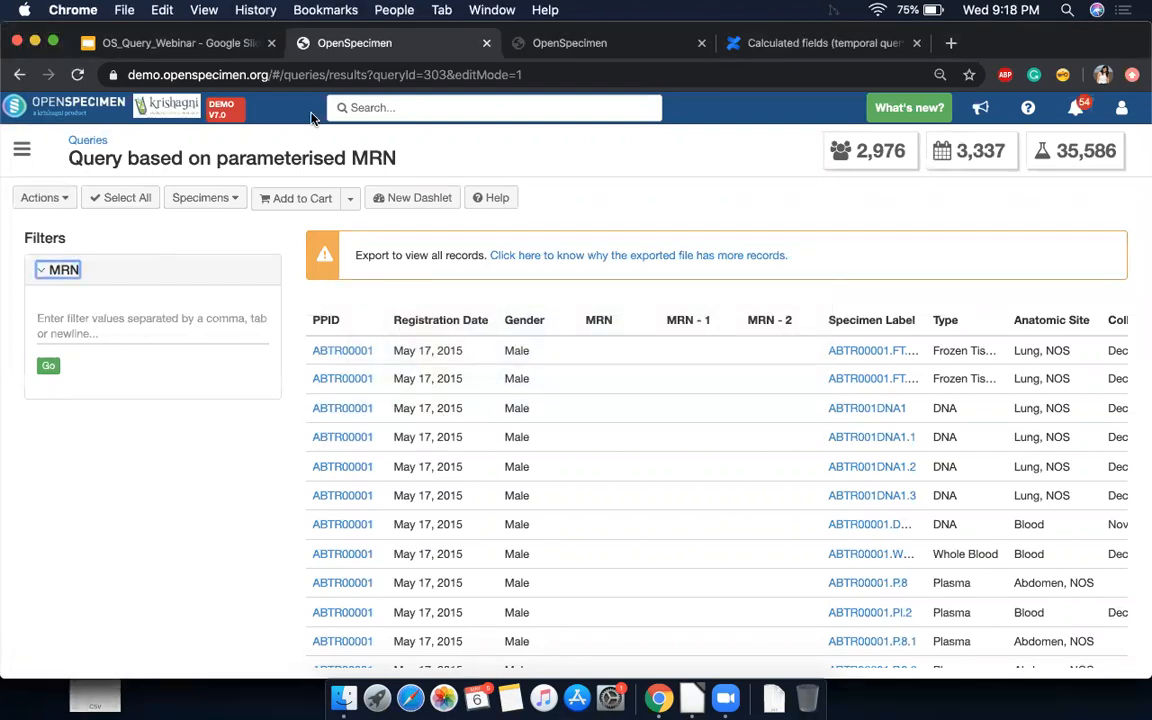
click(186, 43)
click(266, 647)
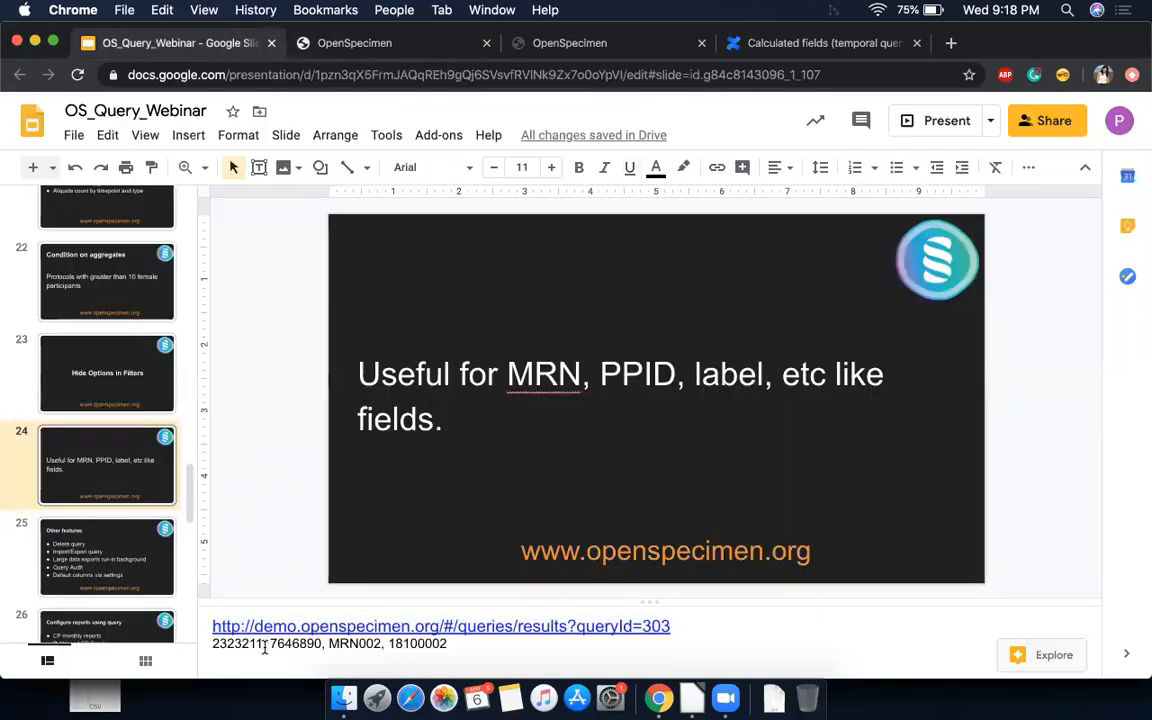
key(shift+super+Left)
key(super+Left)
key(shift+super+Right)
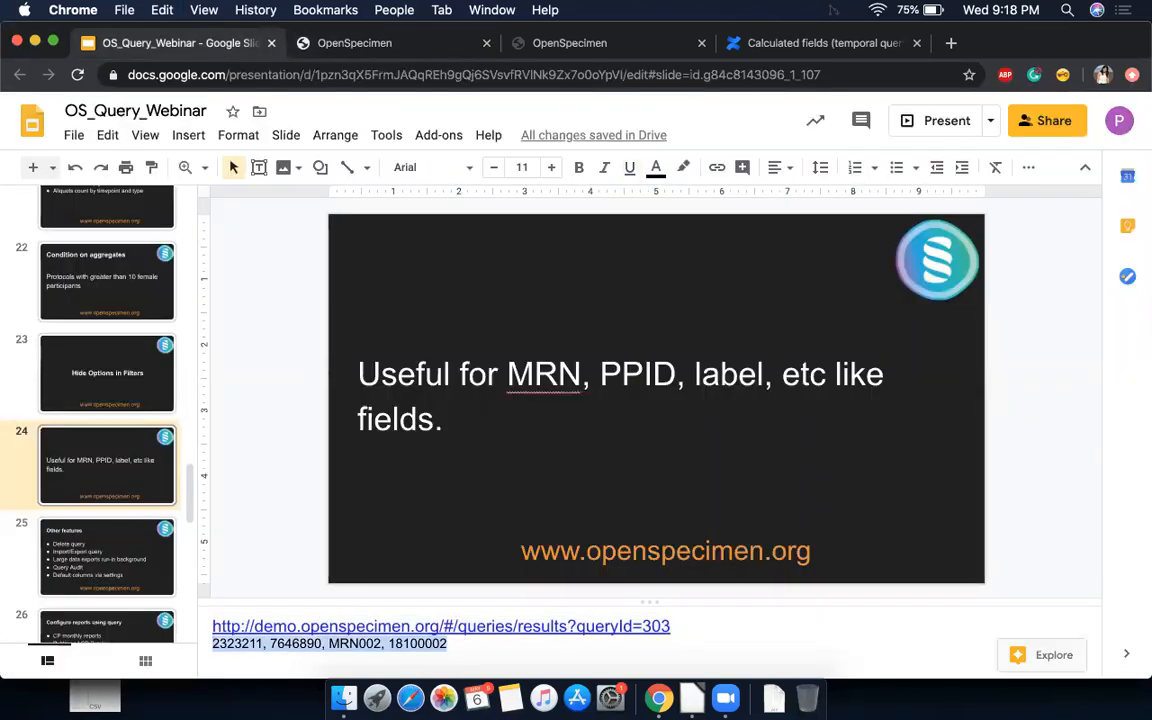
Step: Filter the parameterised MRN query's records in OpenSpecimen by the list of medical record numbers from the slide notes
key(super+Tab)
key(super+Tab)
click(345, 40)
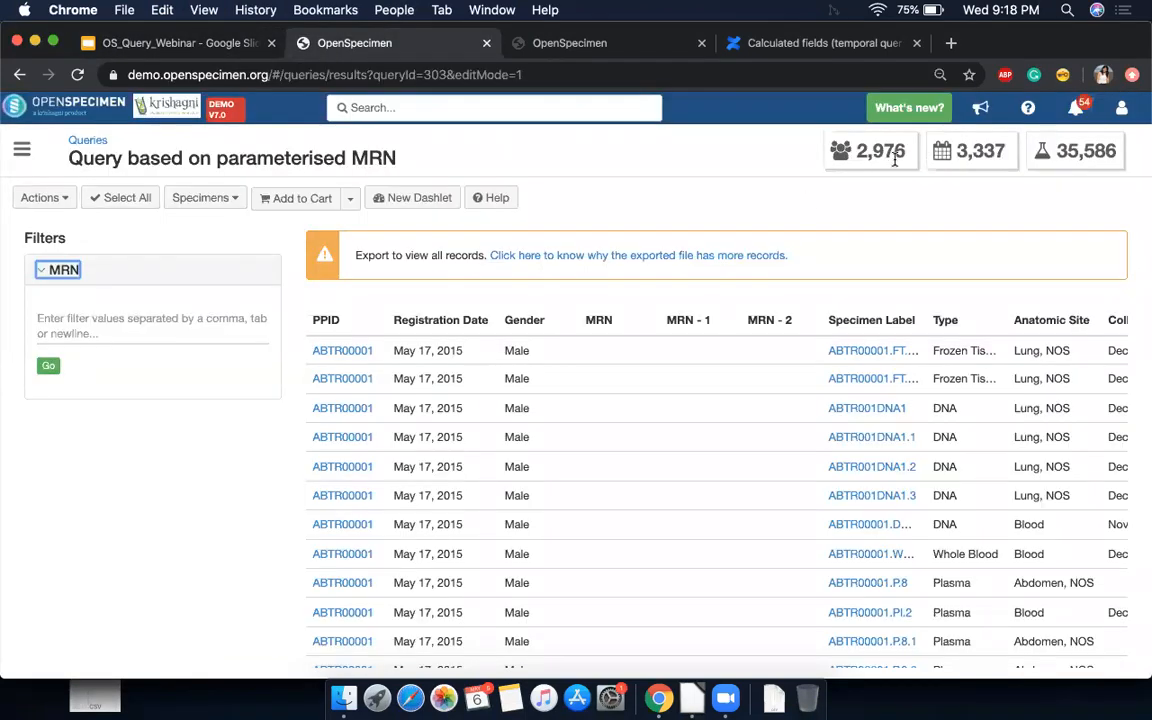
click(194, 332)
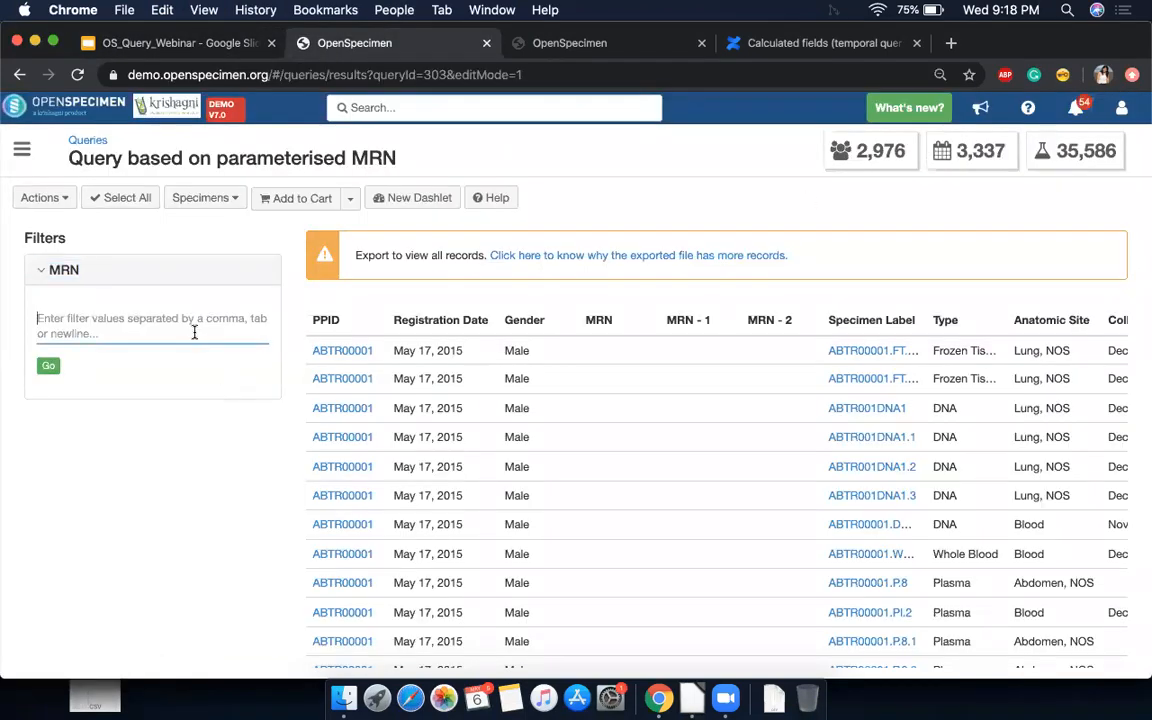
text(2323211, 7646890, MRN002, 1810002)
click(48, 365)
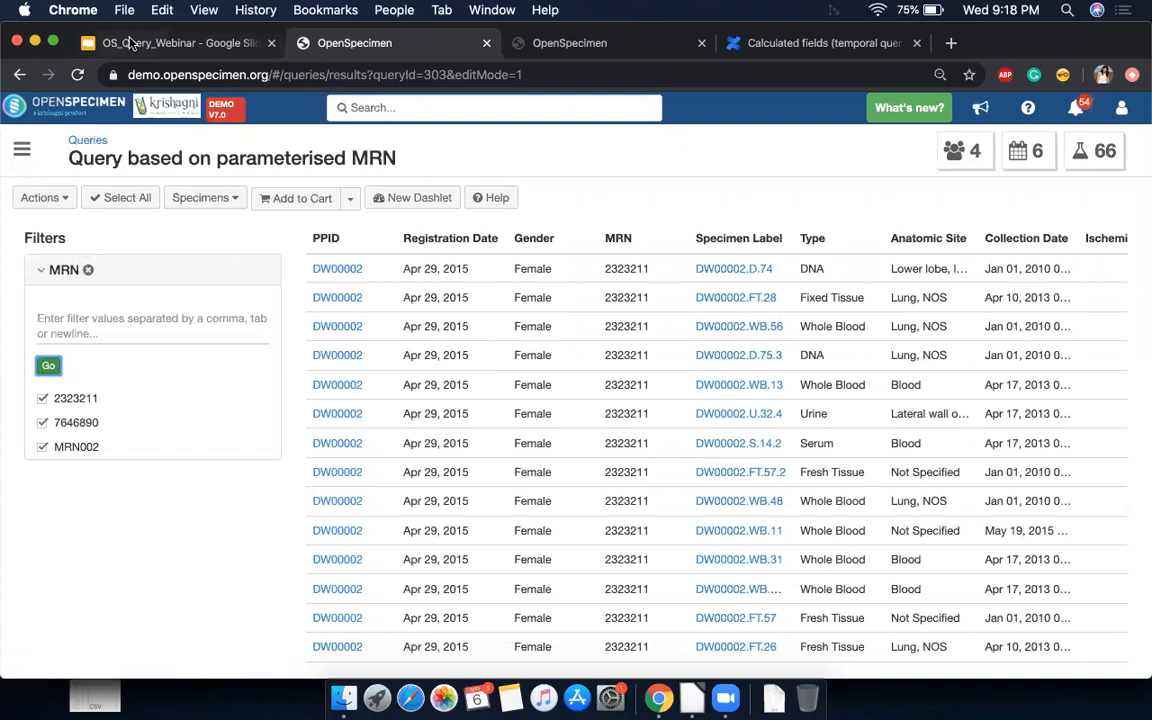
Step: Present the "Other features" slide of the OS_Query_Webinar presentation and leave full screen while keeping the slideshow running
key(ctrl+shift+Tab)
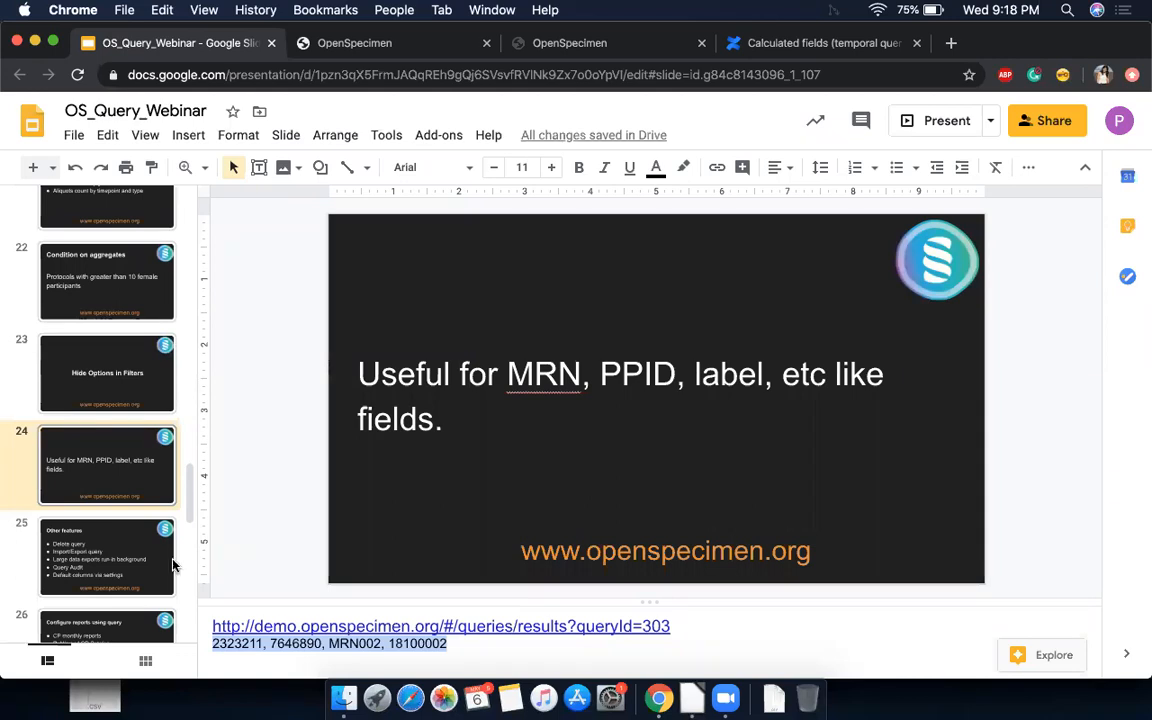
click(122, 566)
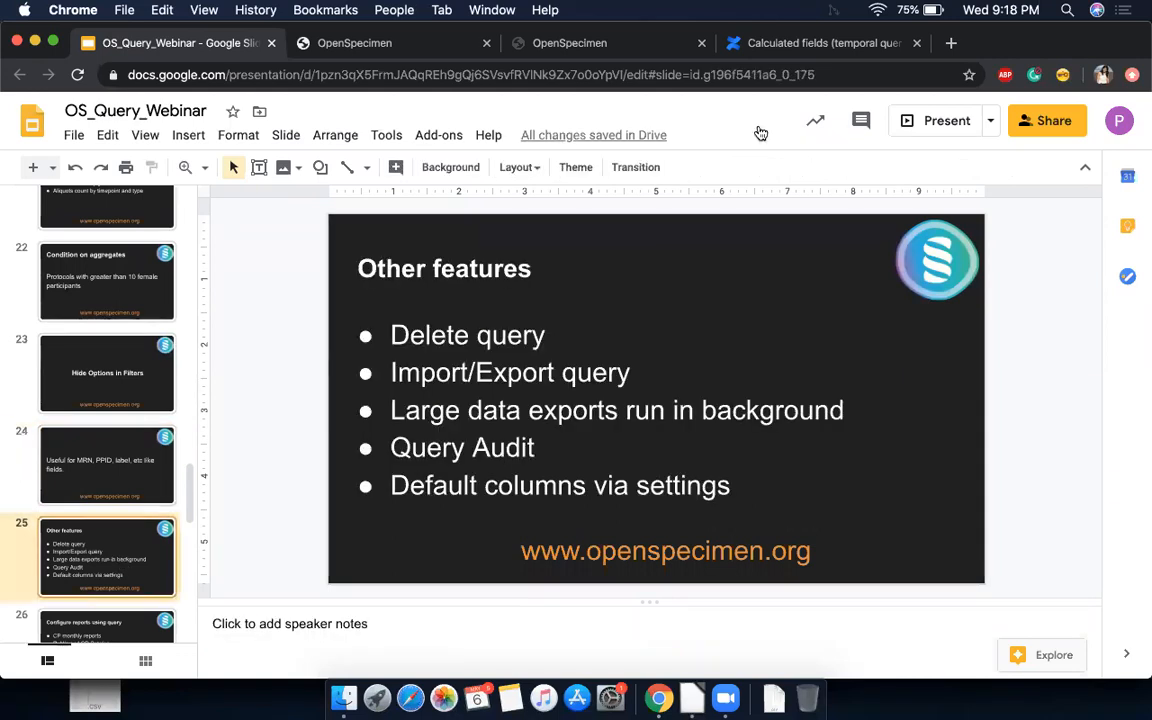
click(950, 128)
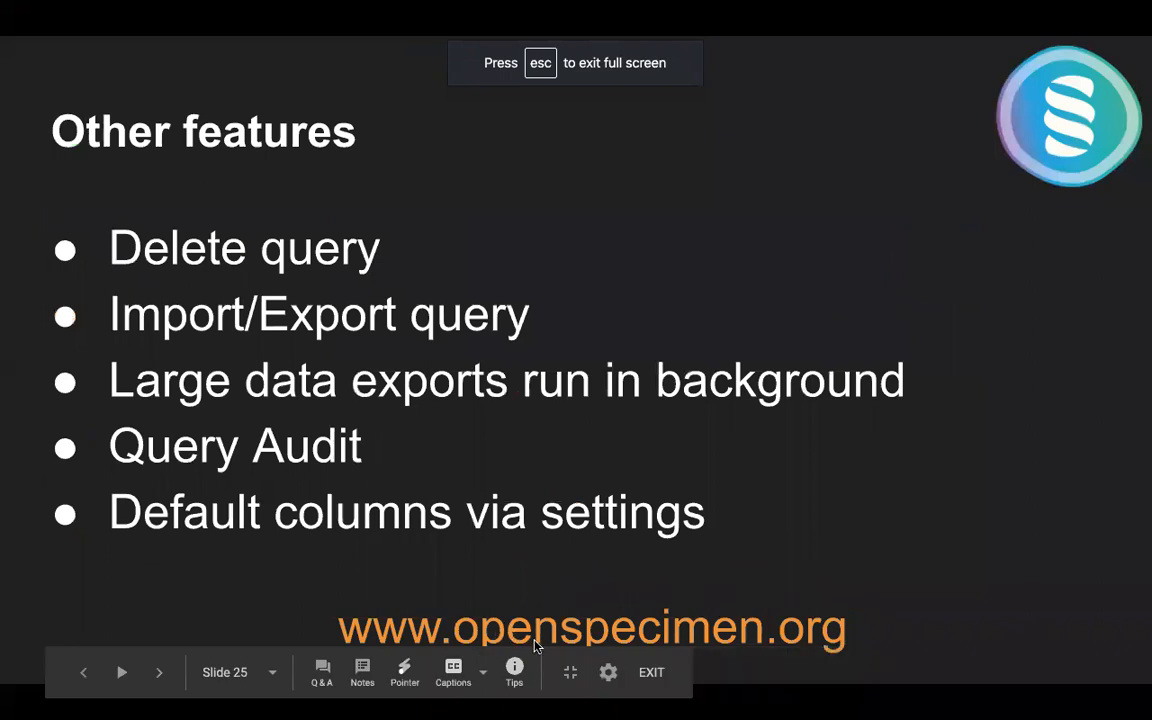
key(Escape)
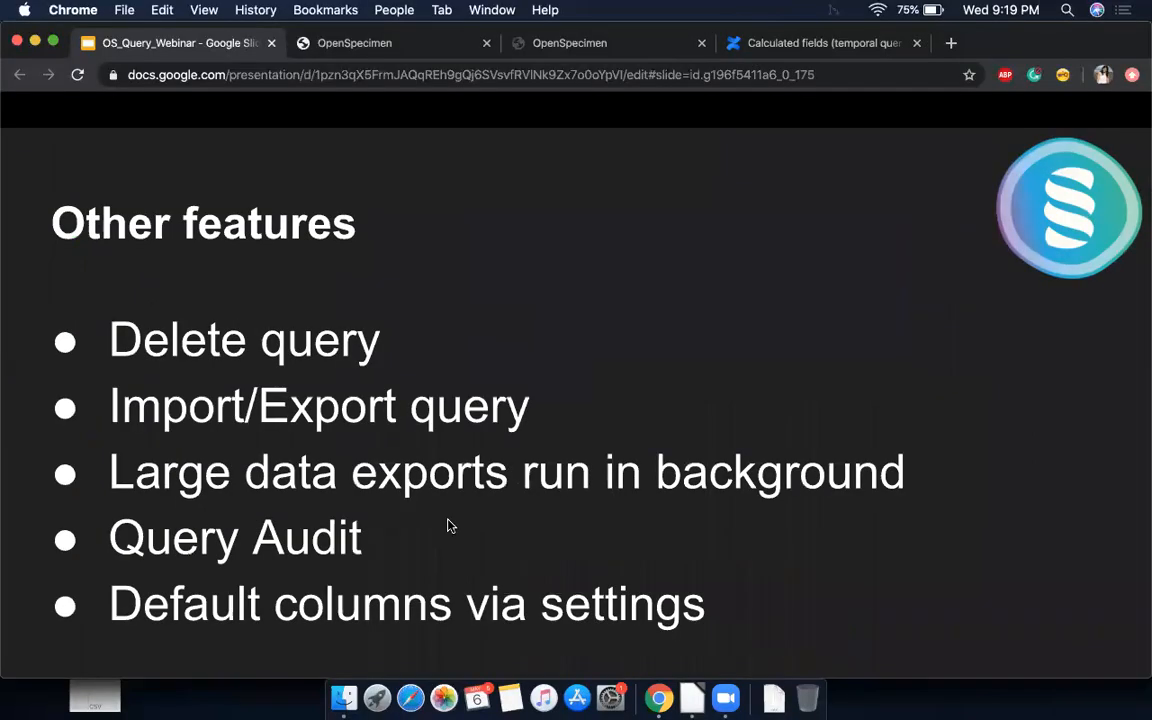
Step: Open the OpenSpecimen query list, show the actions available for query #358, and select that query before returning to the slides
click(399, 43)
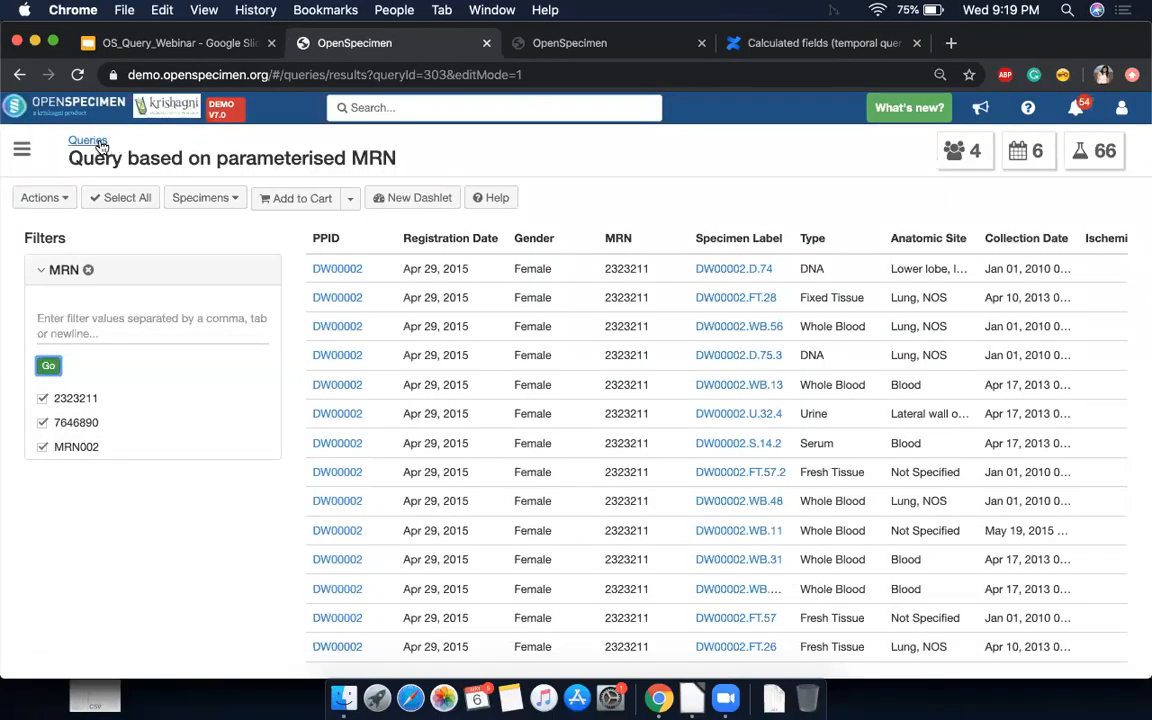
click(88, 141)
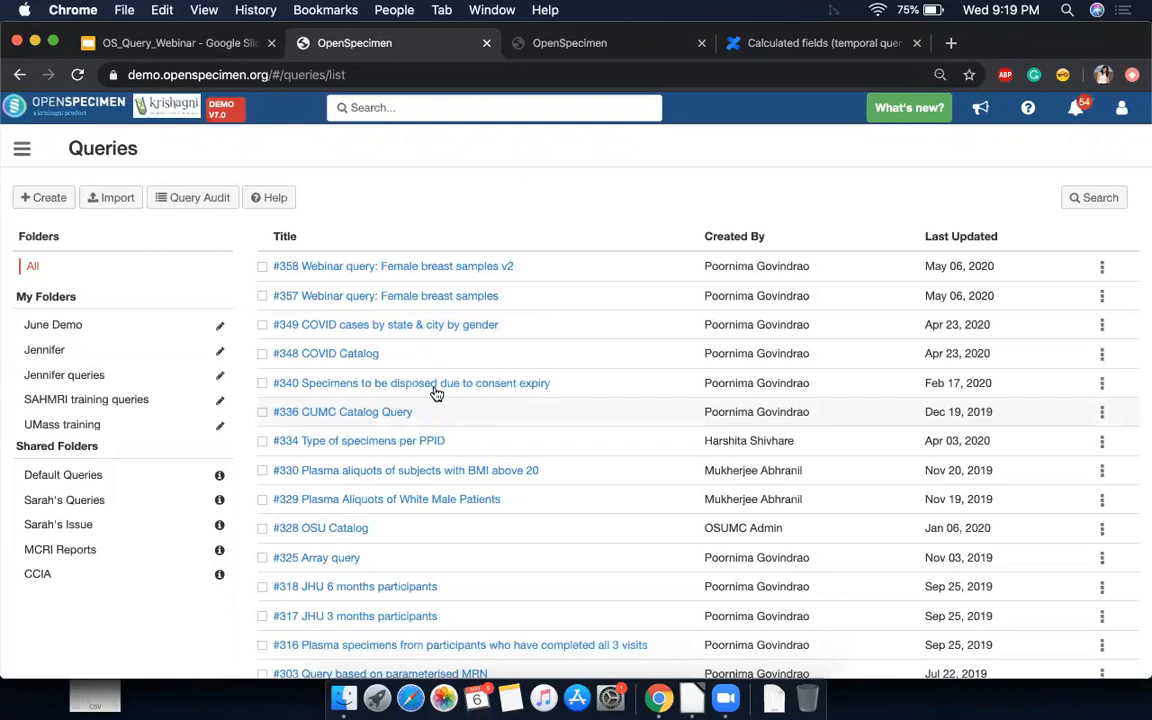
click(1102, 272)
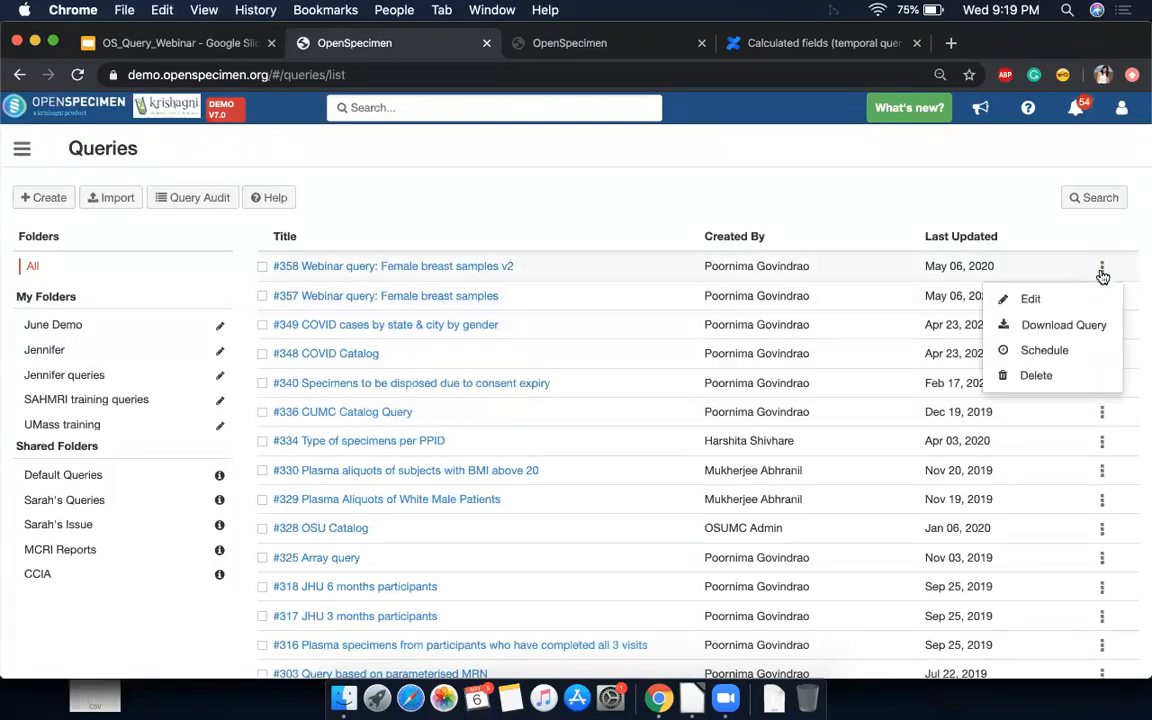
click(262, 268)
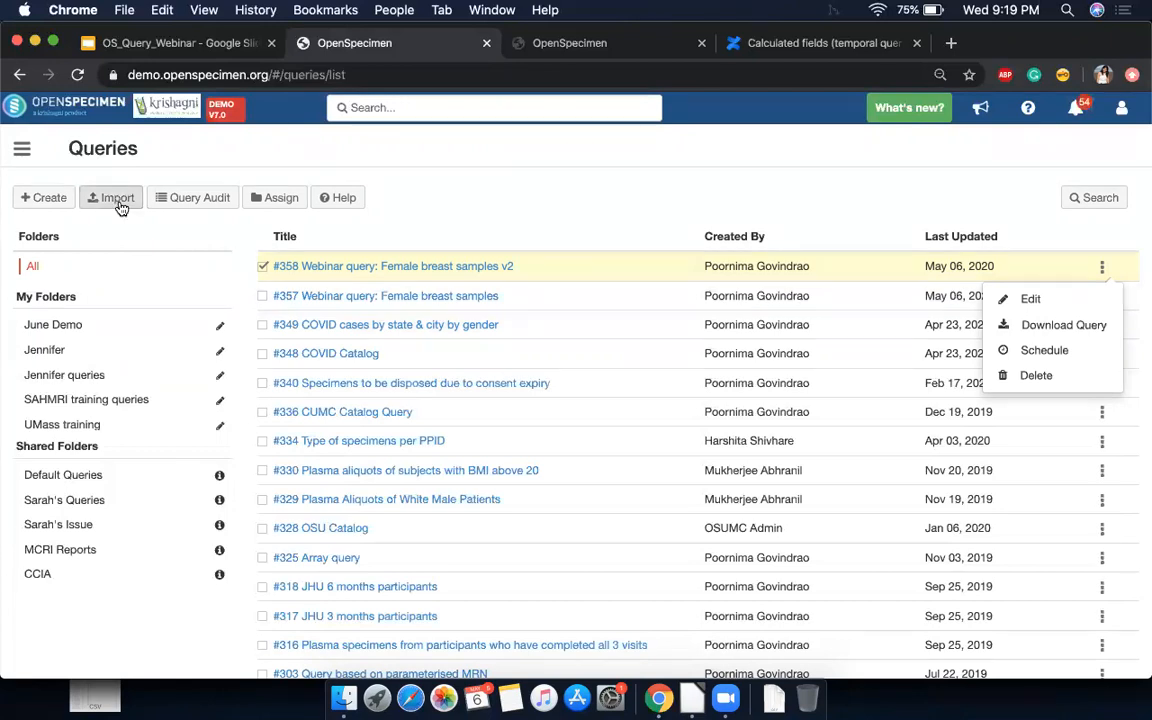
click(203, 45)
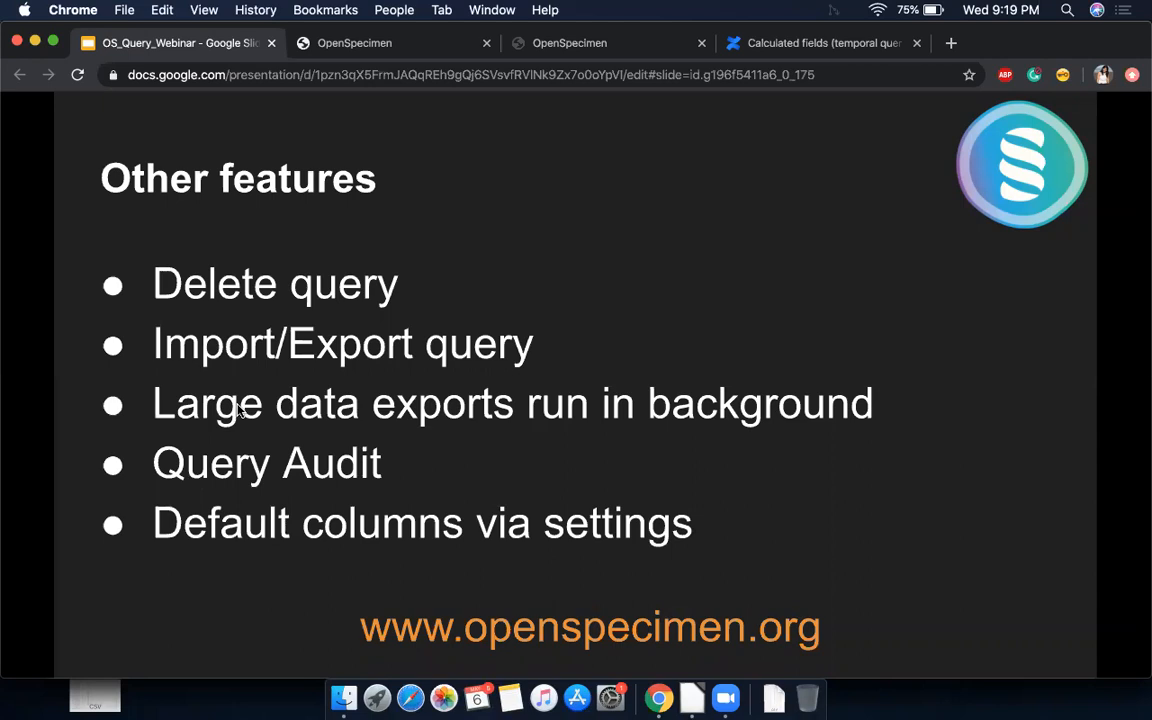
Step: Review the Query Audit log in OpenSpecimen and inspect the SQL of the unsaved data query executed at 21:11
click(387, 42)
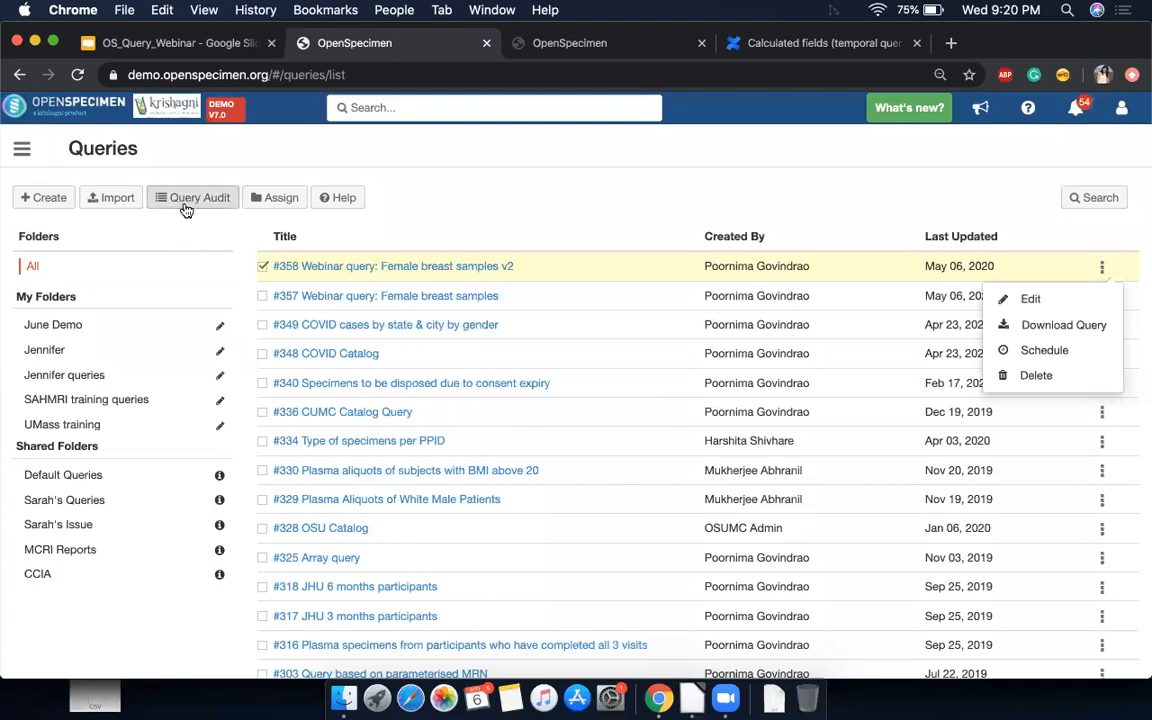
click(191, 211)
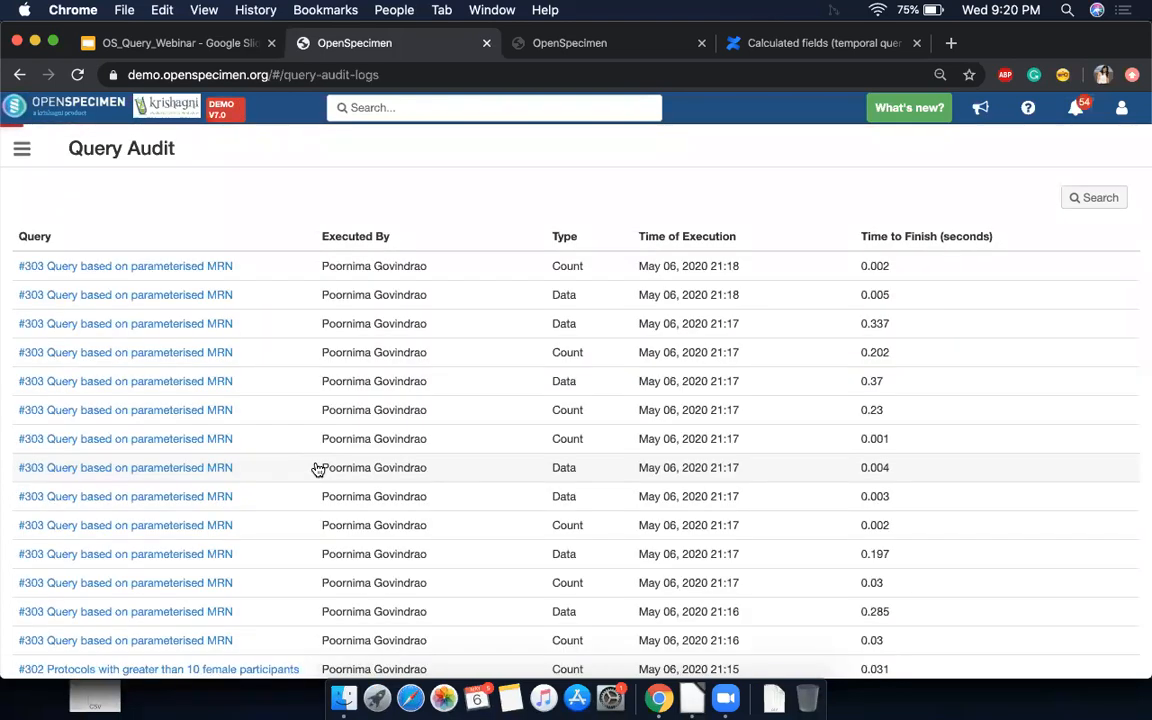
scroll(316, 468, down, 10)
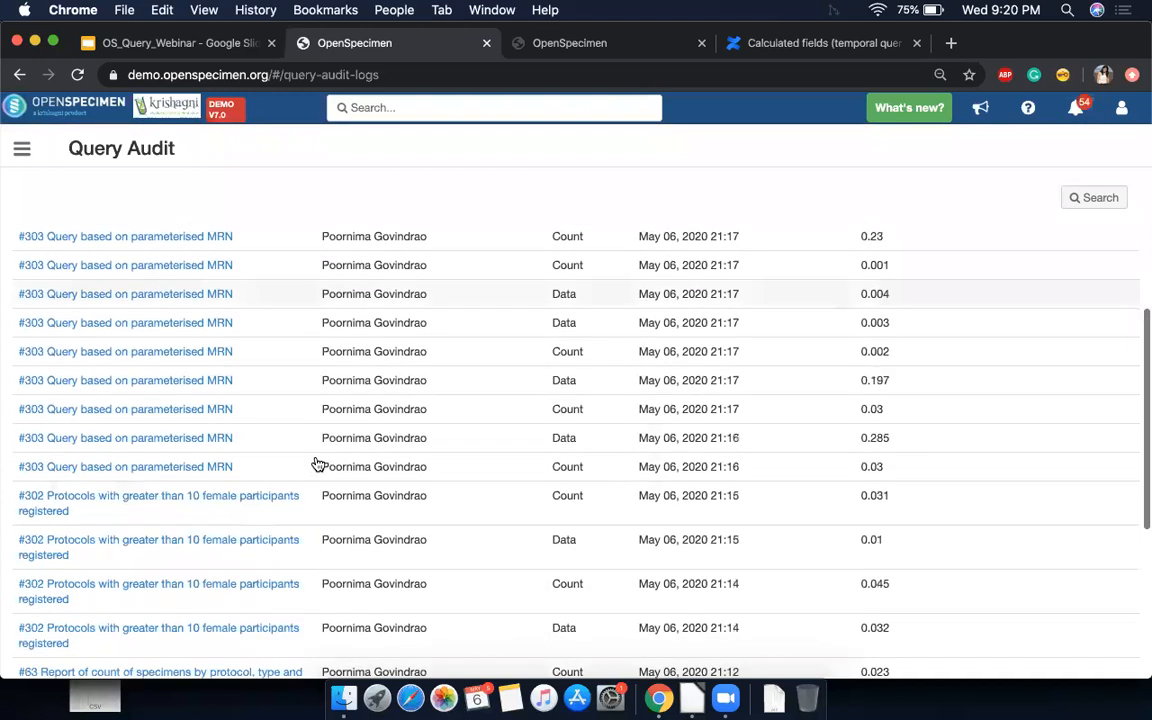
scroll(316, 466, up, 10)
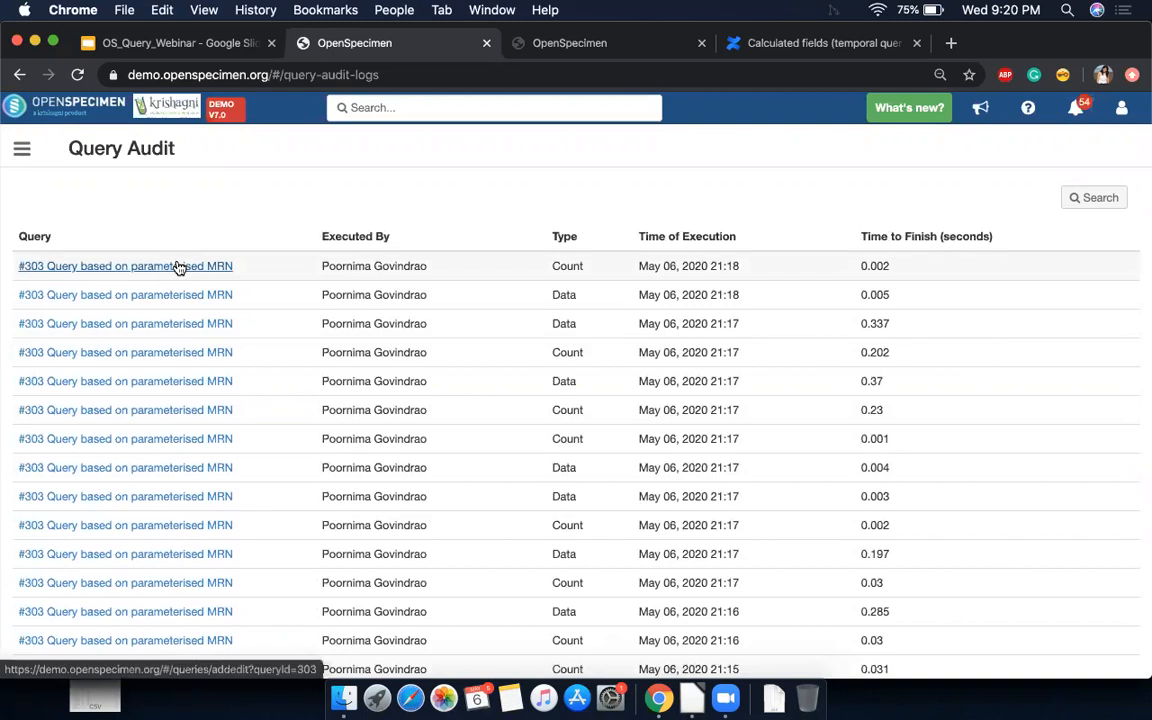
scroll(198, 373, down, 10)
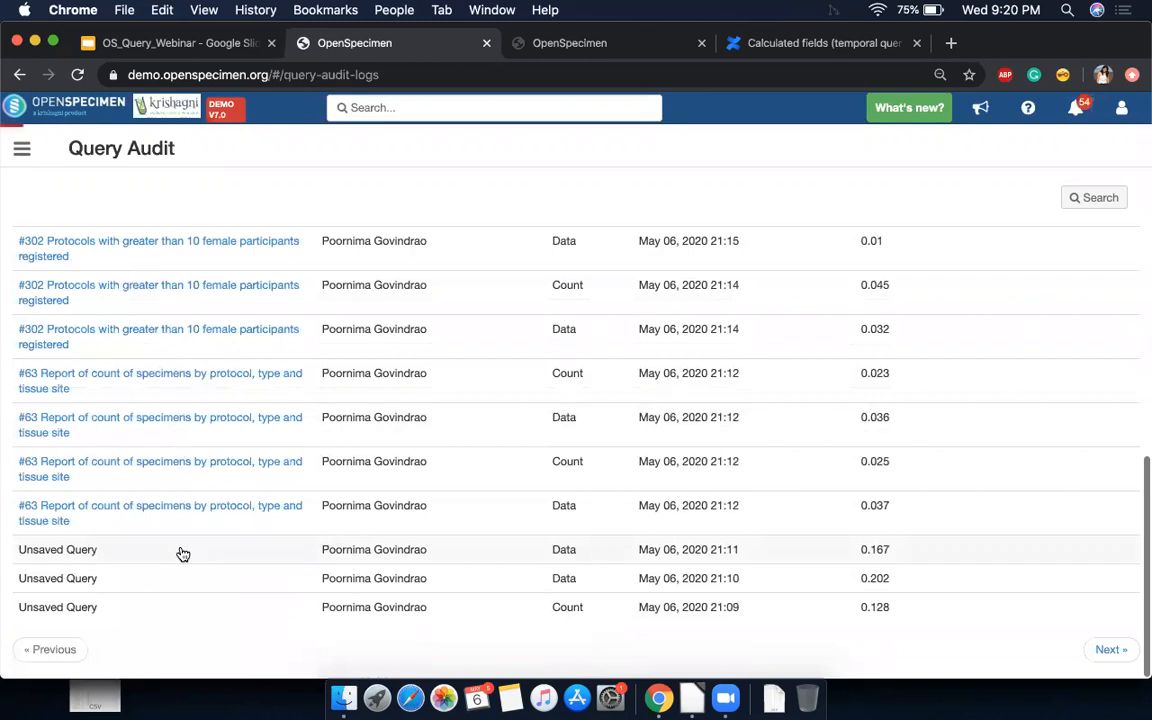
click(181, 551)
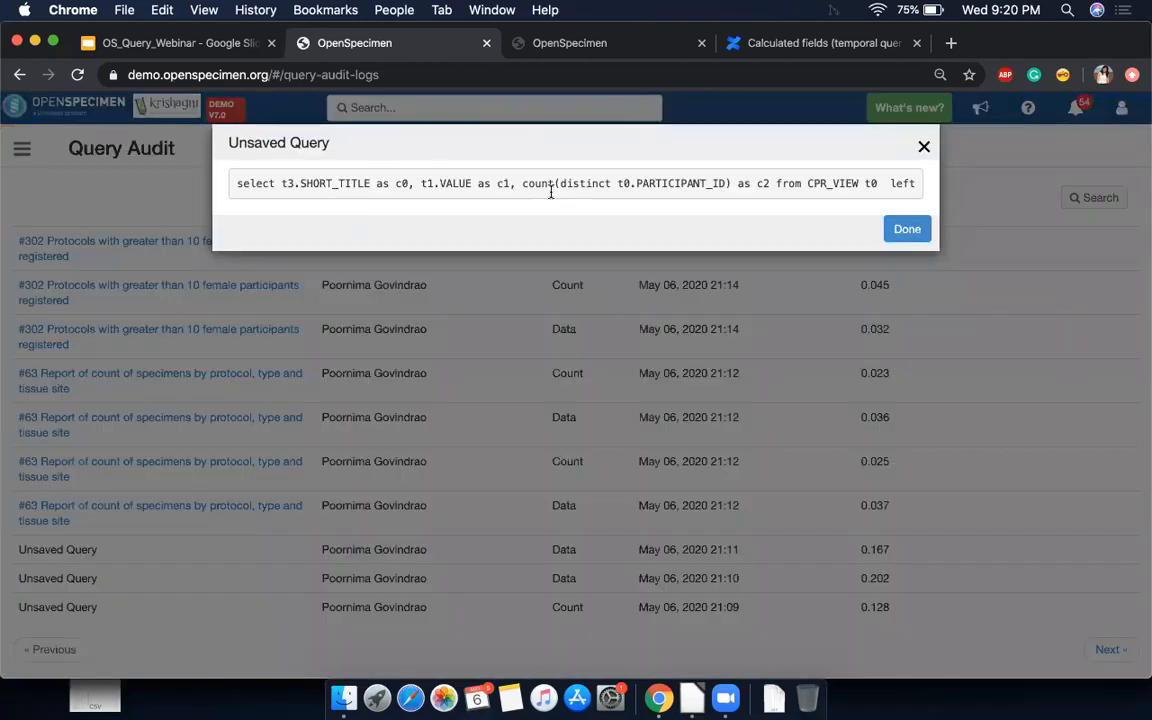
click(924, 147)
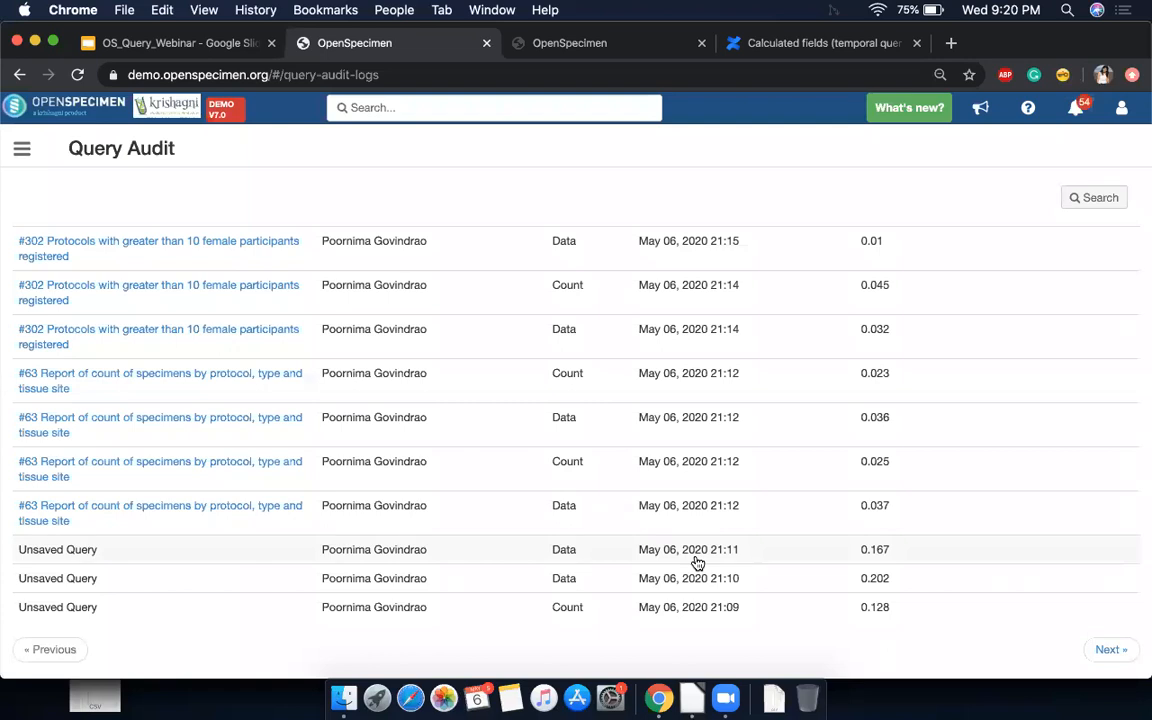
Step: Advance the slideshow to "Configure reports using query" and review the dashboard charts of A Demo Longitudinal Study in OpenSpecimen
click(183, 43)
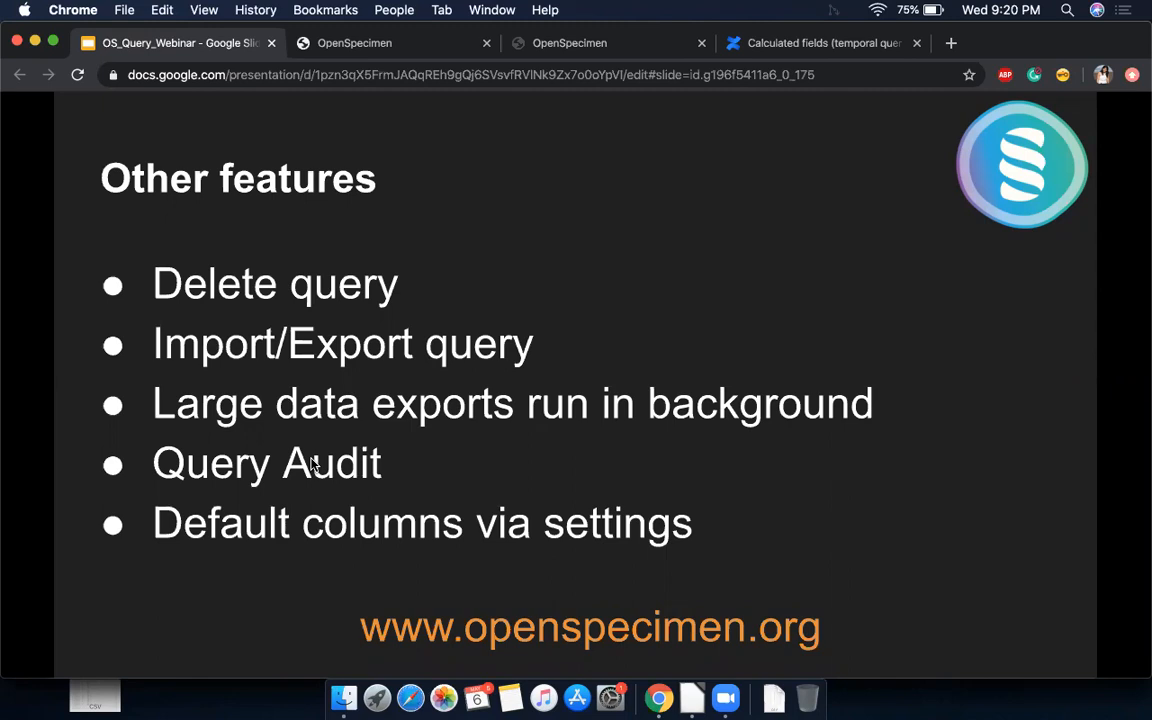
key(Right)
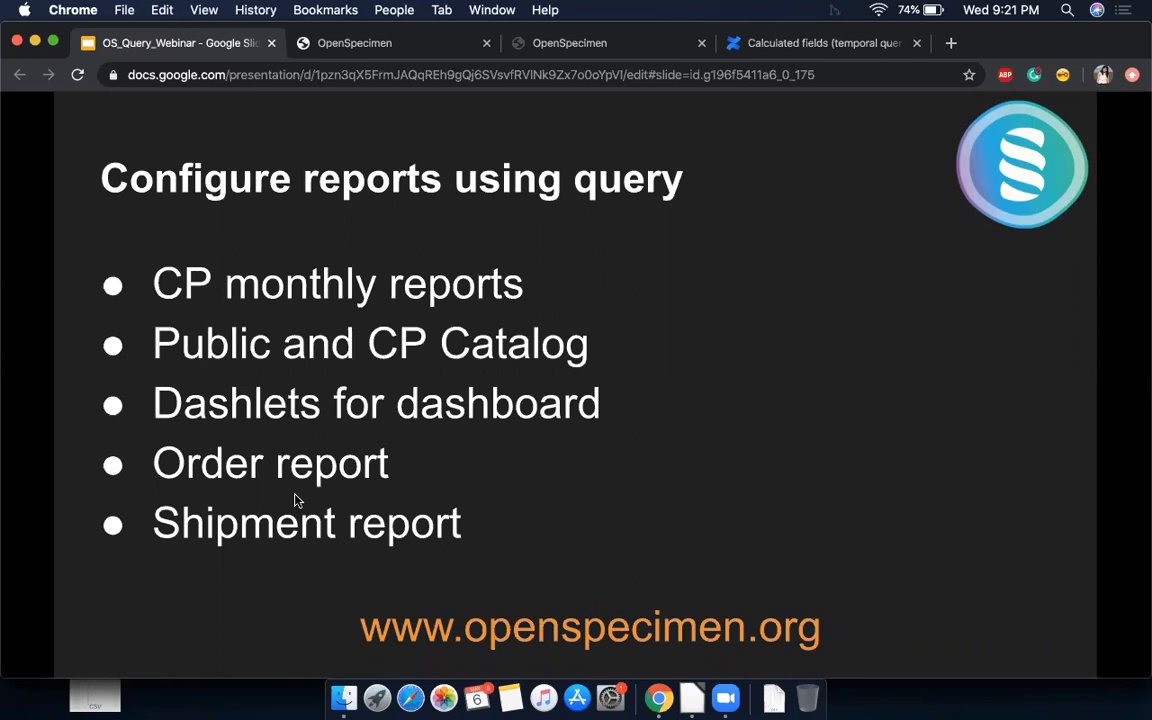
click(416, 44)
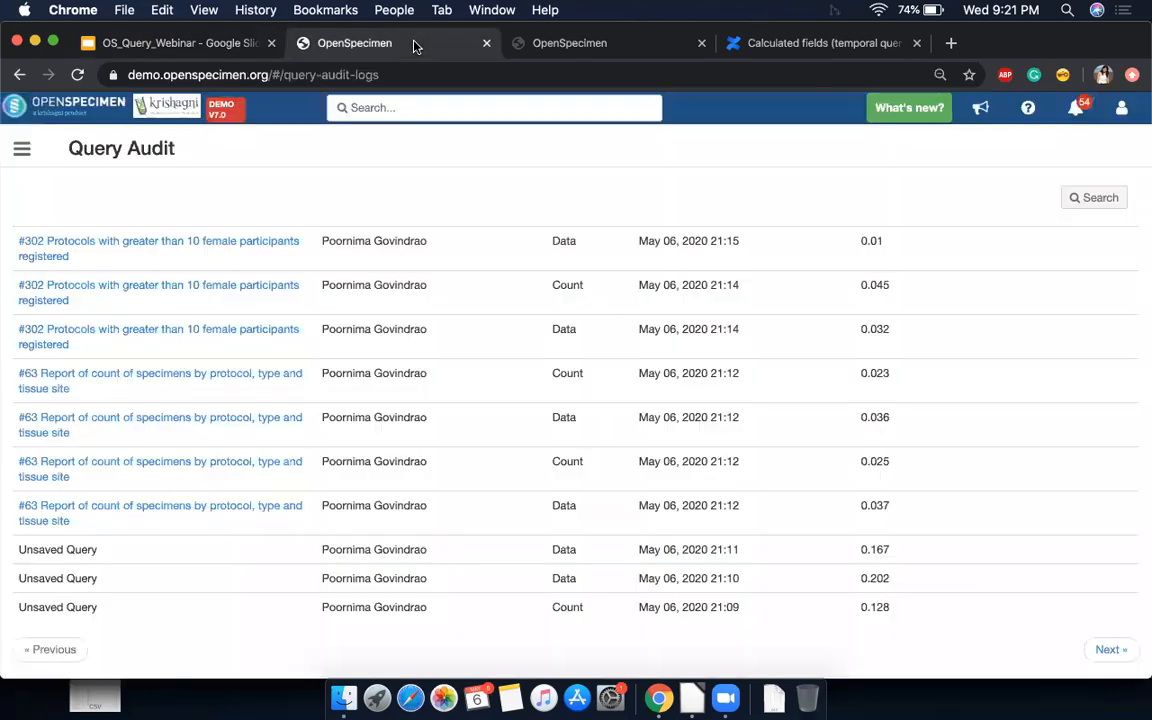
click(23, 146)
click(78, 337)
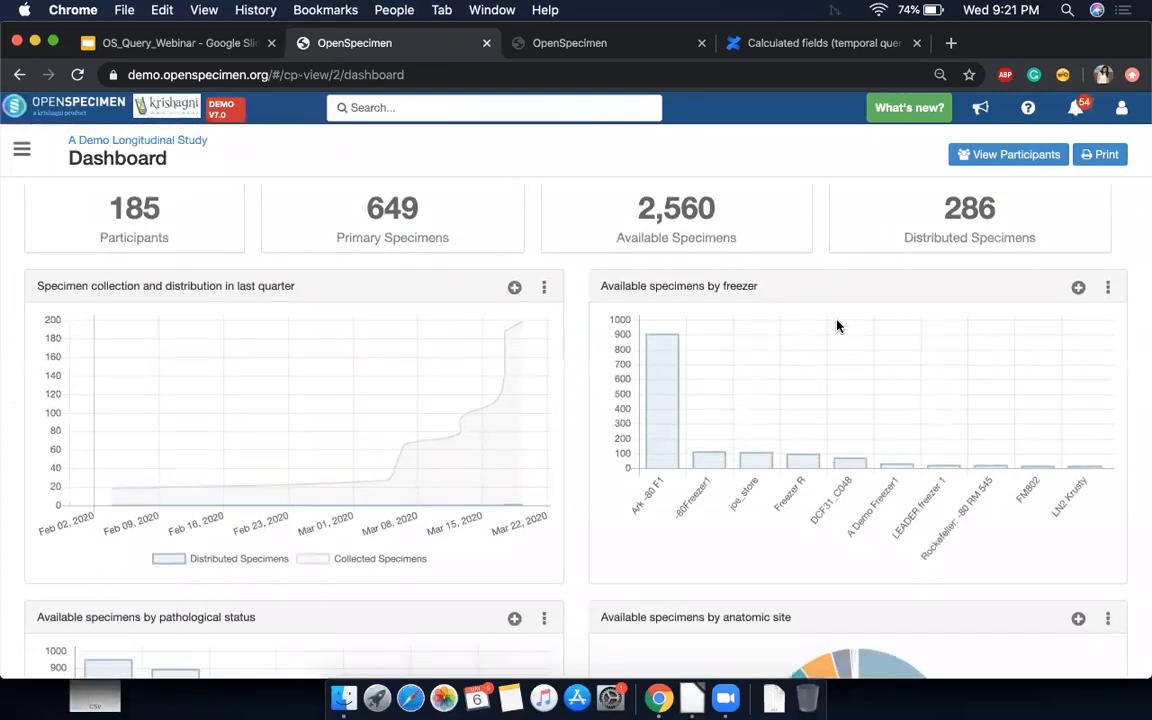
scroll(838, 326, down, 6)
scroll(838, 326, down, 1)
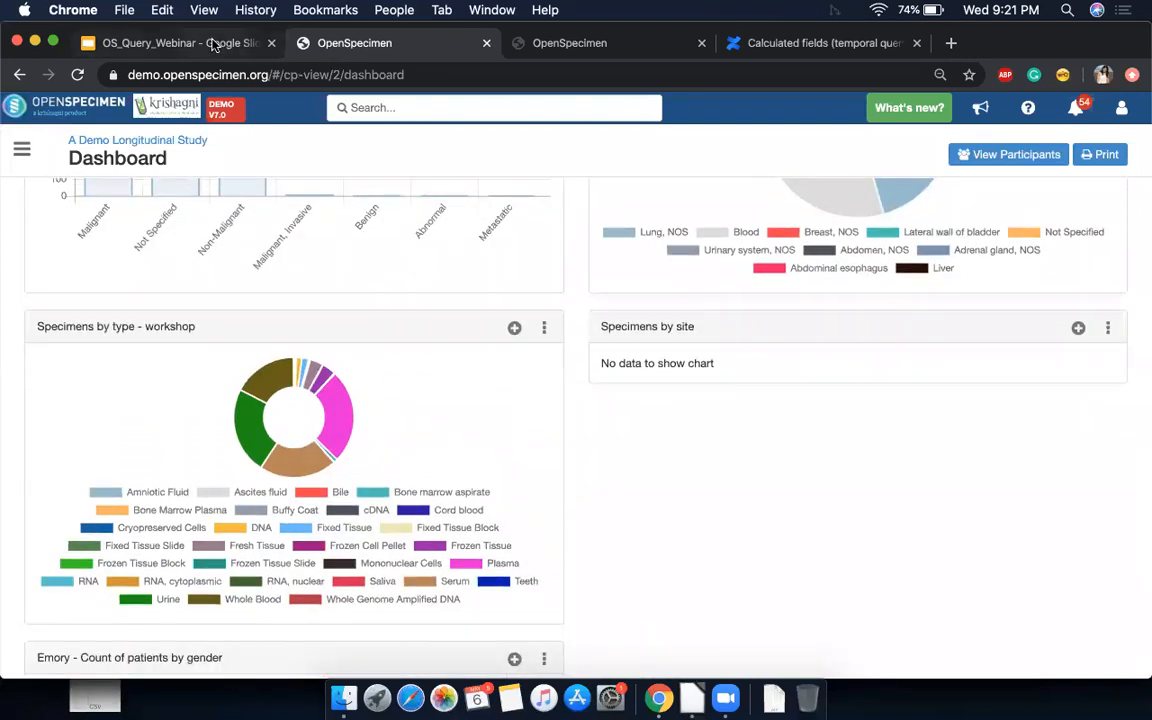
click(196, 43)
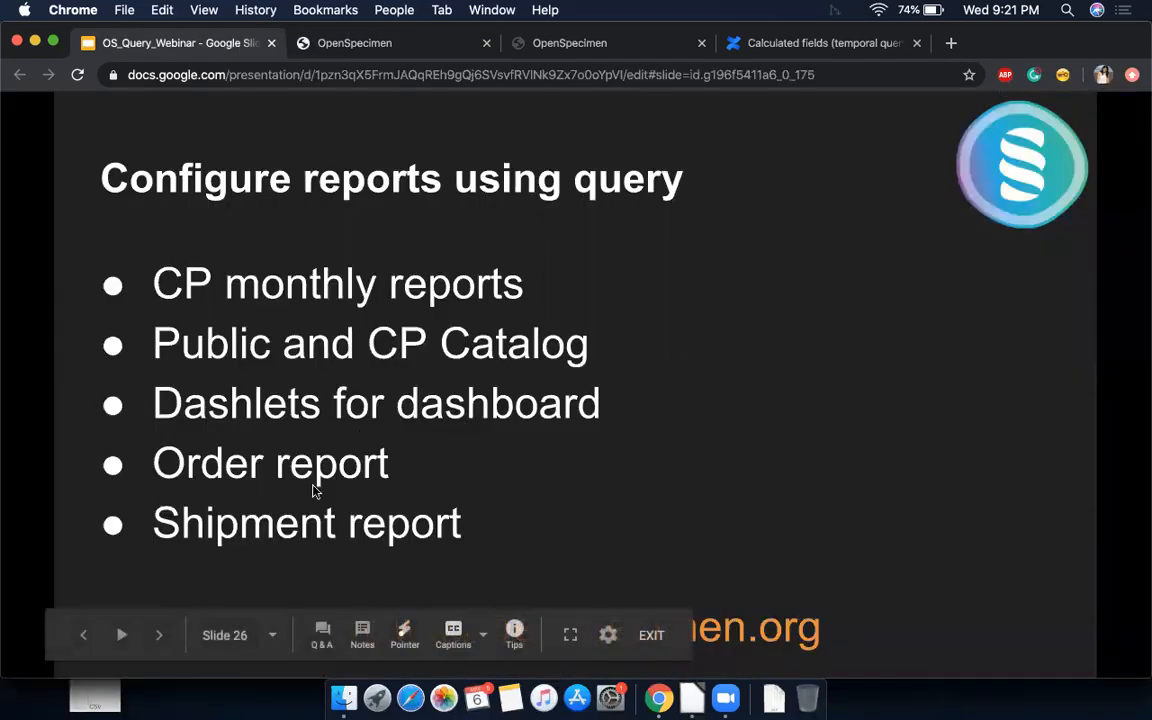